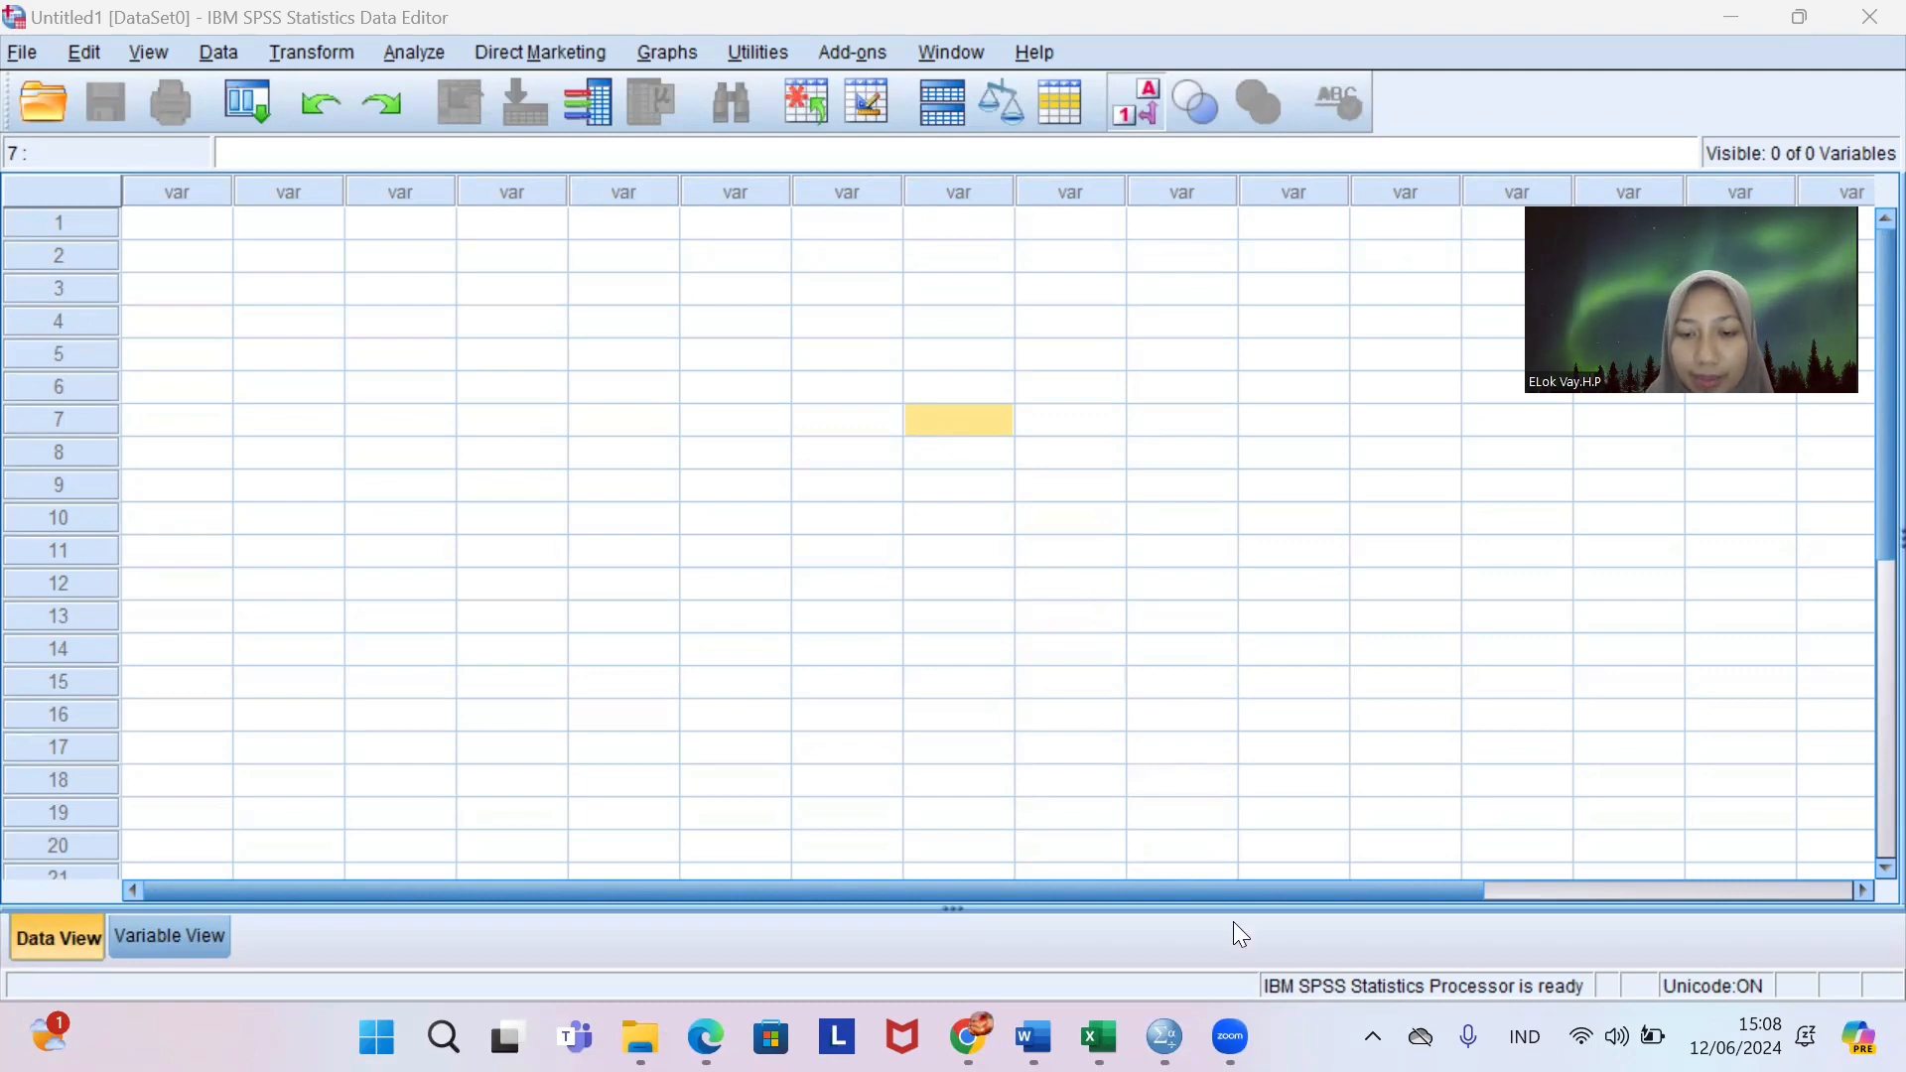
Switch to the Data Kinerja Perusahaan workbook in Excel and copy columns A to G from row 2 through row 102.
mouse_move(1098, 1036)
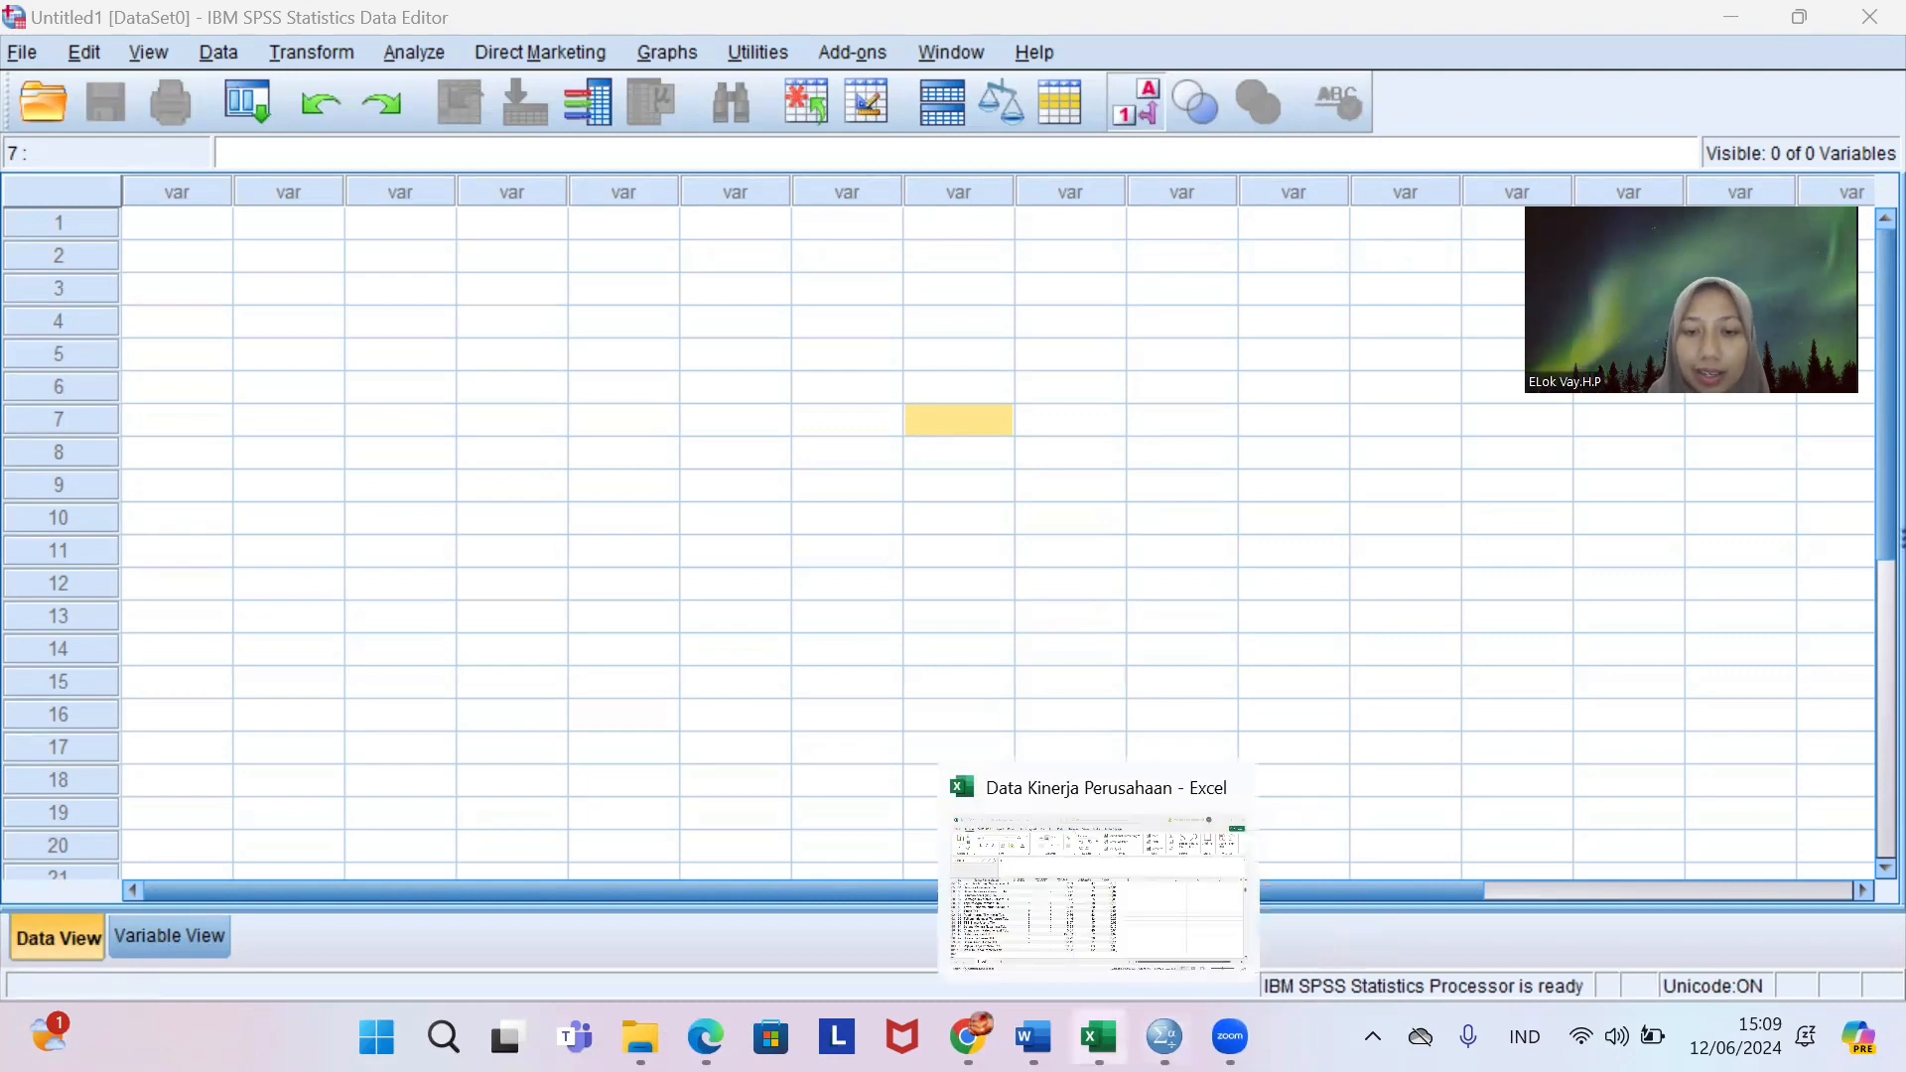
left_click(1090, 934)
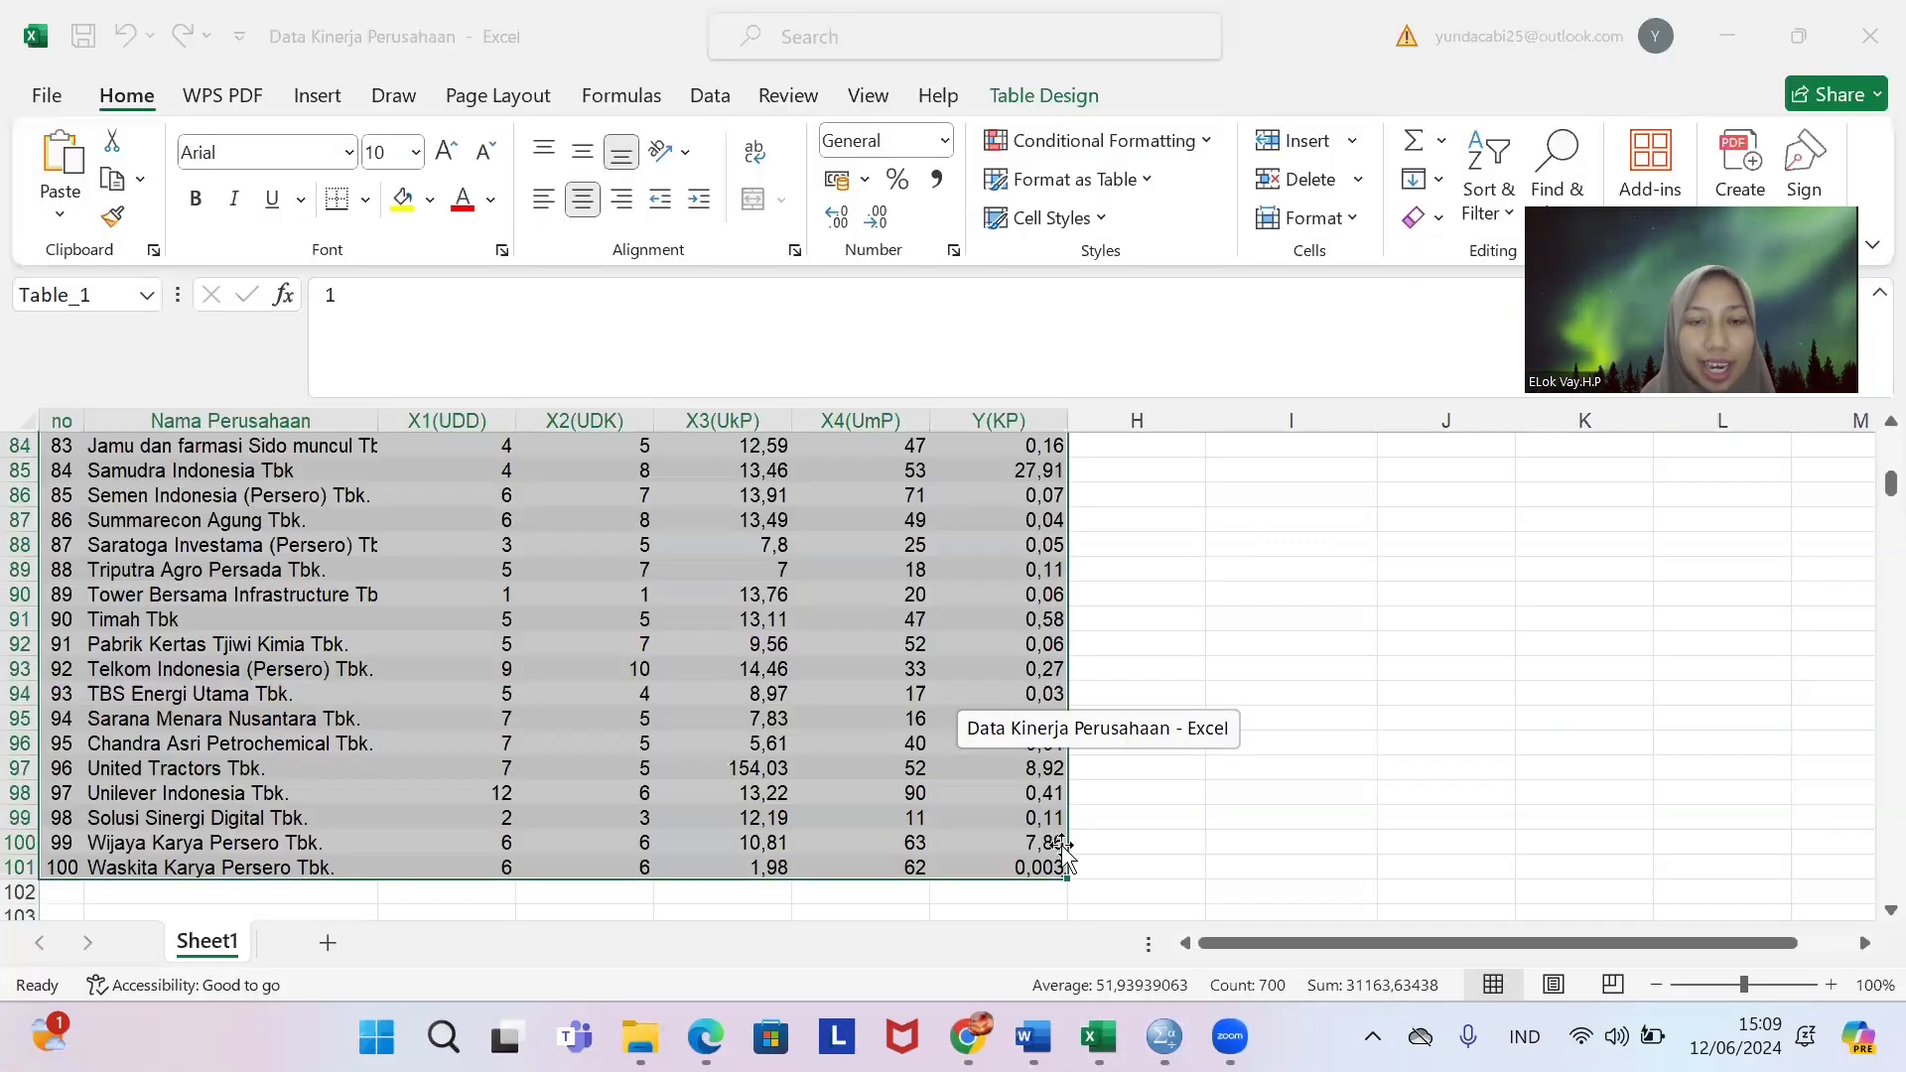
scroll(1080, 625, "up", 4)
scroll(1080, 625, "up", 20)
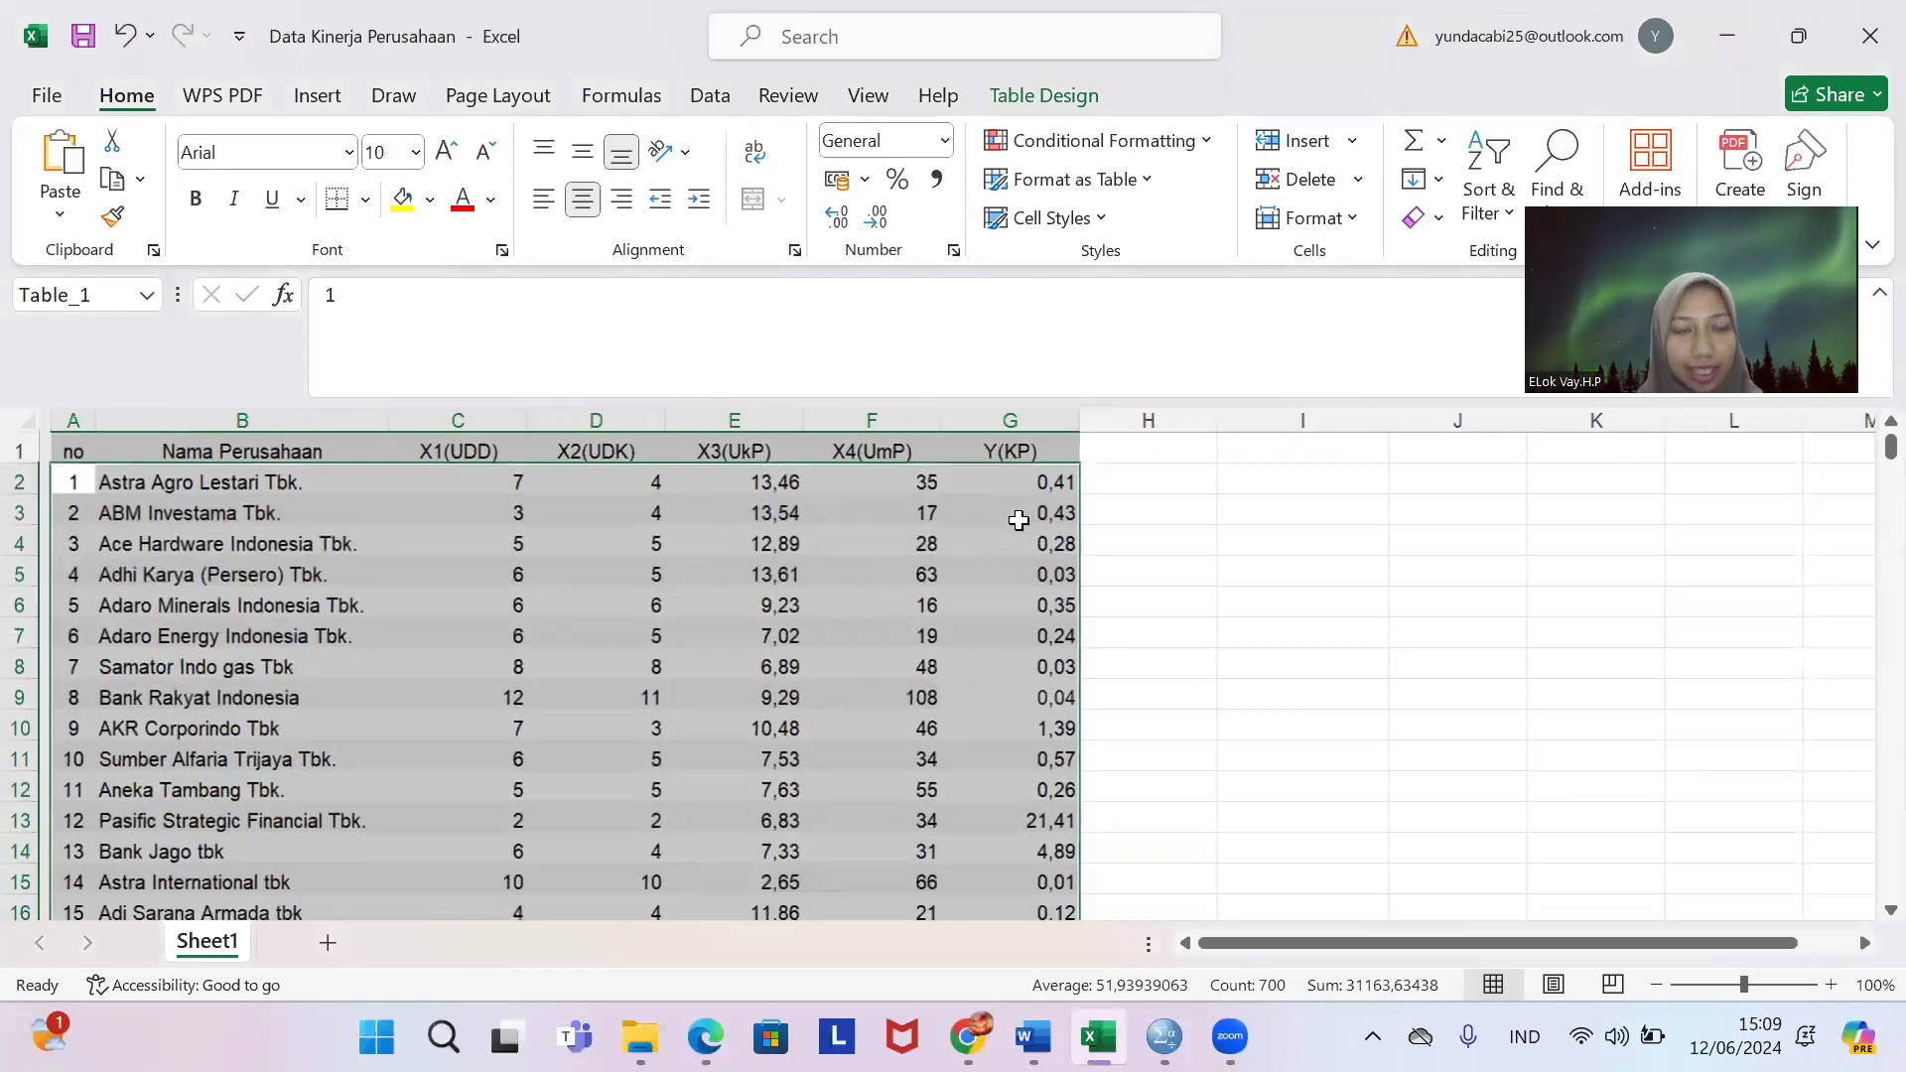
left_click(74, 483)
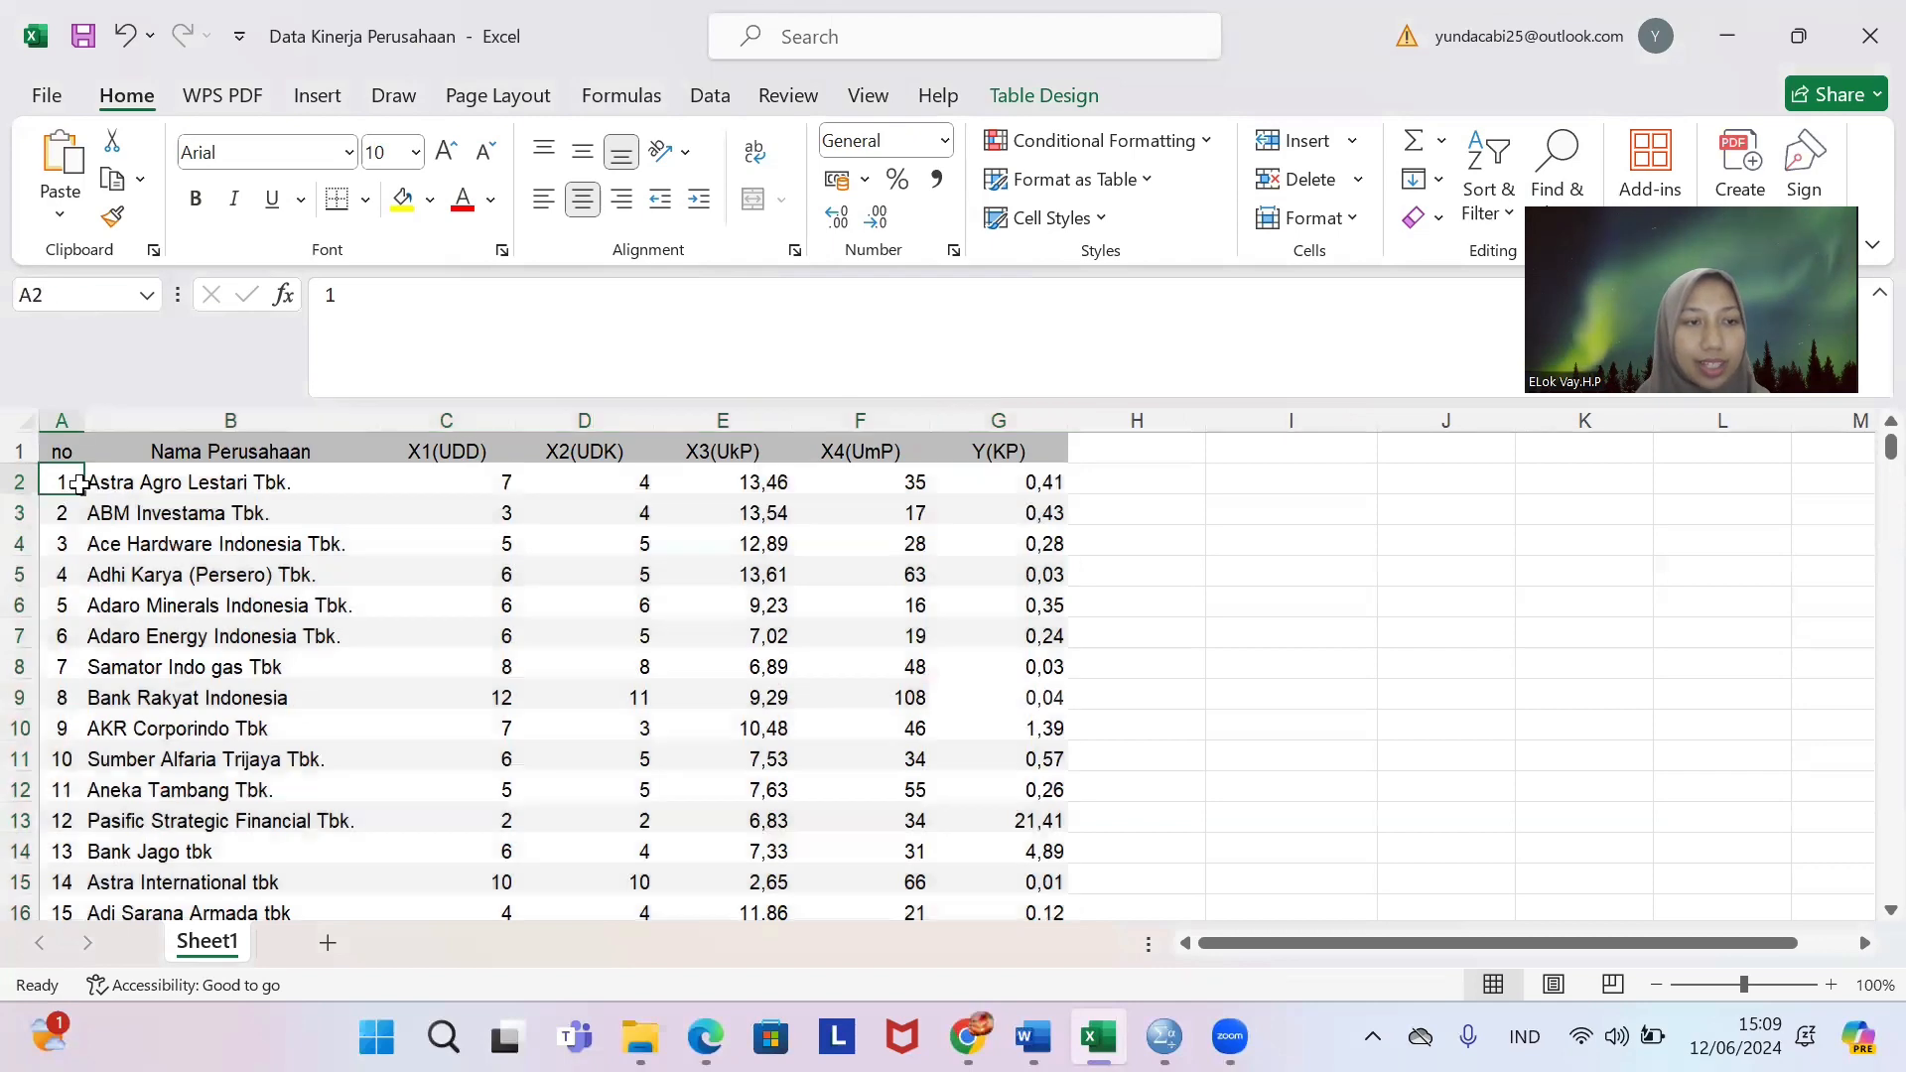
left_click(315, 521)
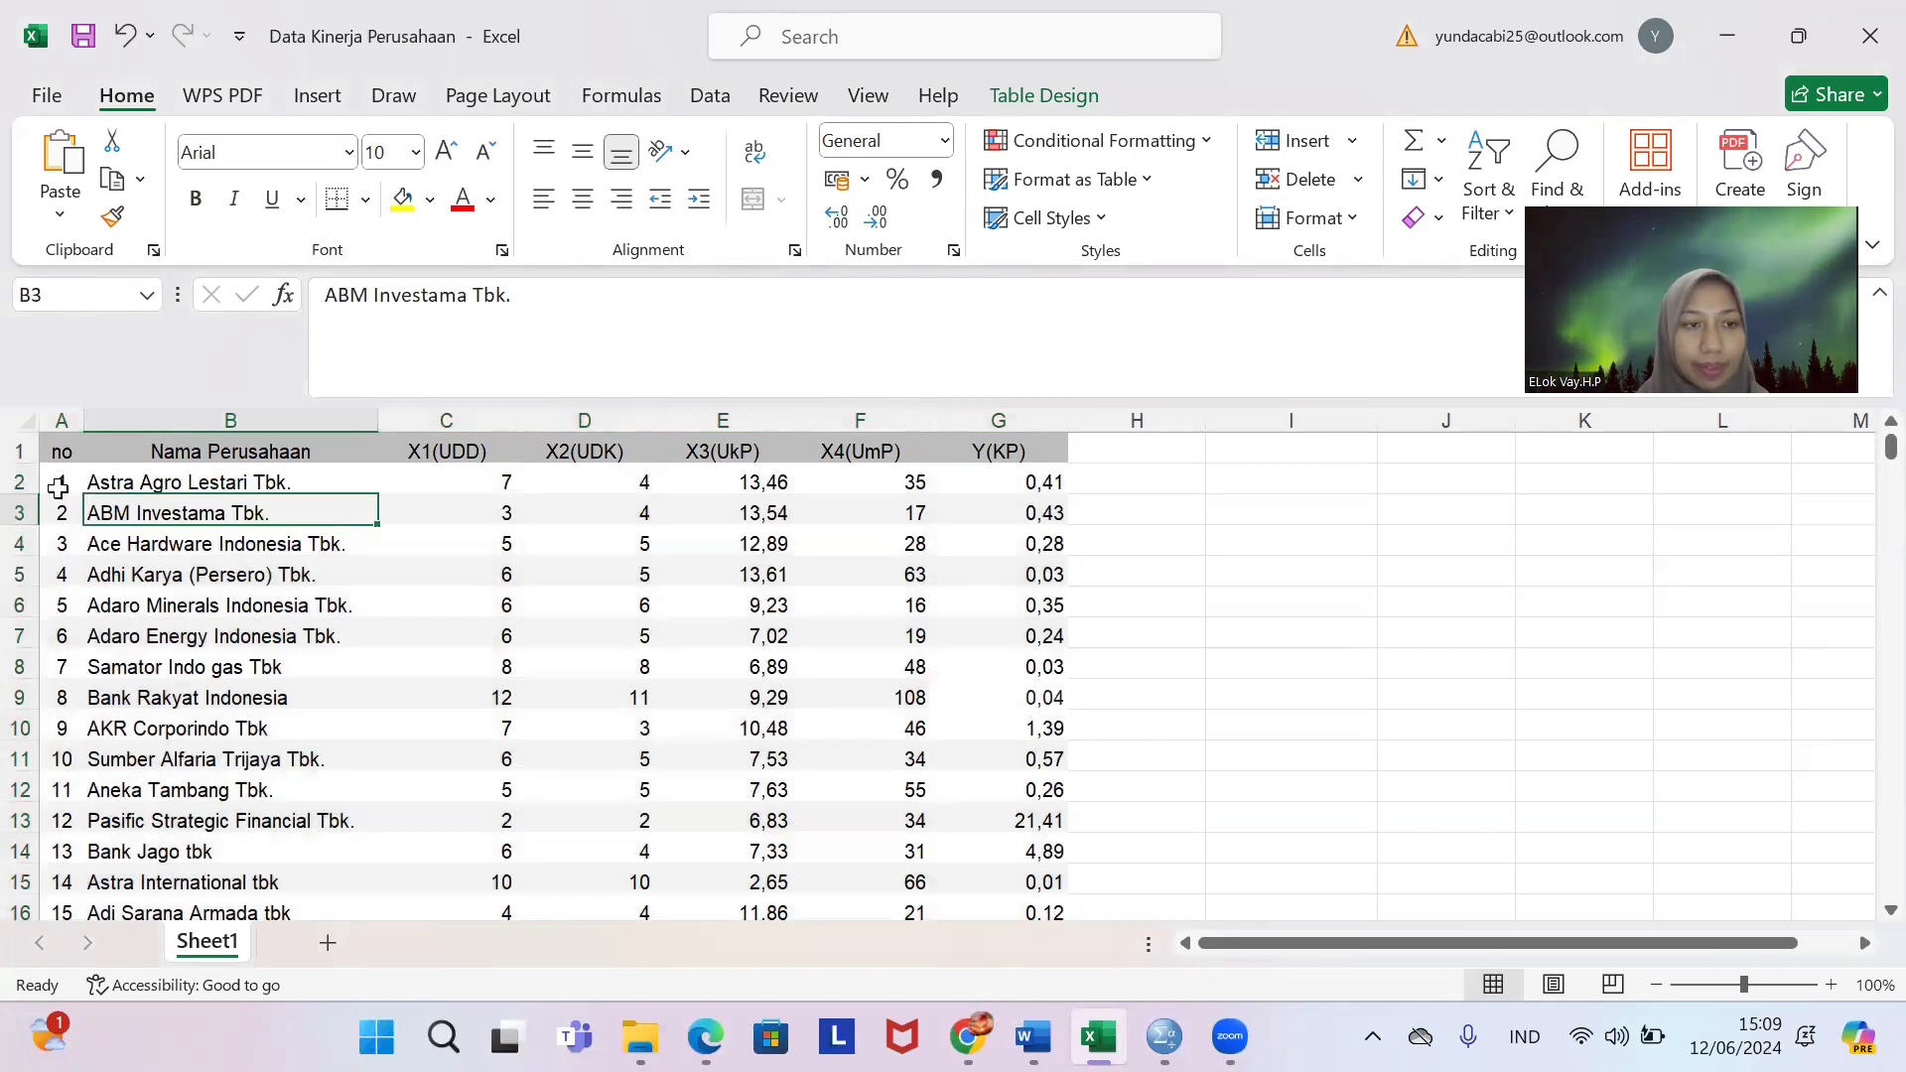
left_click_drag(62, 481, 1007, 878)
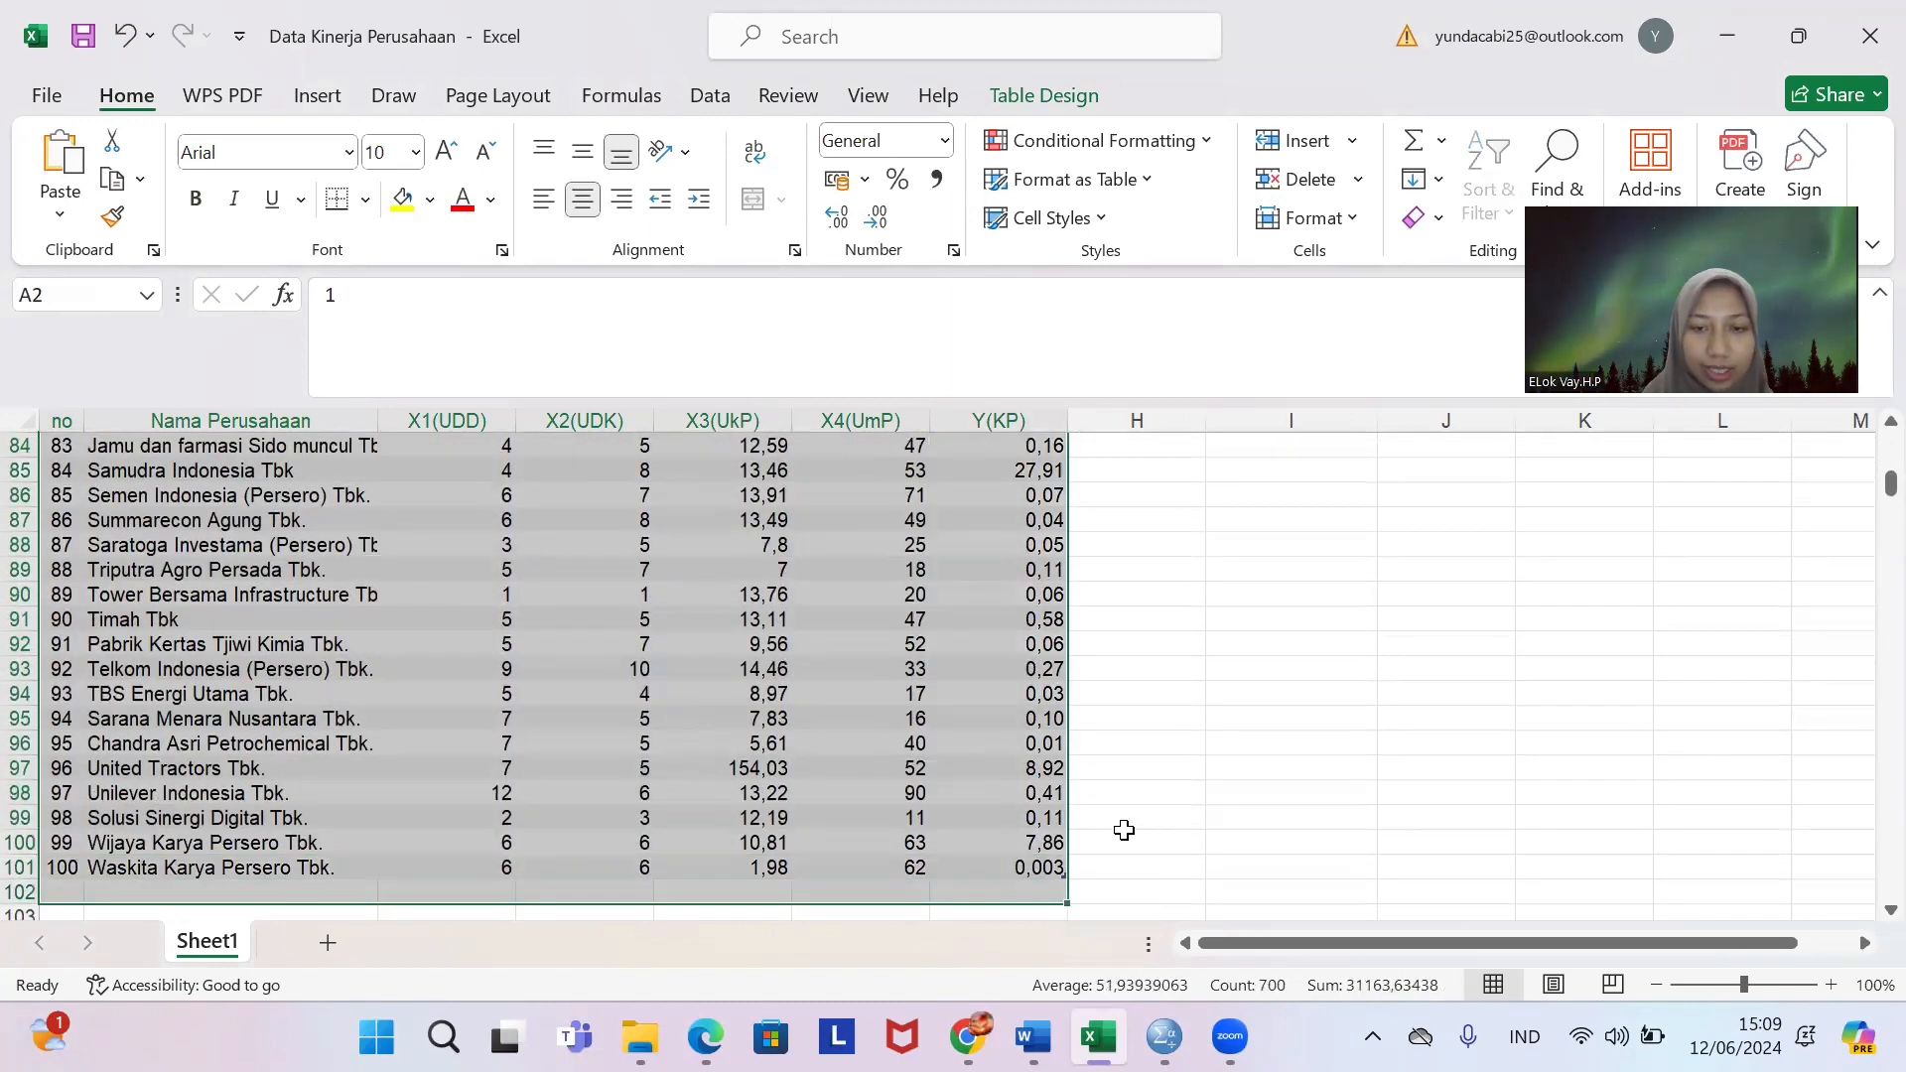
key("ctrl+c")
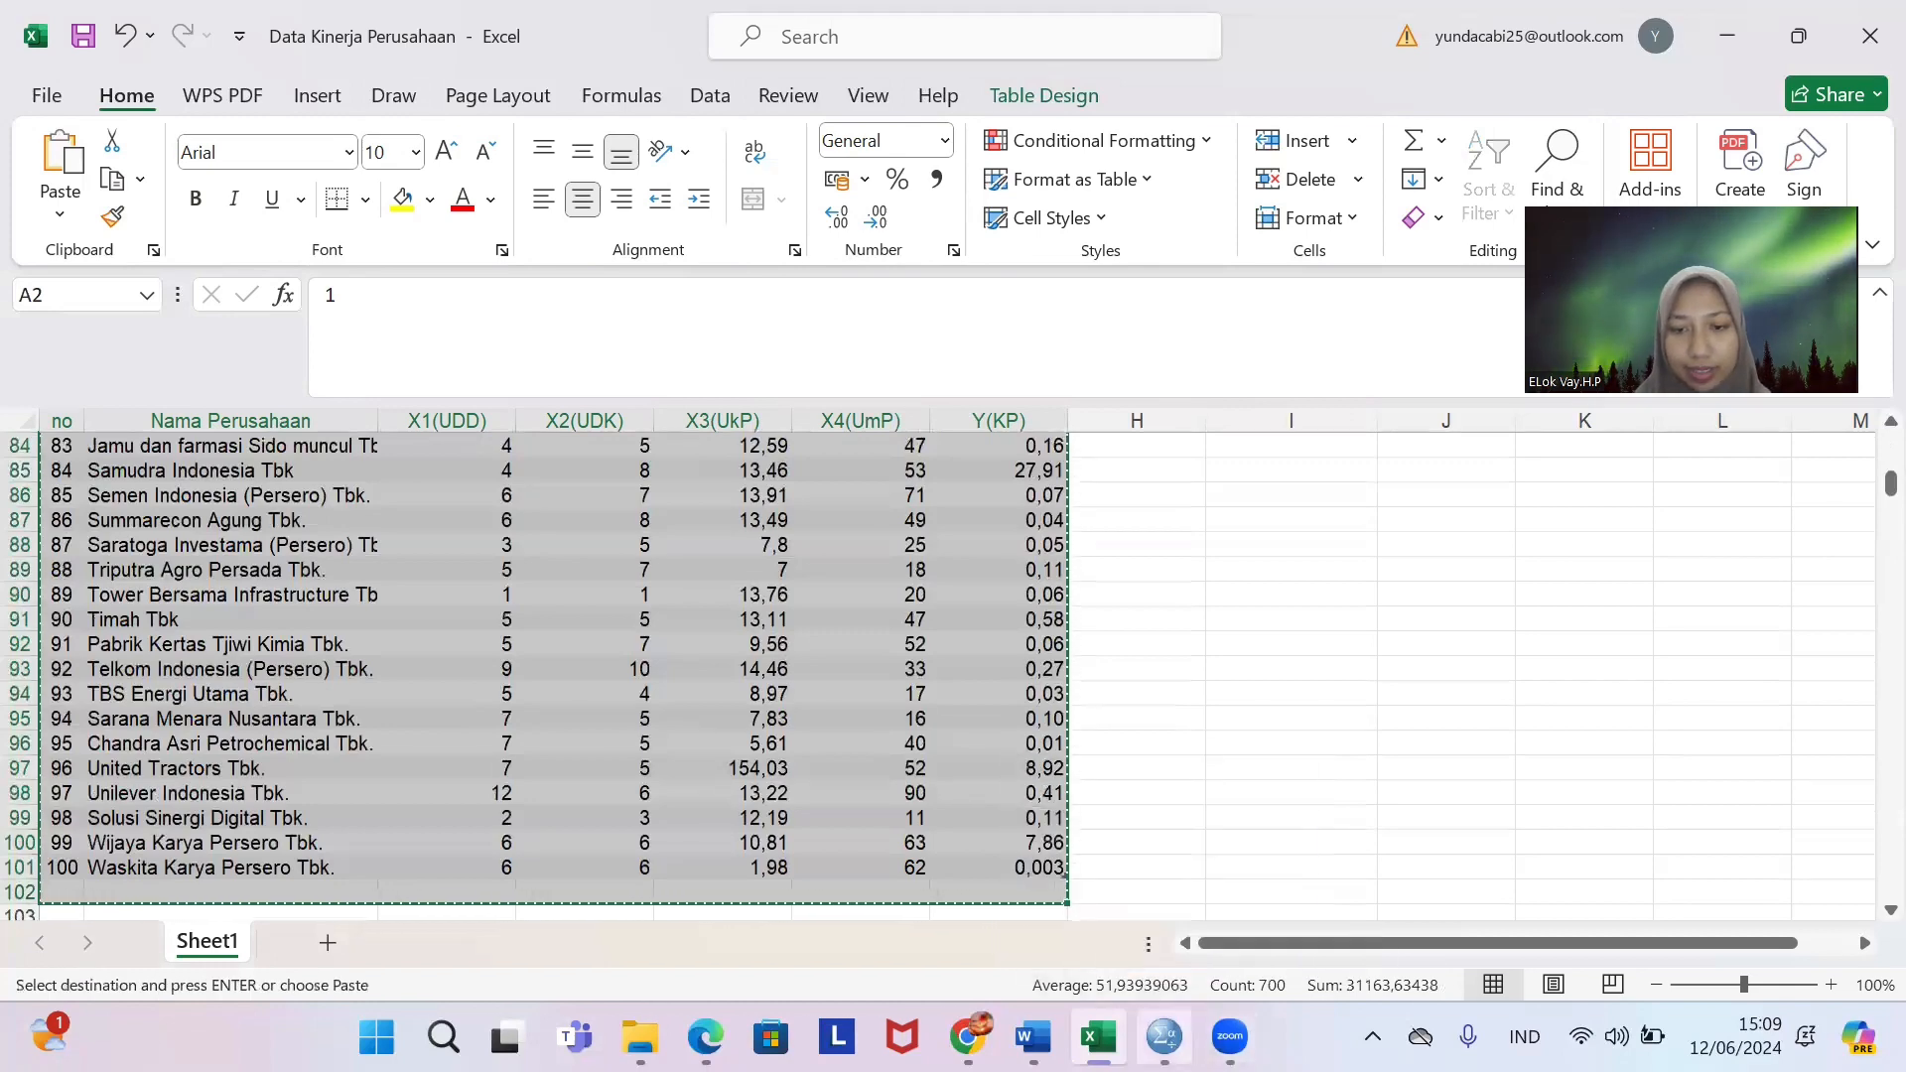
Switch back to the SPSS data sheet, paste the copied data starting at row 1 of the first column, and check the last rows.
left_click(1162, 864)
left_click(171, 227)
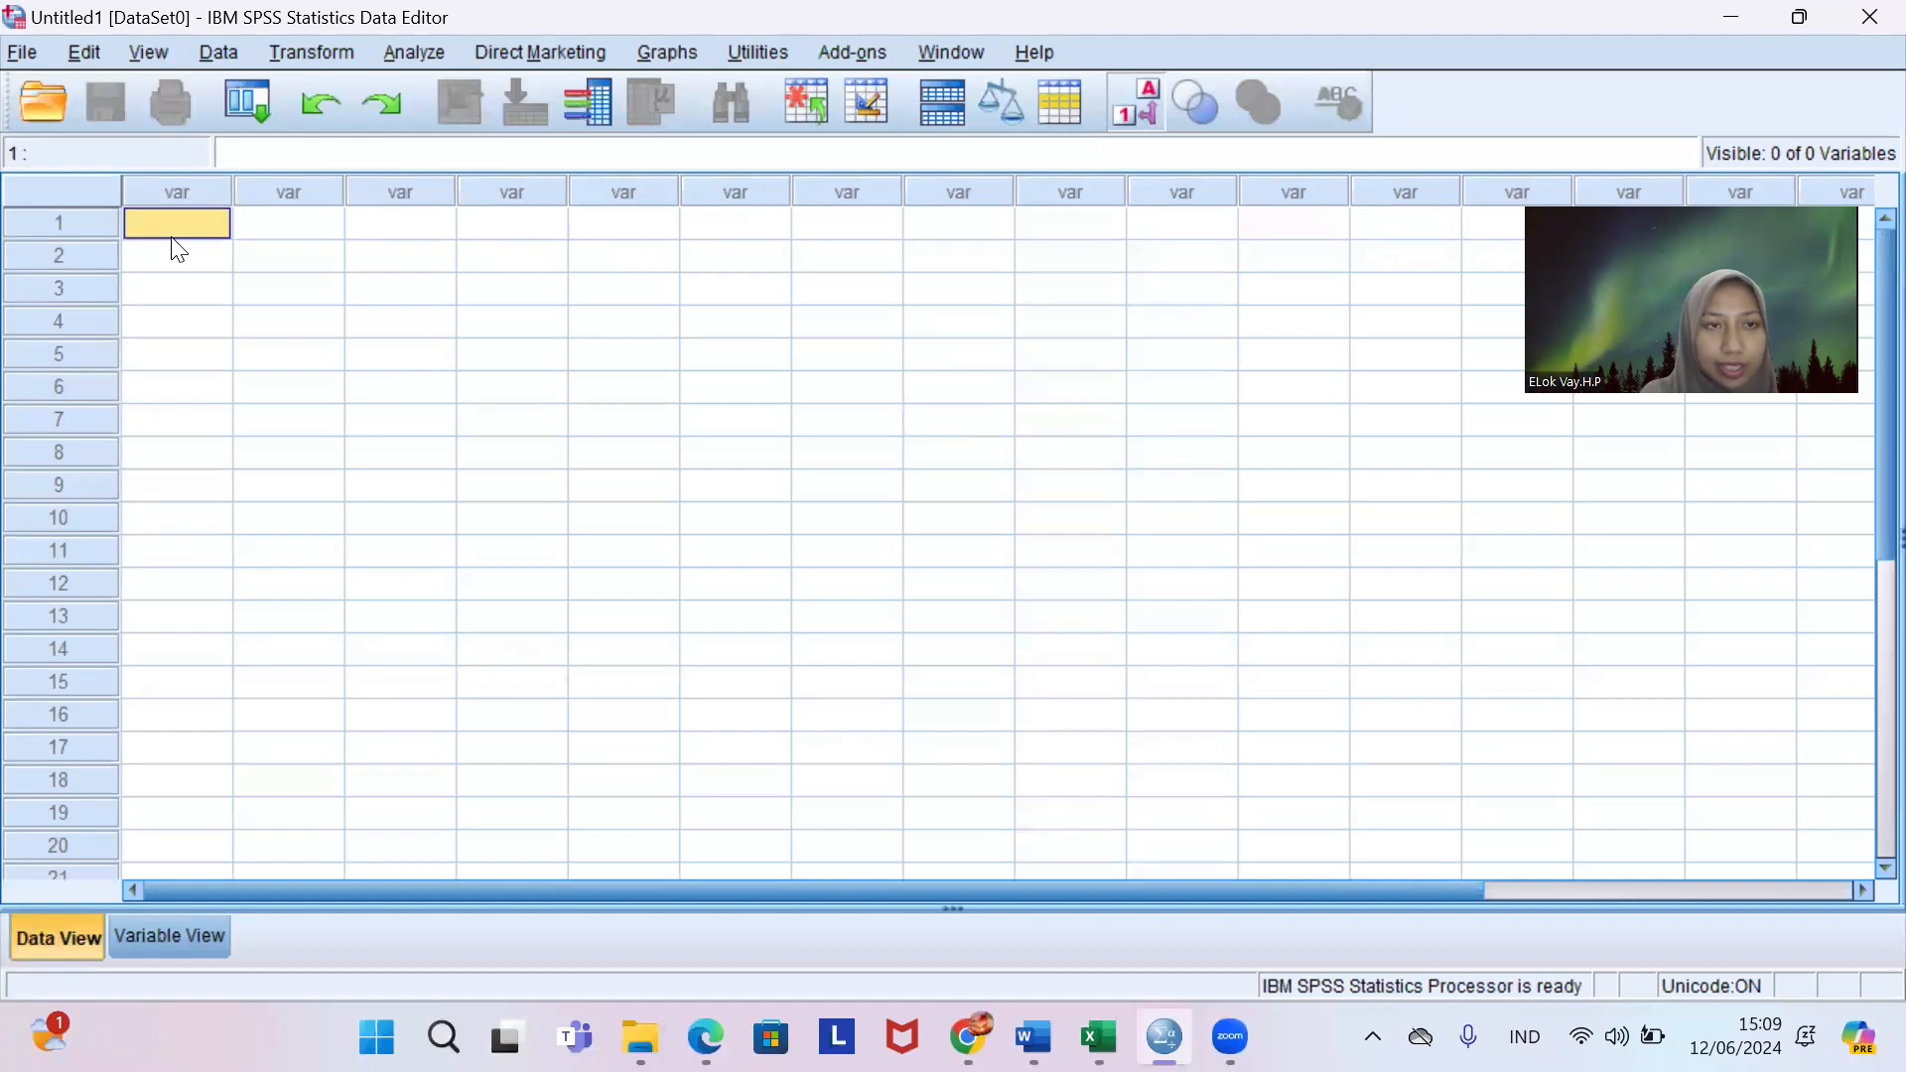
key("ctrl+v")
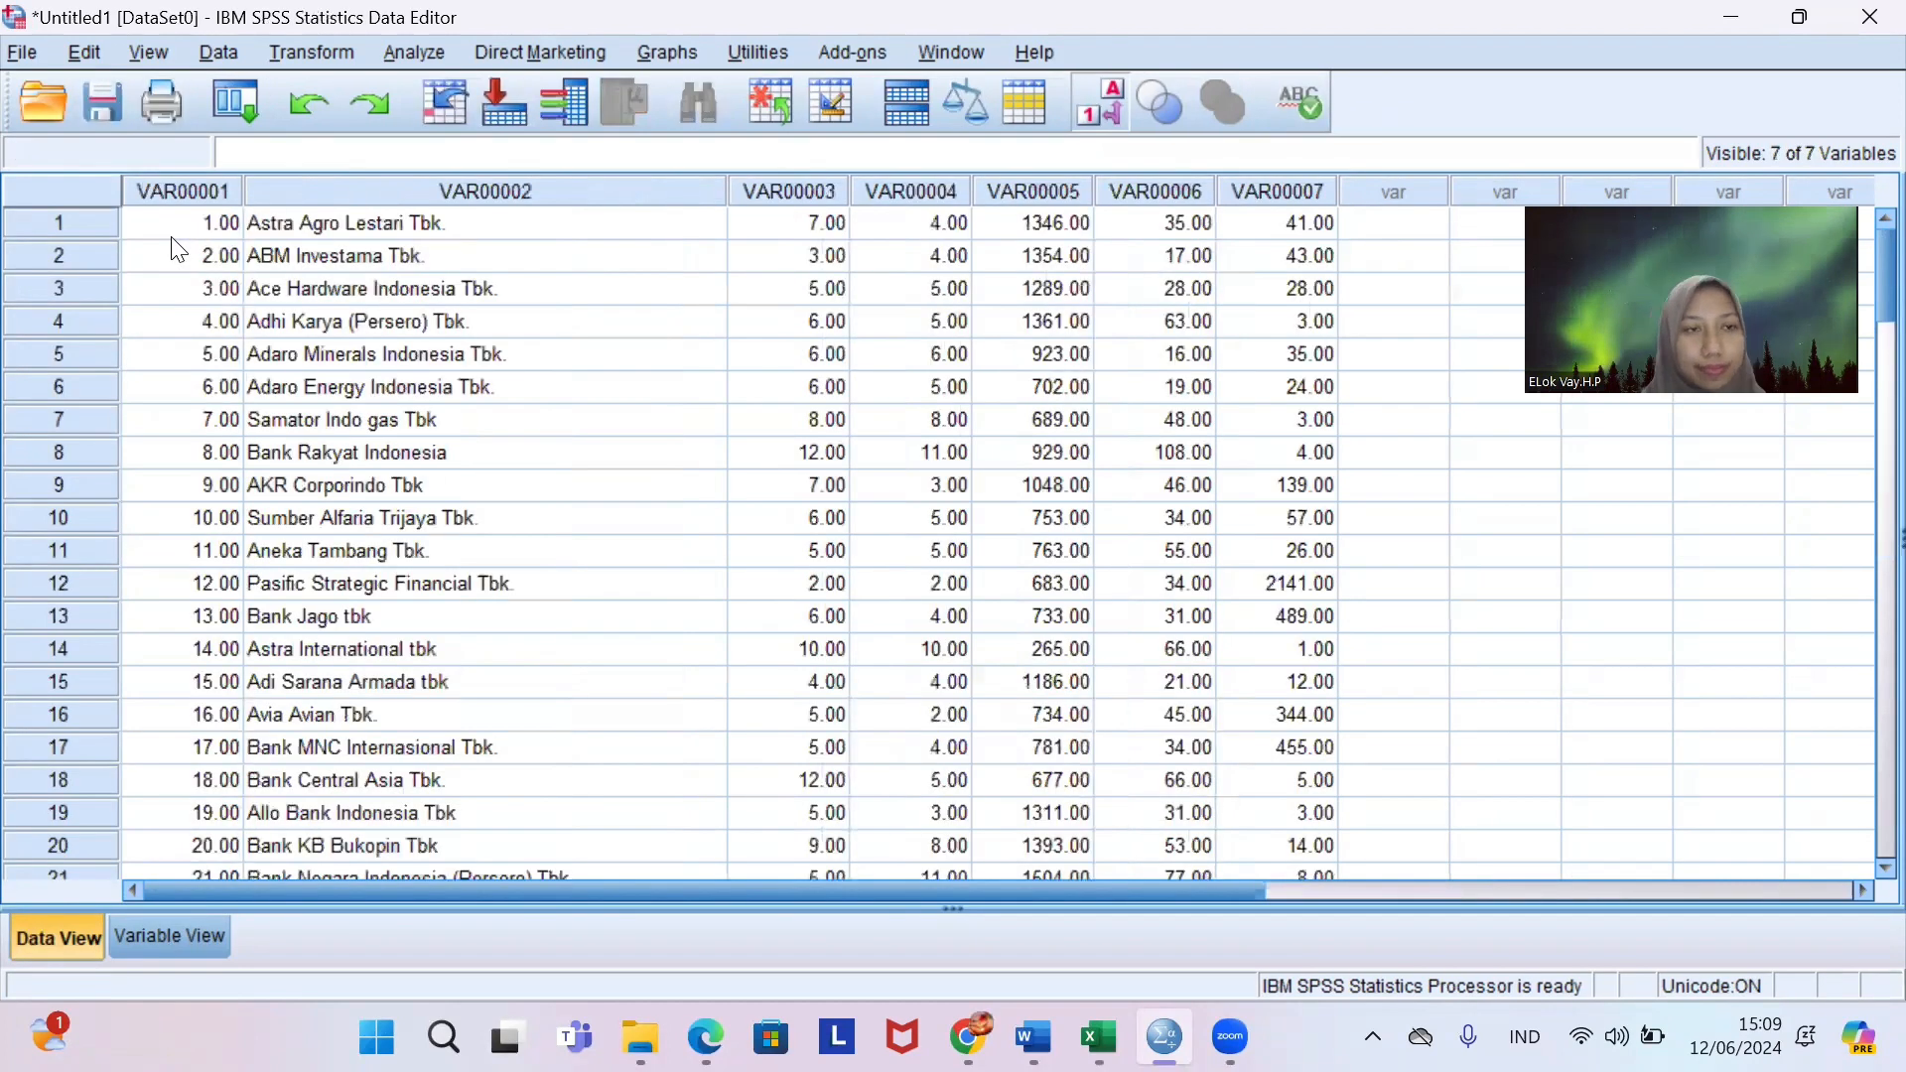
scroll(1073, 612, "down", 20)
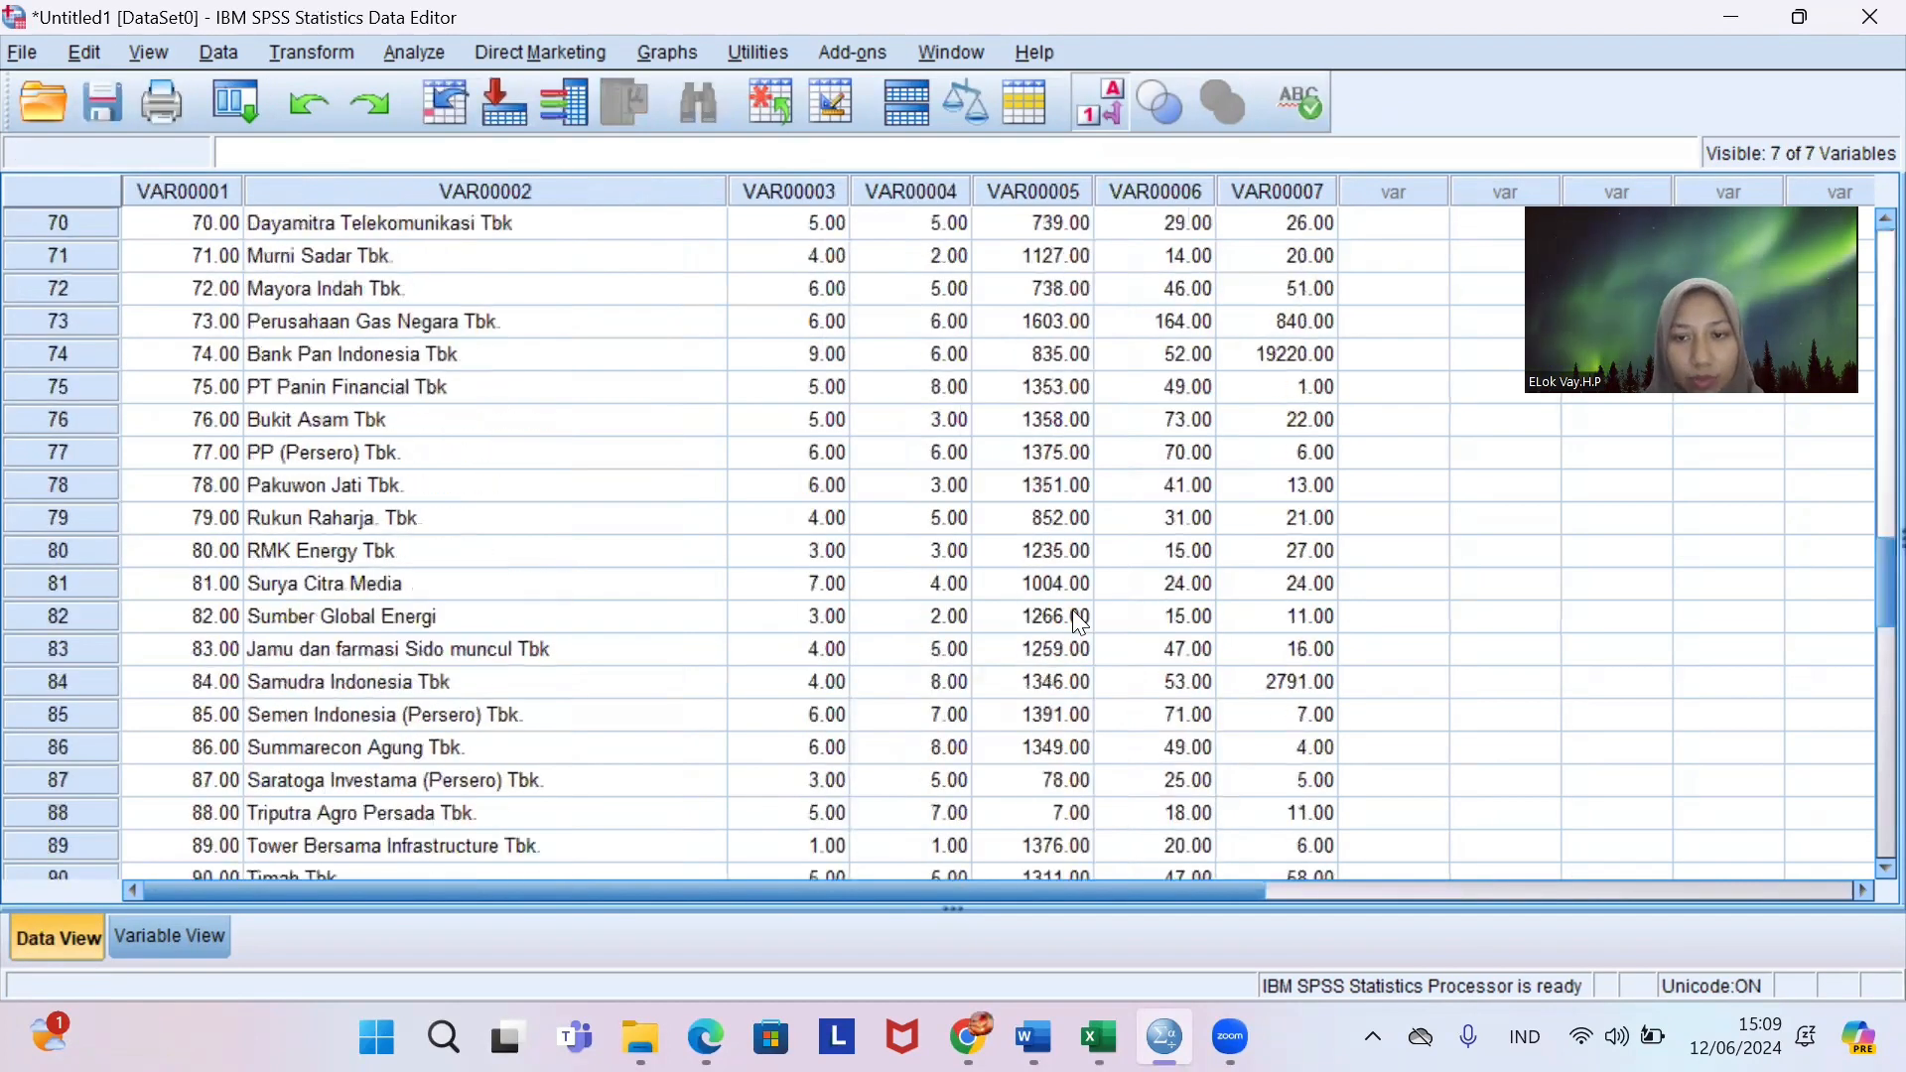
scroll(1072, 610, "up", 2)
scroll(1072, 609, "down", 2)
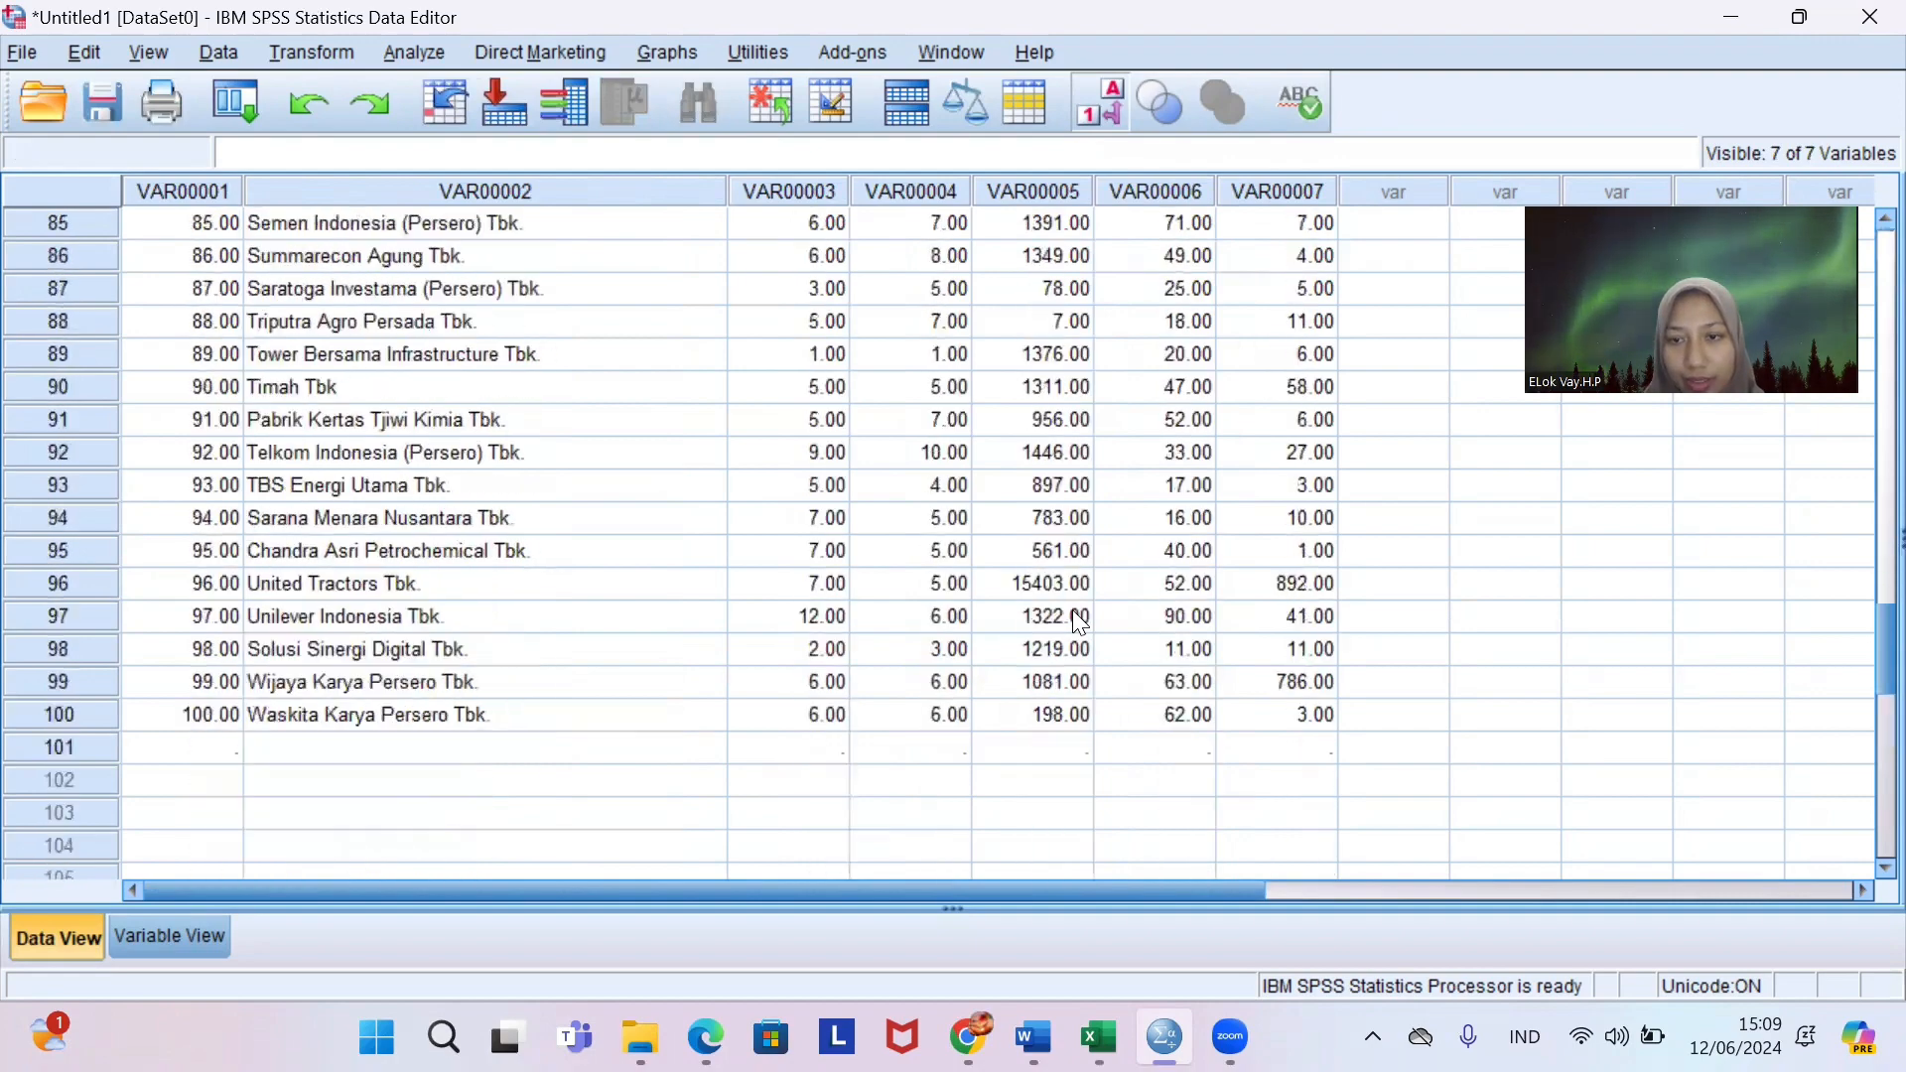
scroll(1072, 609, "up", 2)
scroll(1072, 609, "down", 1)
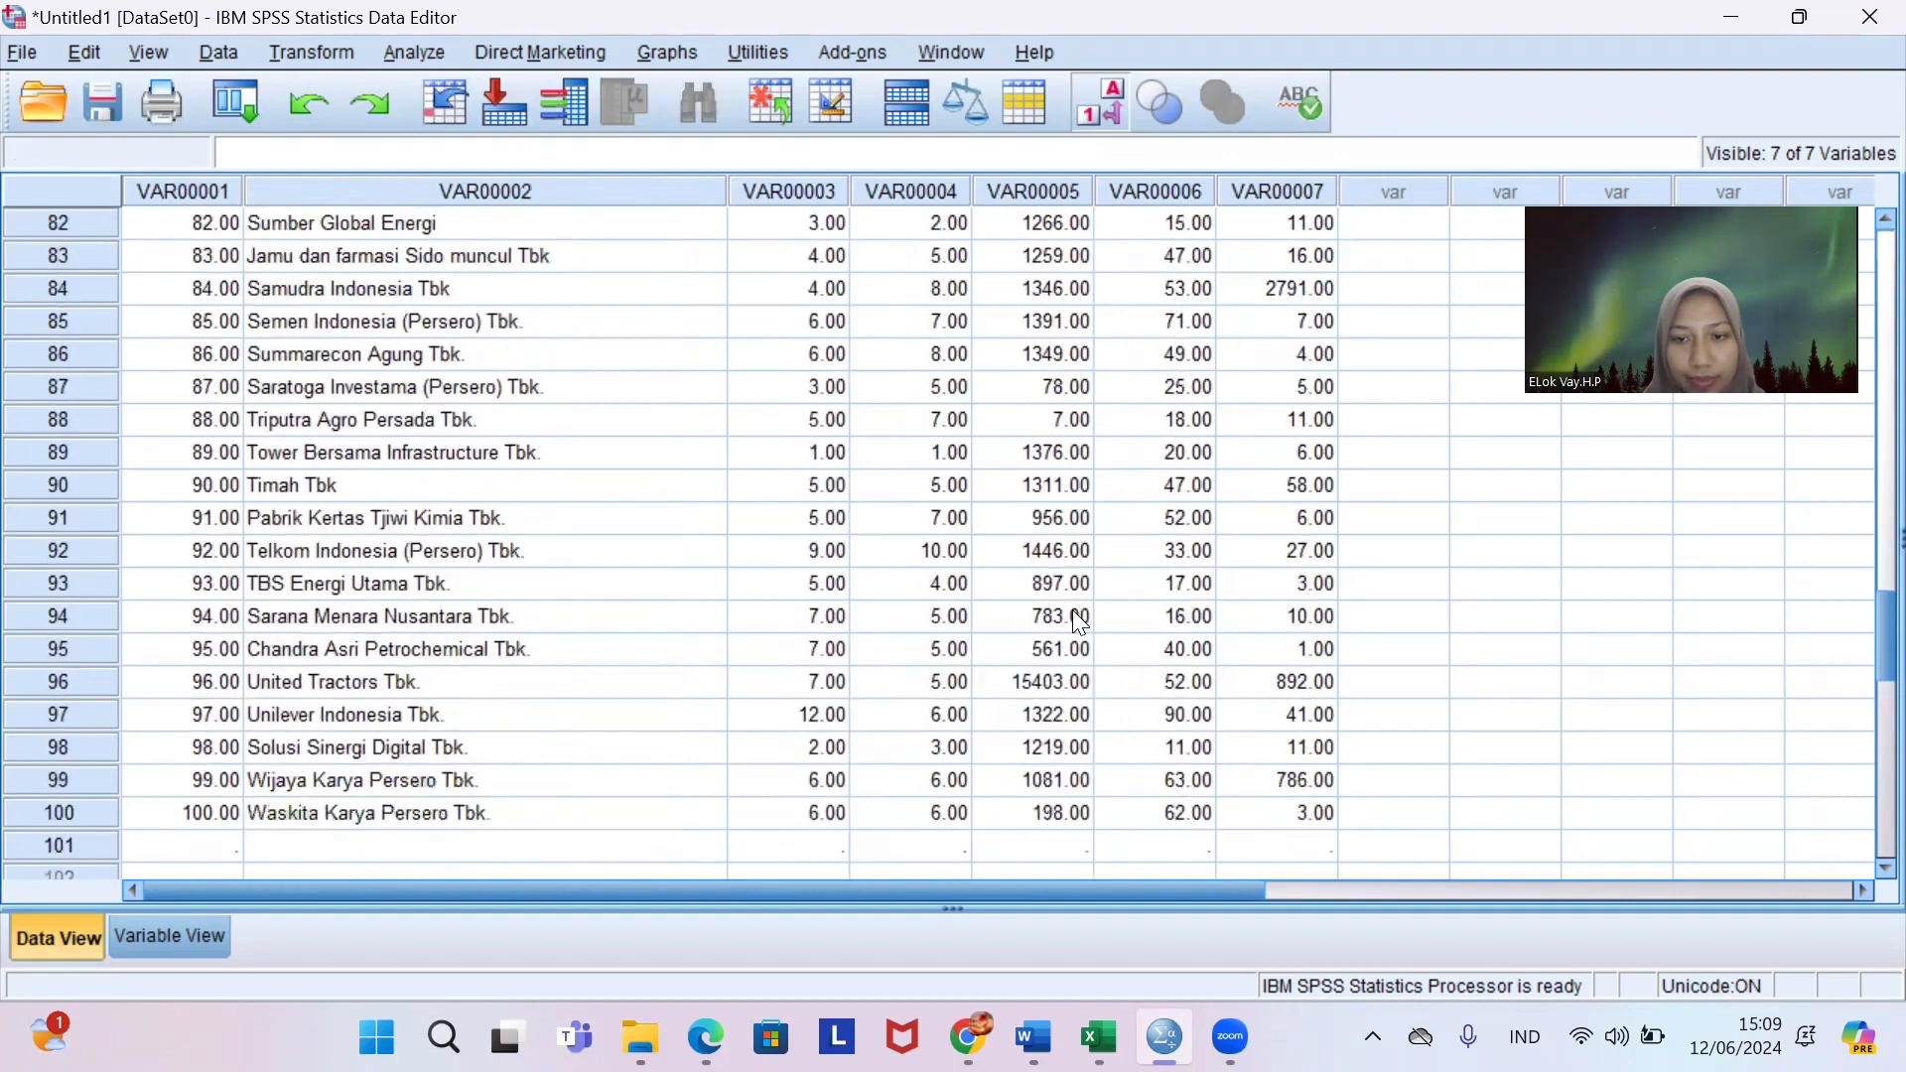
Rename the first variable, VAR00001, as No in the variable definitions.
left_click(183, 937)
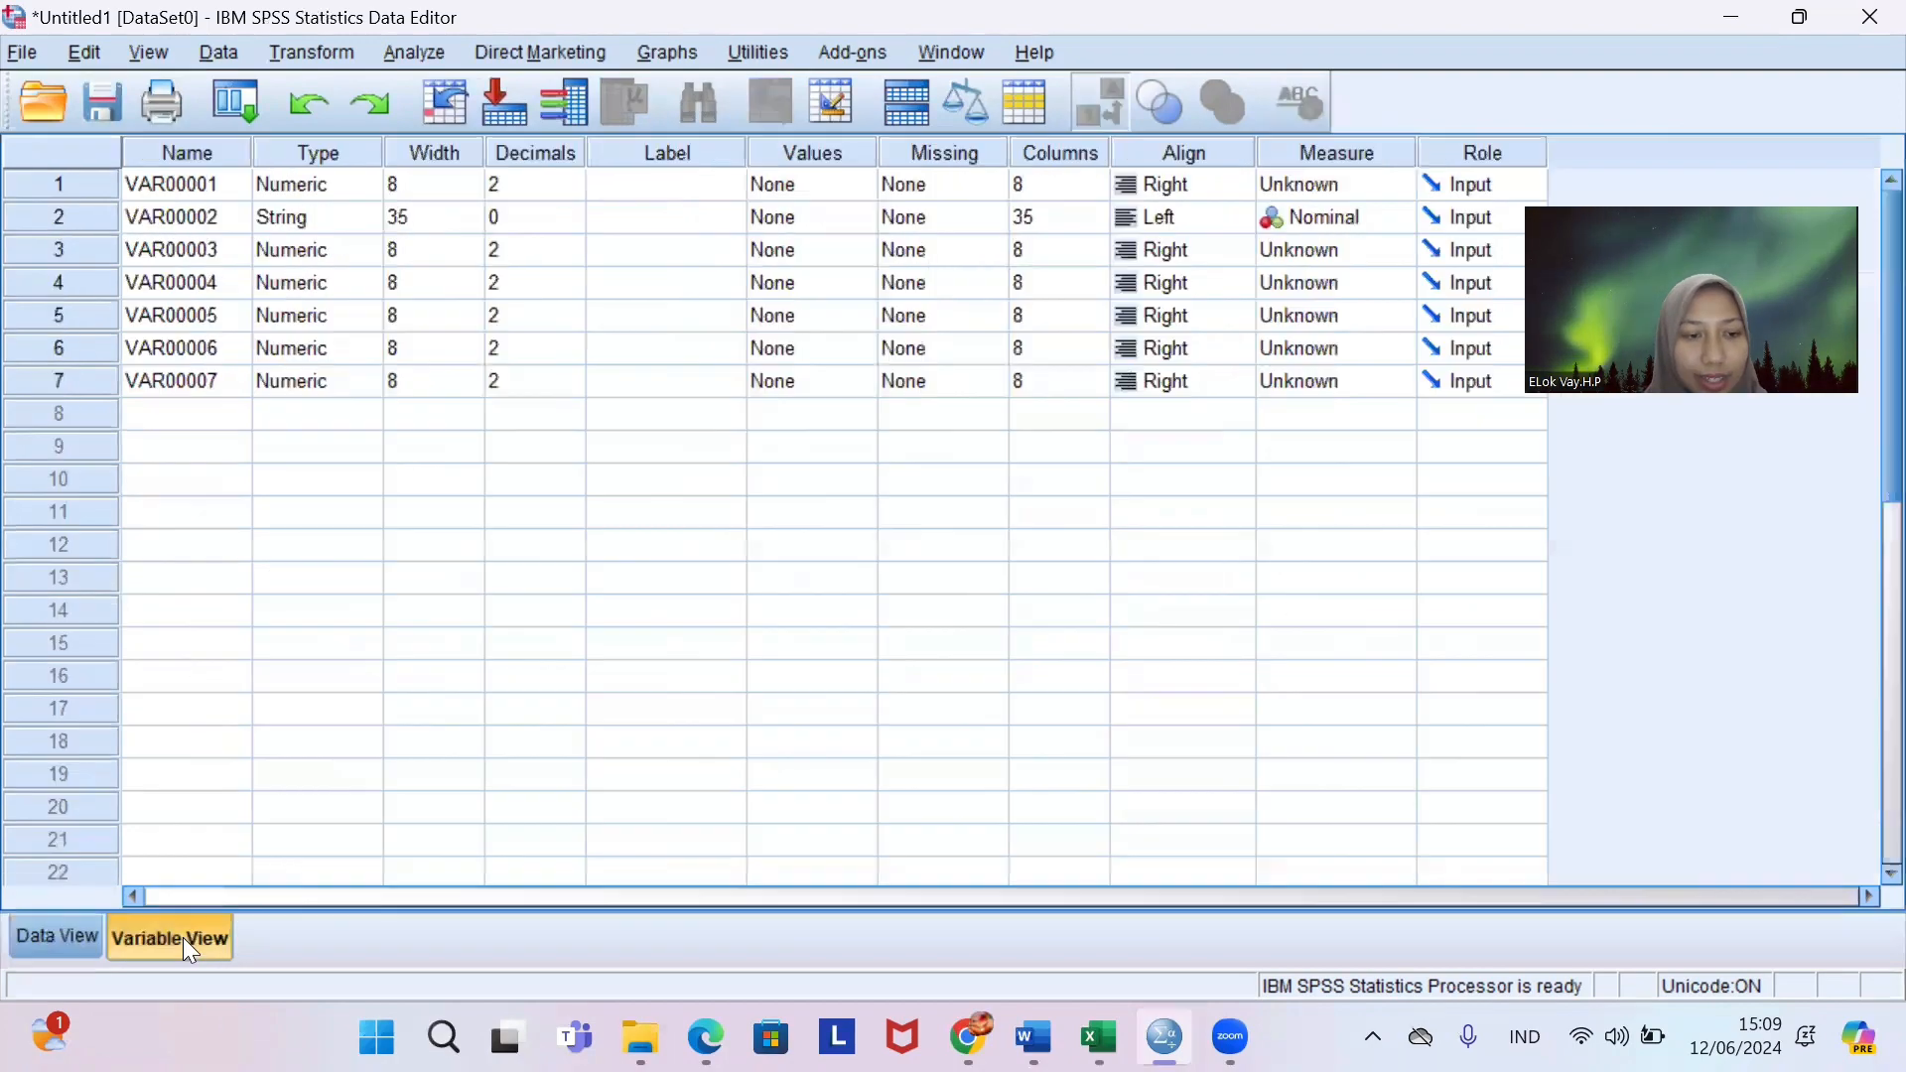
double_click(226, 184)
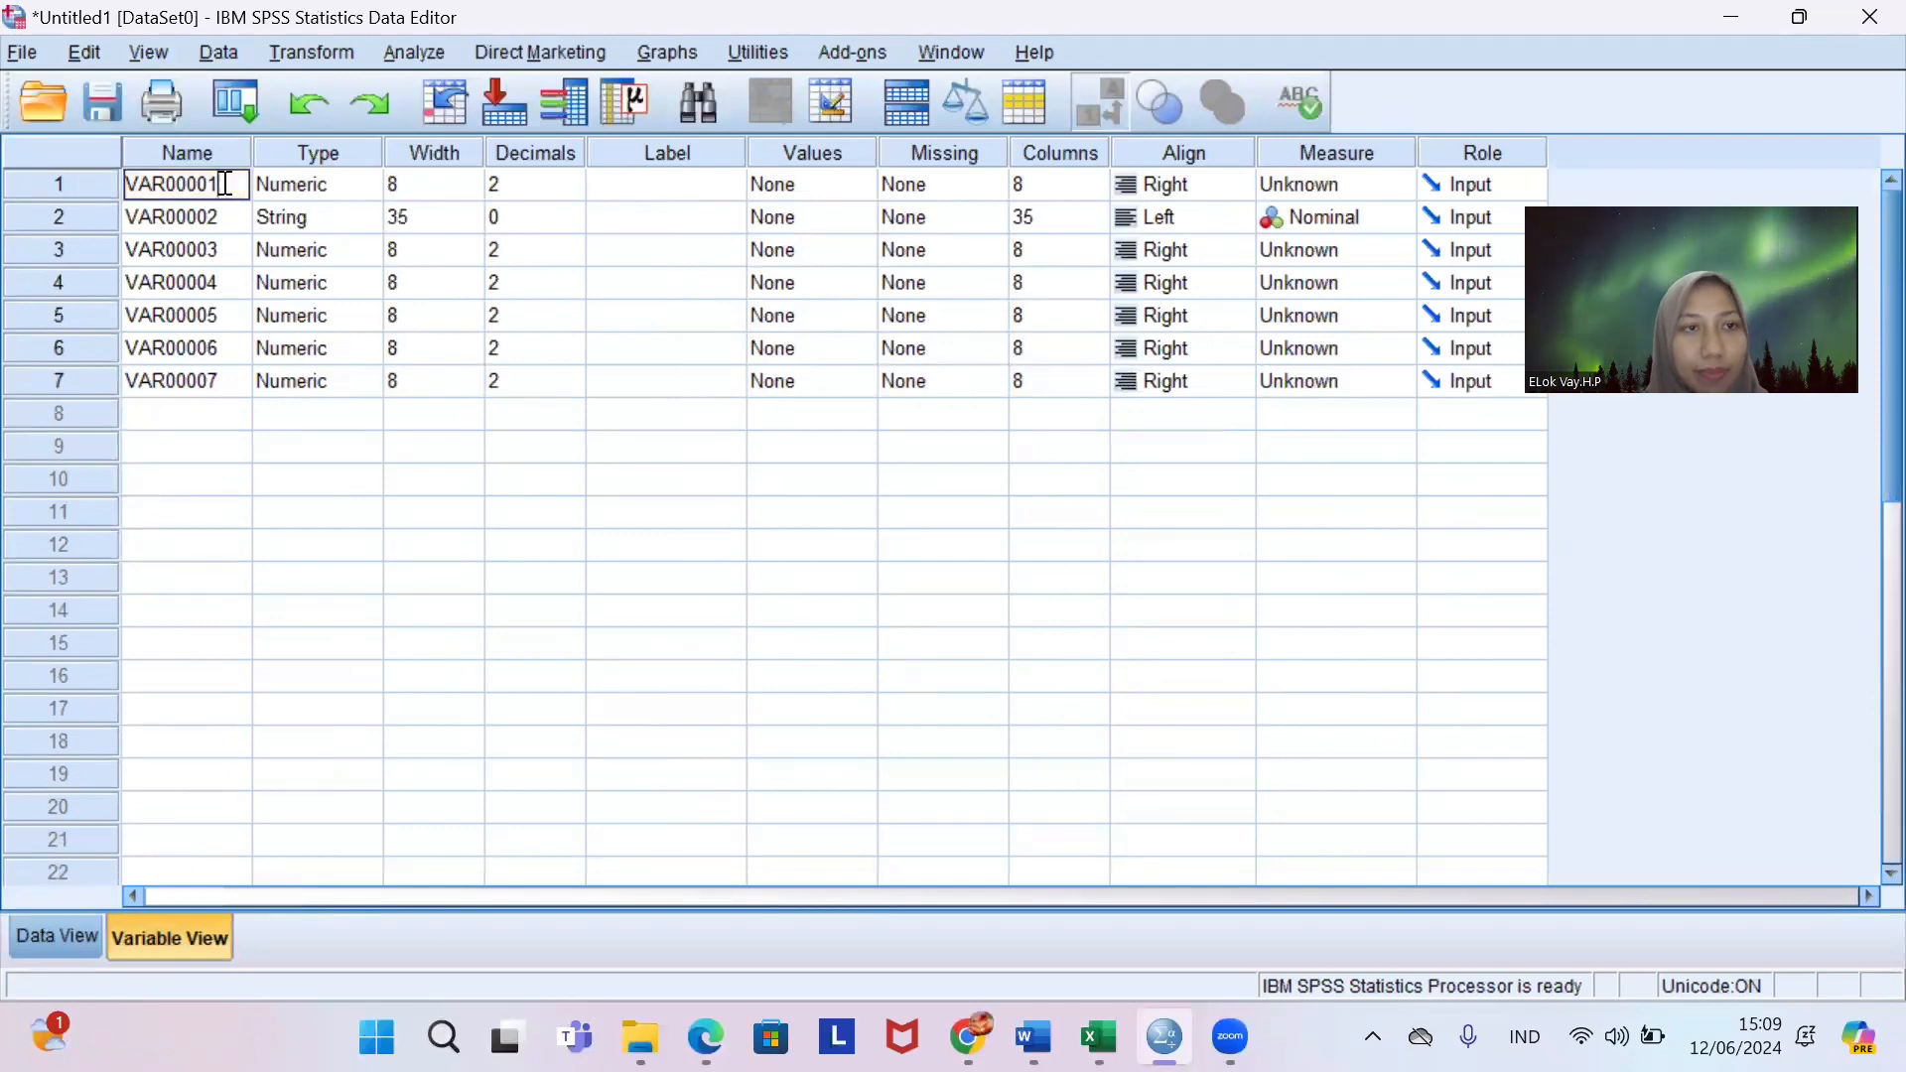
key("BackSpace")
key("BackSpace")
key("BackSpace")
key("BackSpace")
key("BackSpace")
key("BackSpace")
key("BackSpace")
key("BackSpace")
type("No")
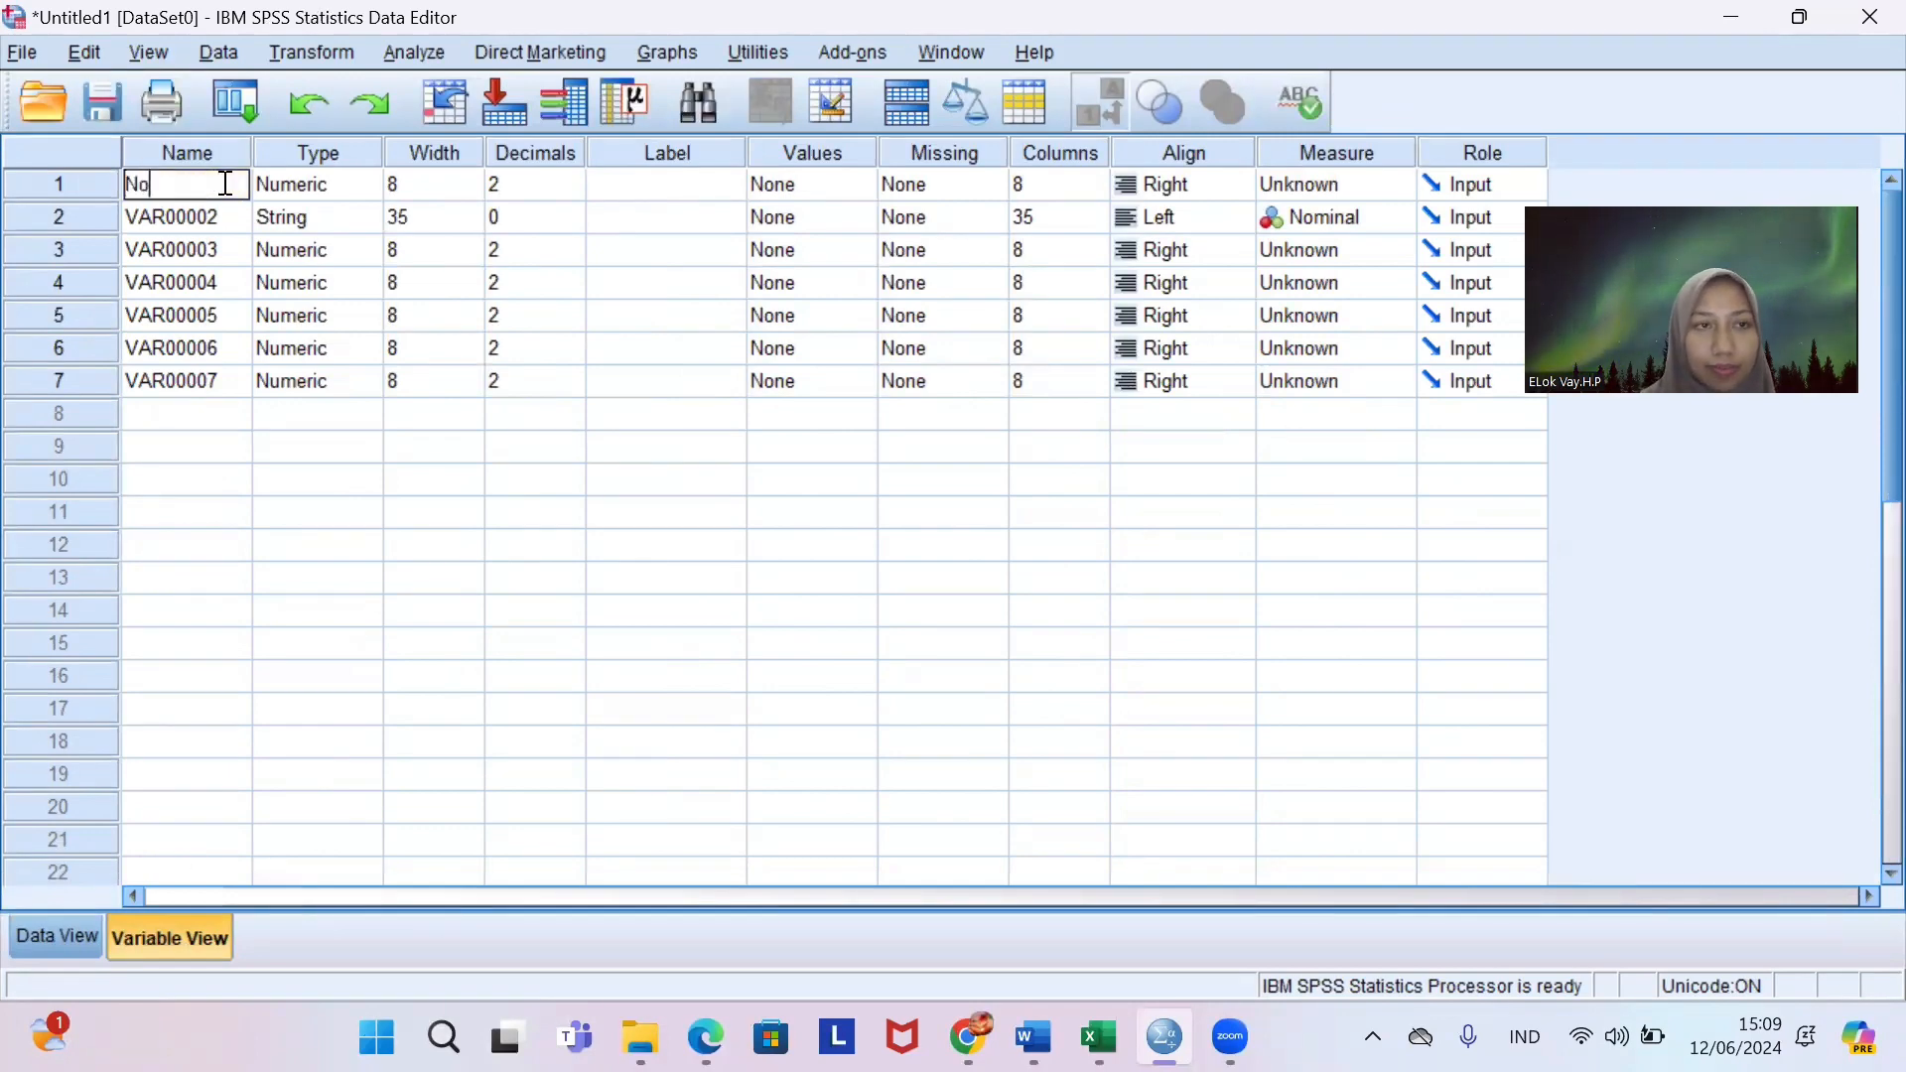
key("Return")
Rename the second variable, the company name column, as Namaperusahaan.
type("Nama p")
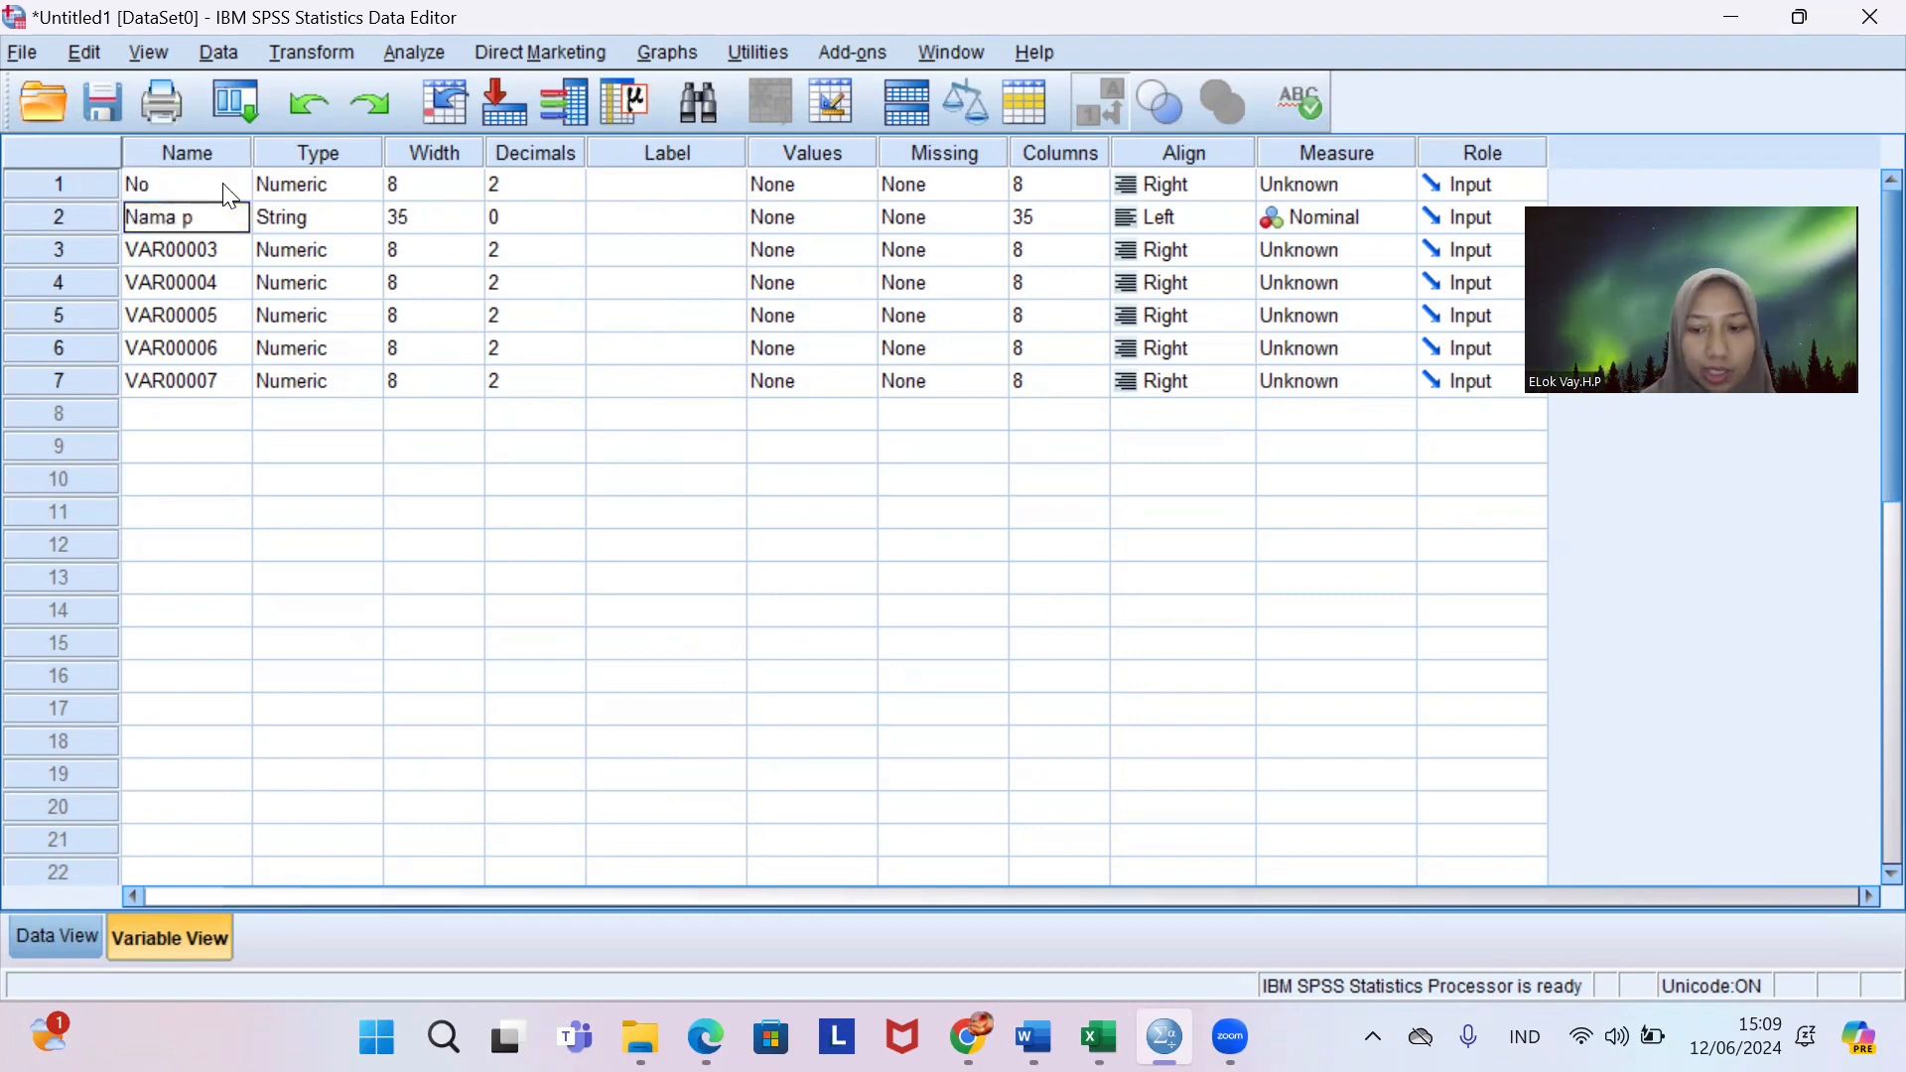
key("BackSpace")
type("perusaha")
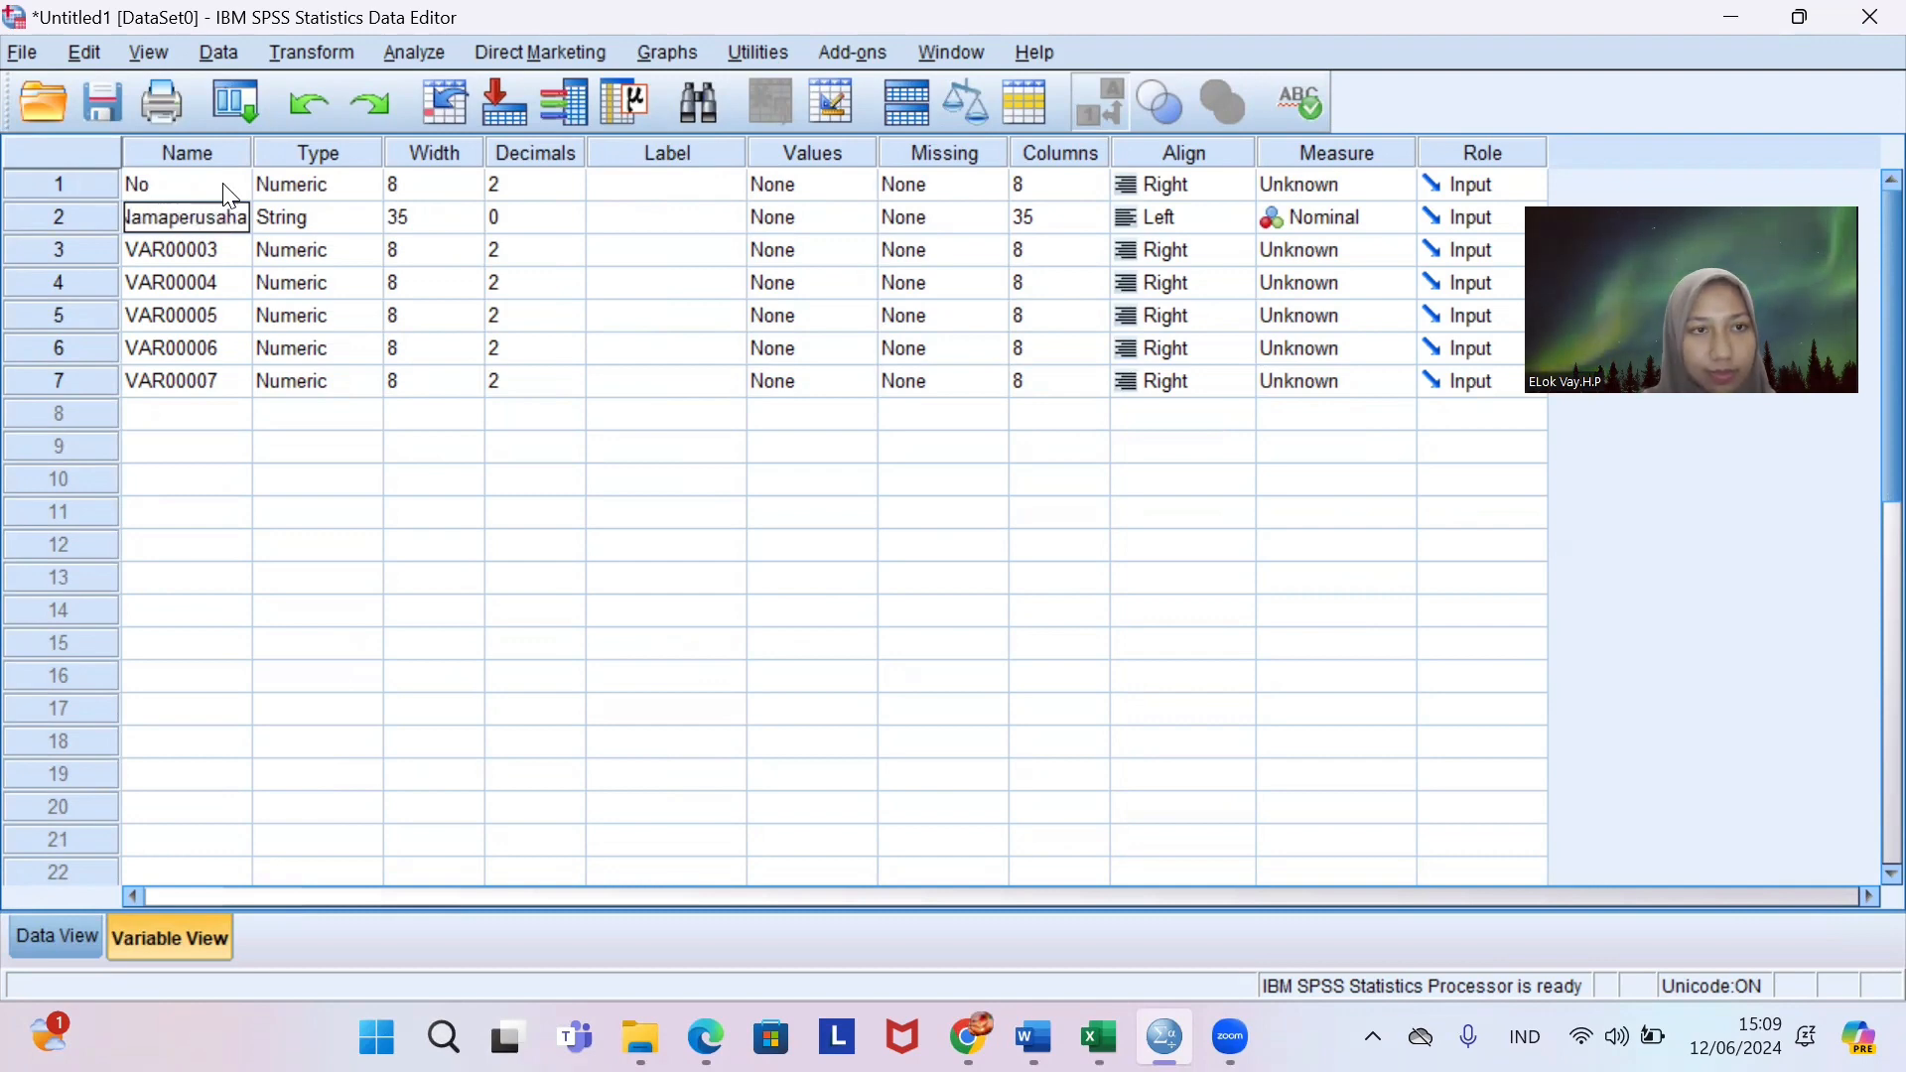
type("an")
key("Return")
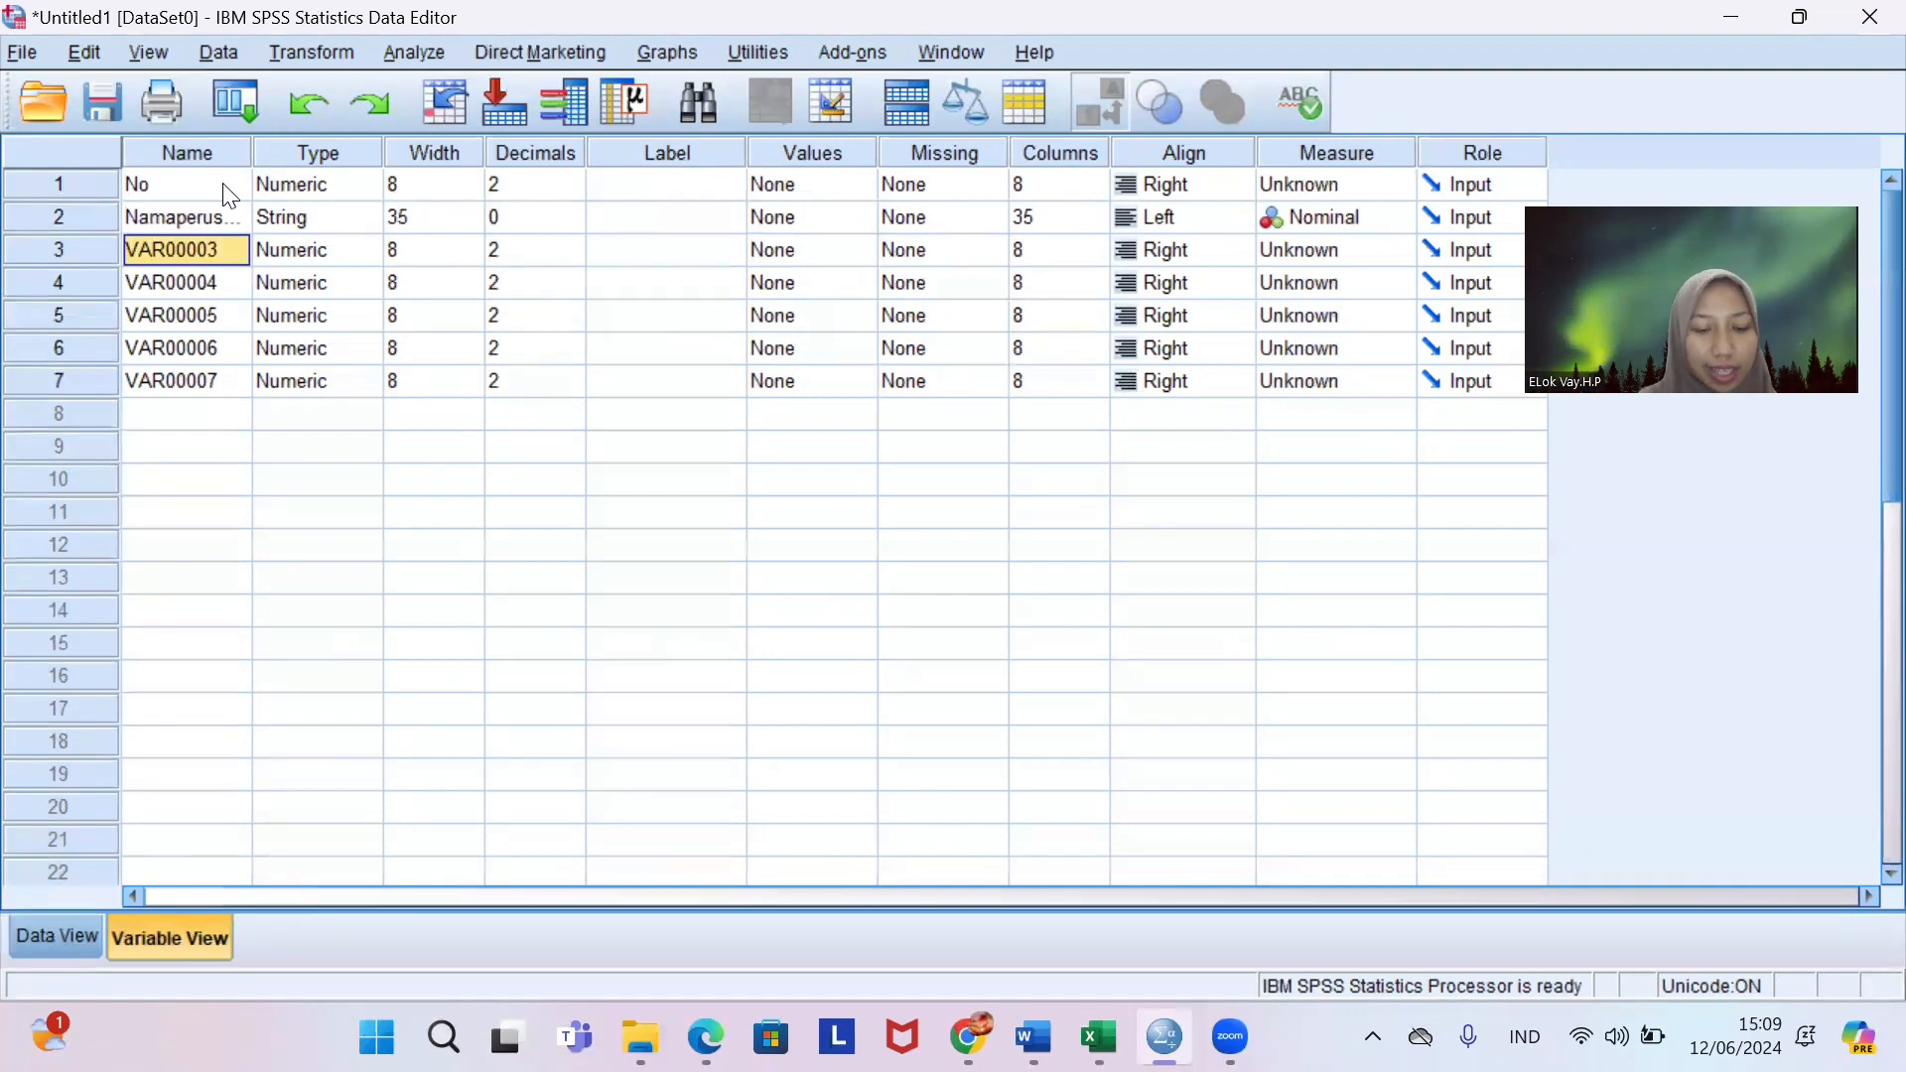
Rename the third to seventh variables as X1, X2, X3, X4 and Y in that order.
type("X1")
key("Return")
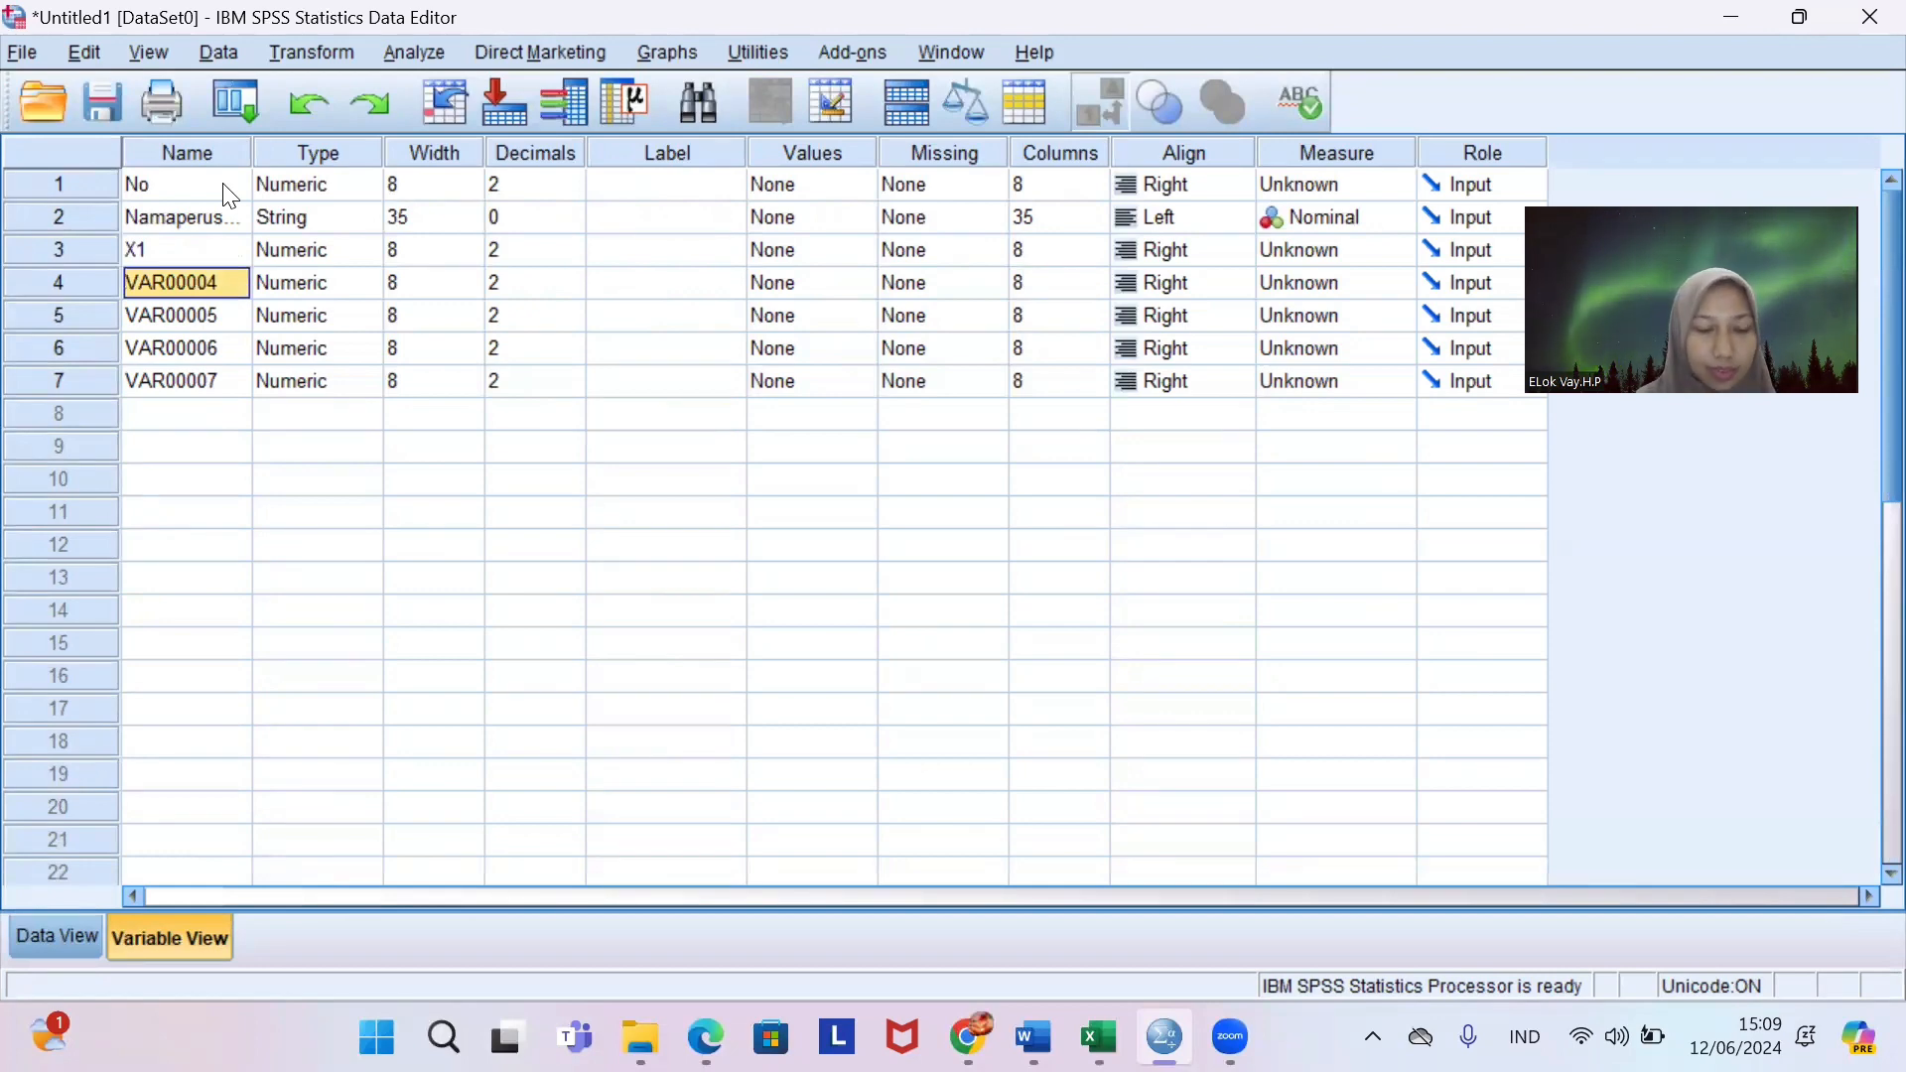
type("X2")
key("Return")
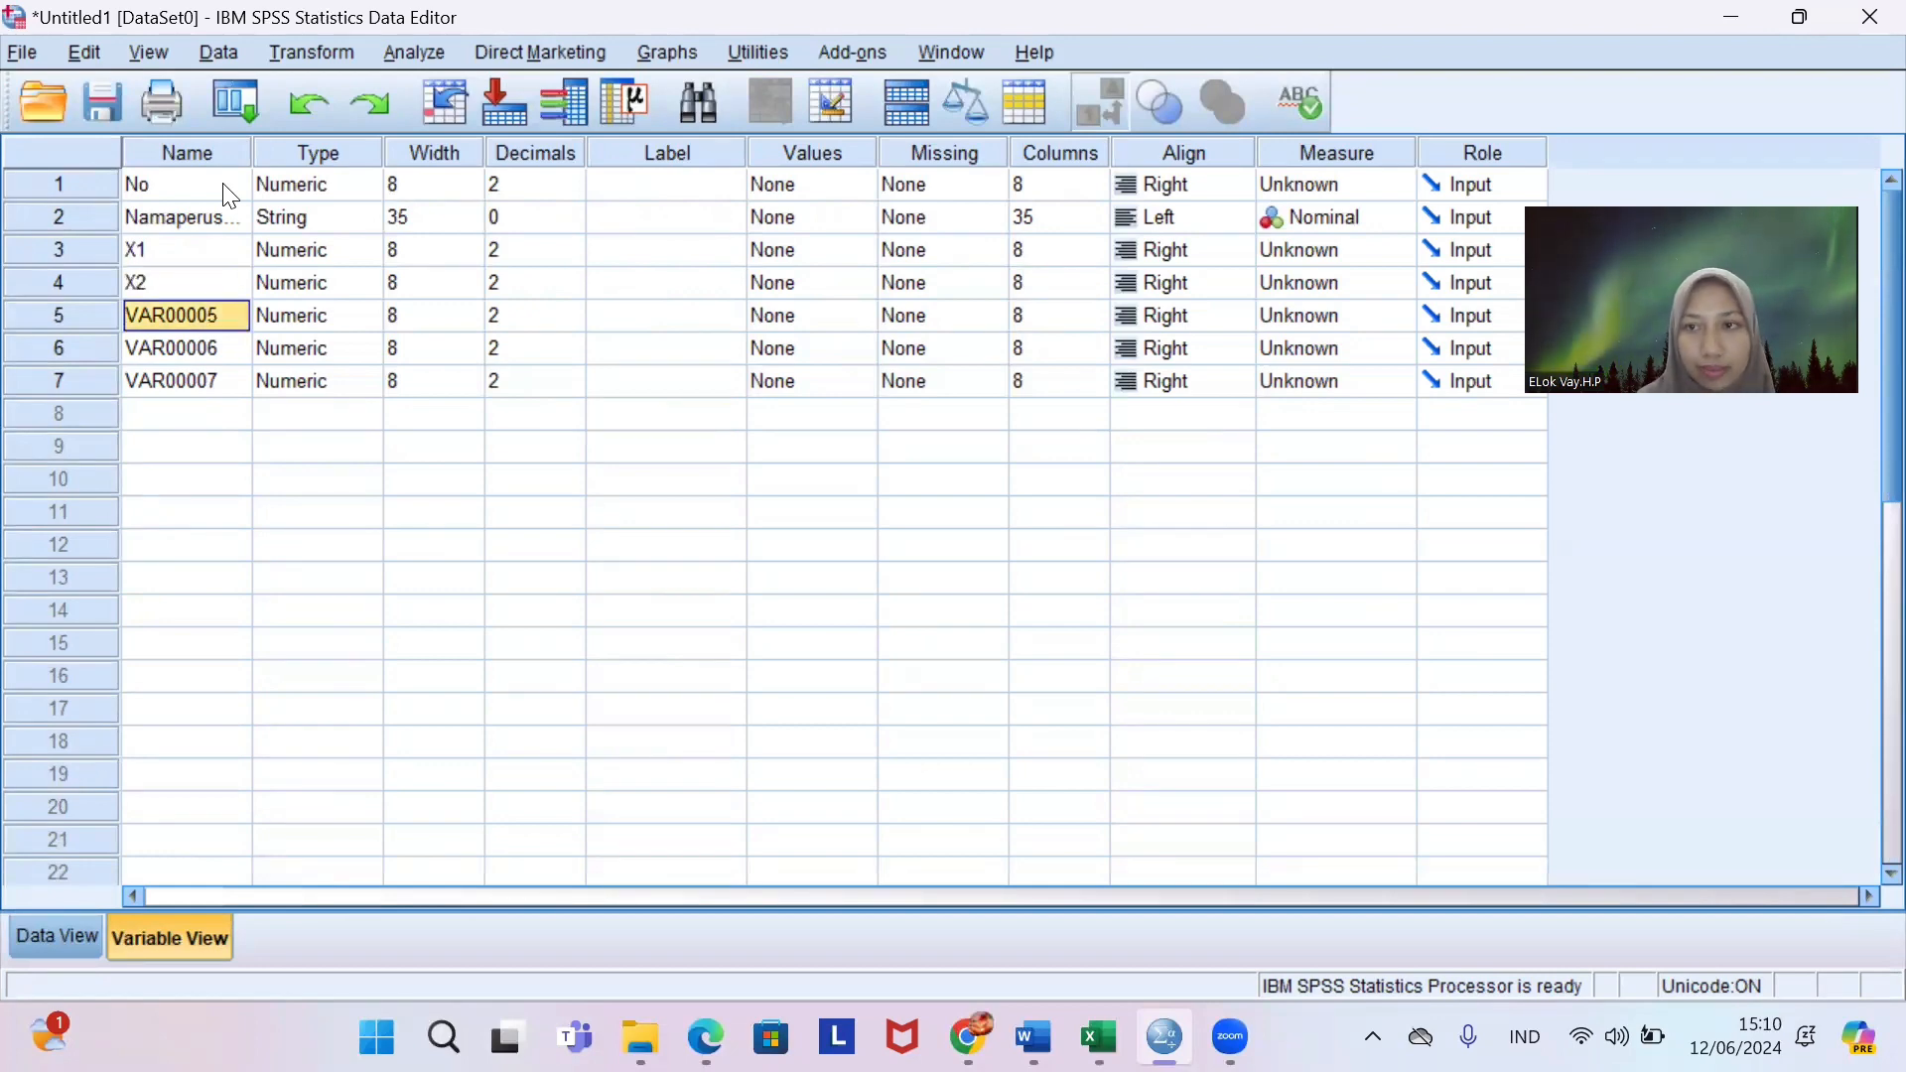
type("X3")
key("Return")
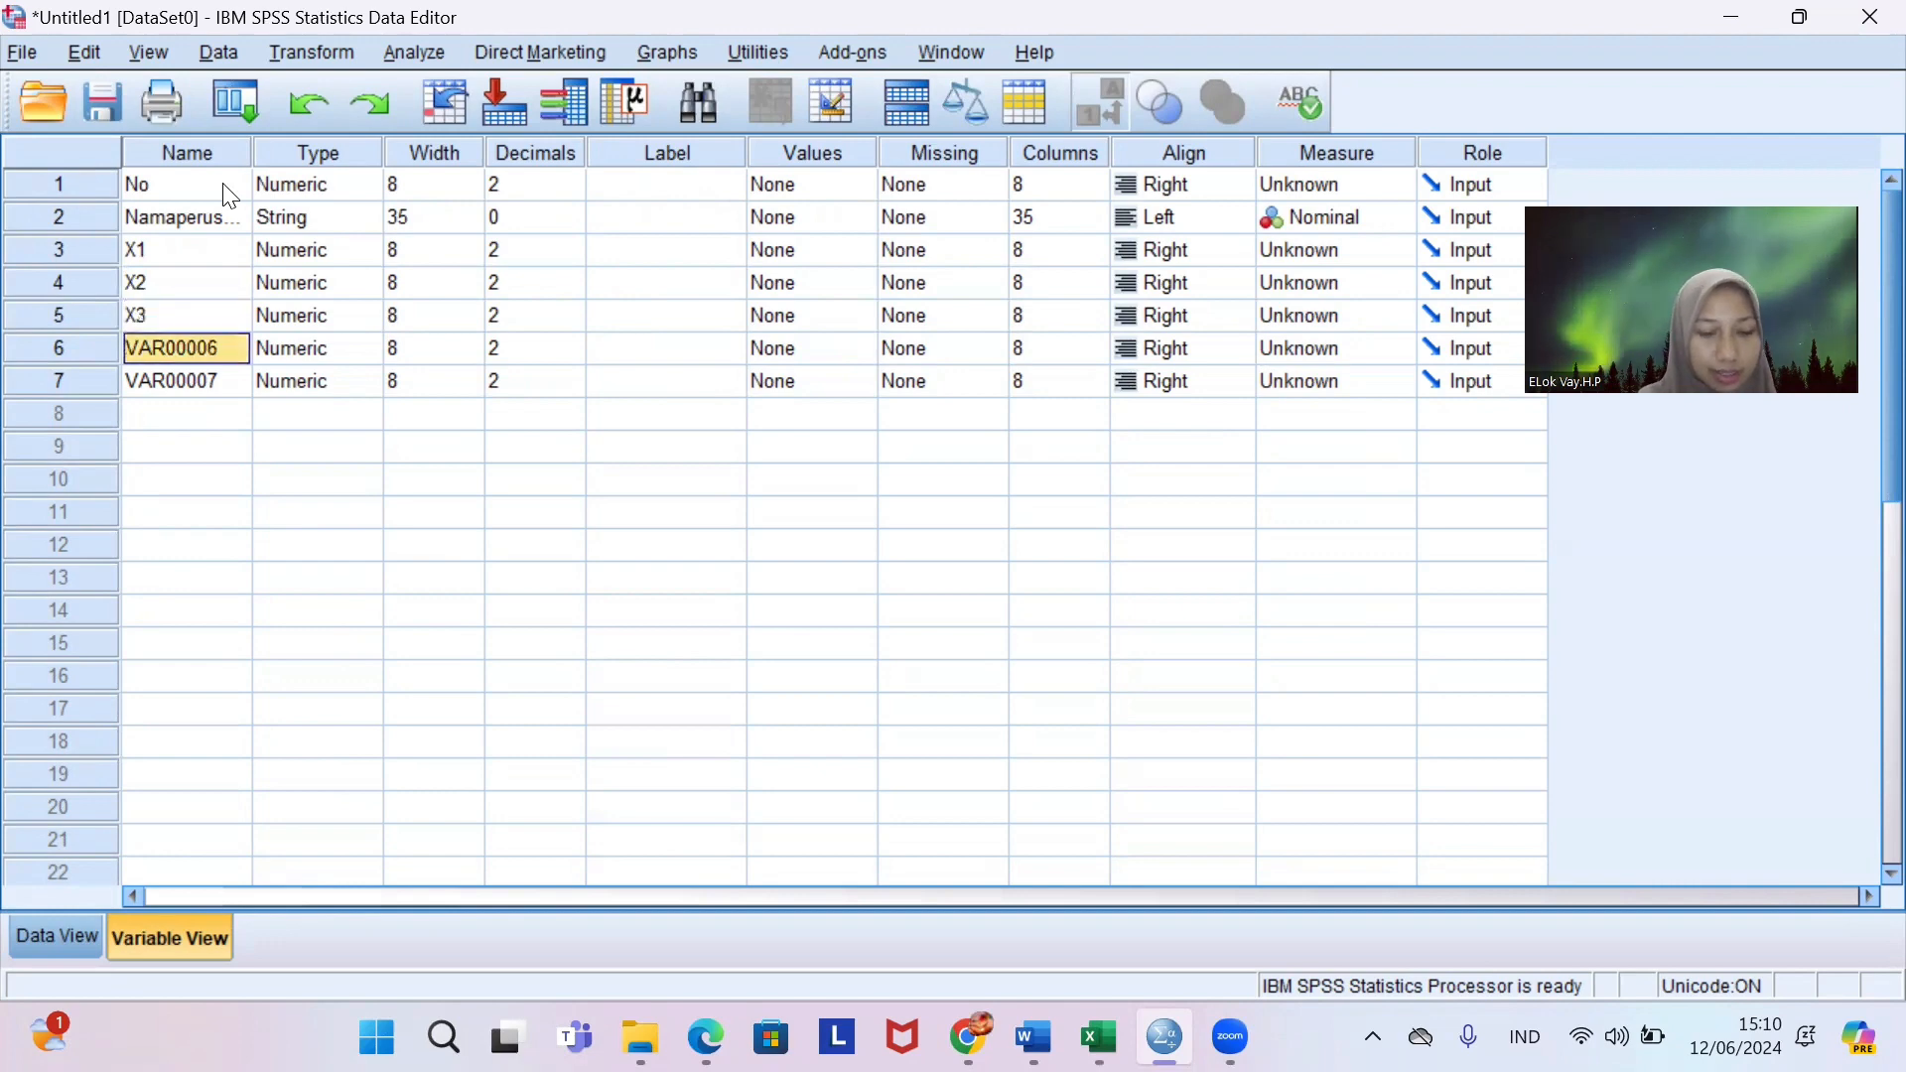
type("X4")
key("Return")
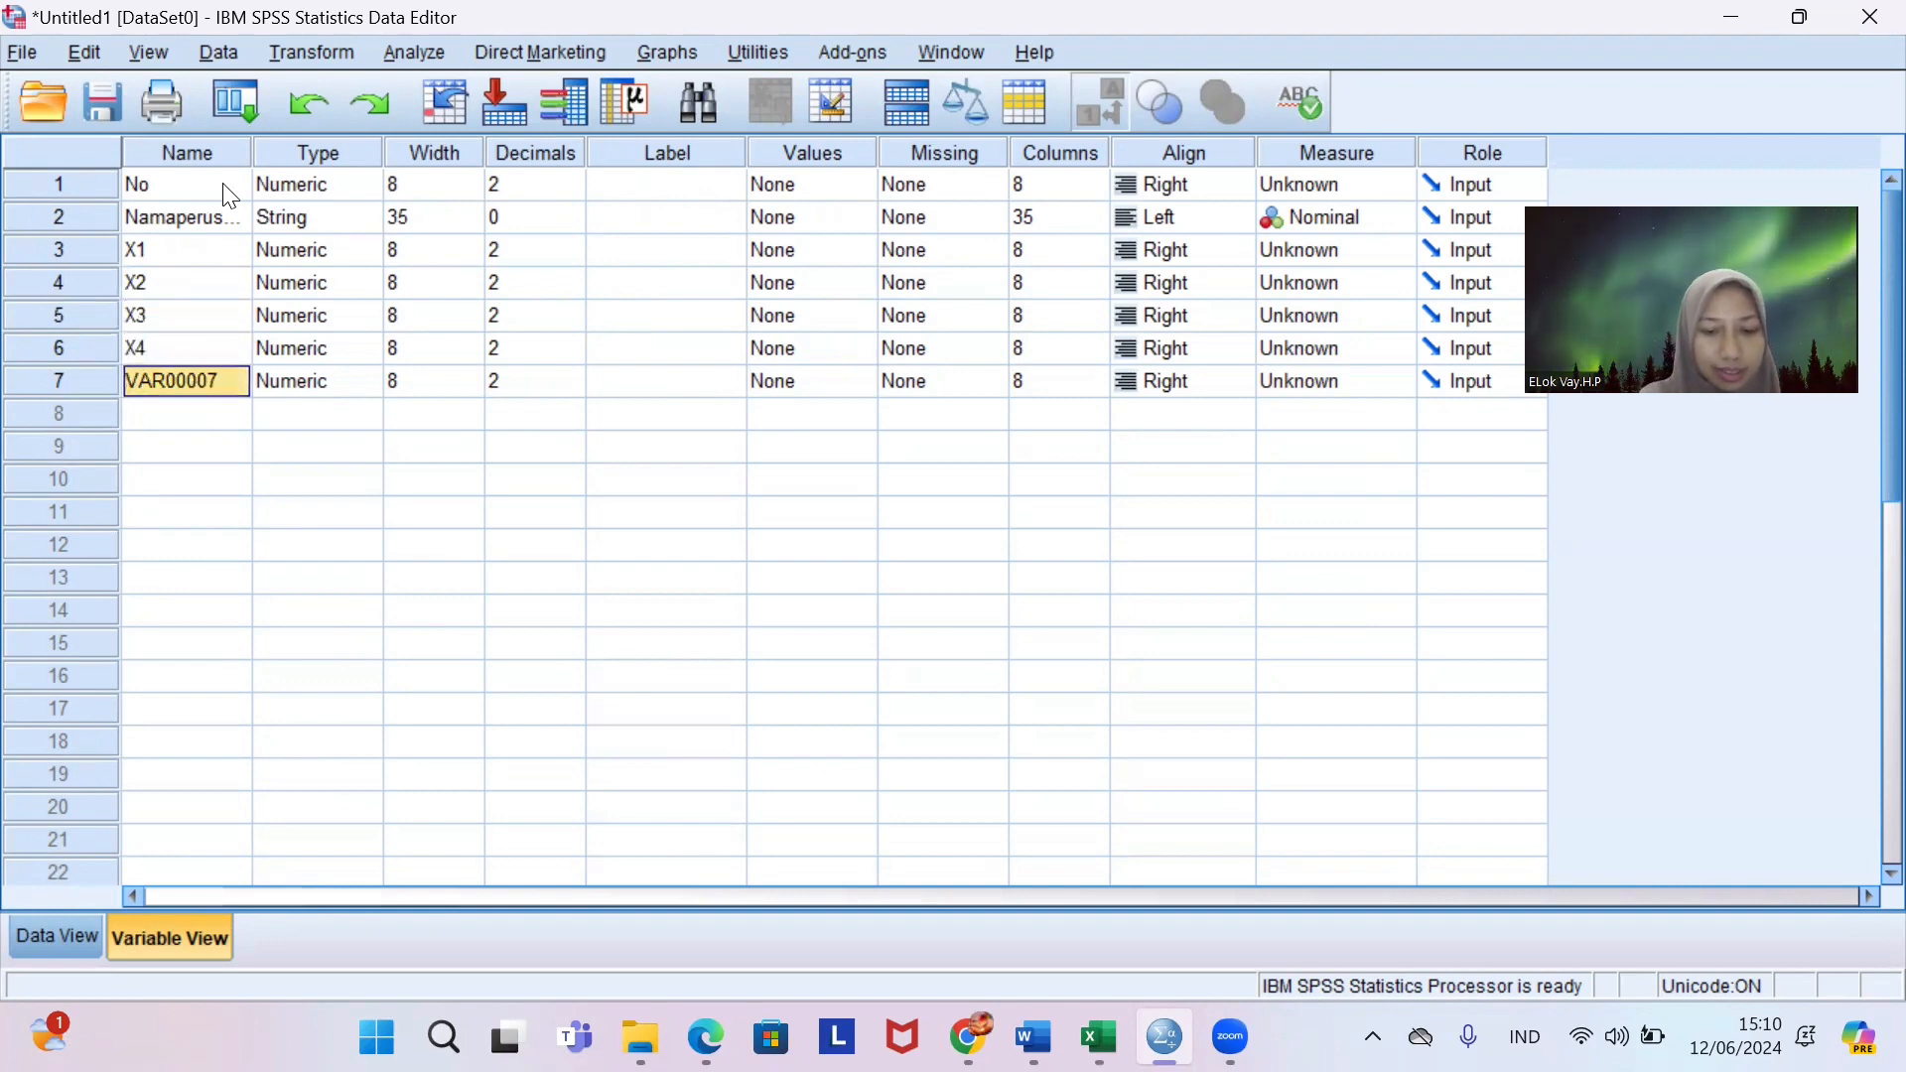
type("Y")
key("Return")
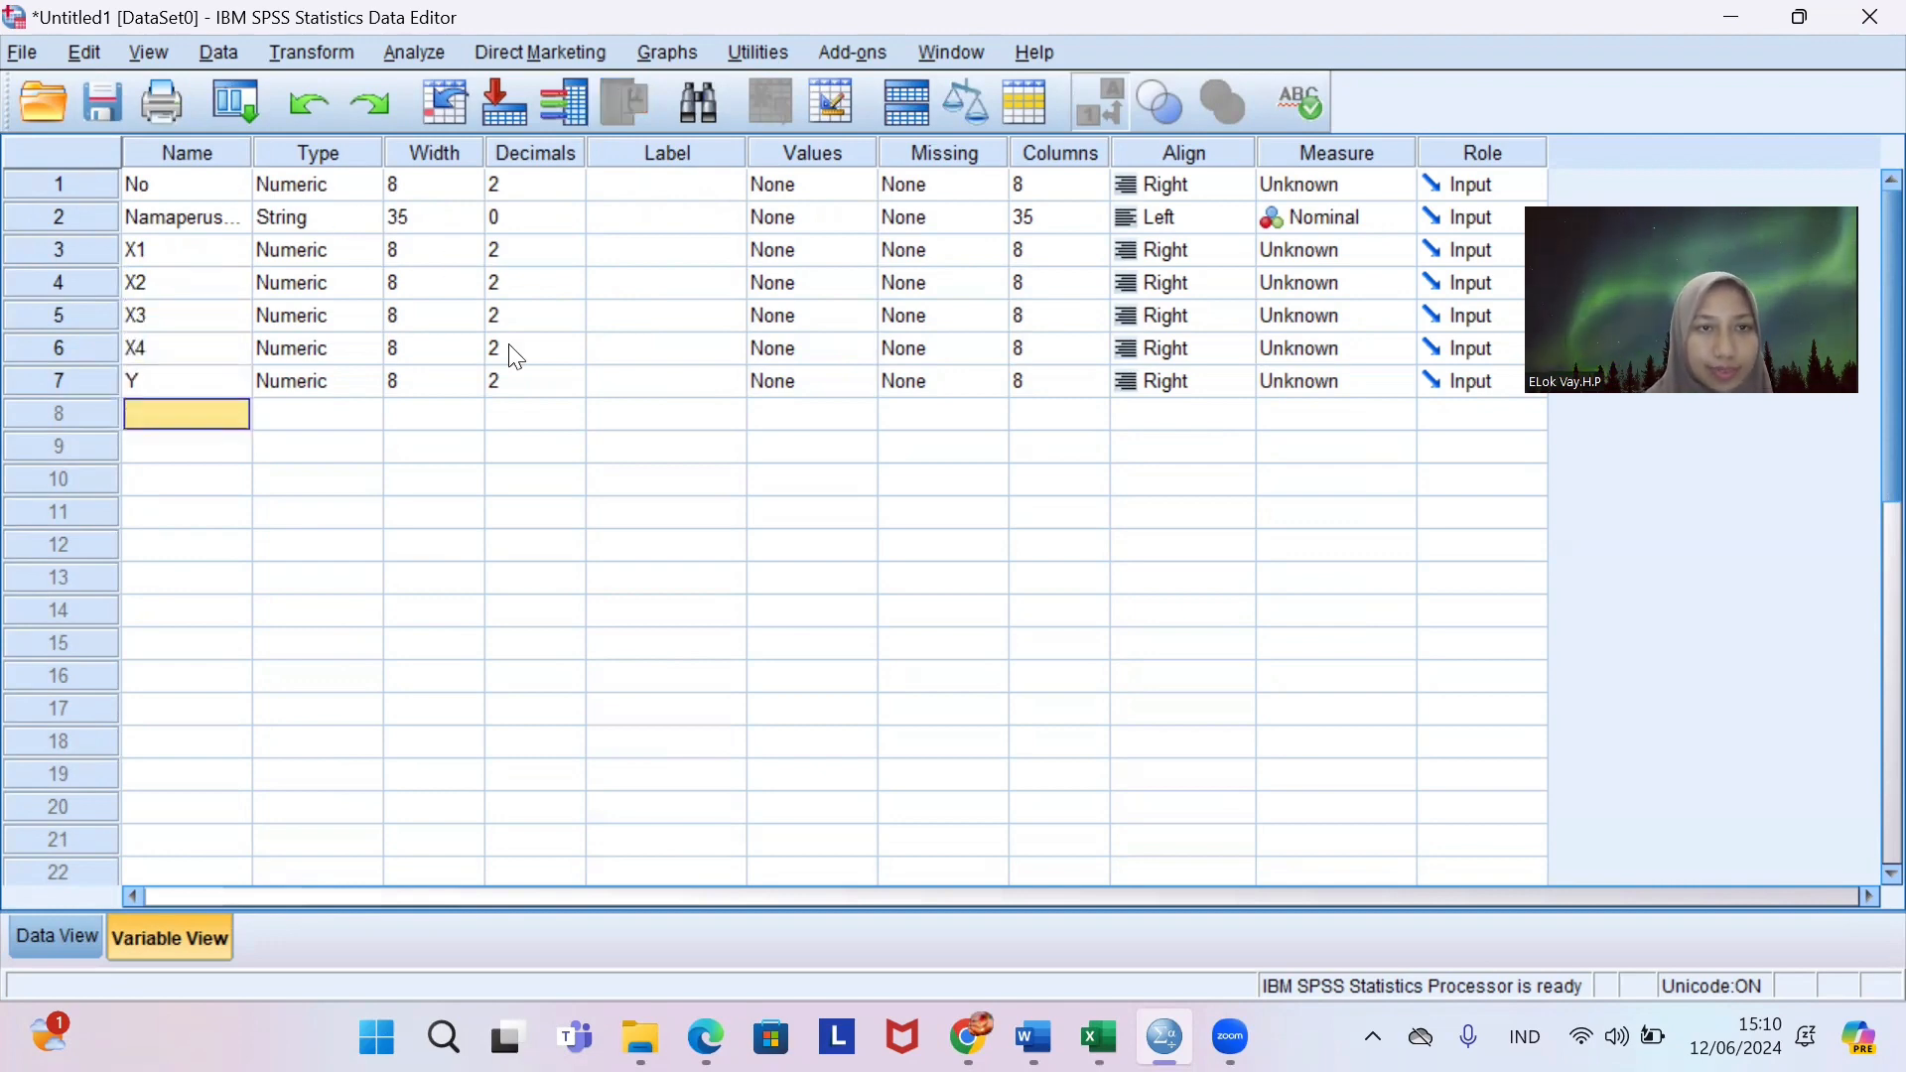
Return to the data sheet and start a linear regression analysis with Y as the dependent variable.
left_click(70, 939)
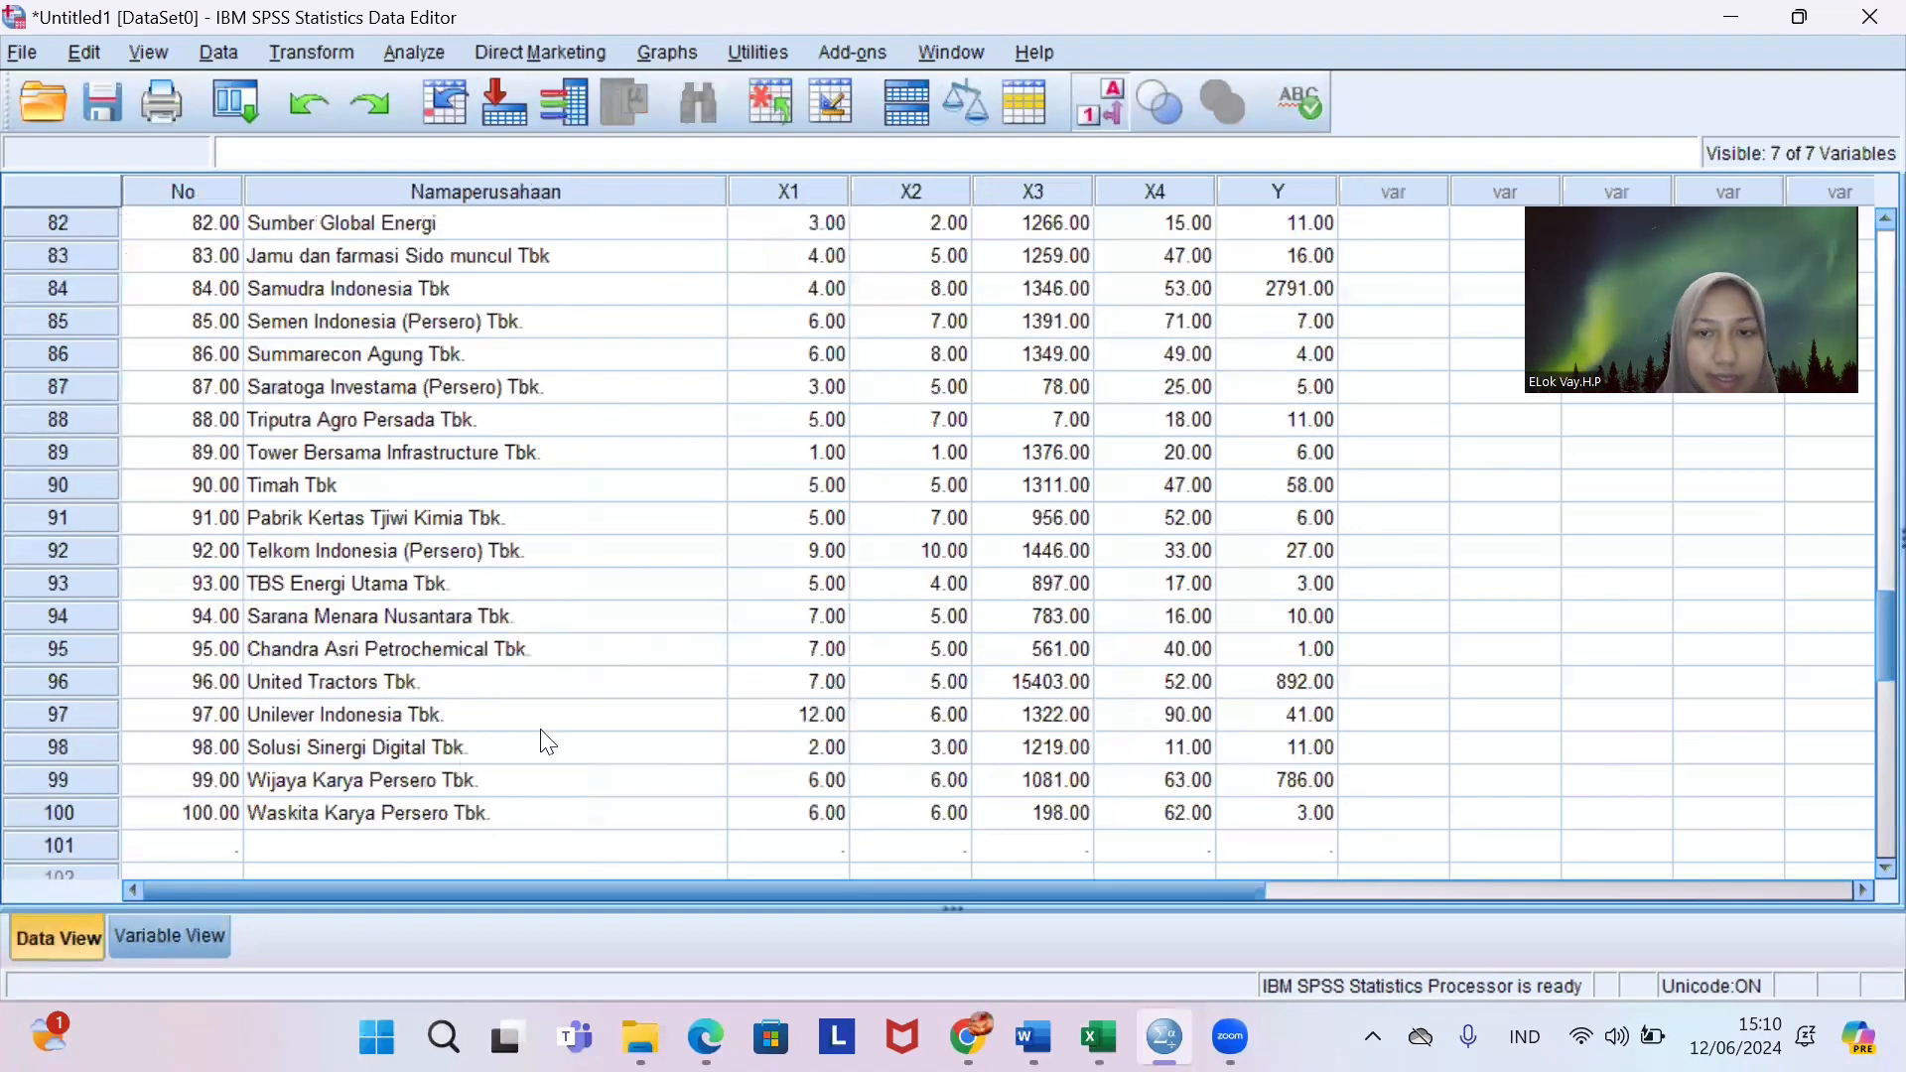
scroll(547, 742, "up", 18)
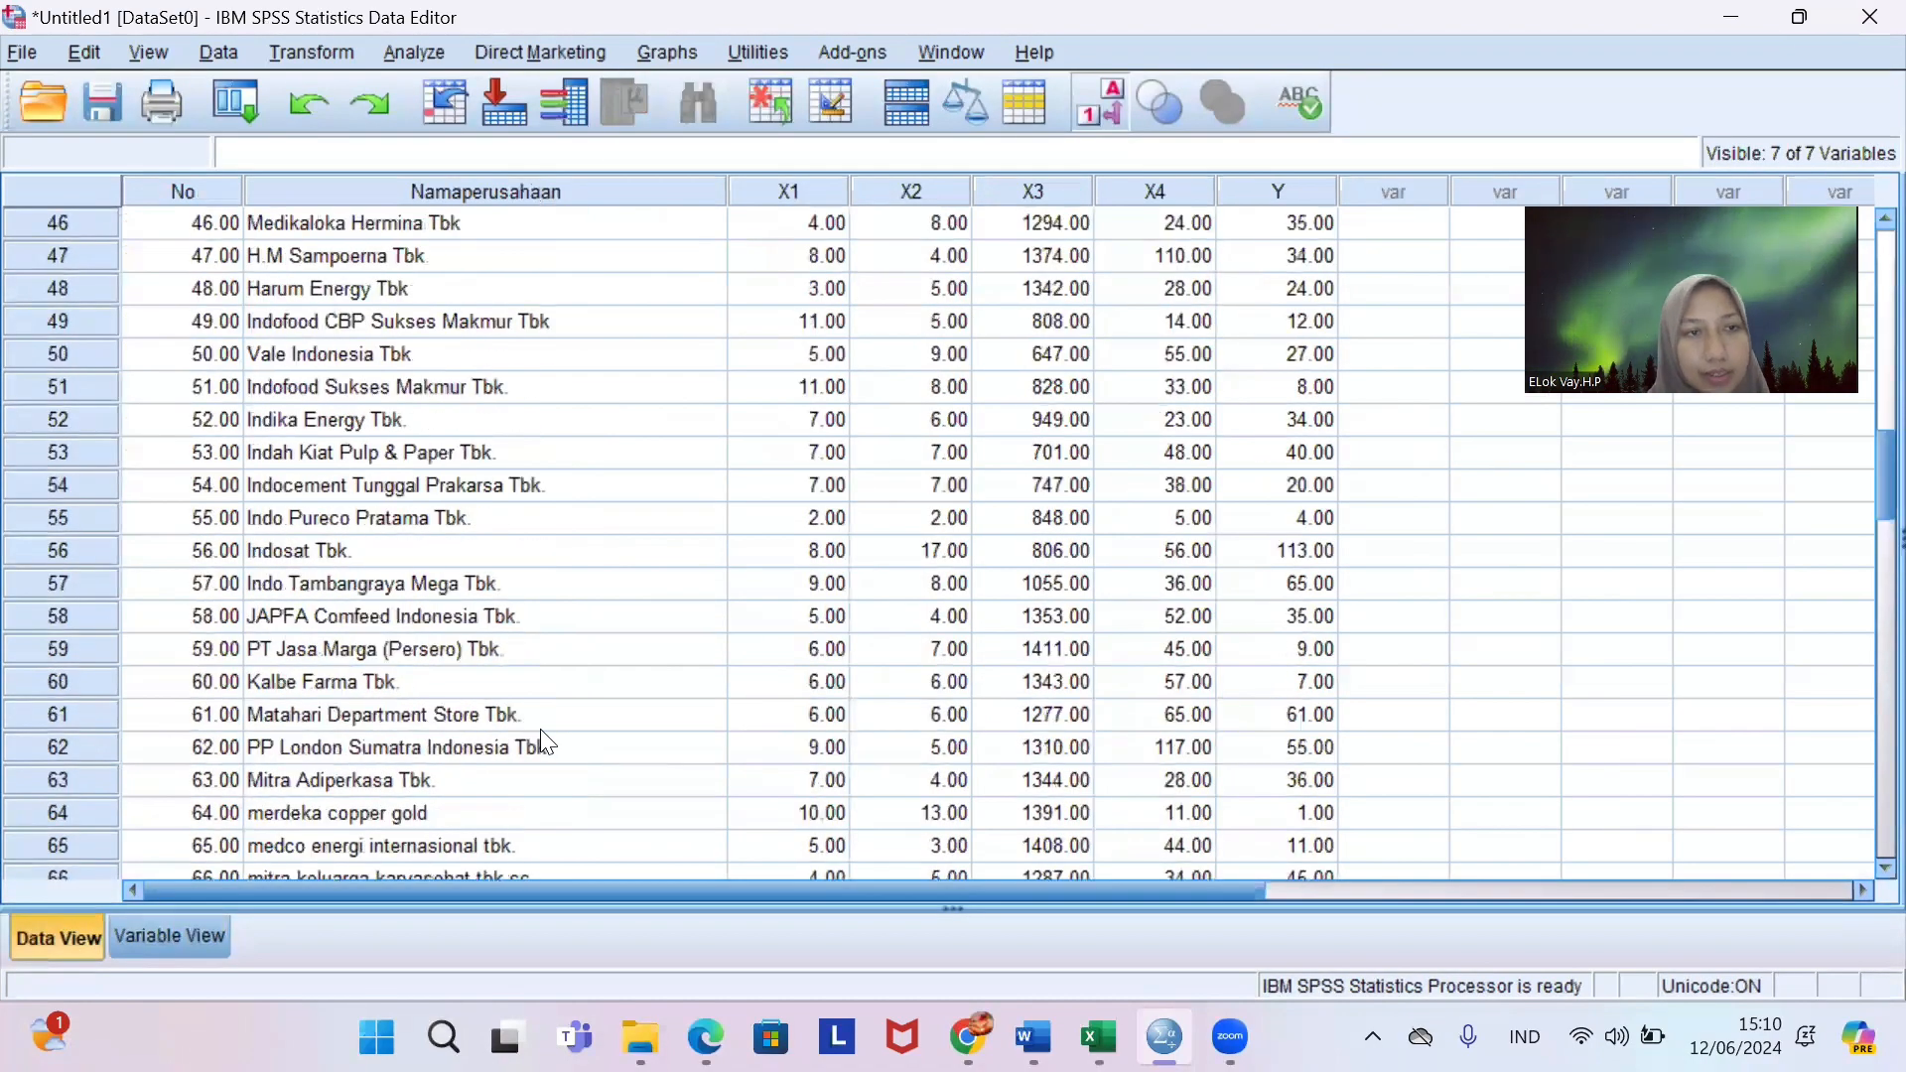
scroll(547, 742, "up", 9)
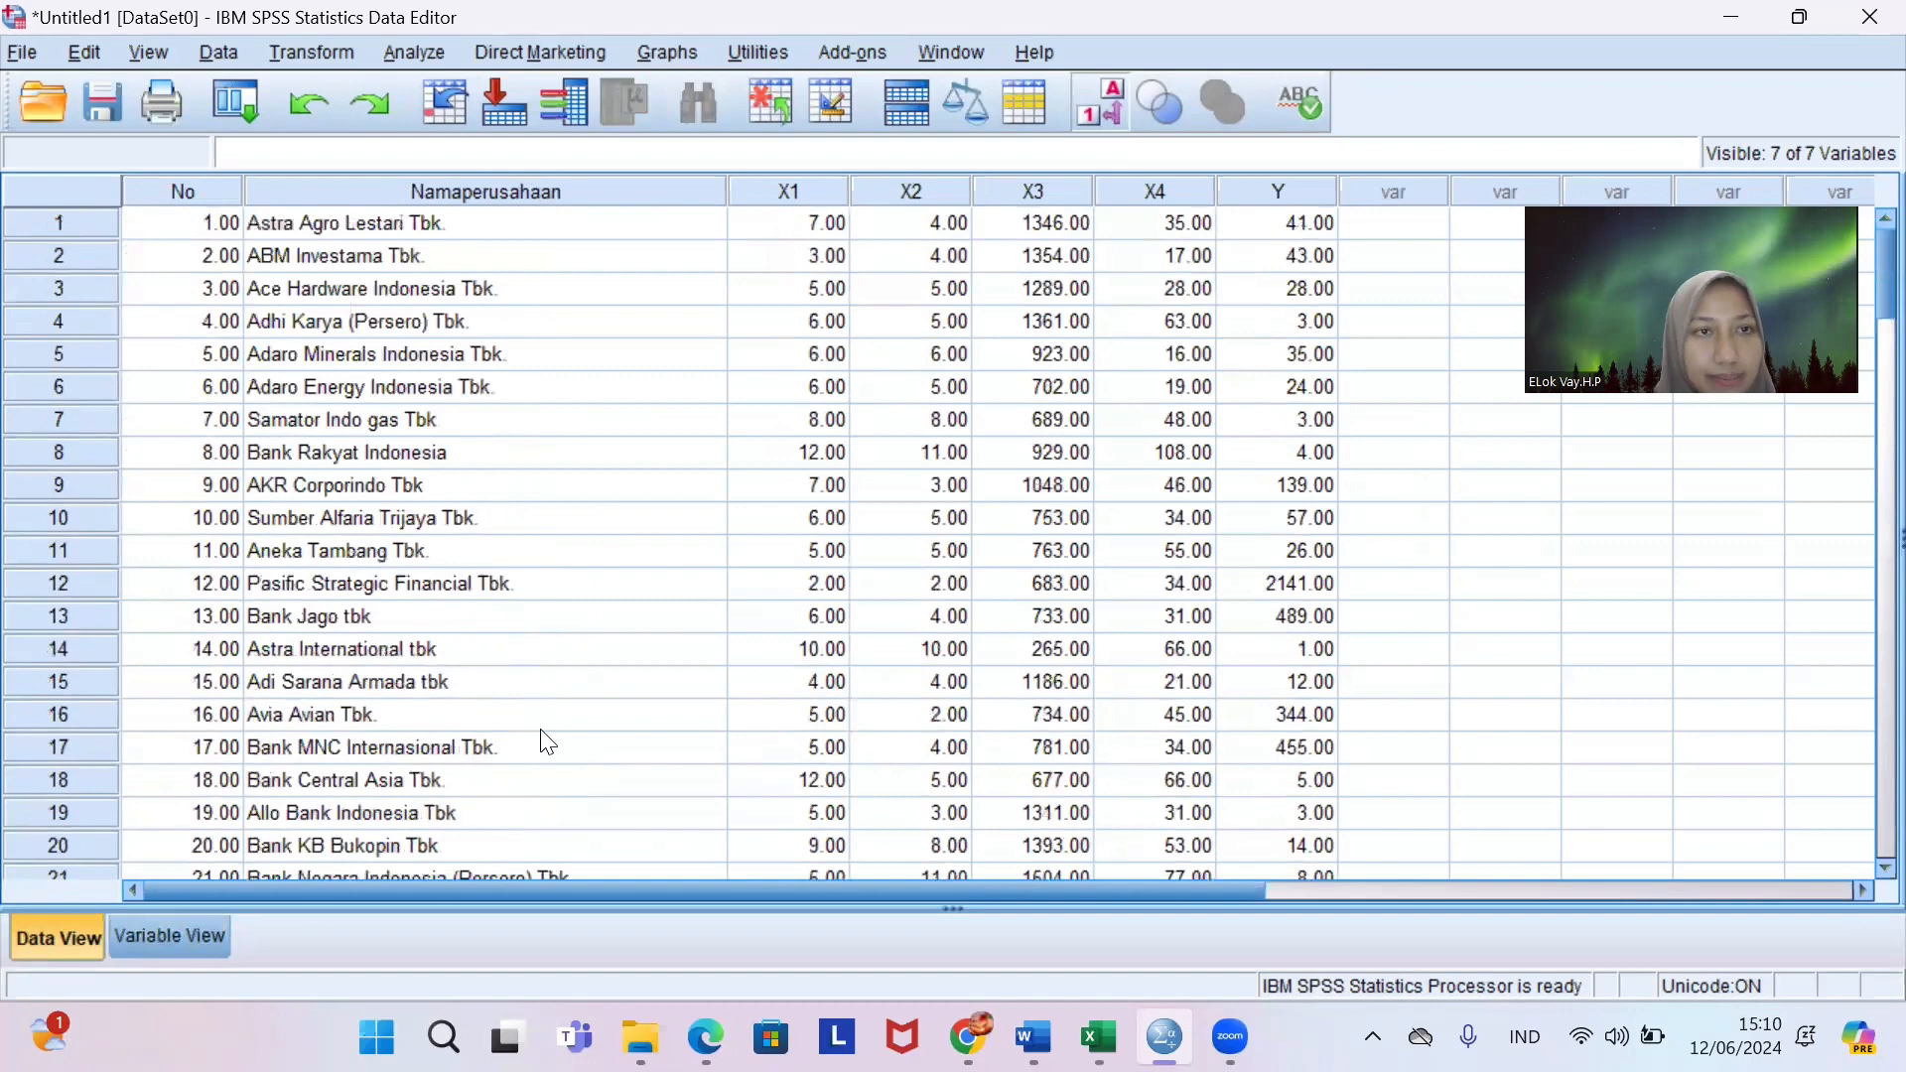
left_click(412, 55)
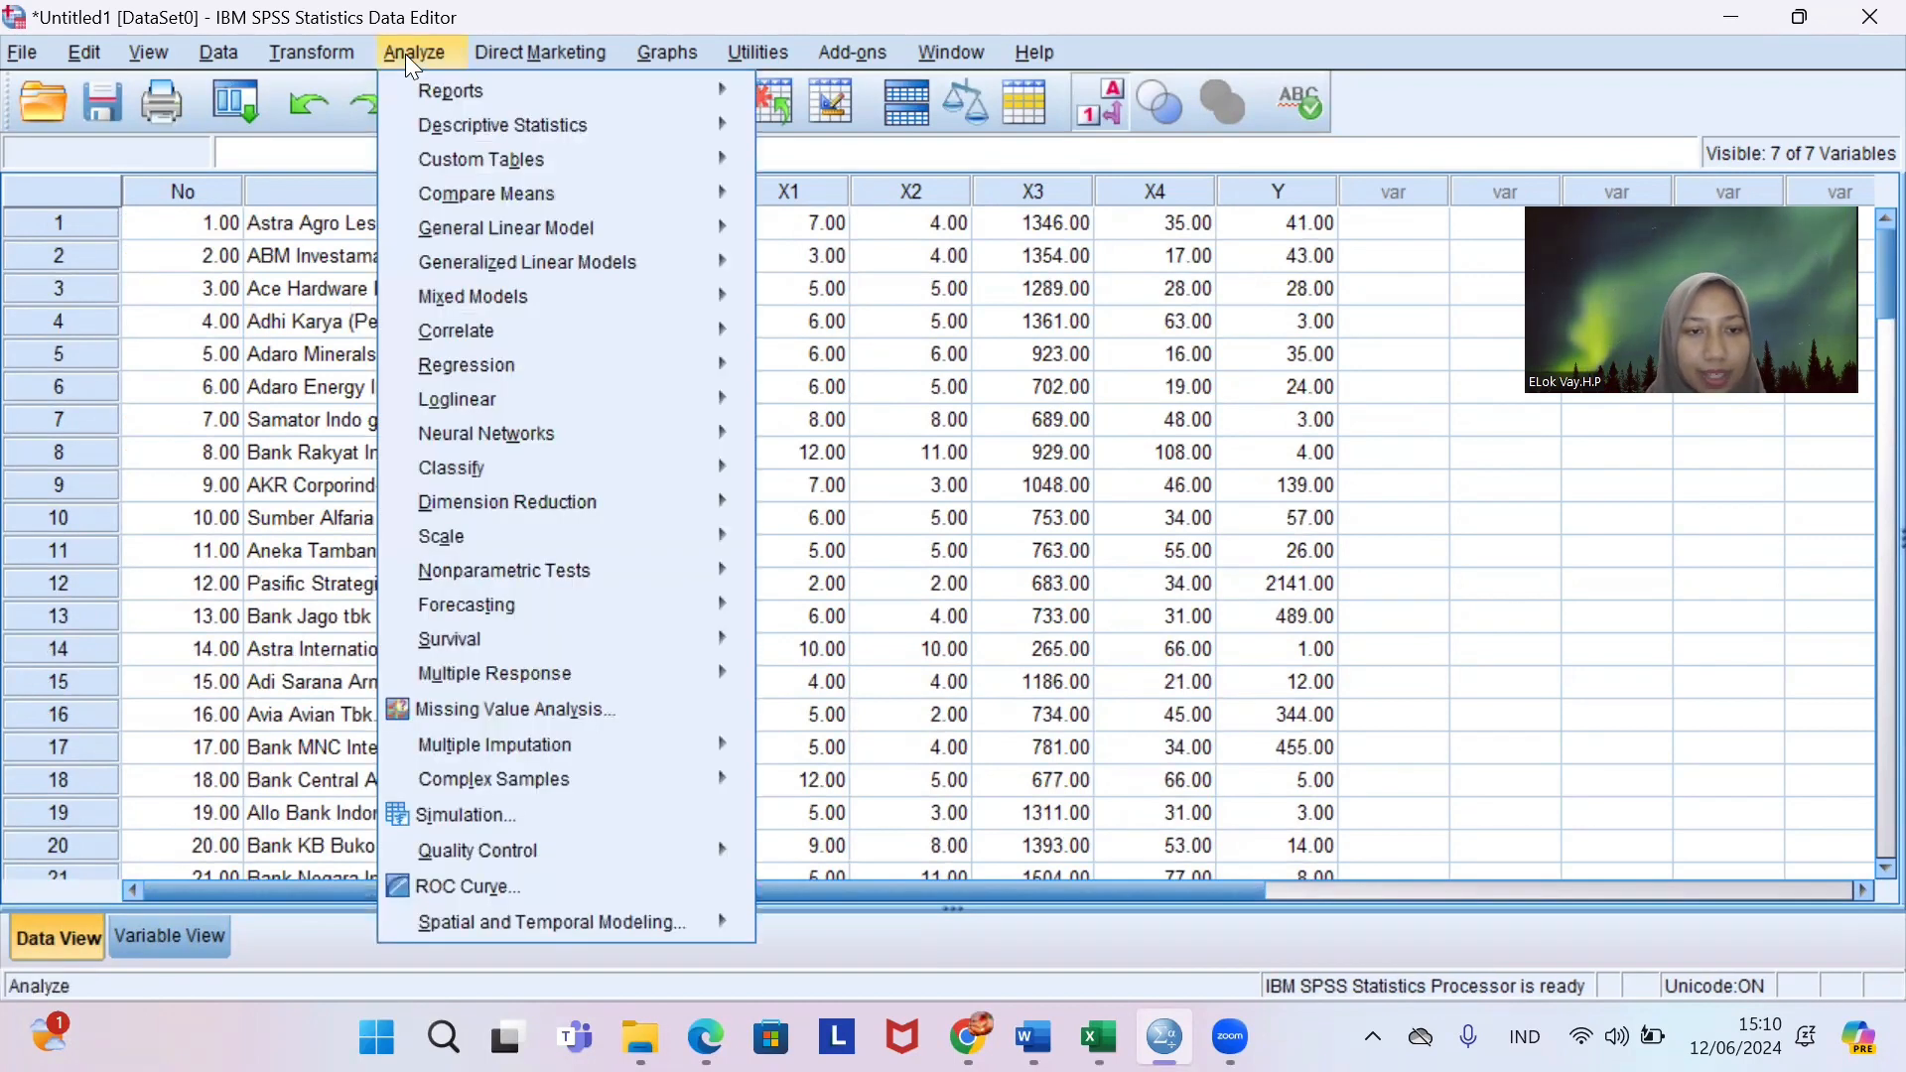
mouse_move(586, 397)
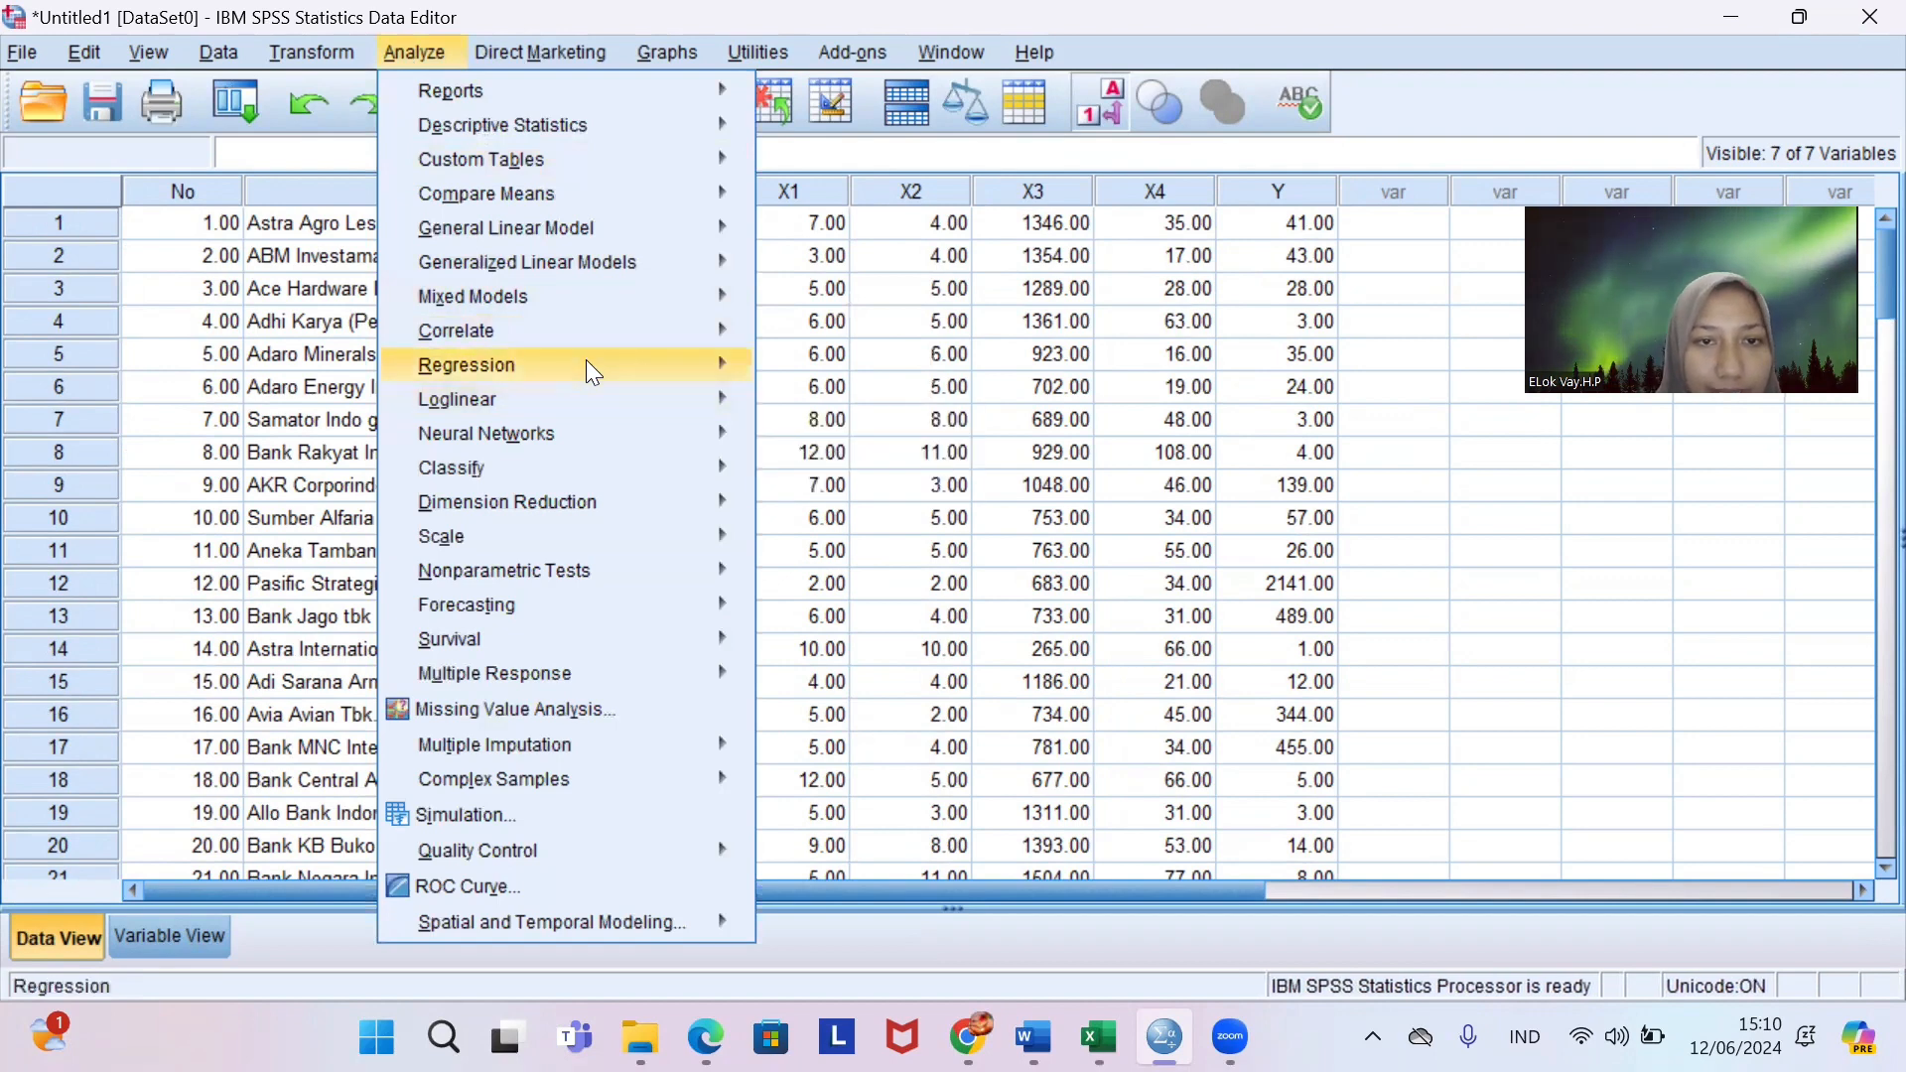
mouse_move(585, 362)
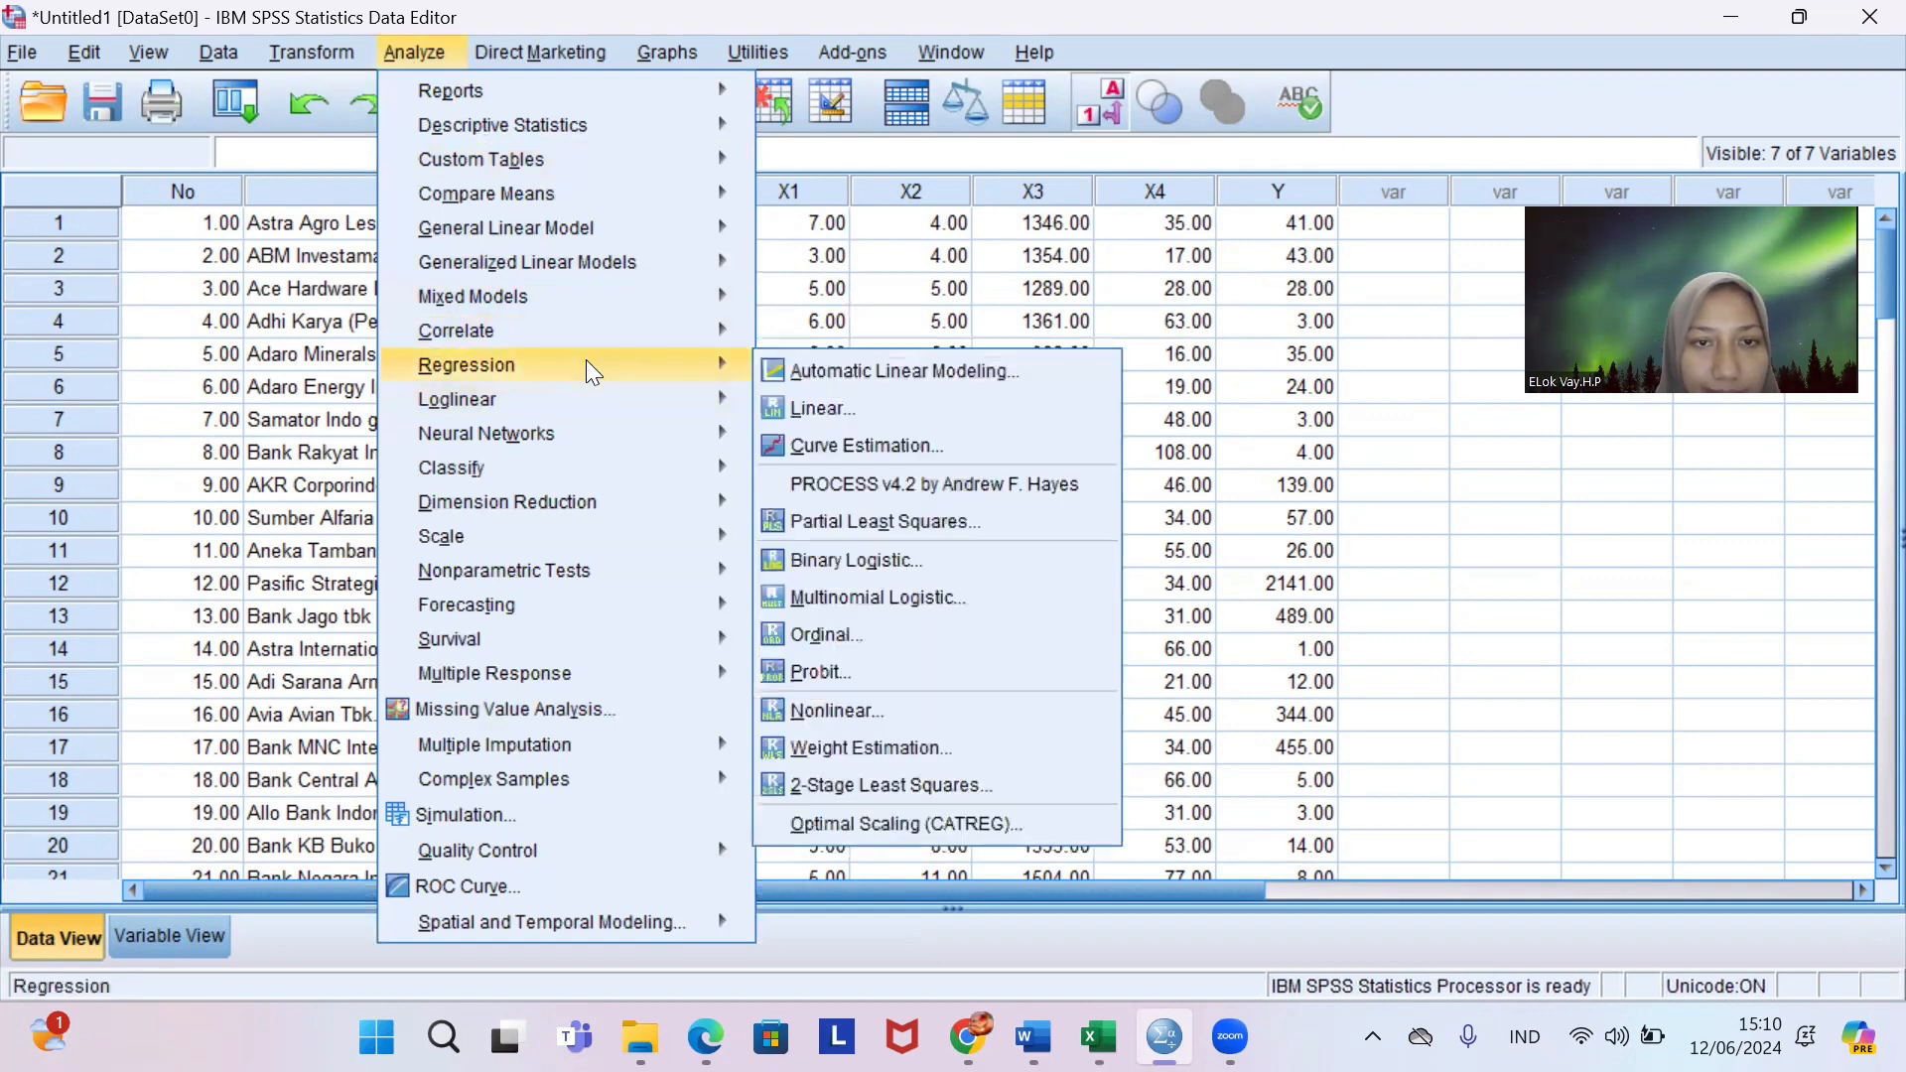
left_click(846, 417)
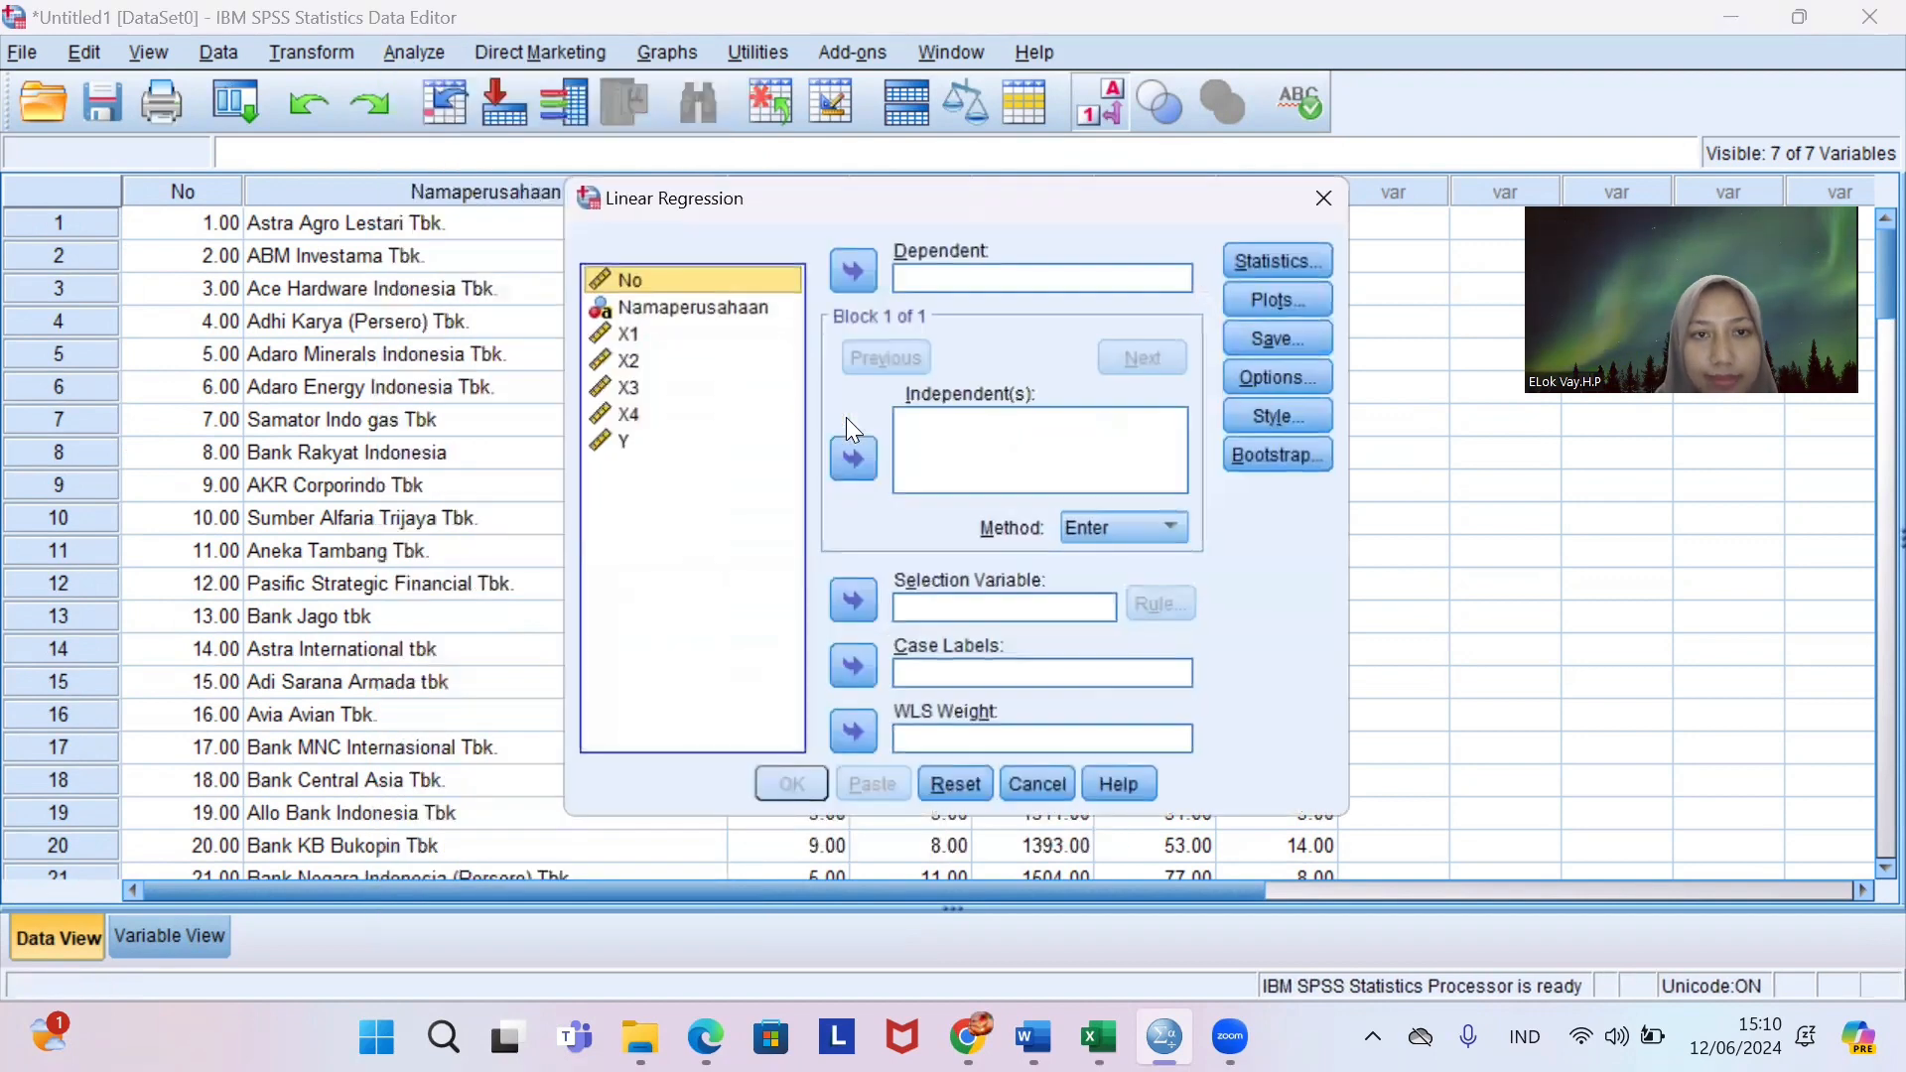
left_click(623, 441)
left_click(854, 270)
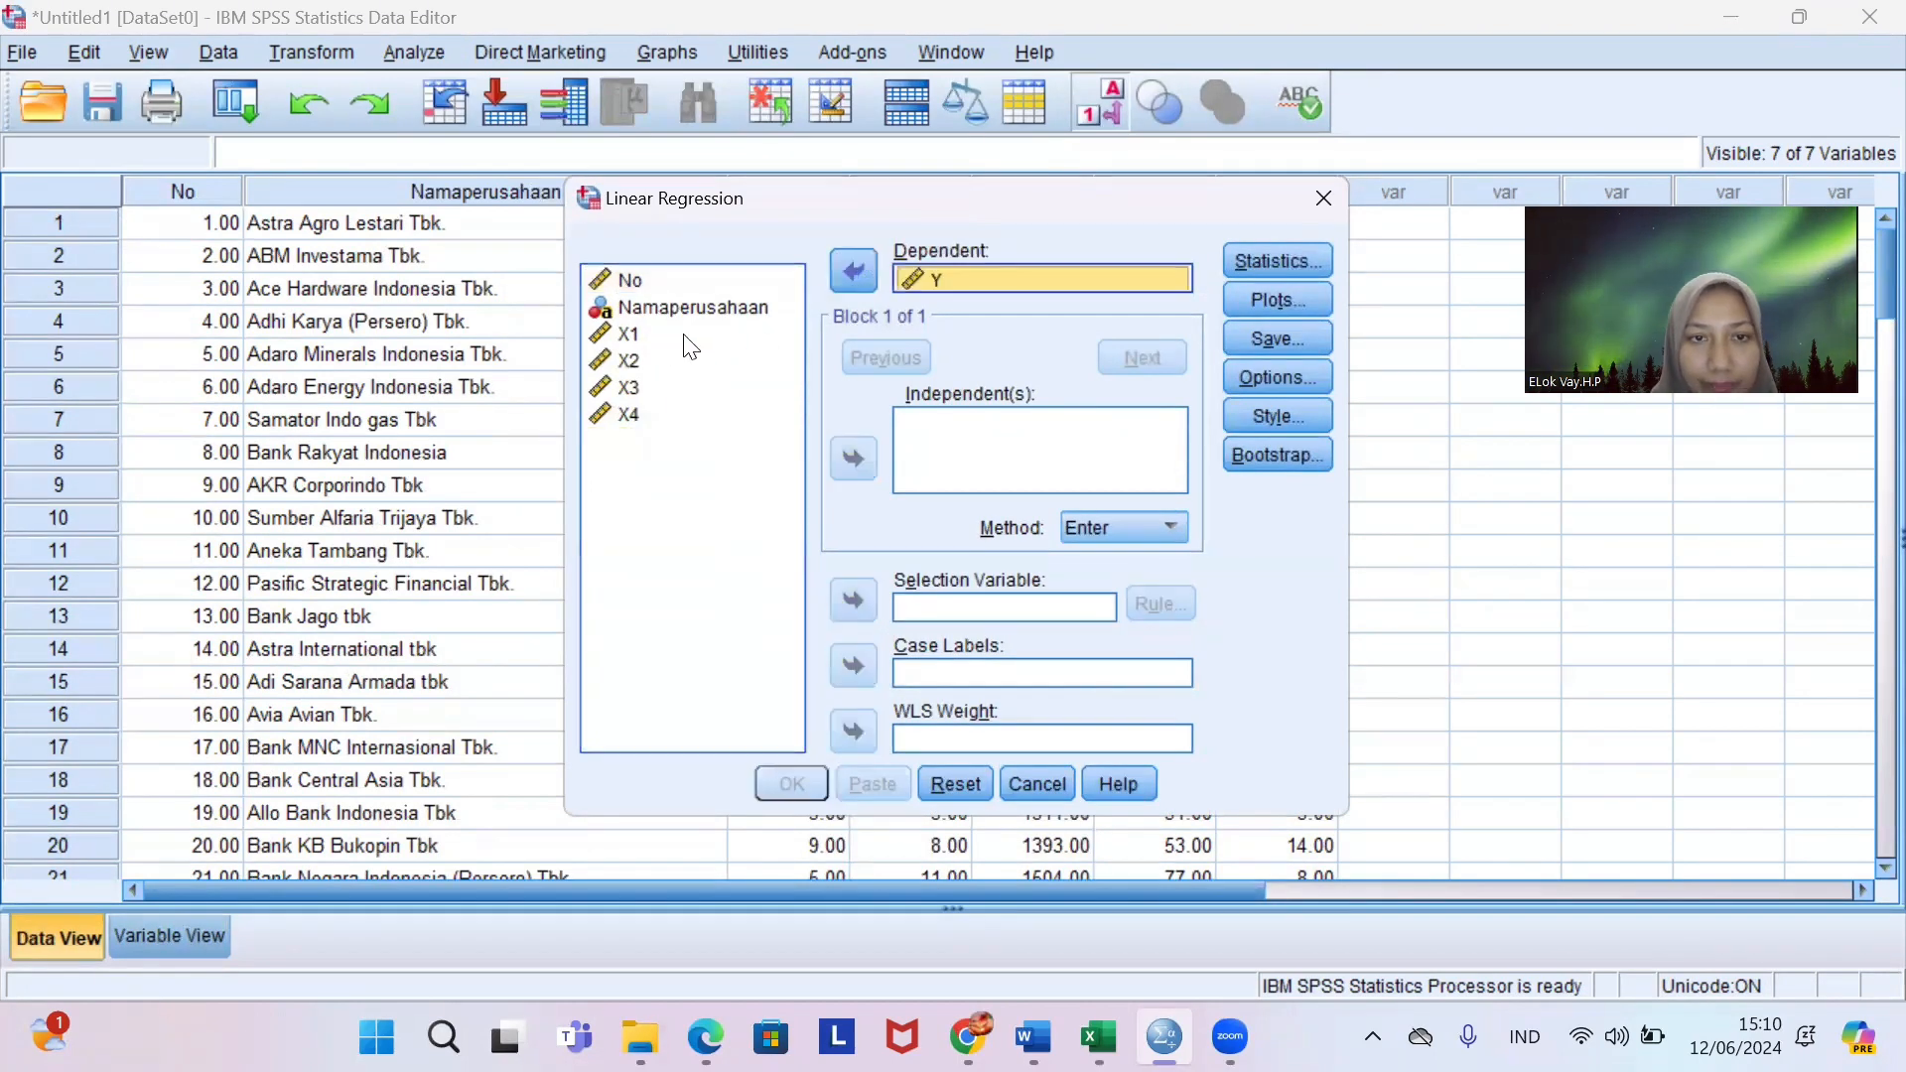
Add X1, X2, X3 and X4 as the independent variables, run the regression and look over its output.
left_click_drag(636, 330, 635, 408)
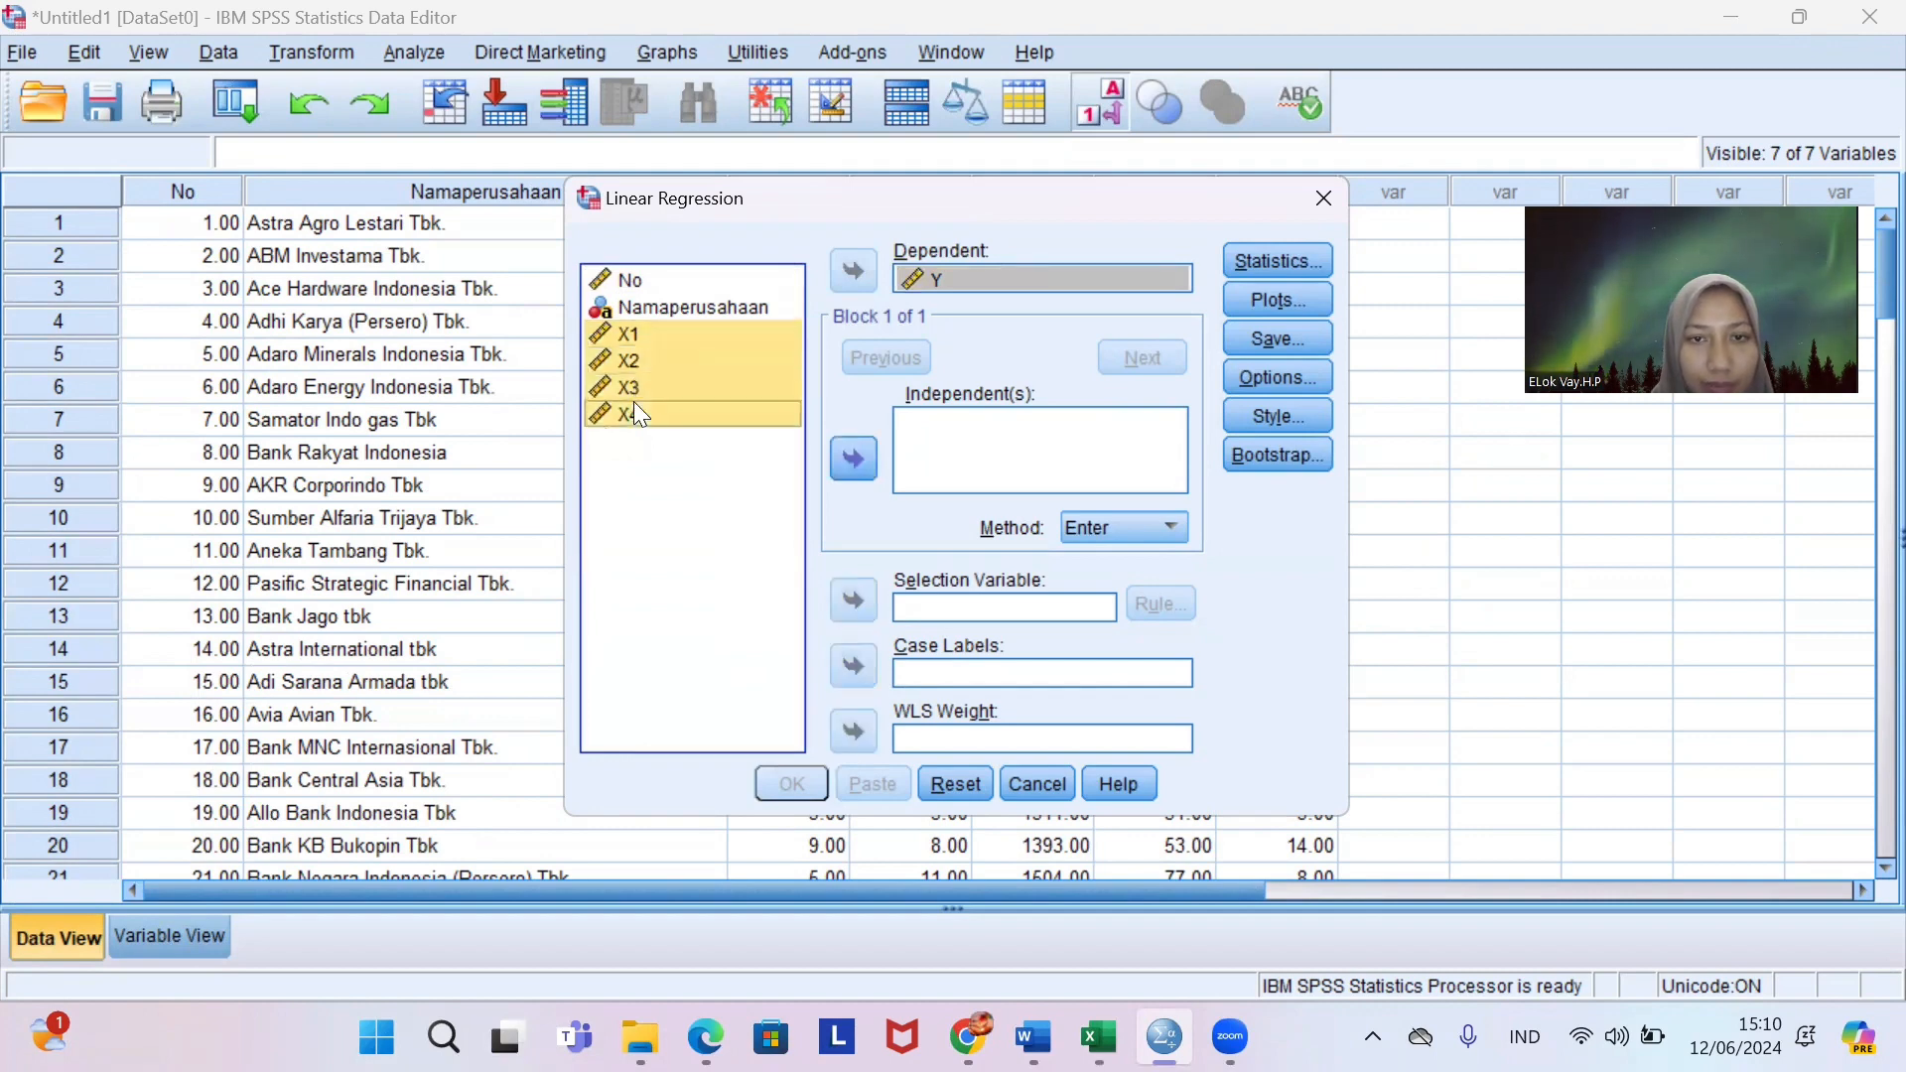
left_click(859, 460)
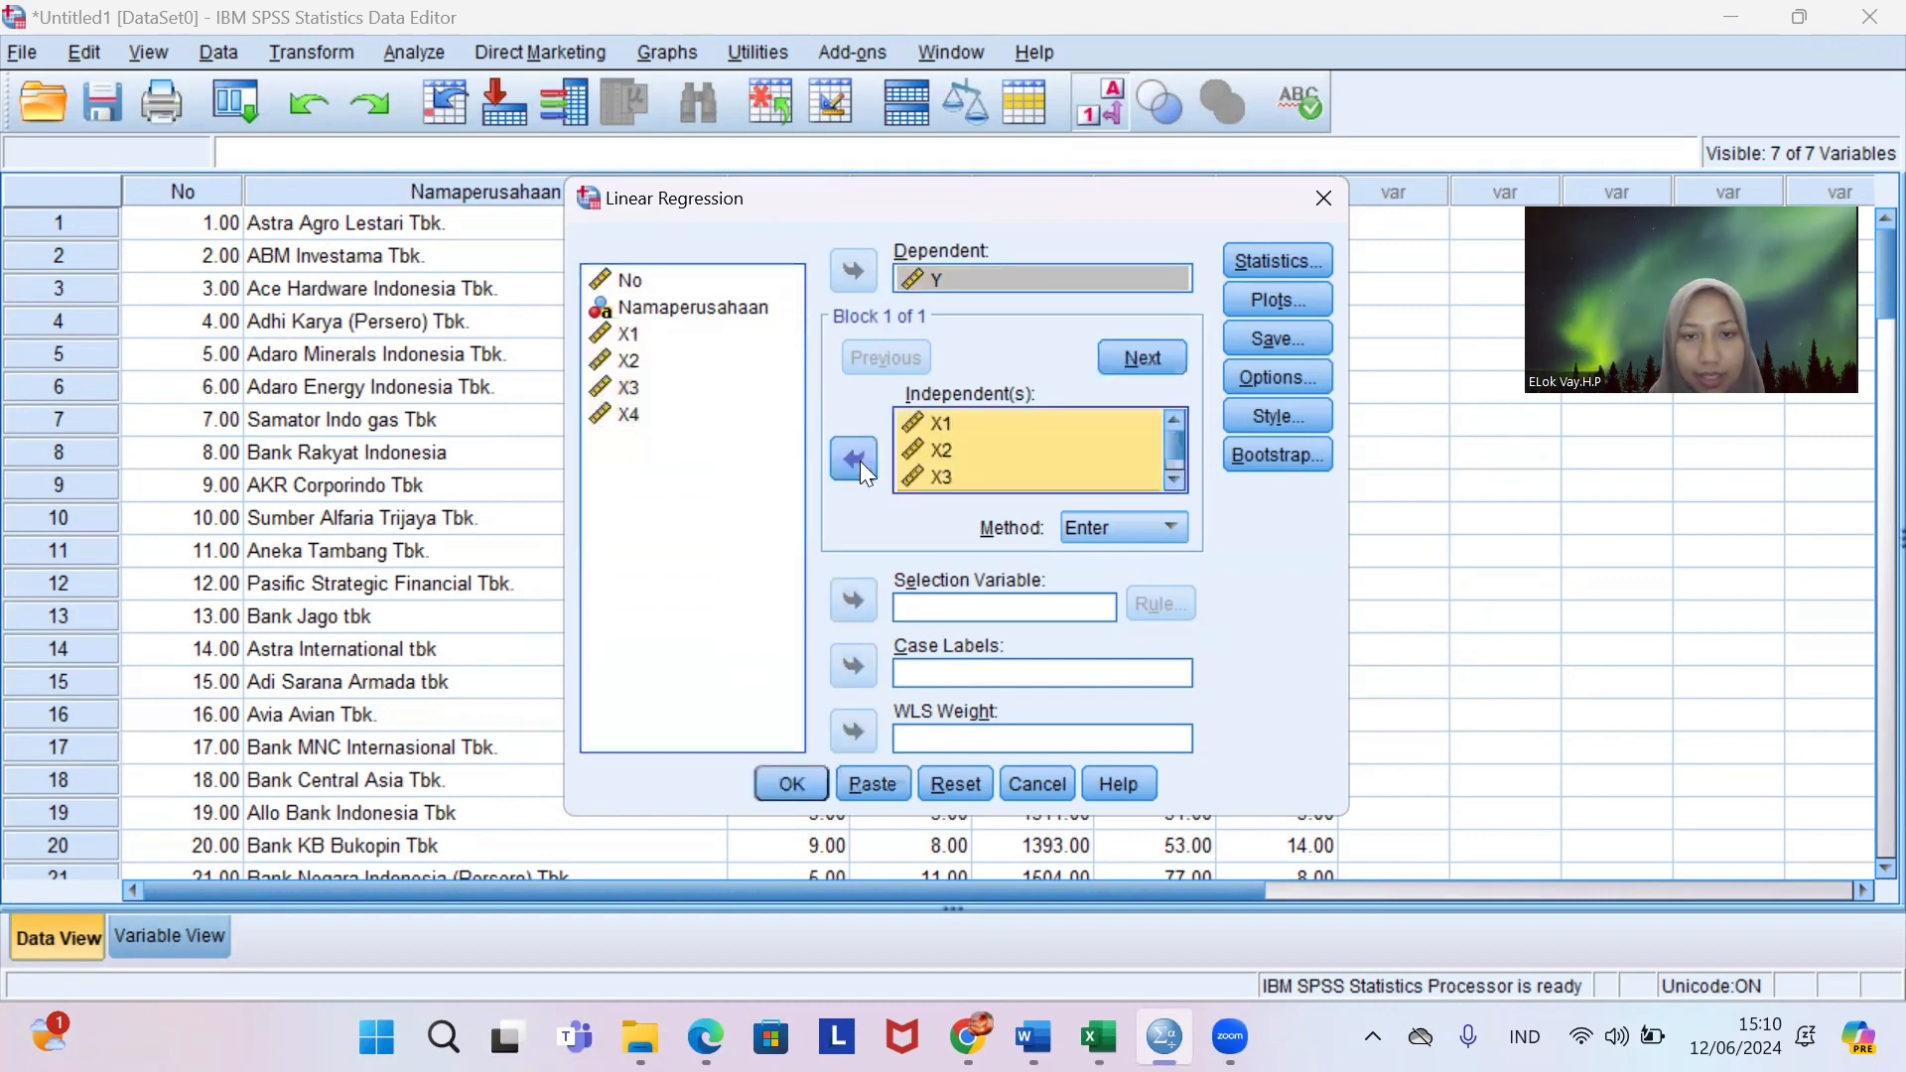
left_click(803, 781)
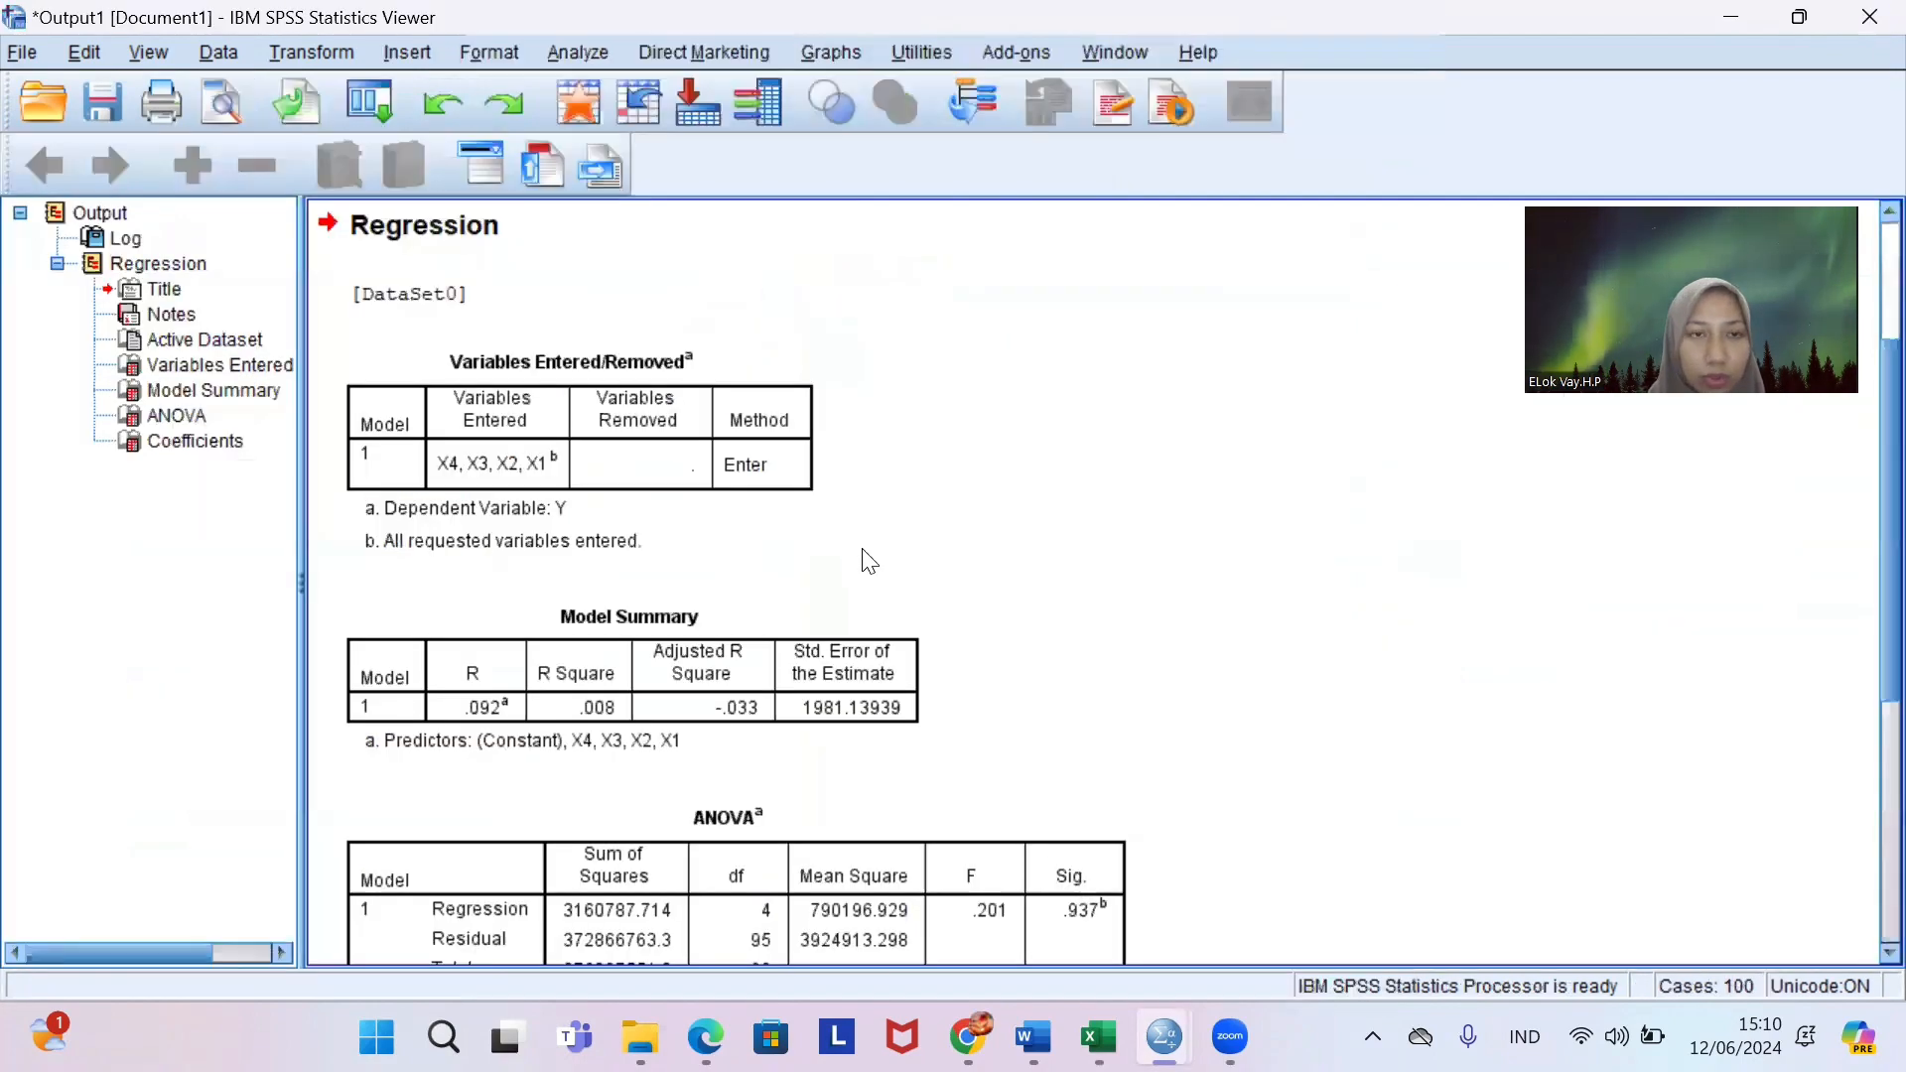
scroll(866, 560, "down", 2)
scroll(865, 560, "up", 4)
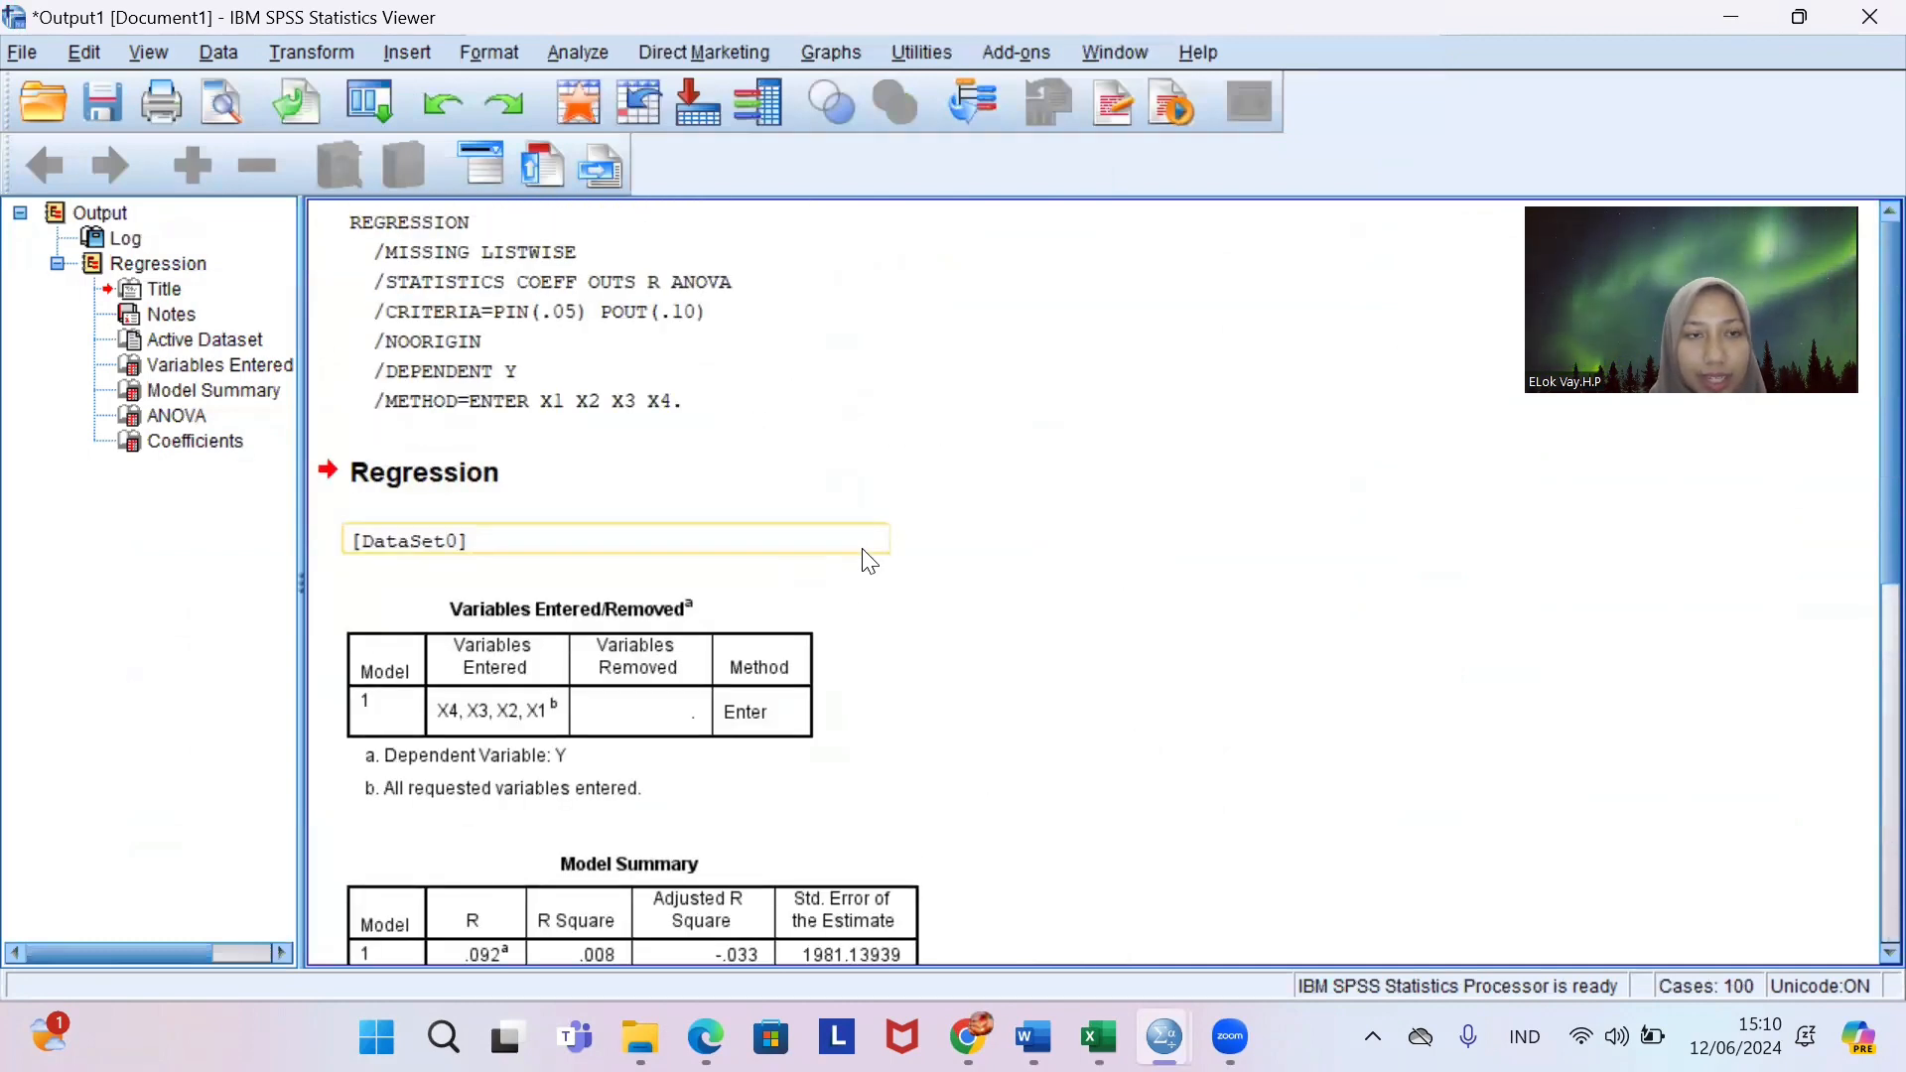
Examine the regression output's Model Summary, ANOVA and Coefficients tables.
scroll(870, 562, "down", 3)
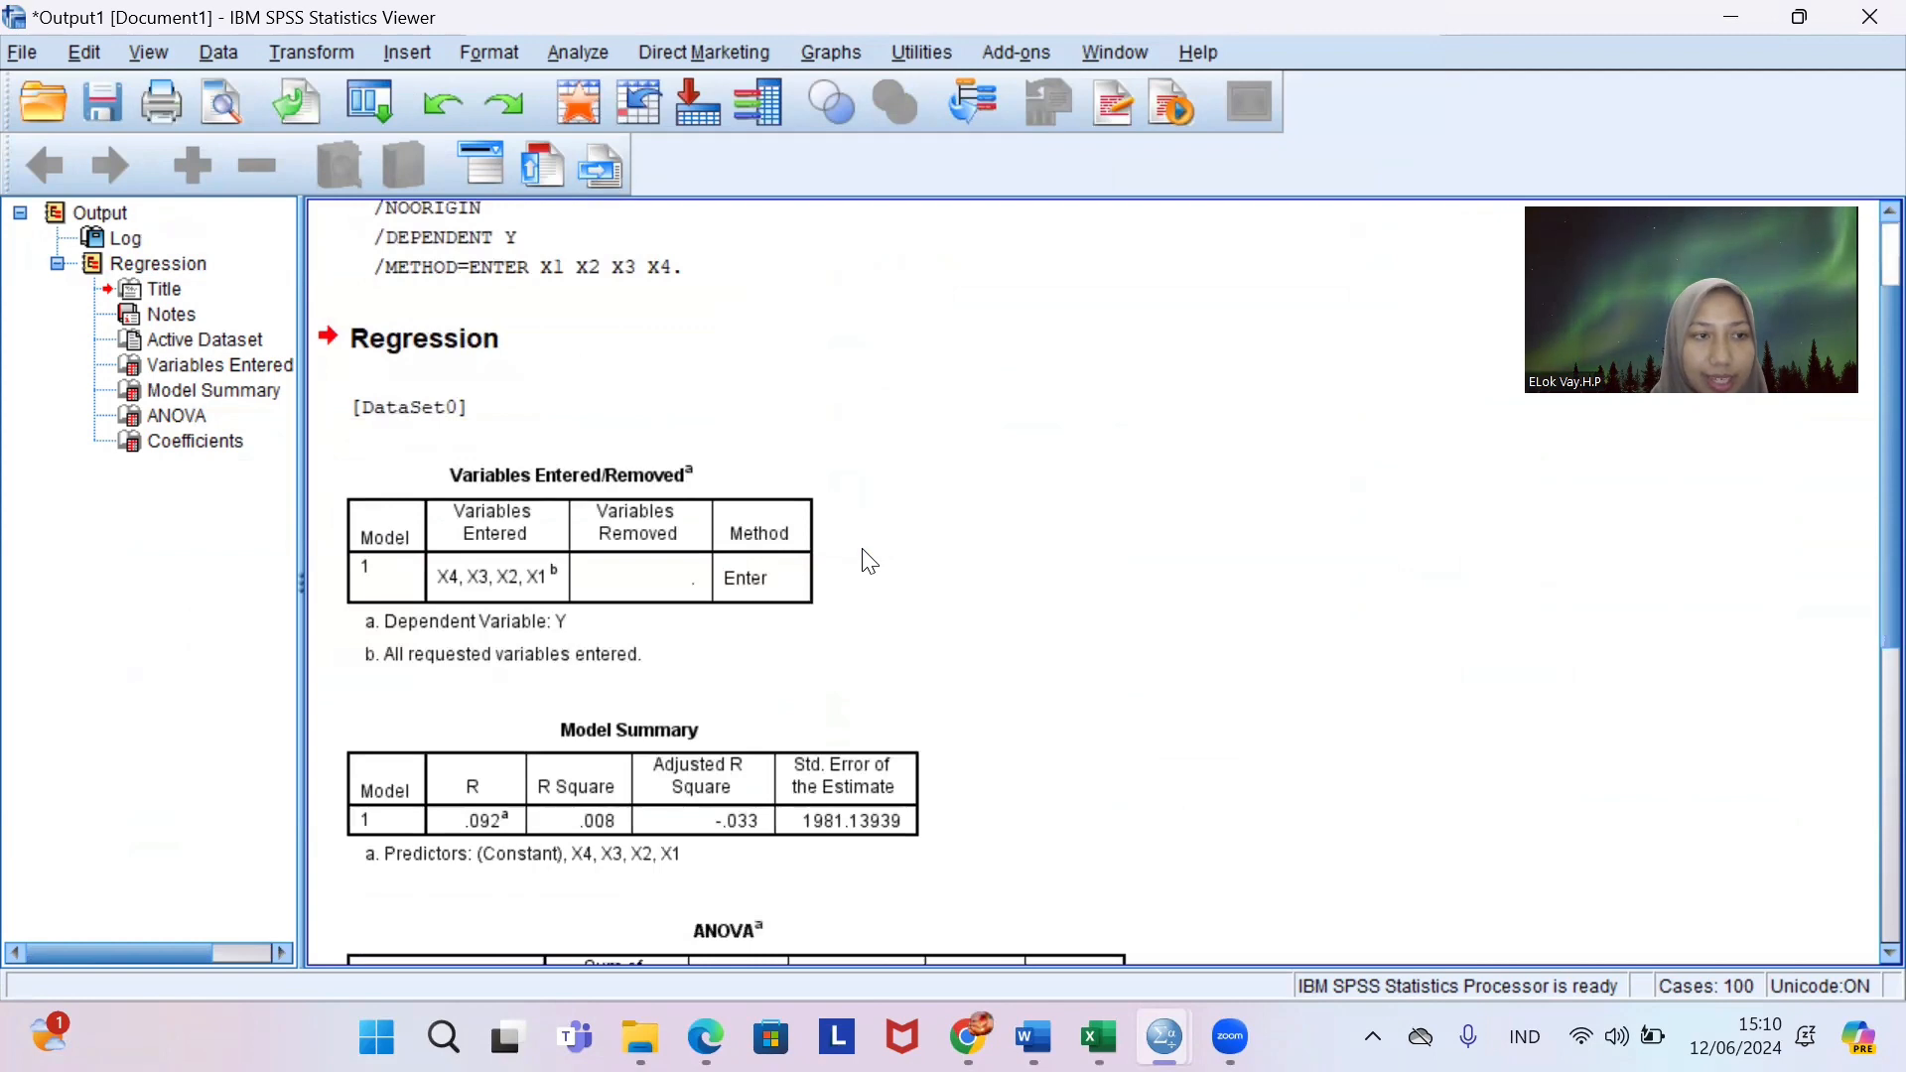
scroll(869, 562, "down", 3)
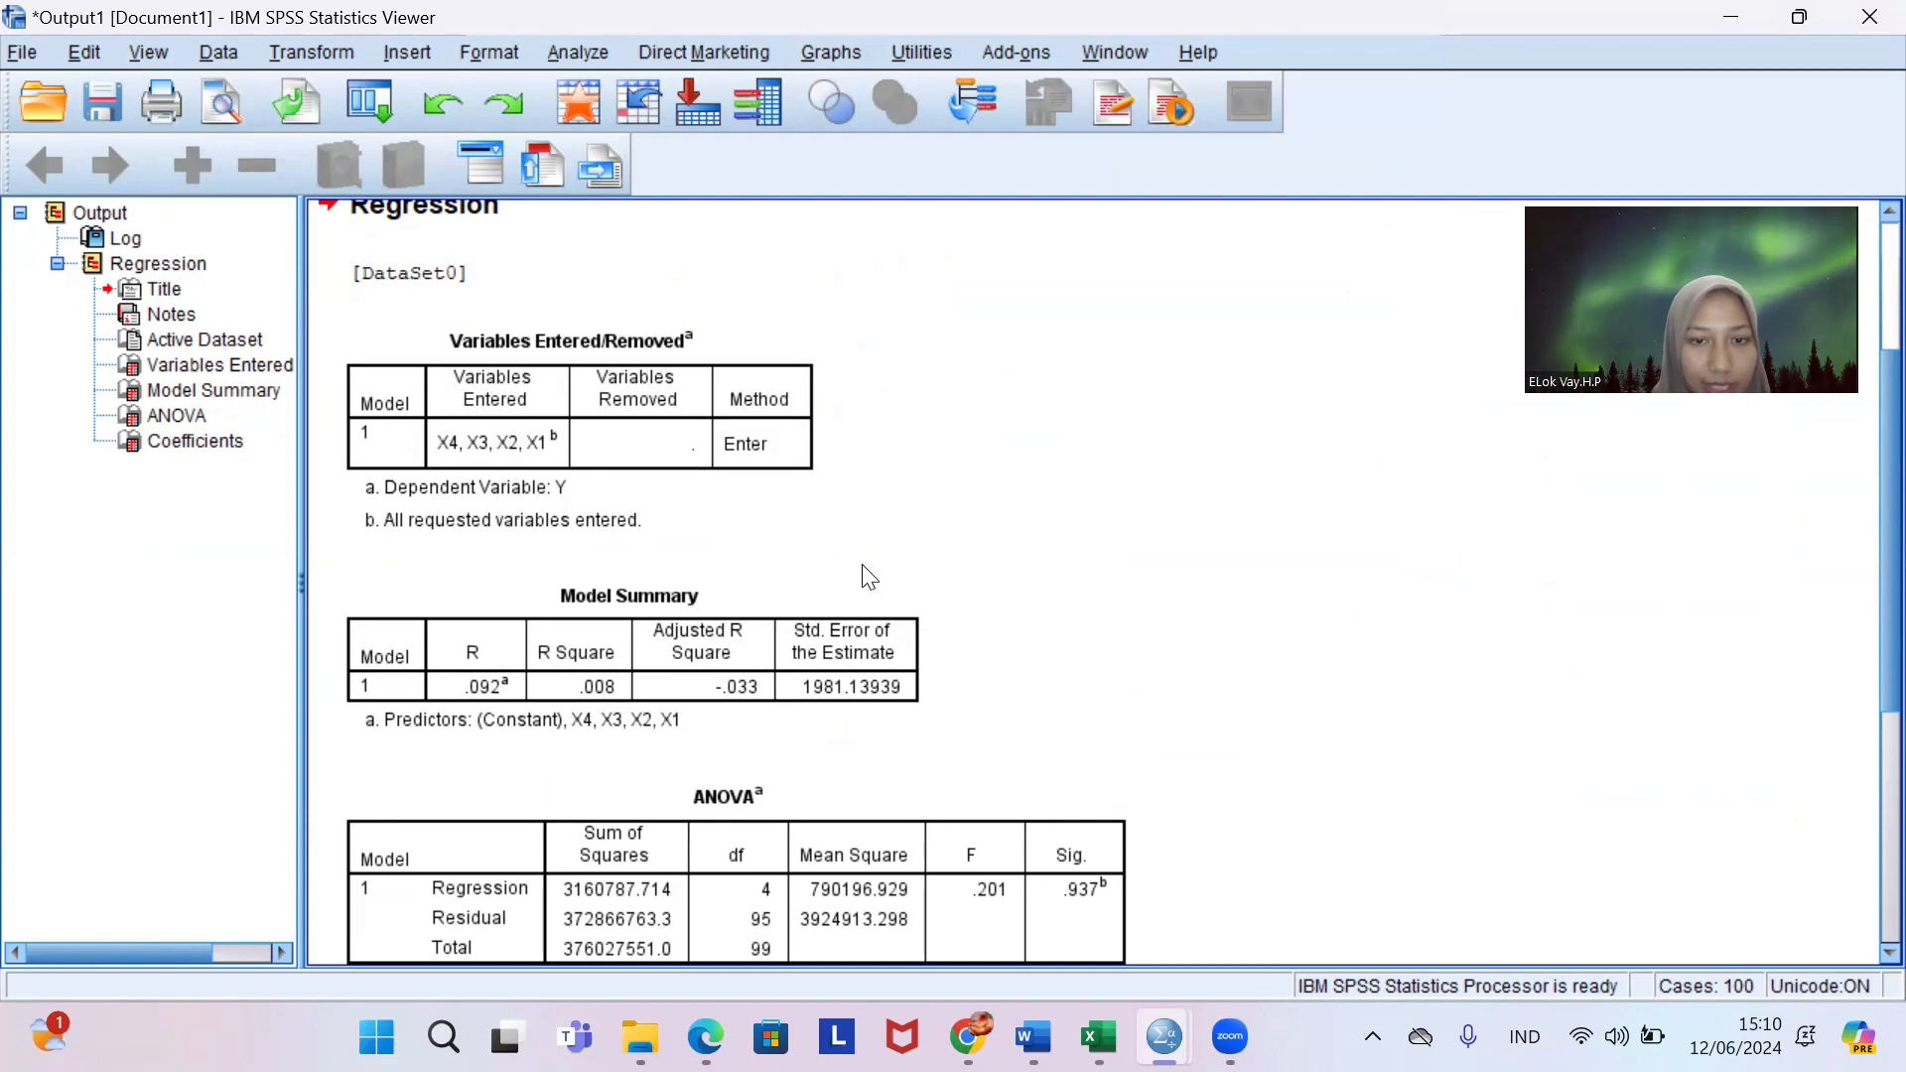
left_click(859, 596)
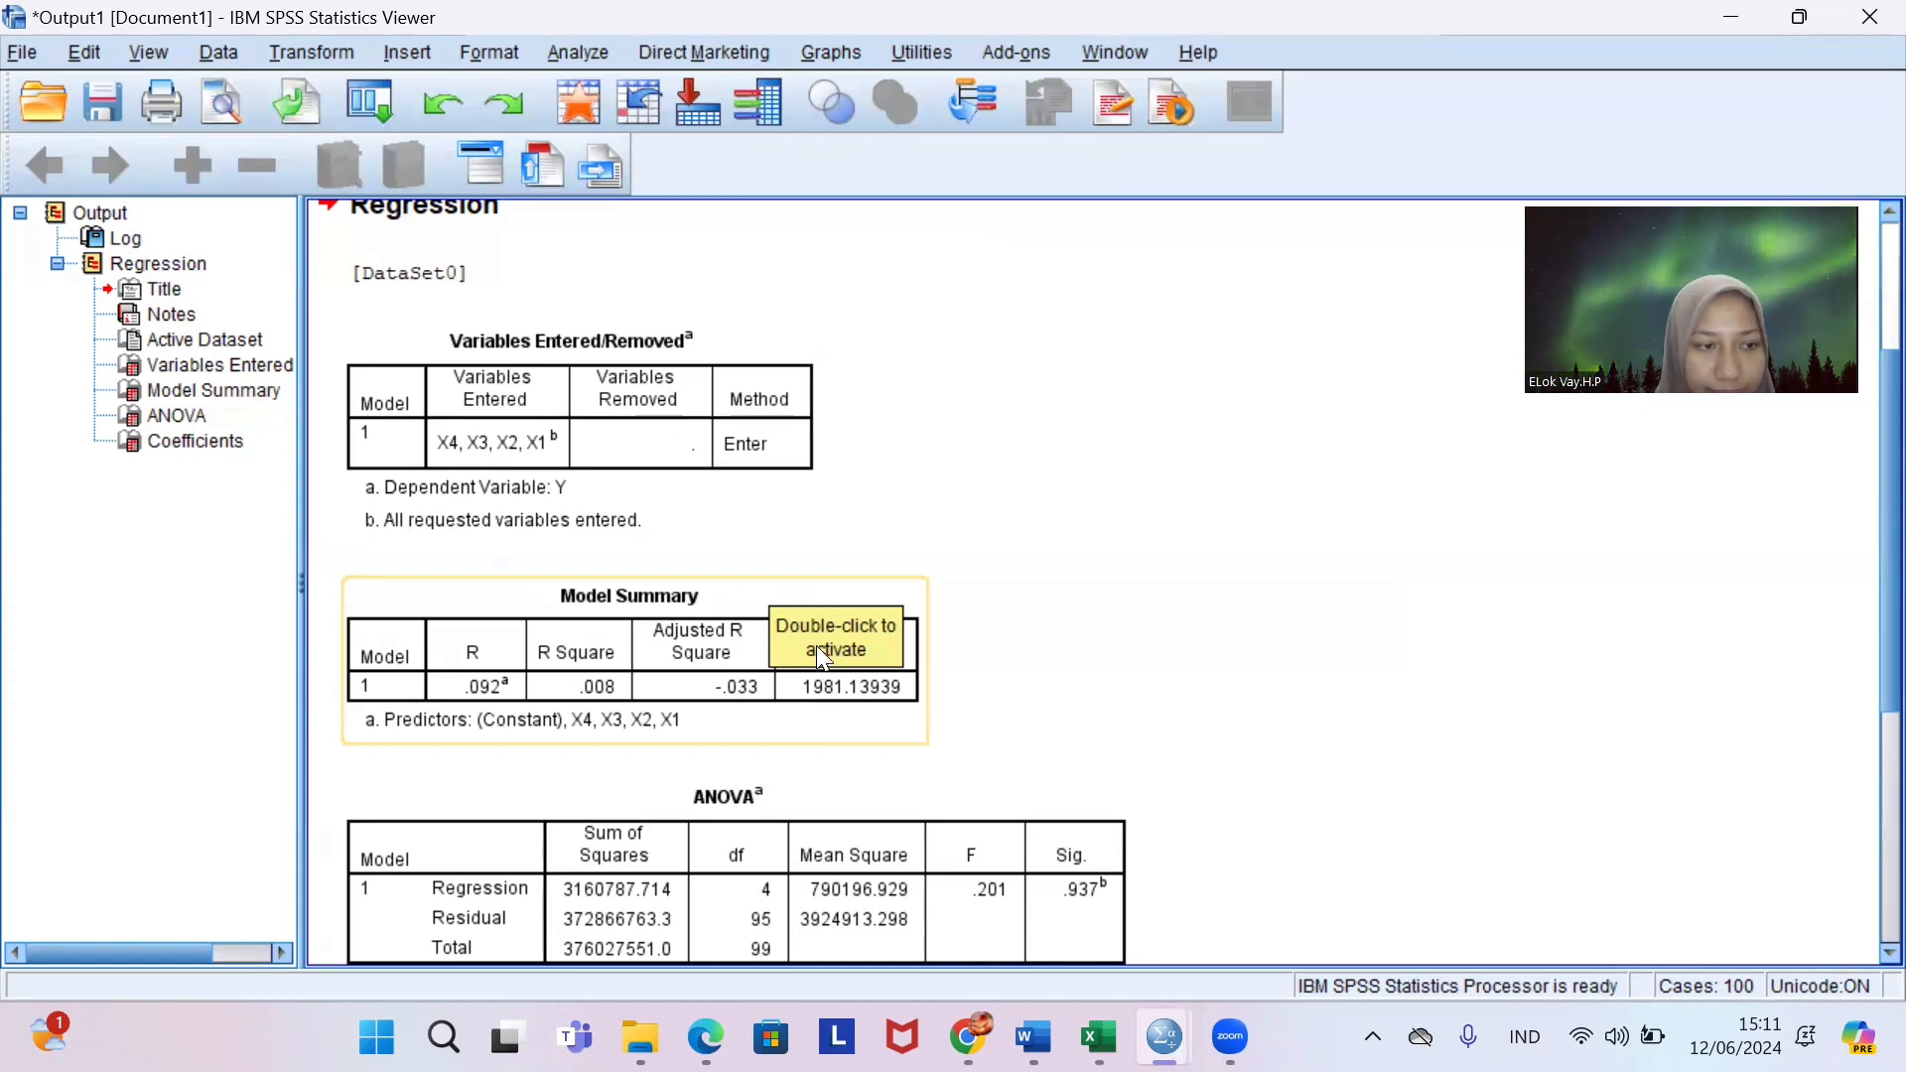
scroll(823, 657, "down", 3)
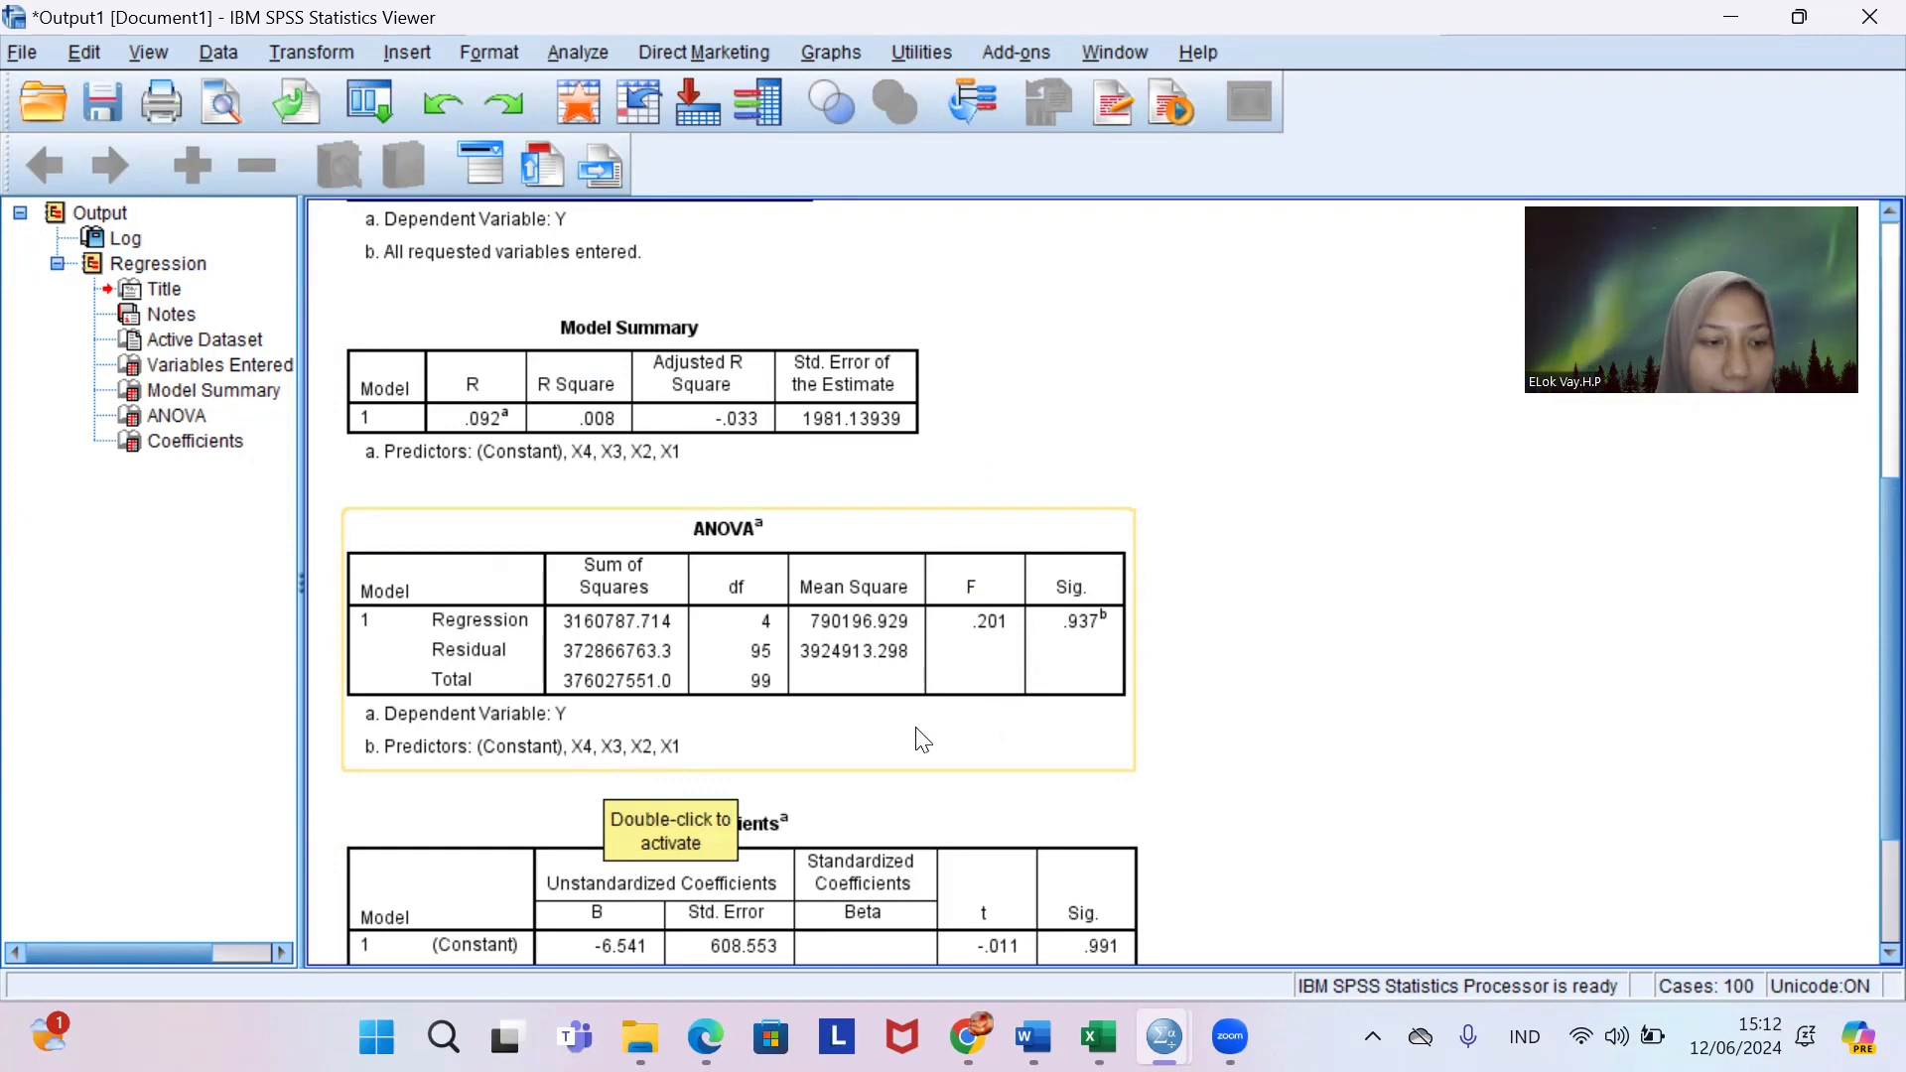
scroll(926, 745, "down", 3)
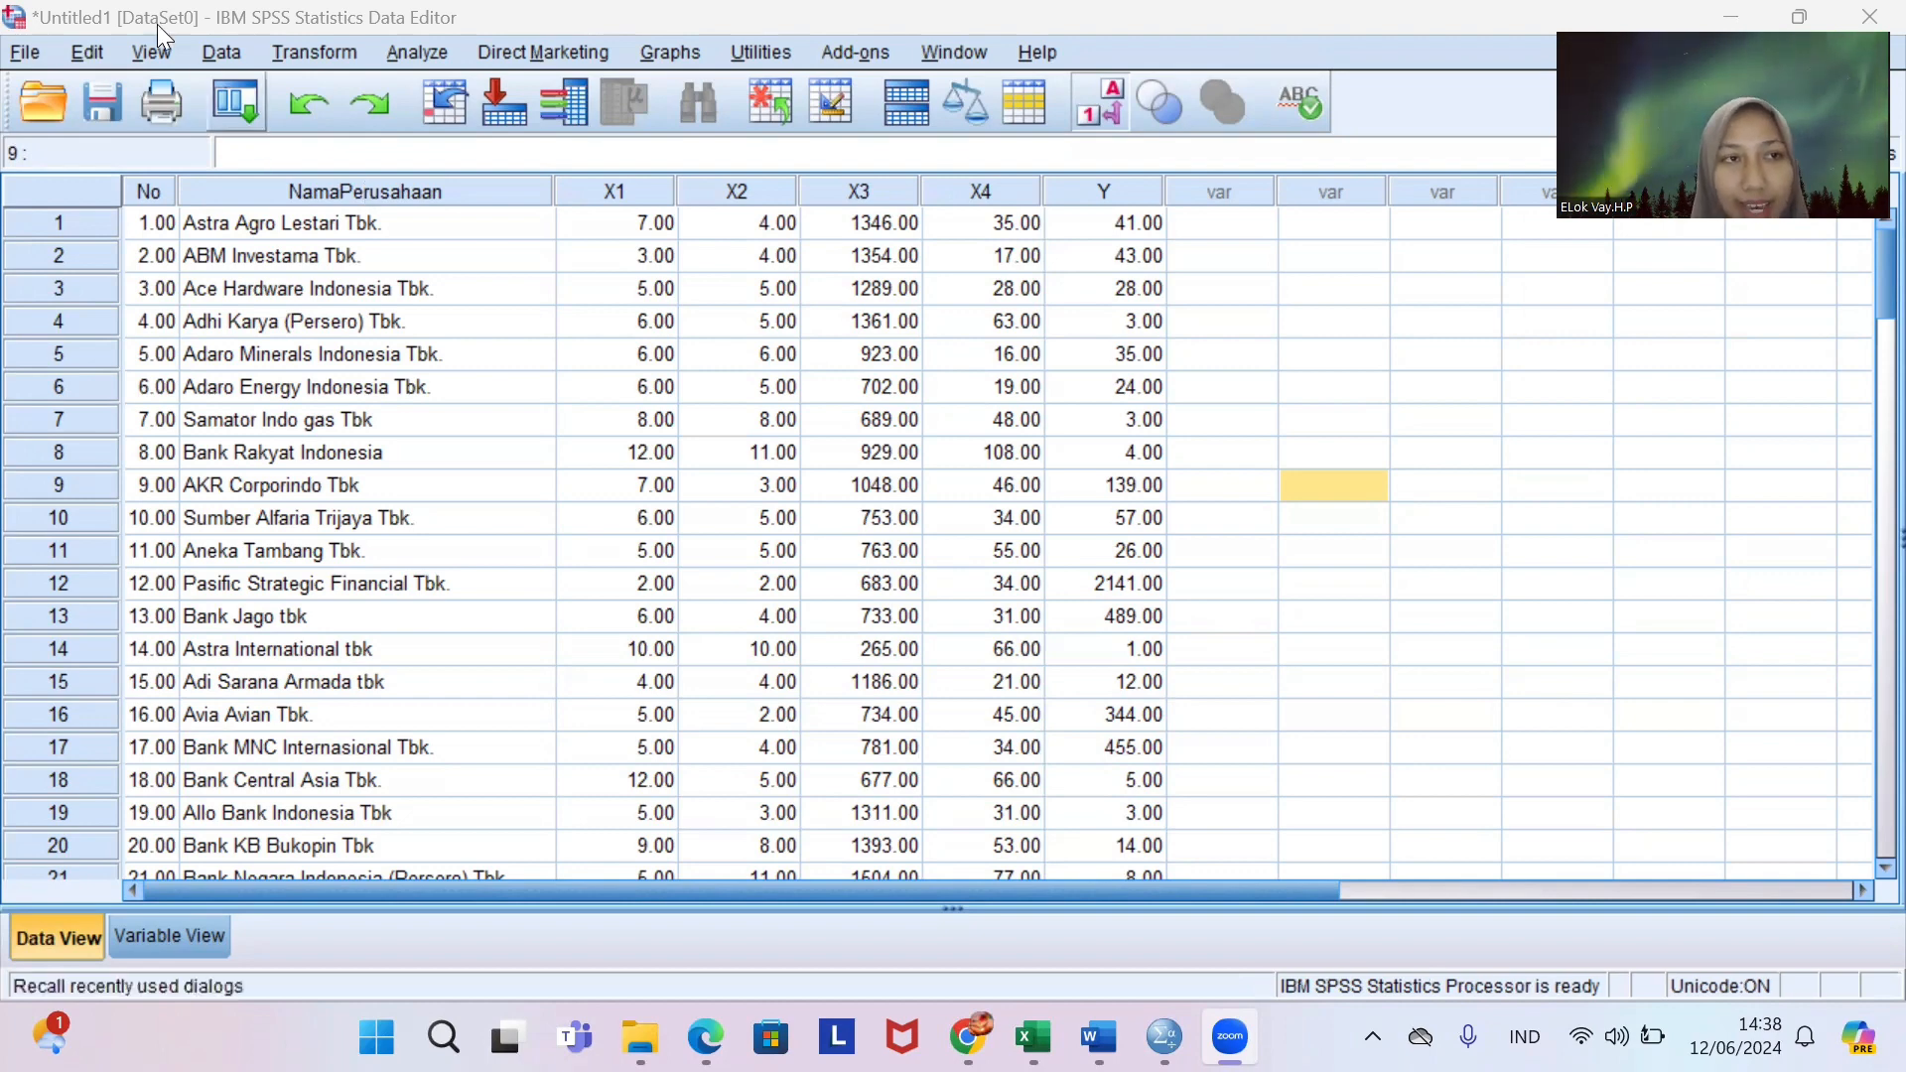
Set up a new linear regression on the company dataset with Y as the dependent variable.
left_click(445, 411)
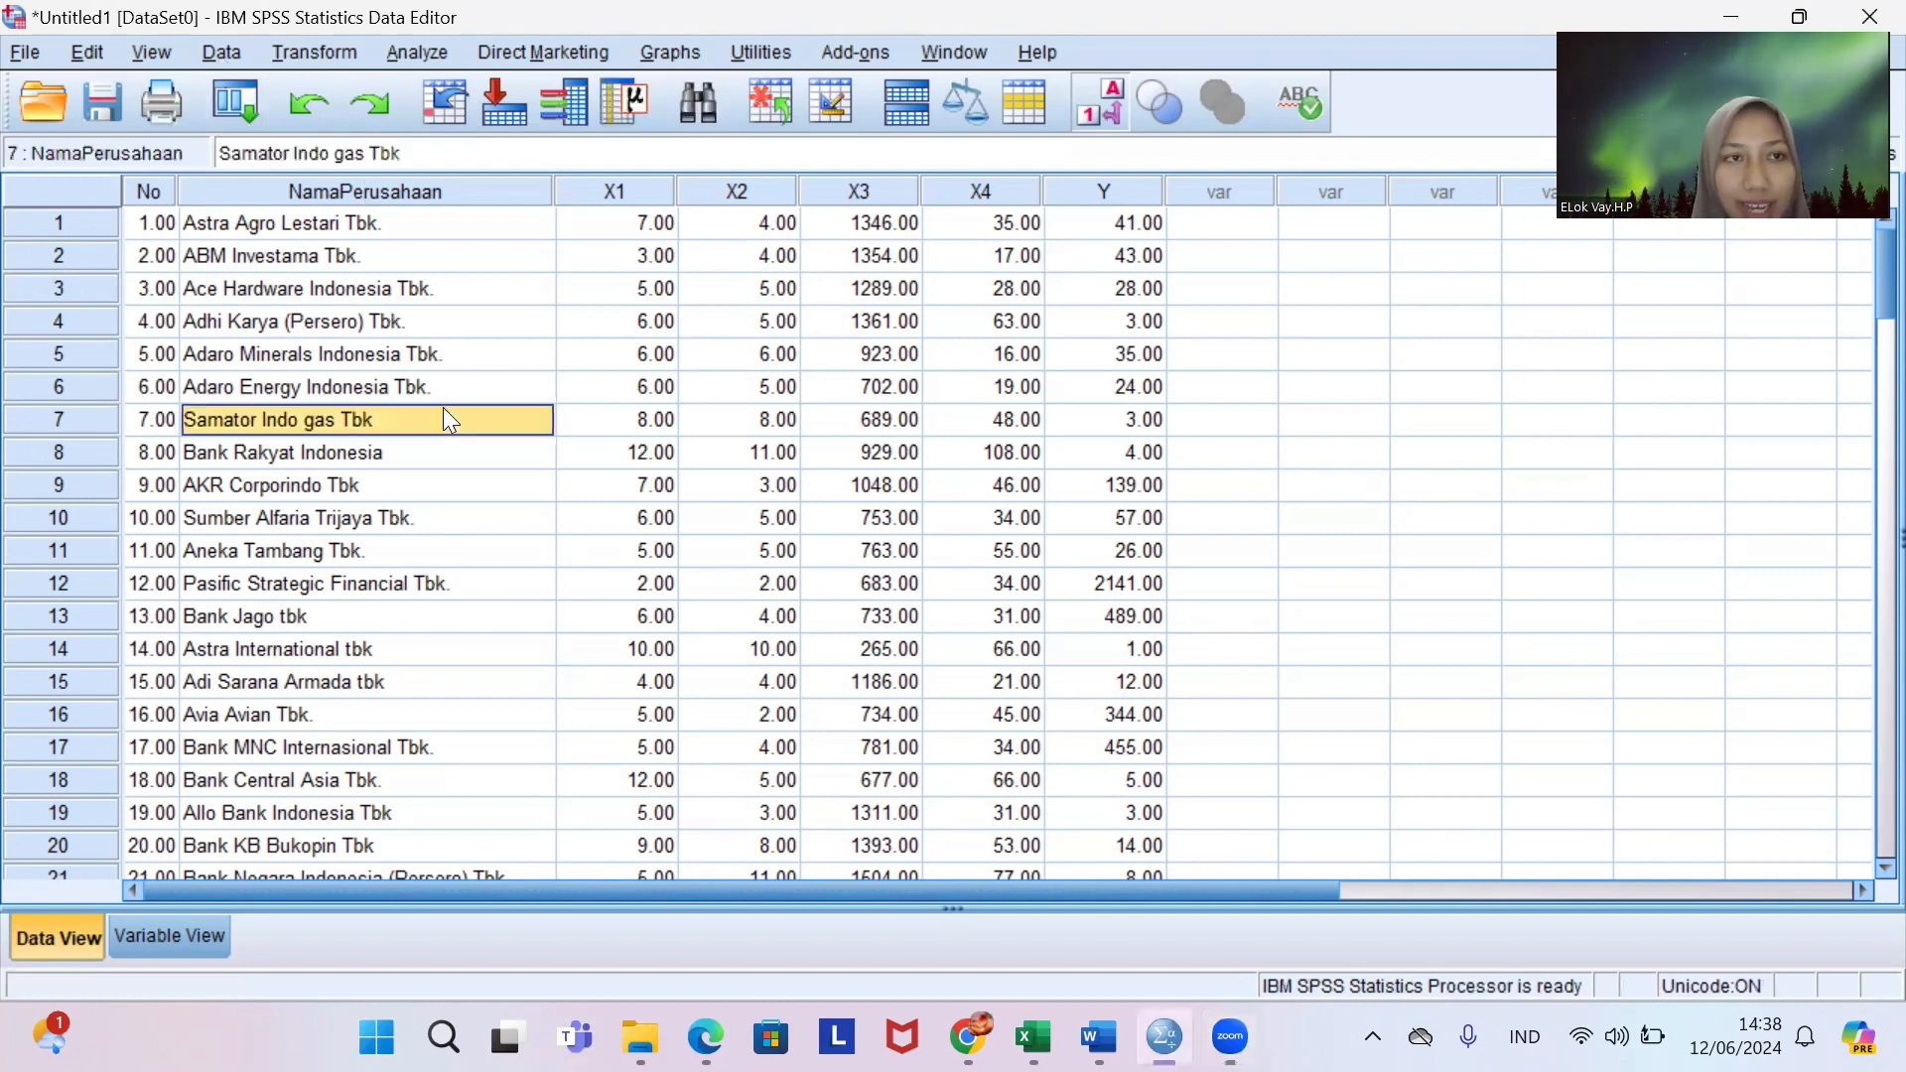
left_click(391, 55)
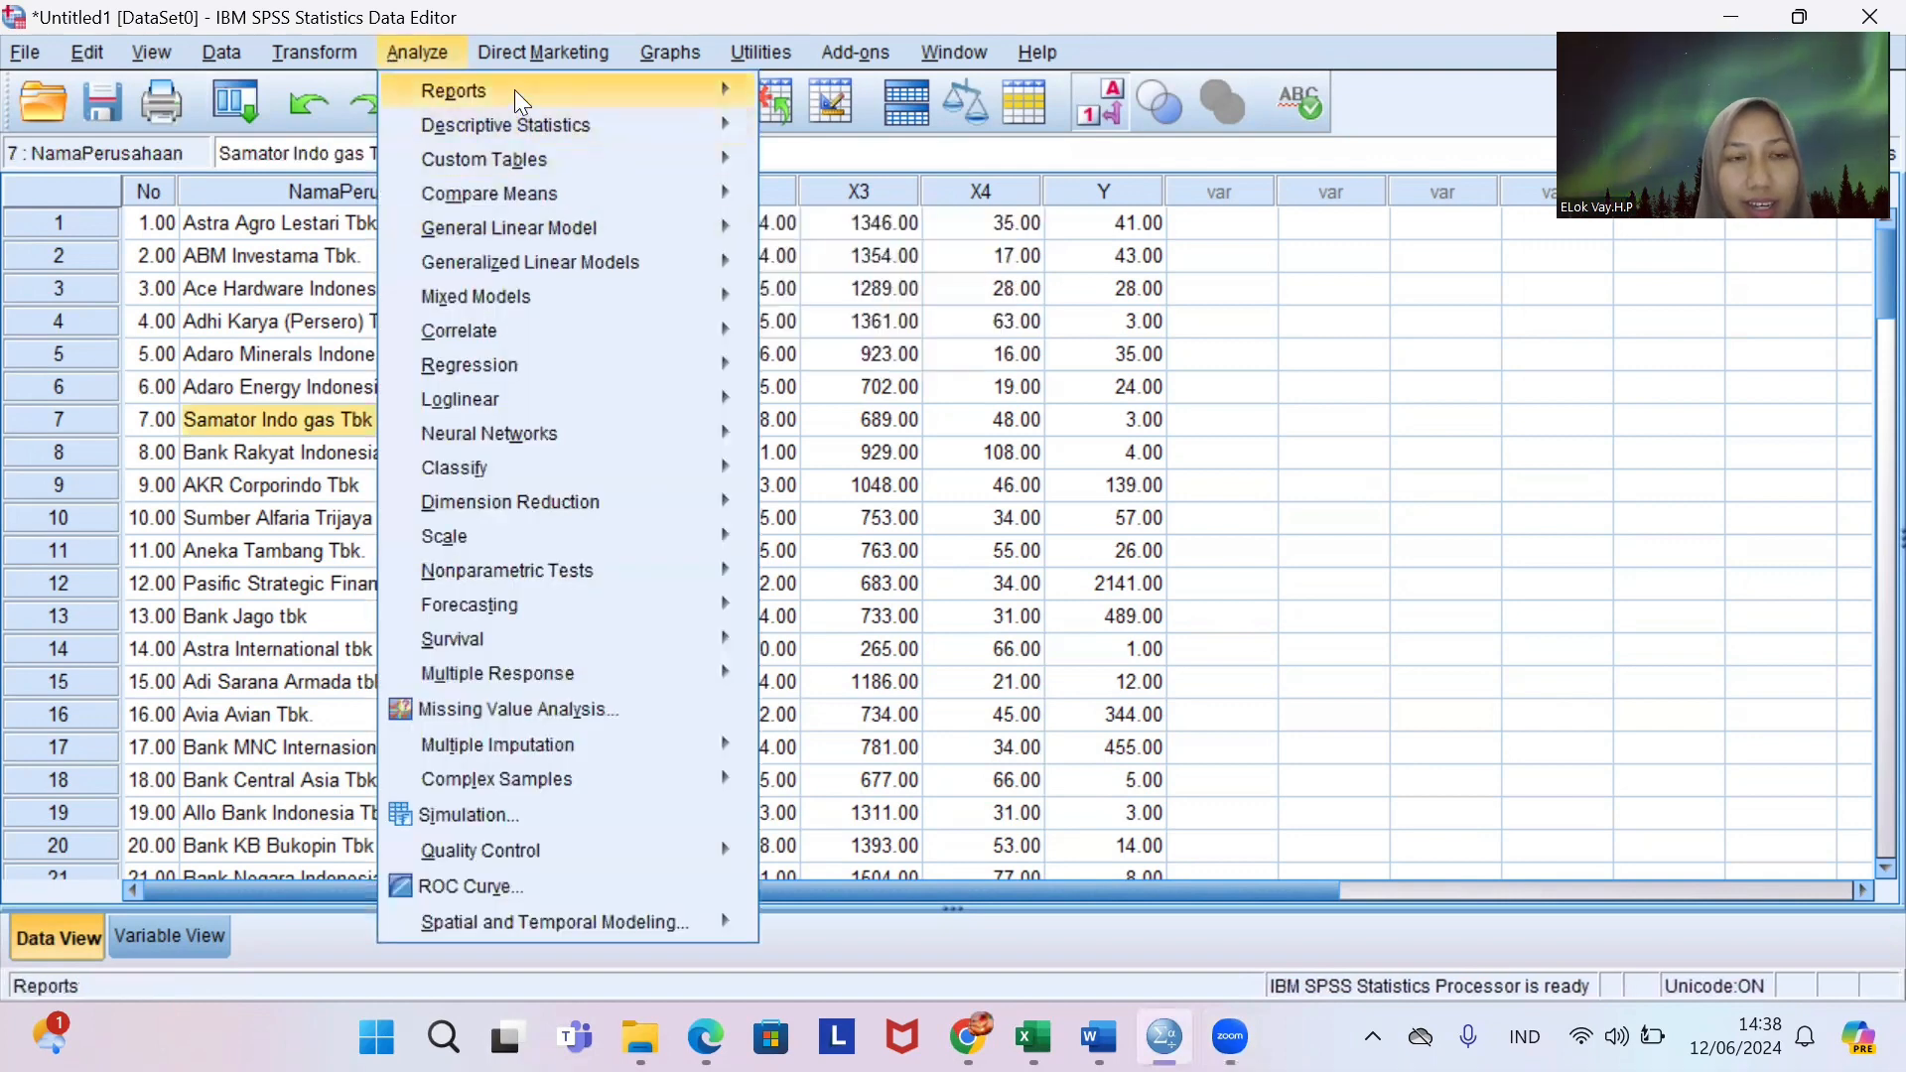
mouse_move(504, 85)
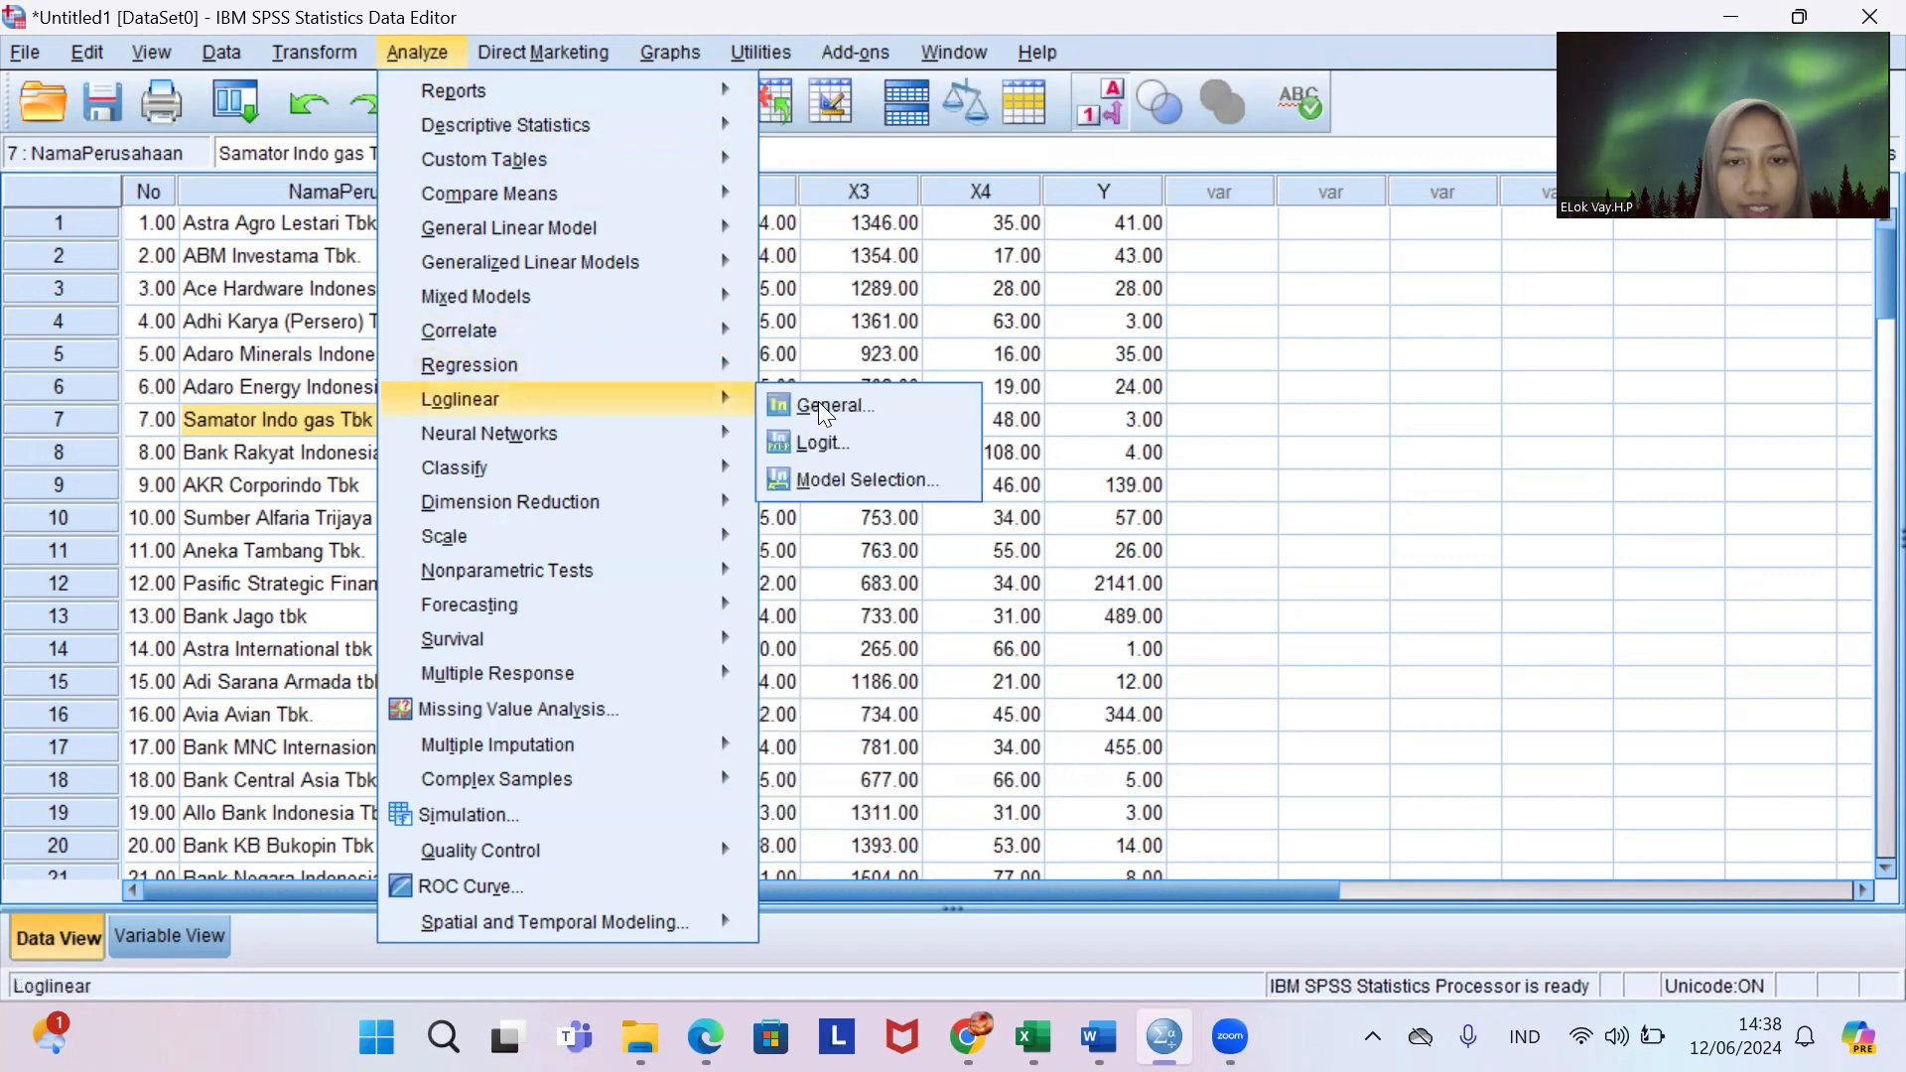
mouse_move(595, 366)
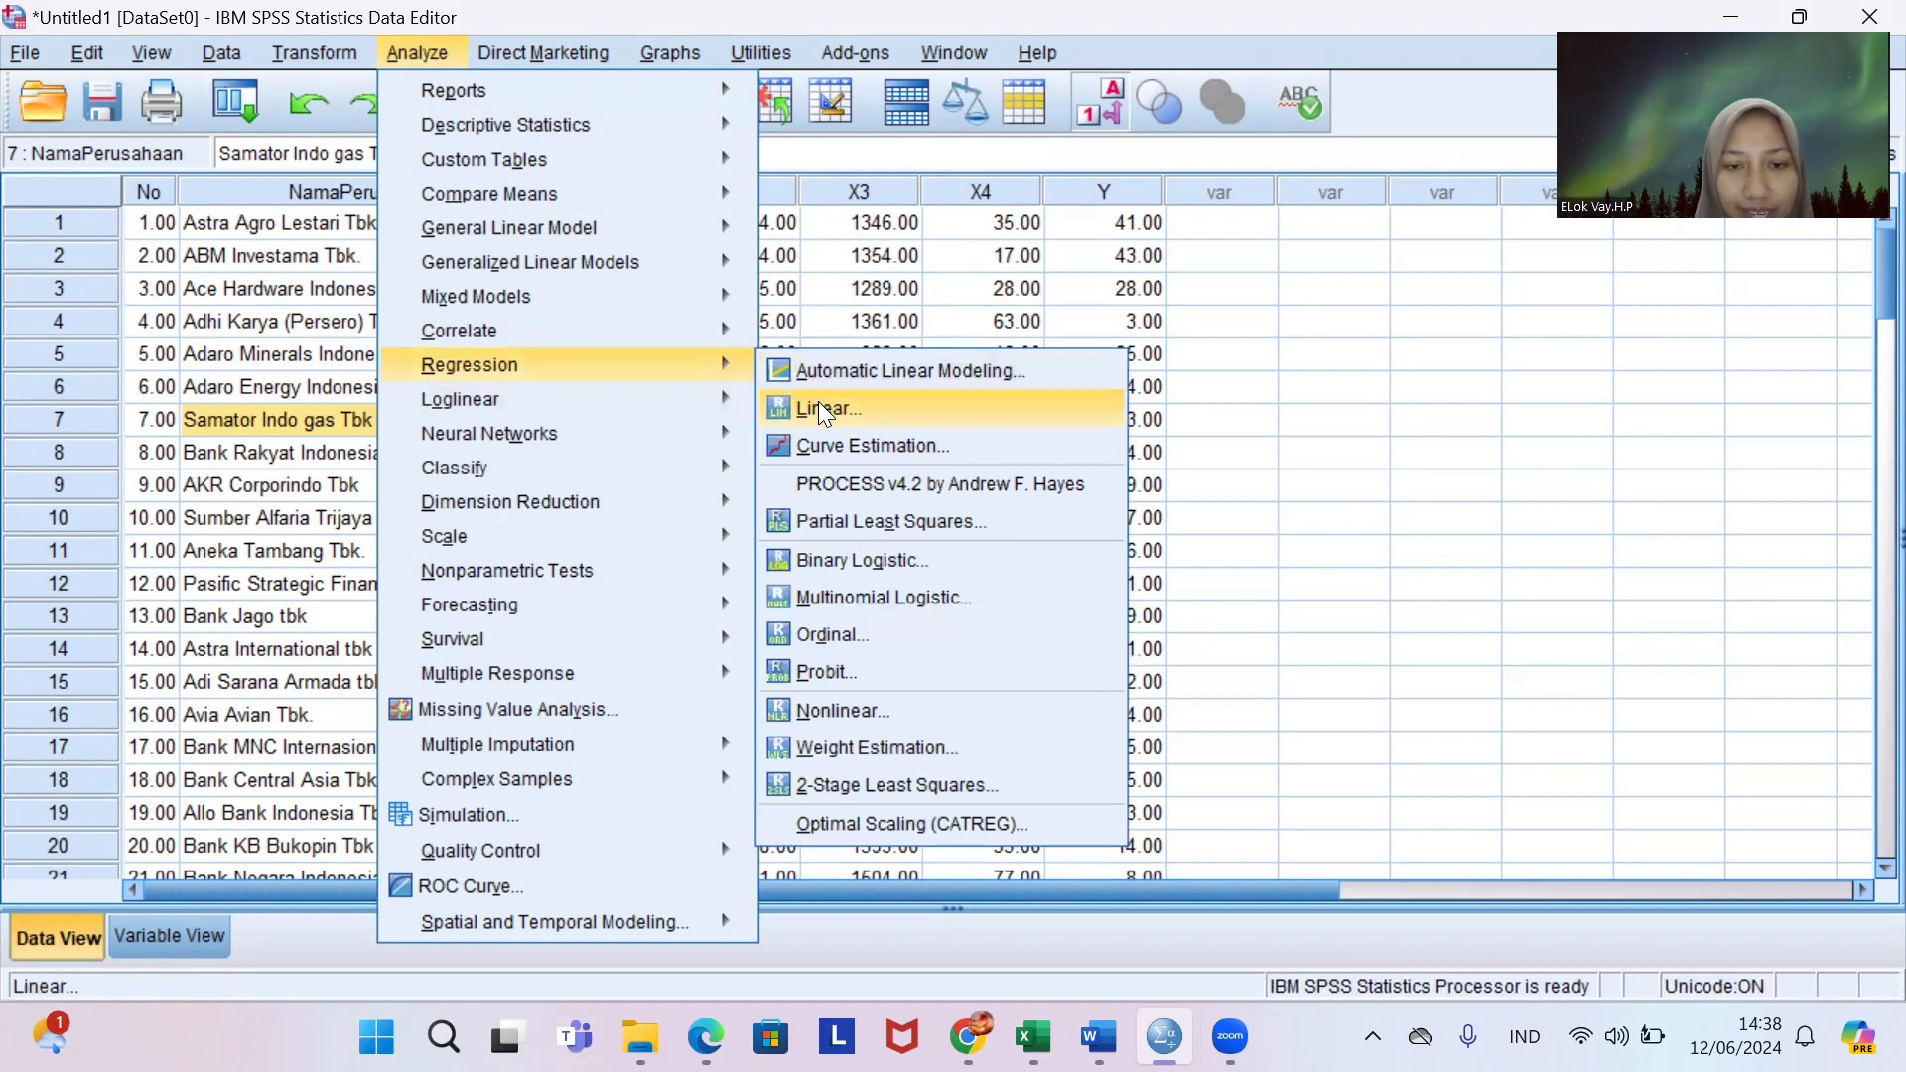
left_click(822, 410)
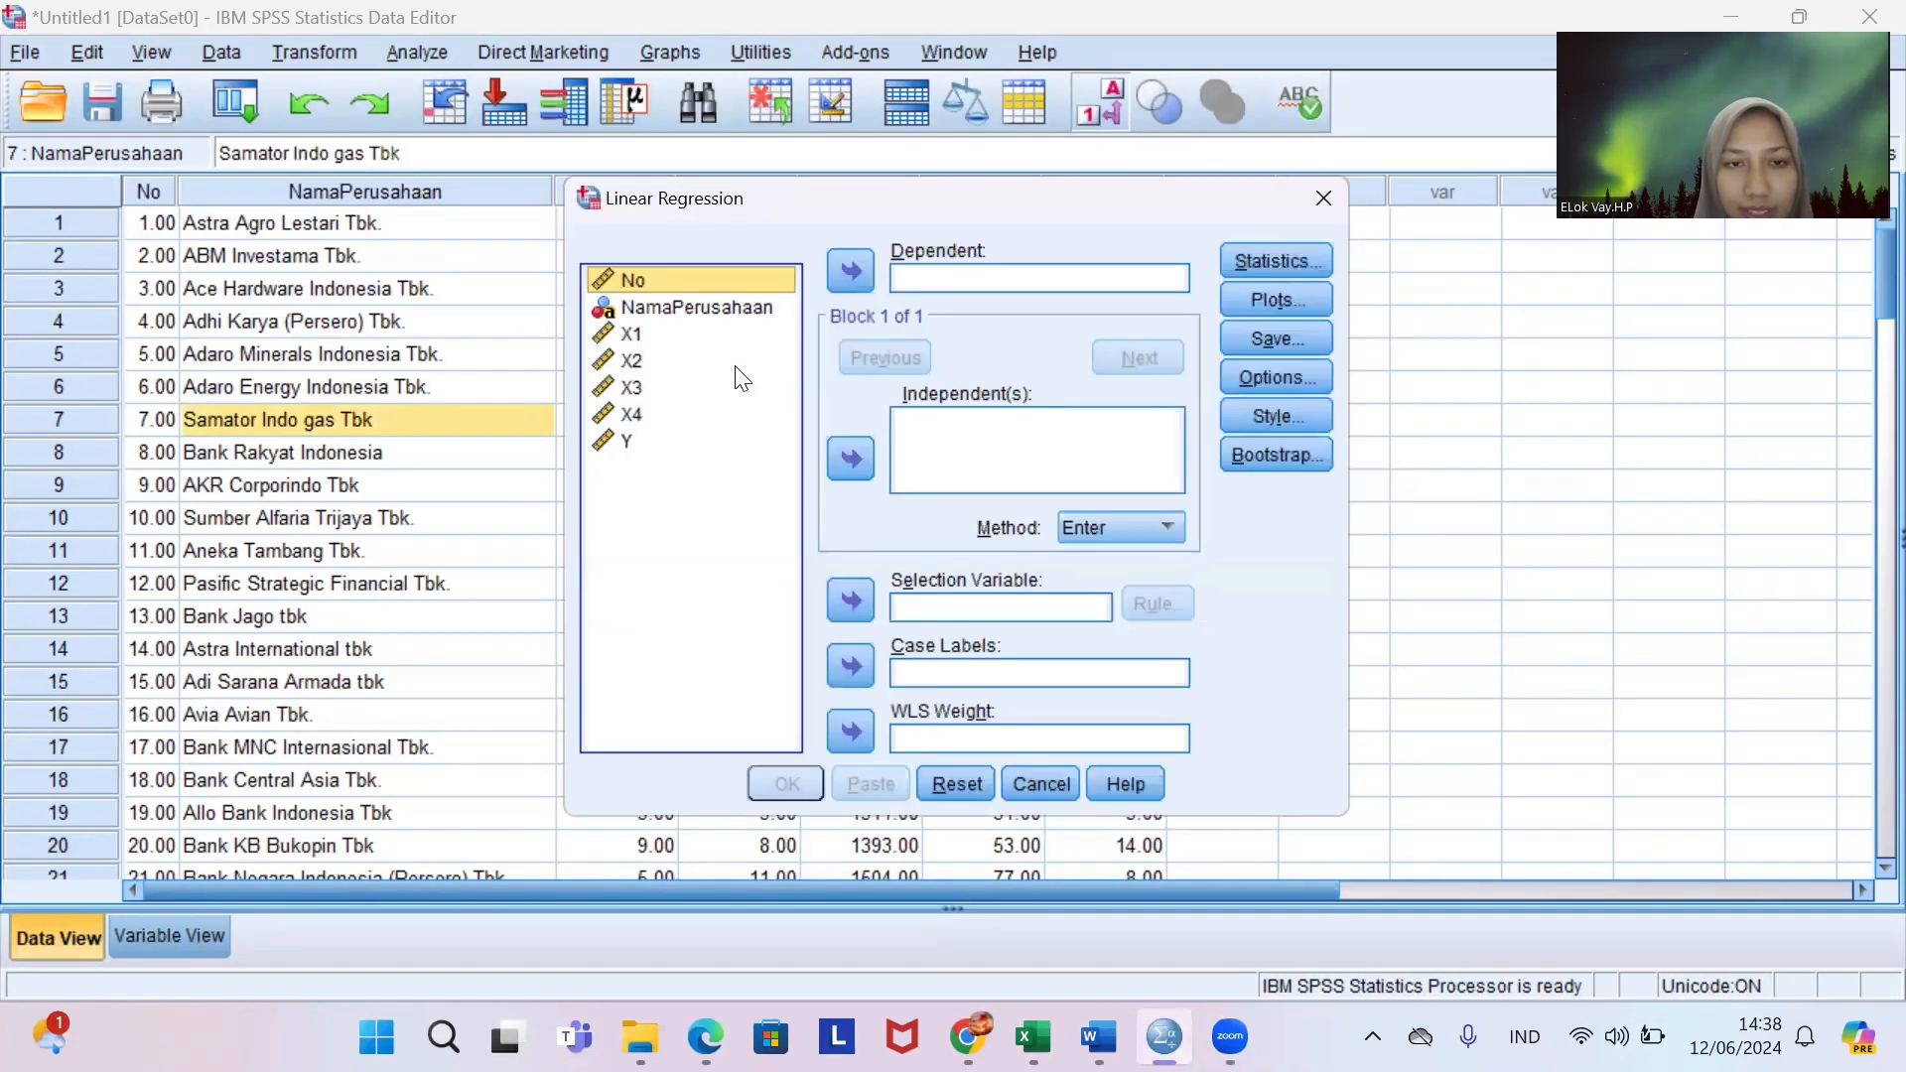
left_click(632, 445)
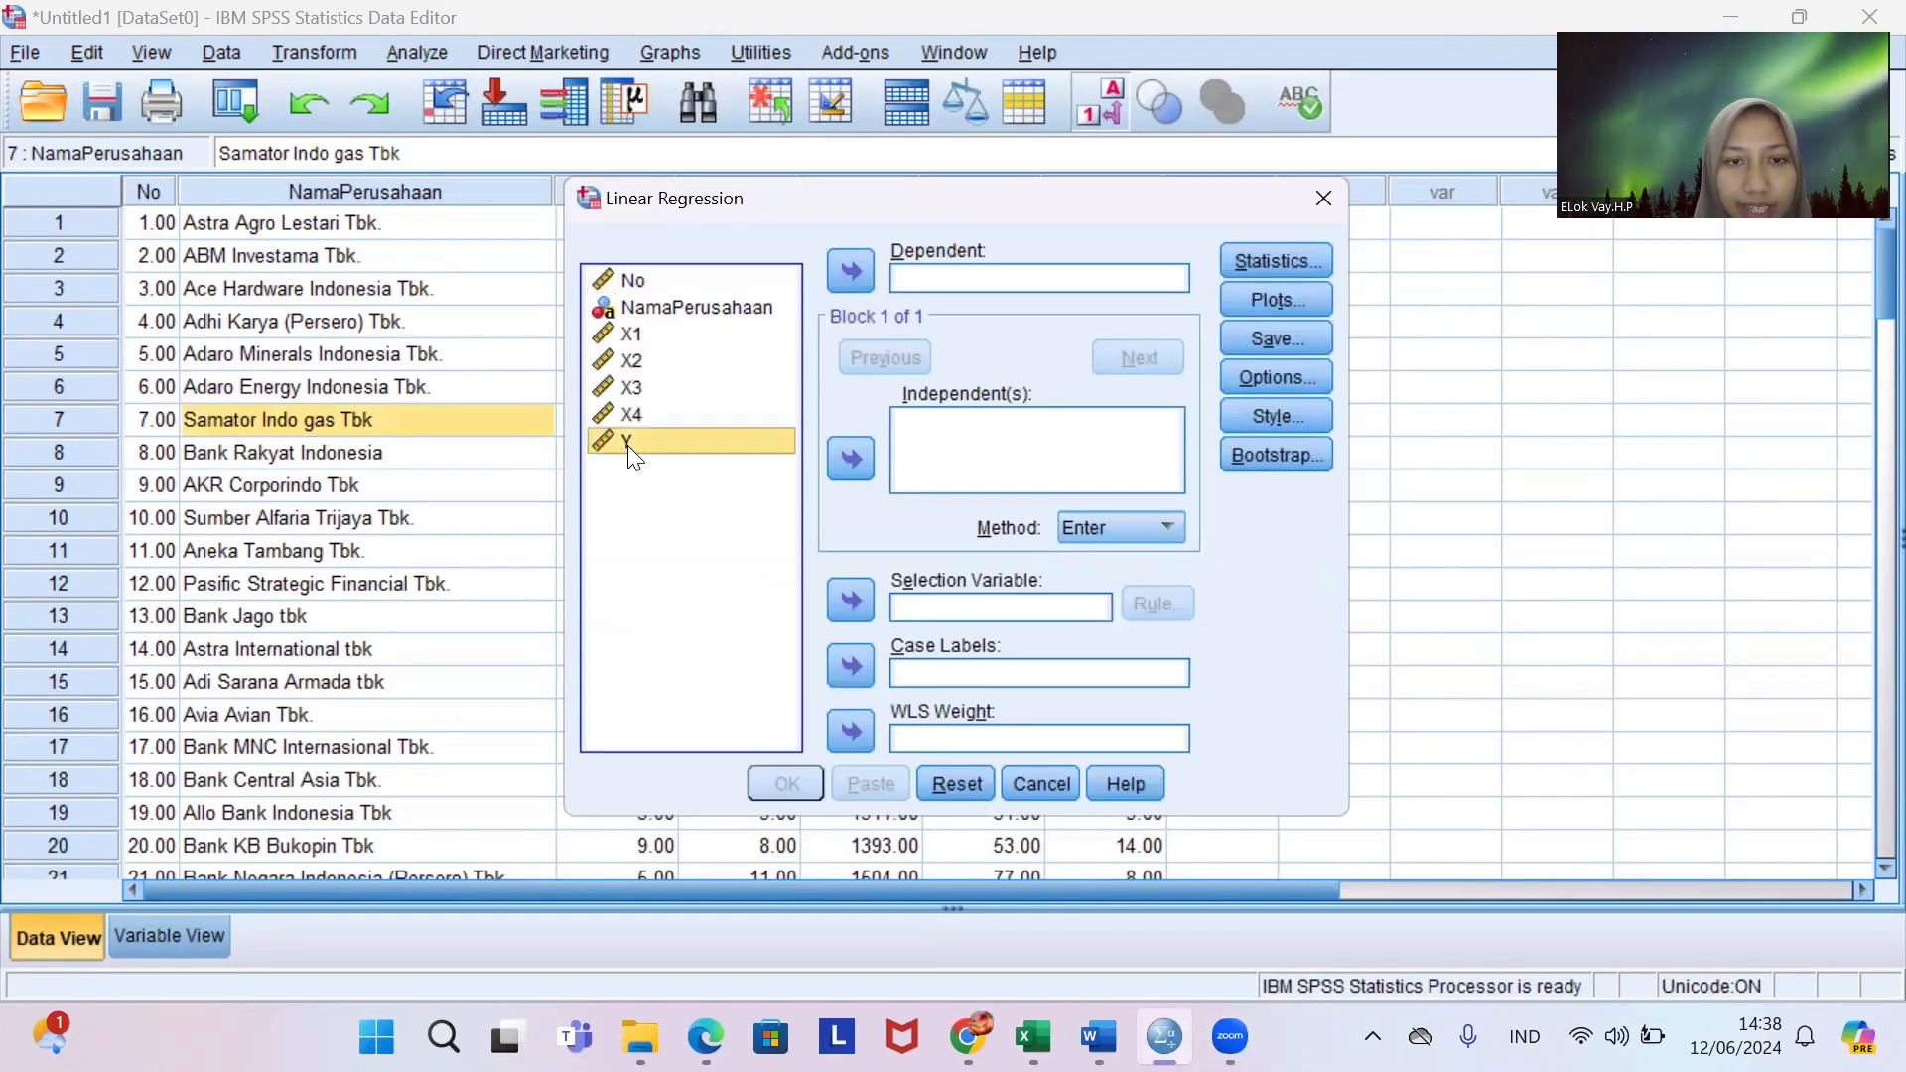
left_click(844, 272)
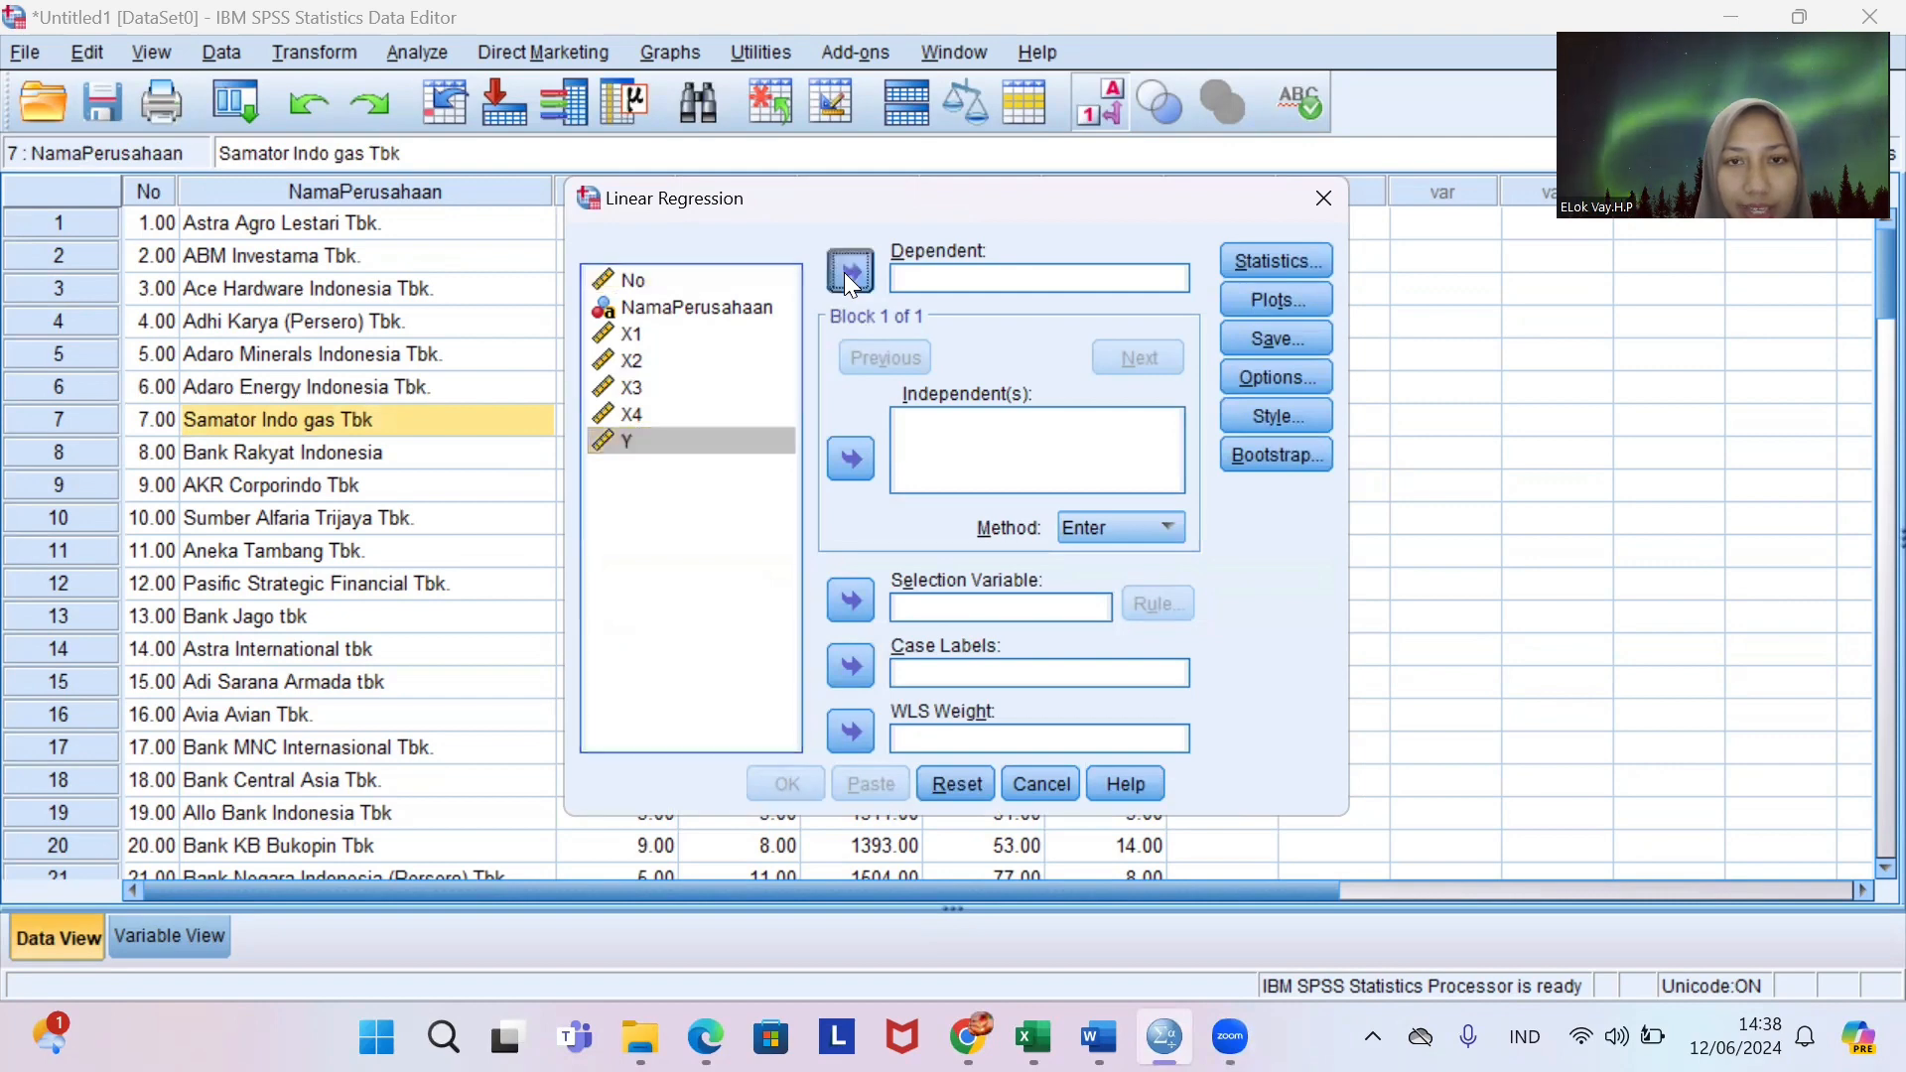
Assign X1, X2, X3 and X4 together as the independent variables of the regression.
left_click(635, 337)
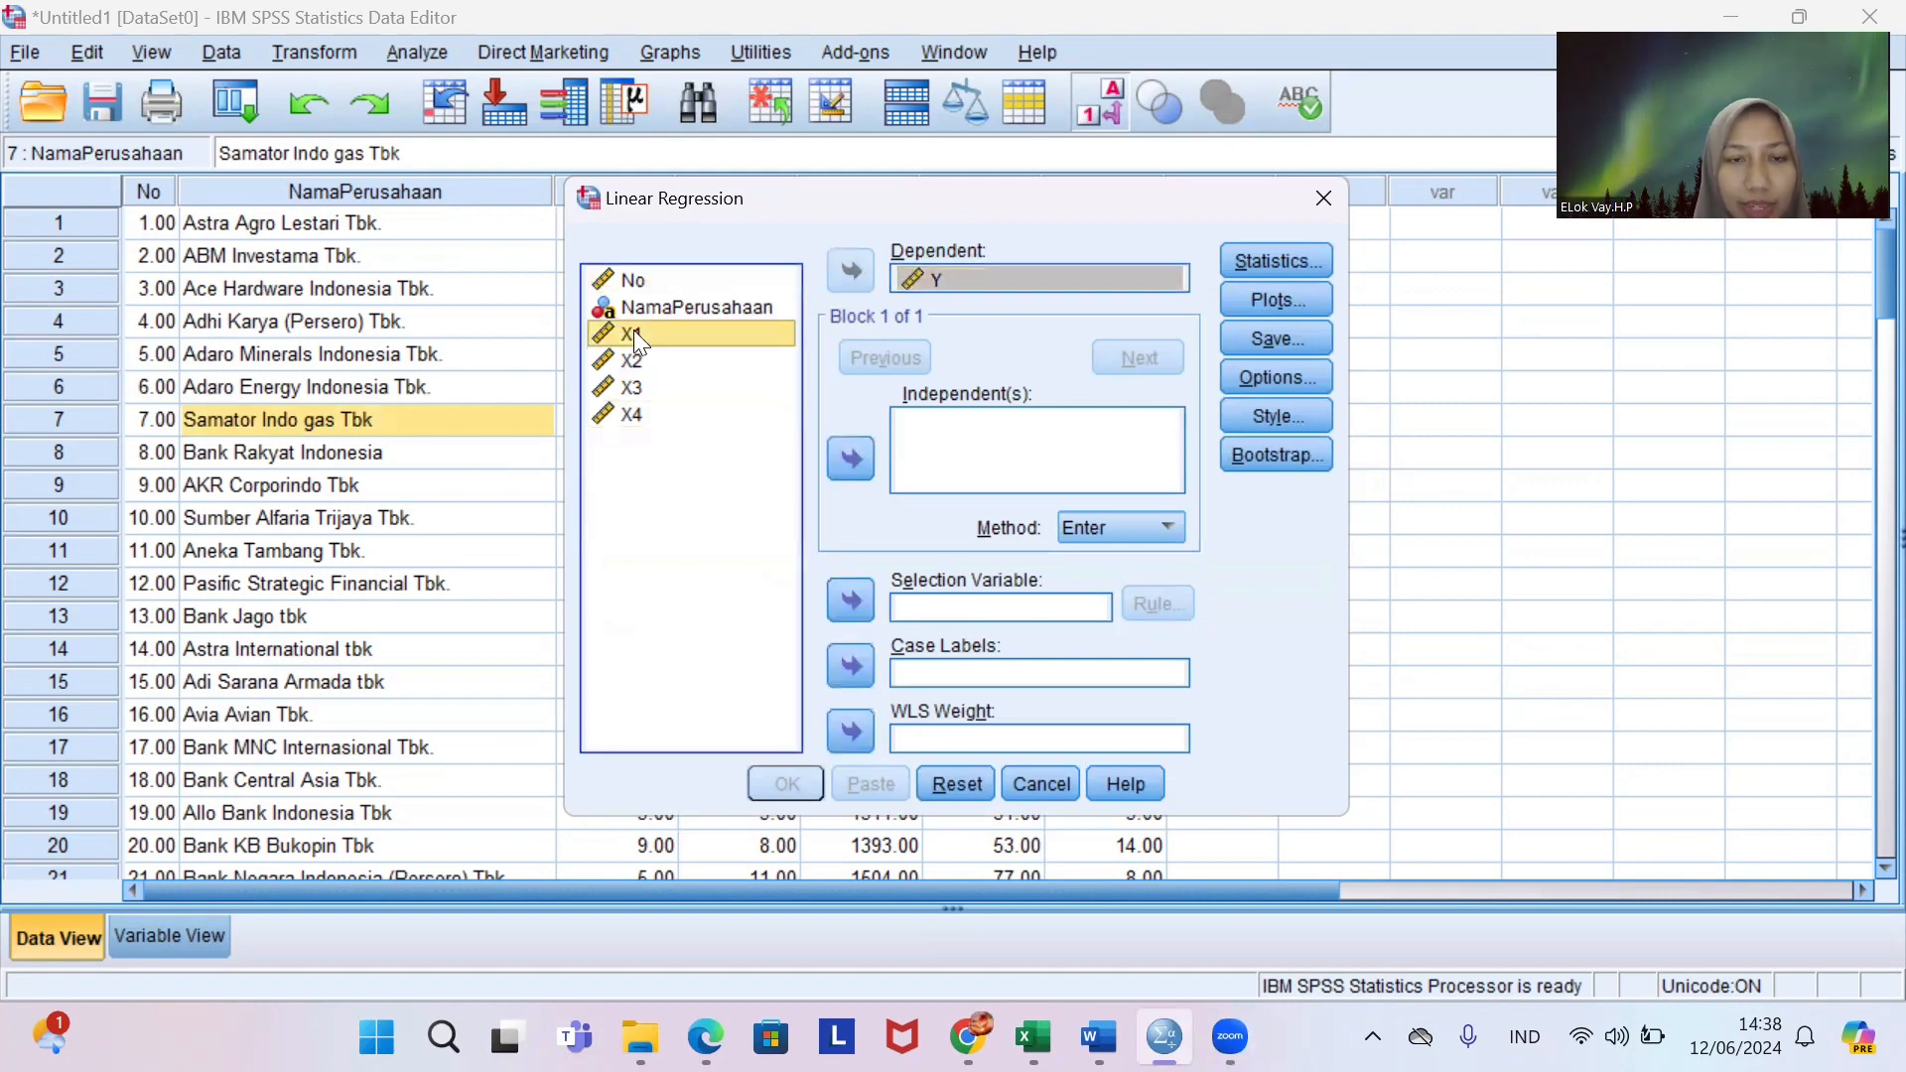
left_click(635, 358, "ctrl")
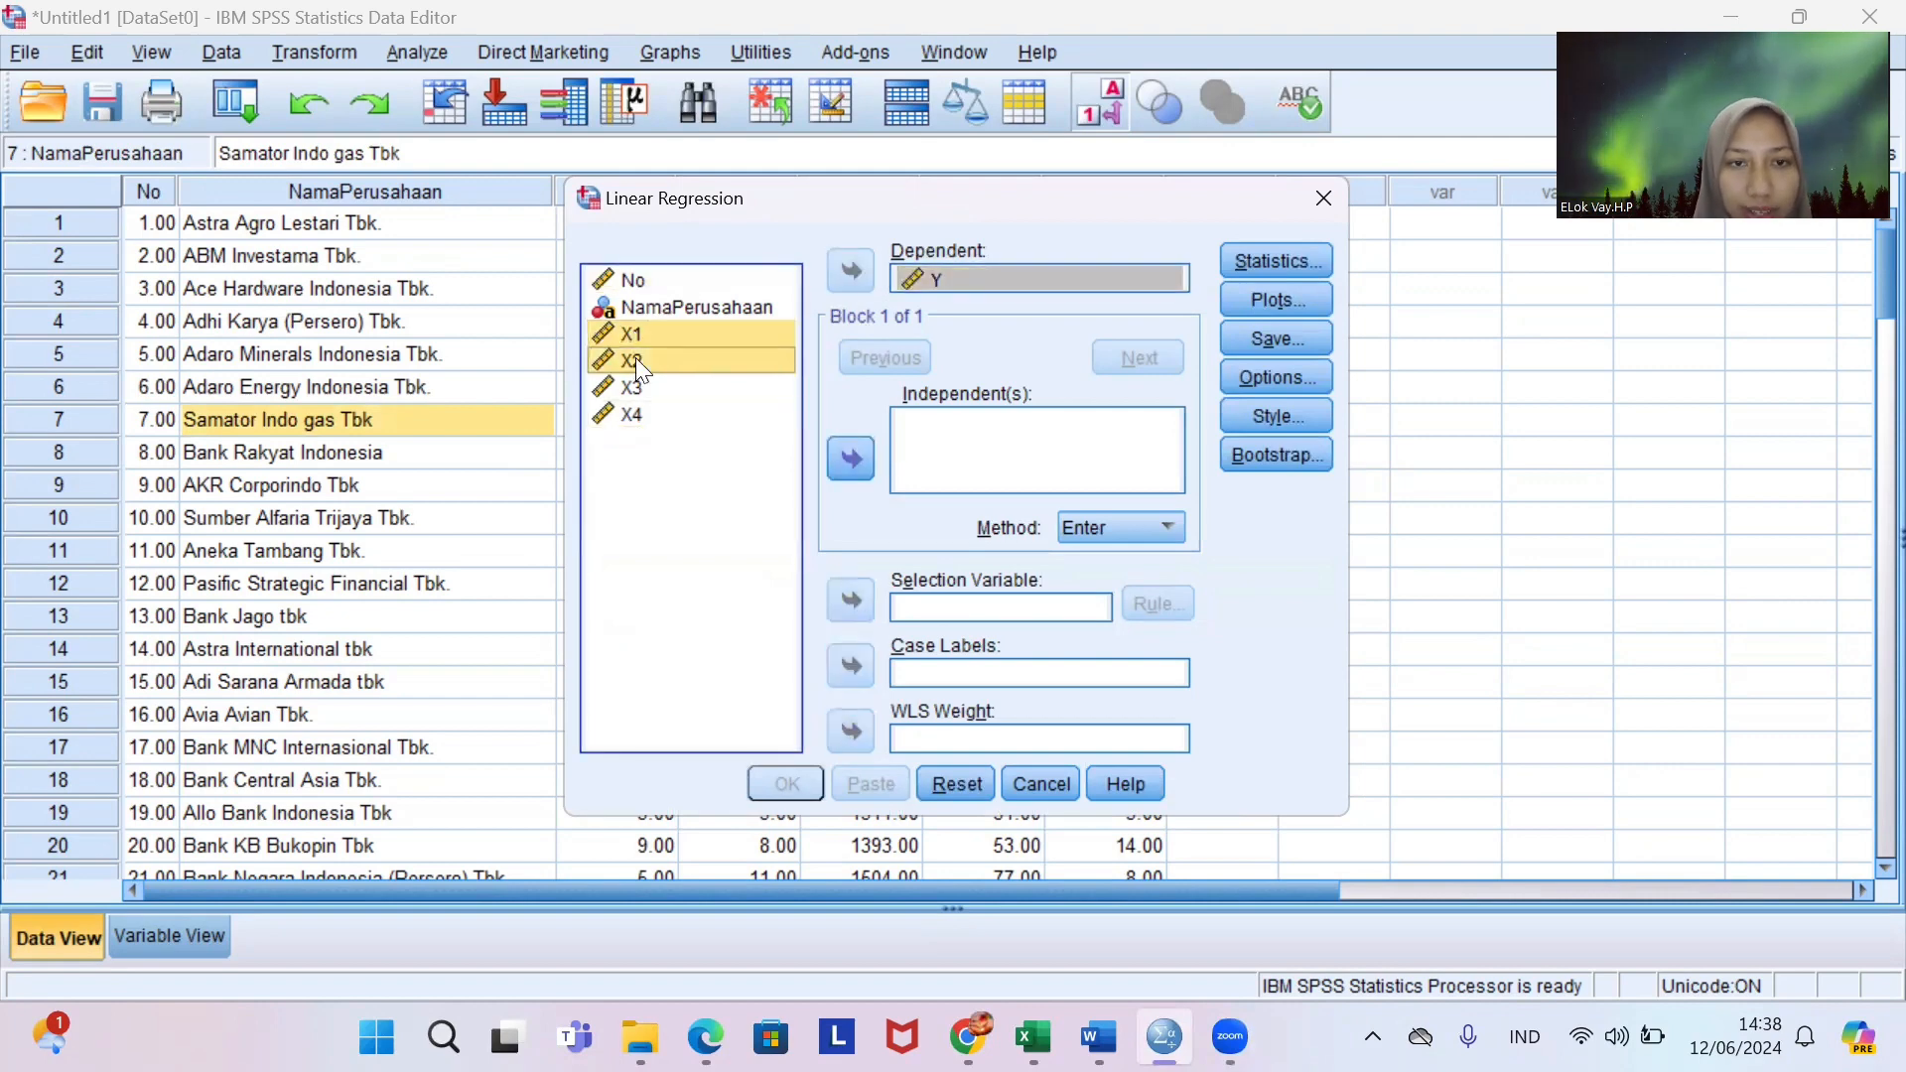
left_click(639, 392, "ctrl")
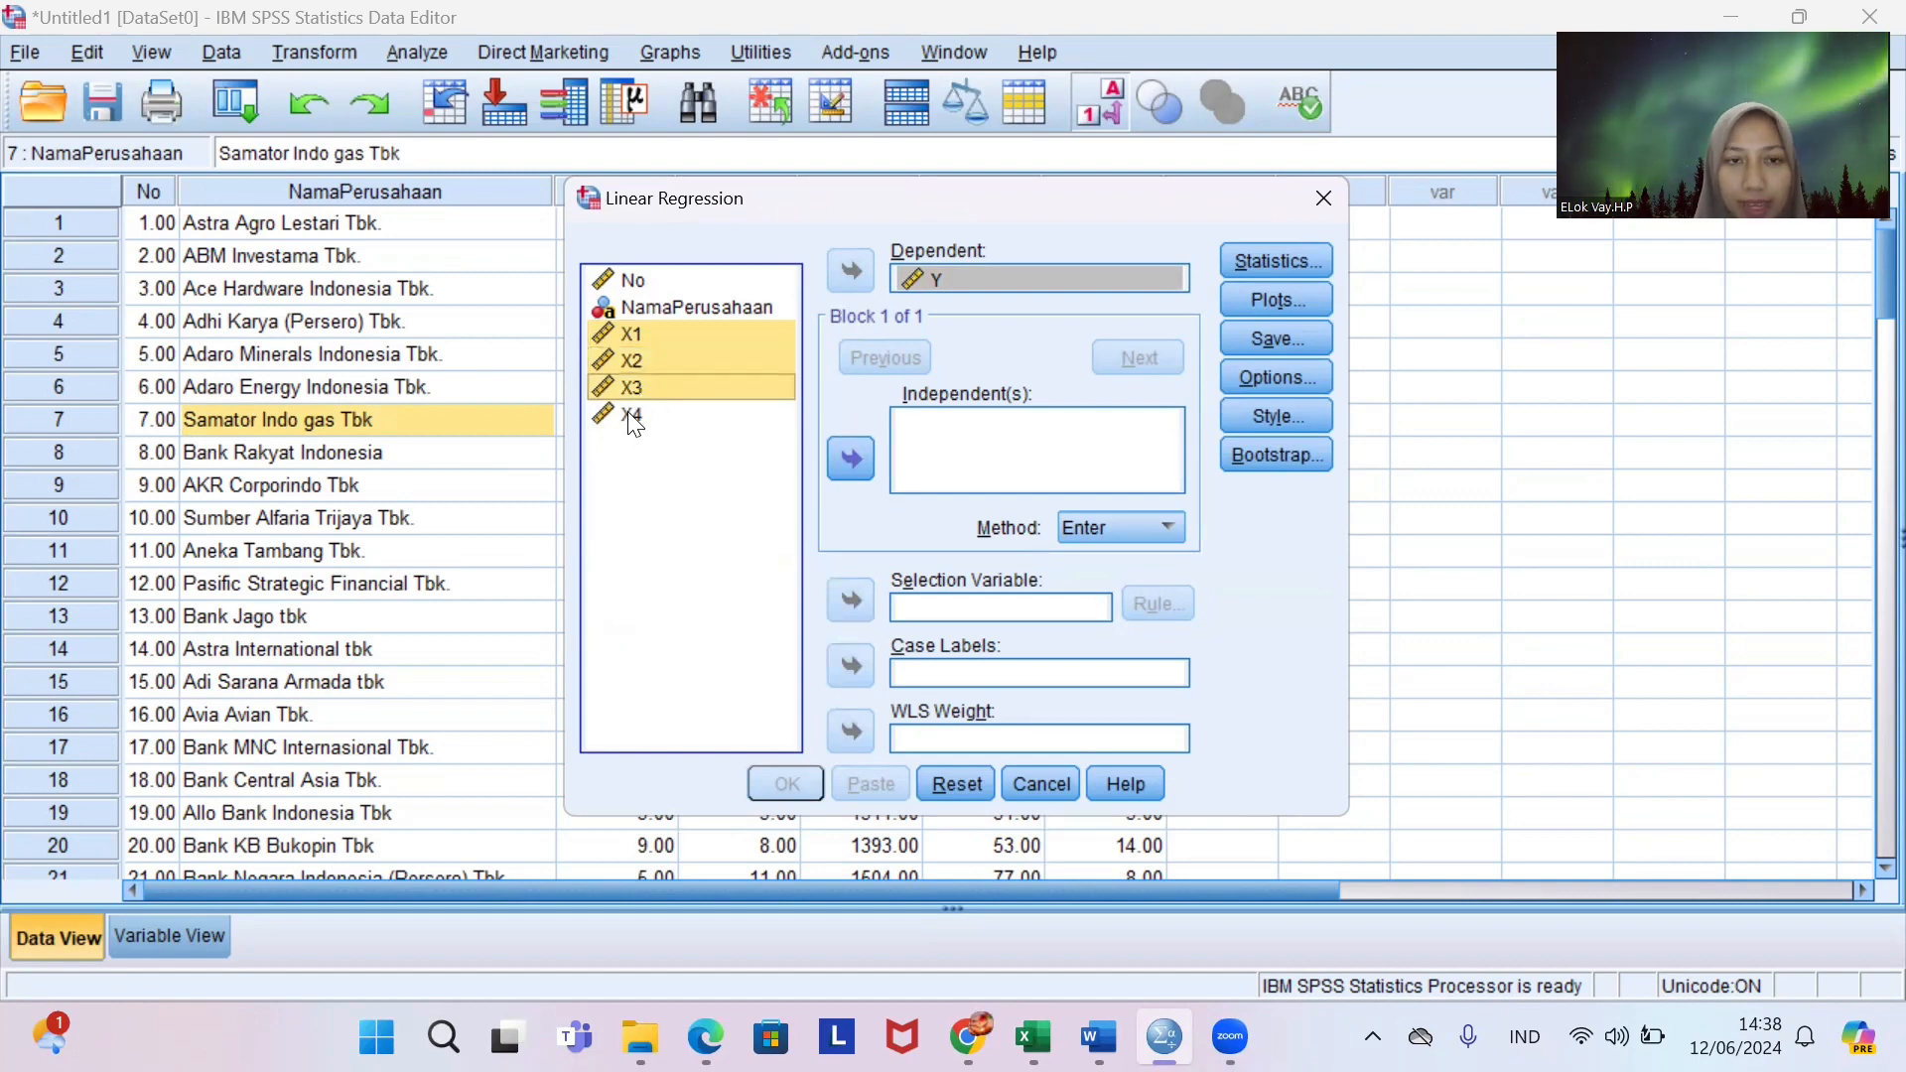
left_click(633, 415, "ctrl")
left_click(852, 457)
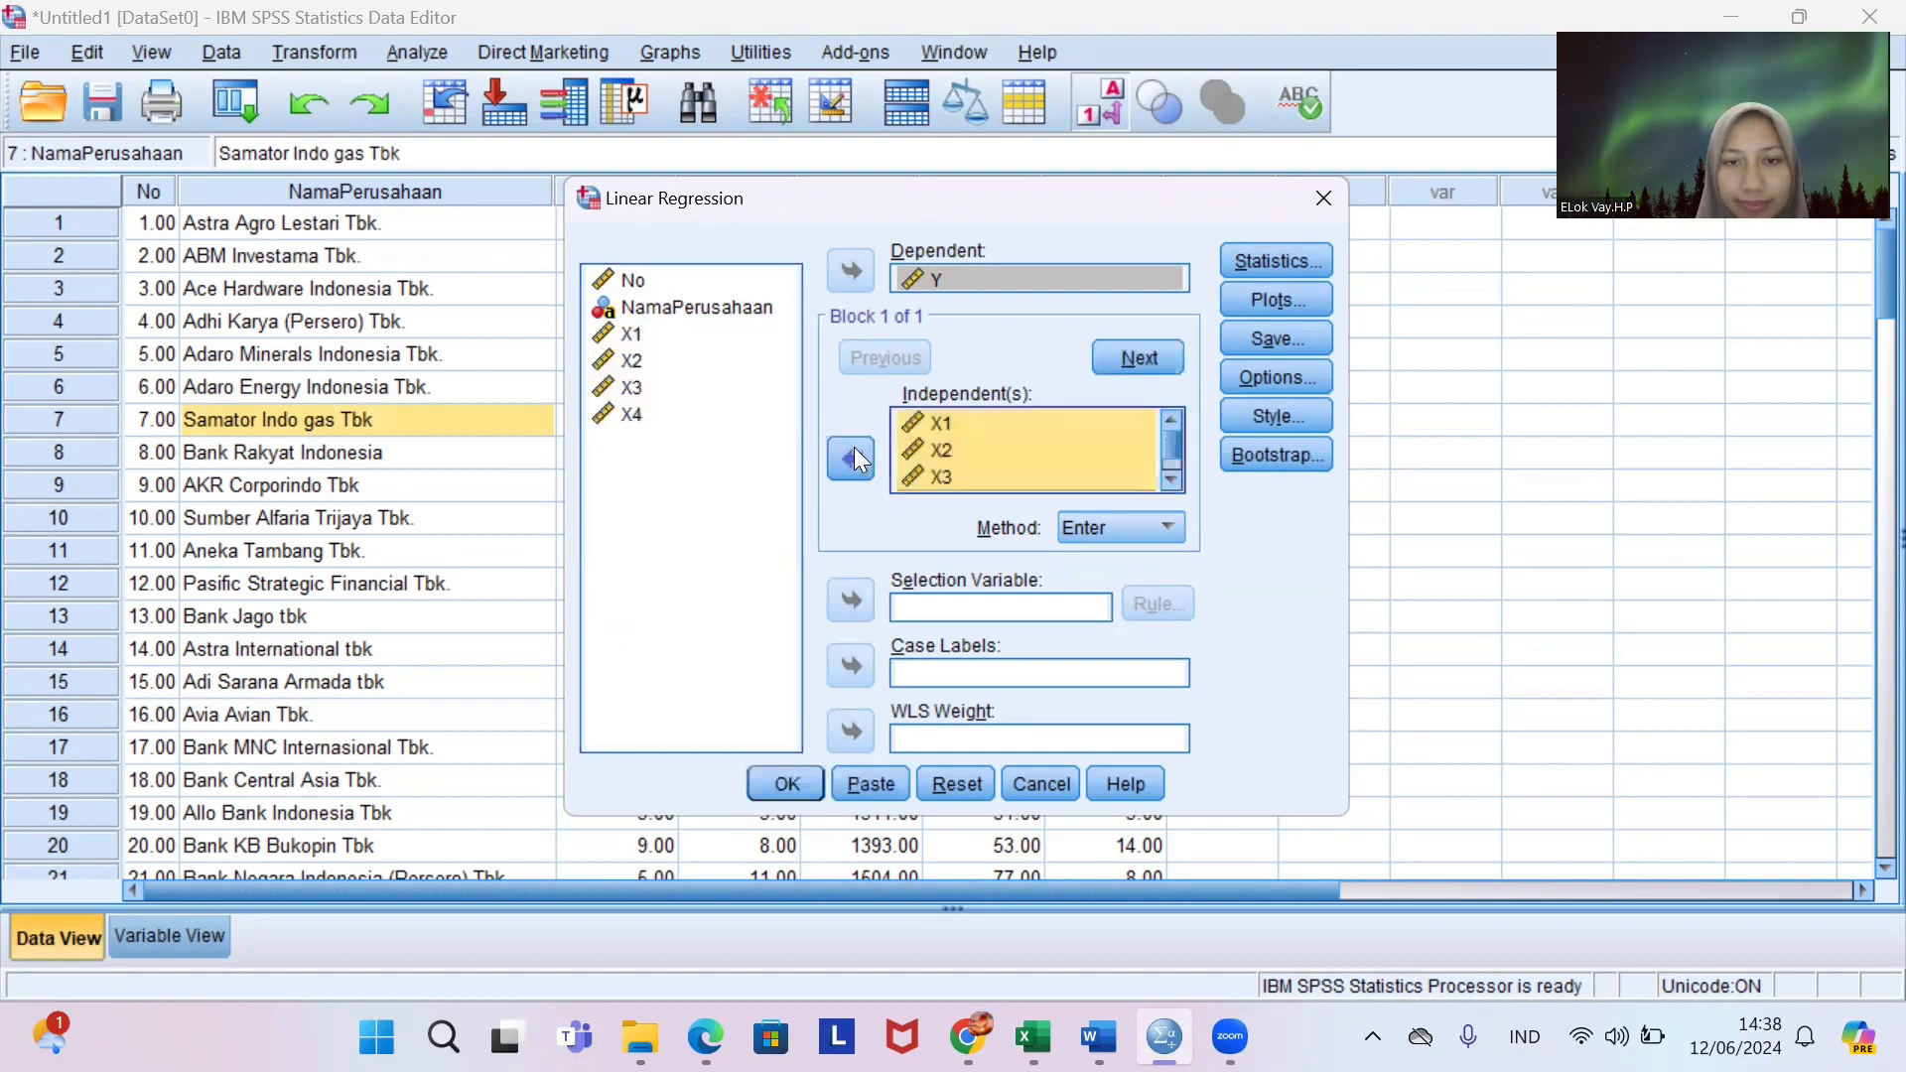
Include descriptives, collinearity diagnostics and the Durbin-Watson residual test in the regression statistics.
left_click(1268, 256)
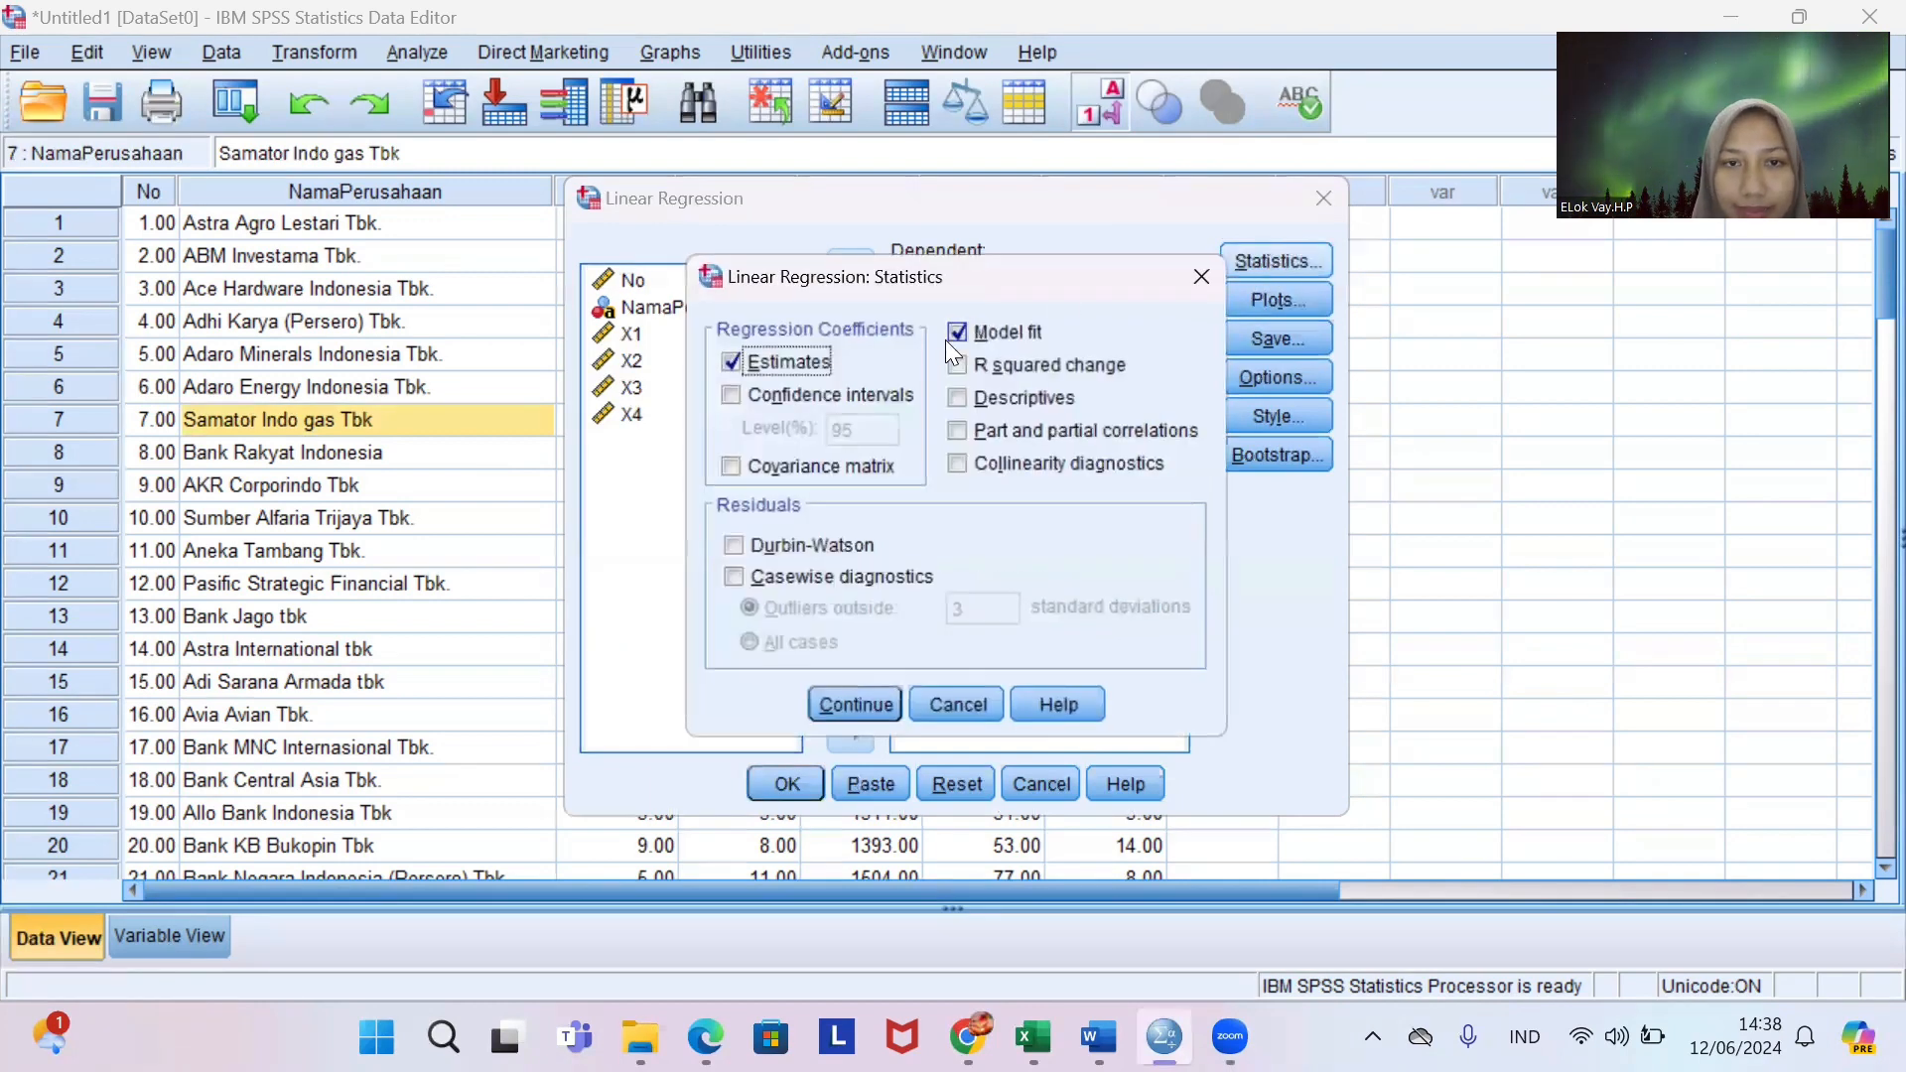
left_click(963, 405)
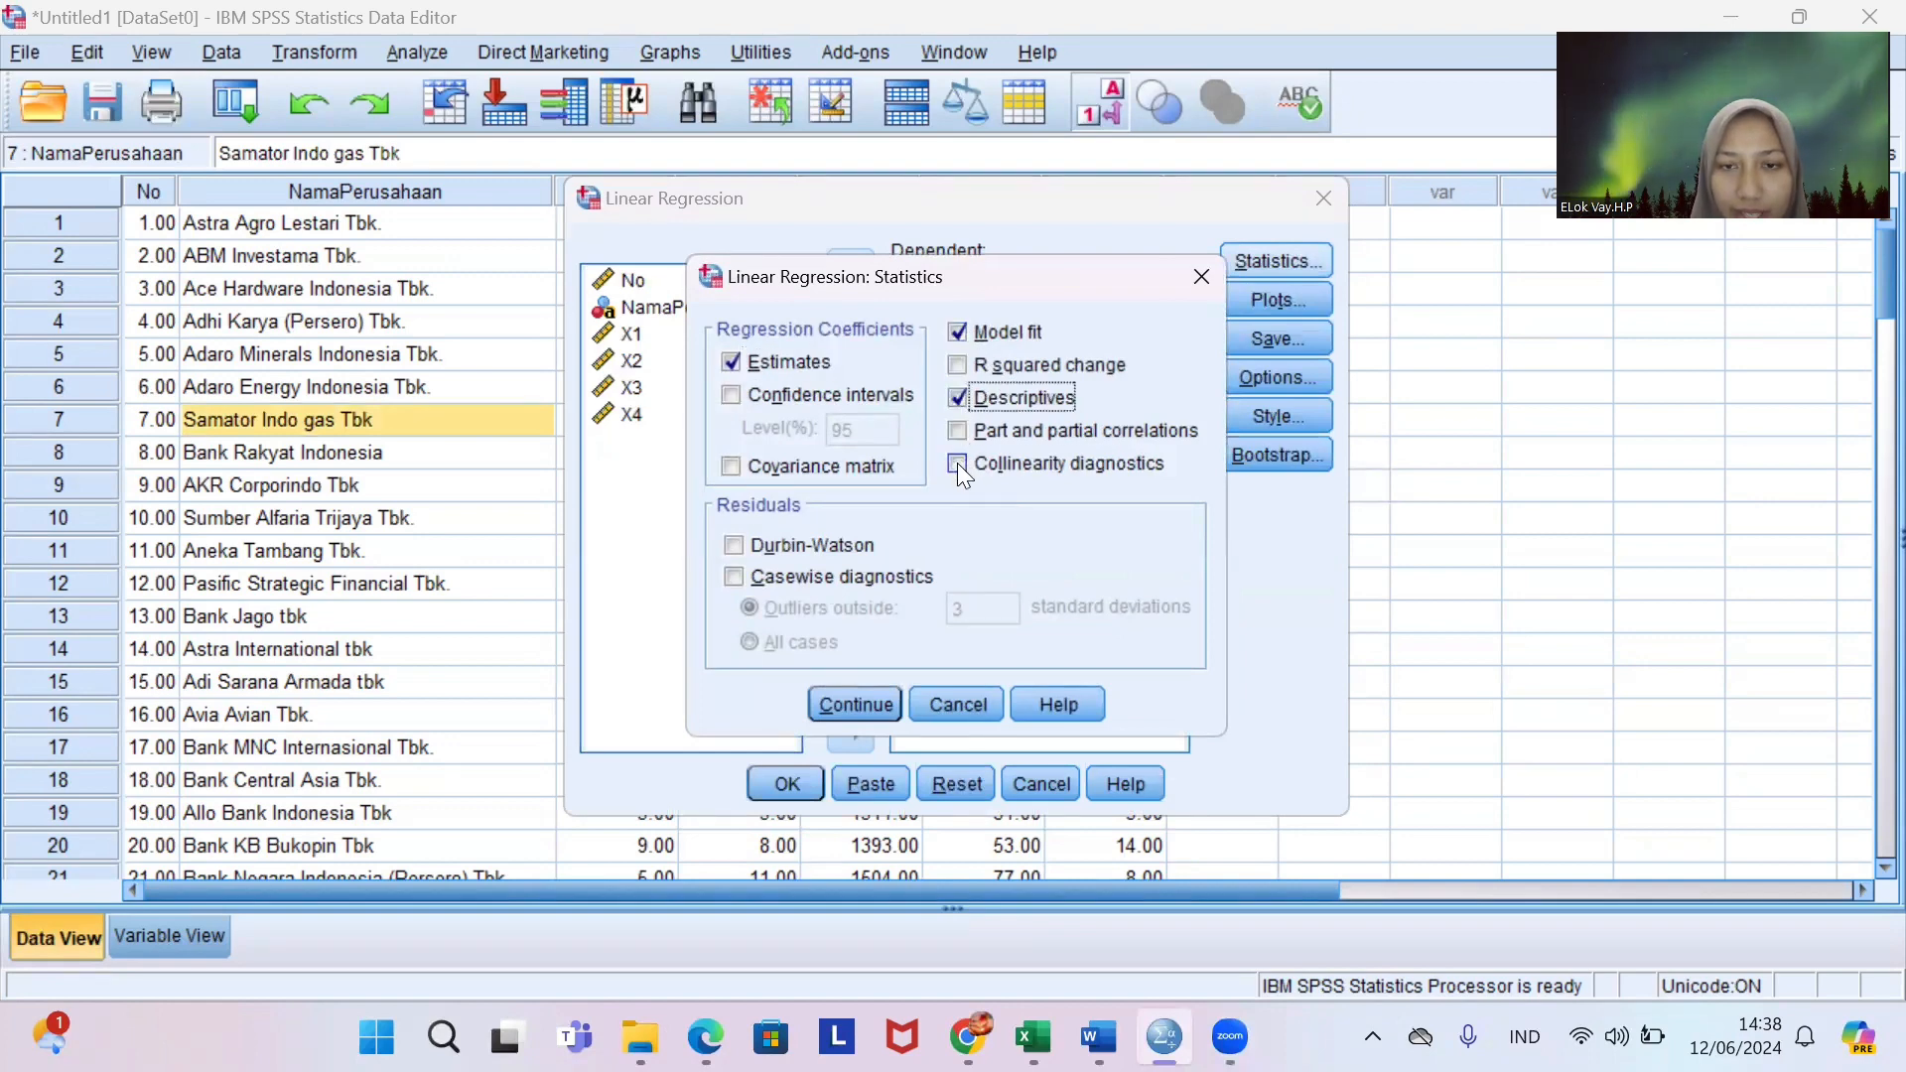
left_click(957, 462)
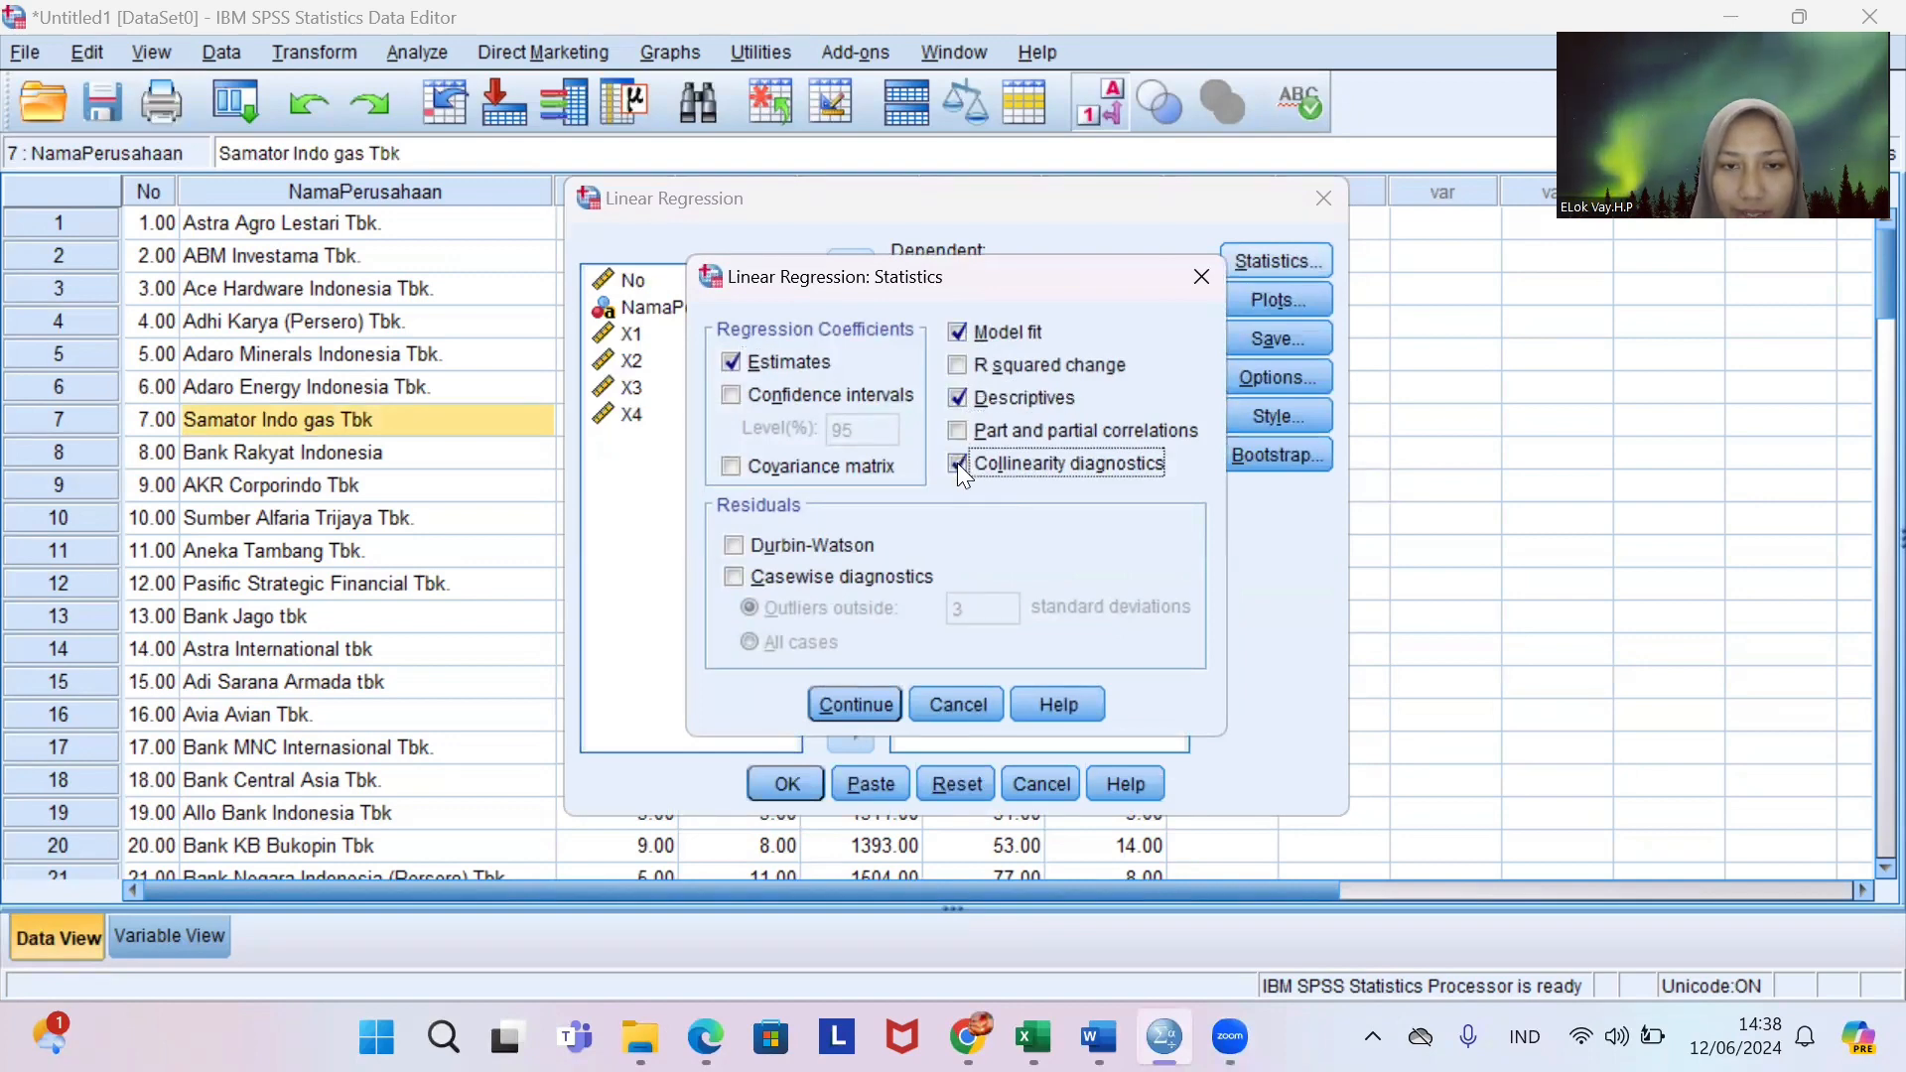
left_click(734, 544)
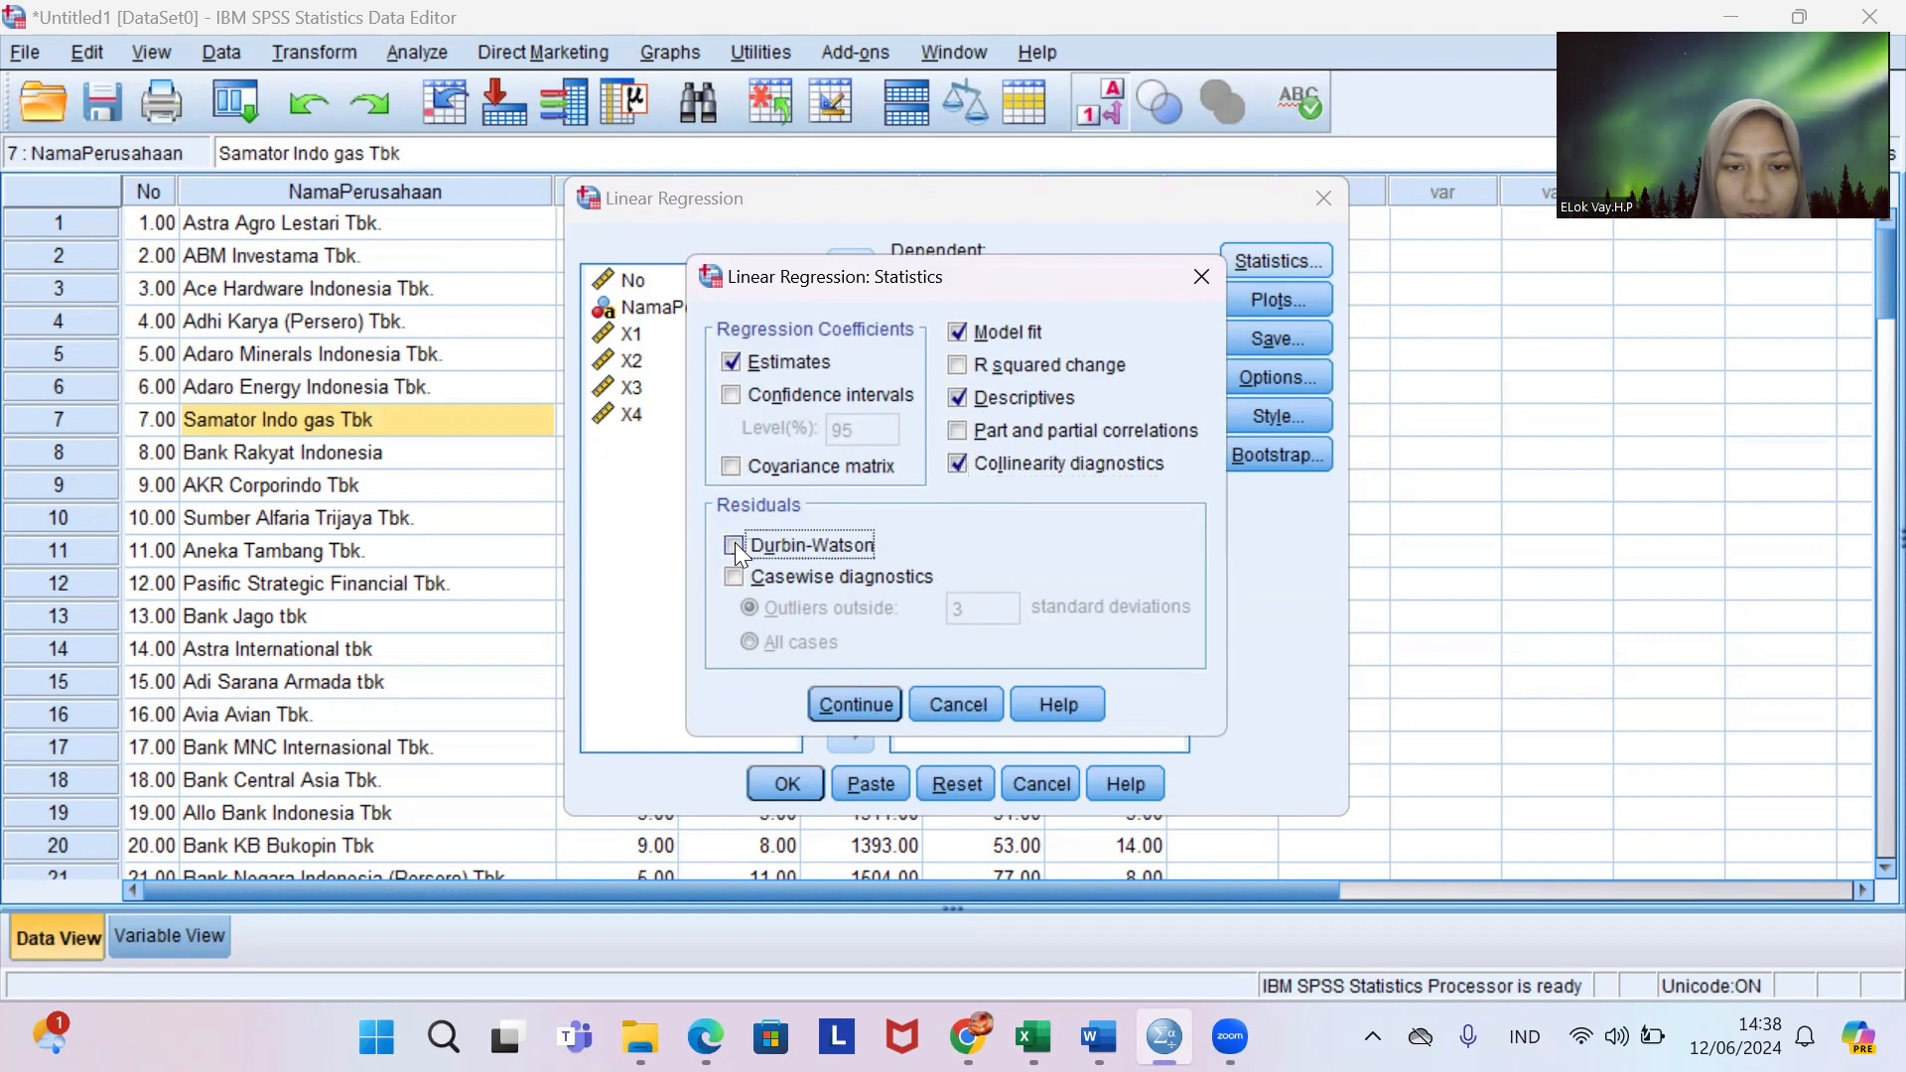
left_click(871, 700)
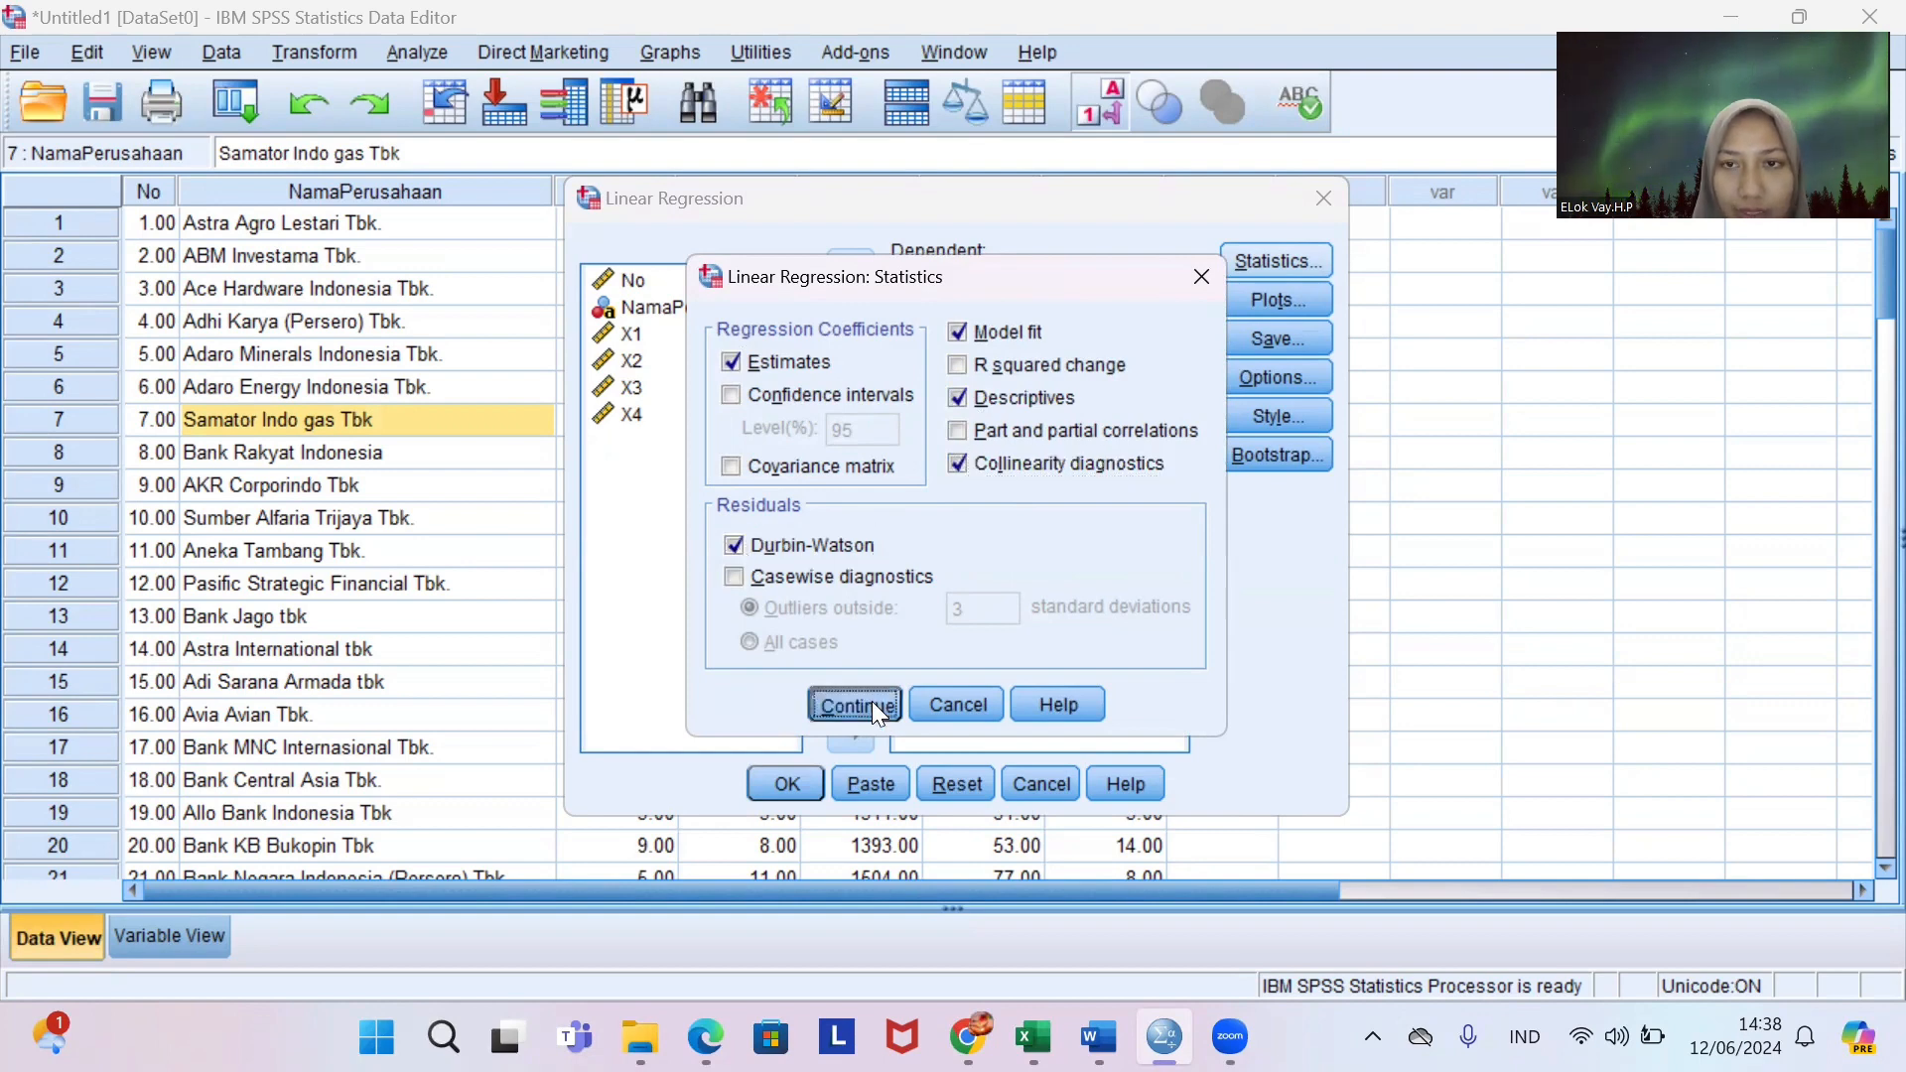
Configure a scatterplot with *SRESID on Y and *ZPRED on X, plus a histogram and normal probability plot of the standardized residuals.
left_click(1237, 302)
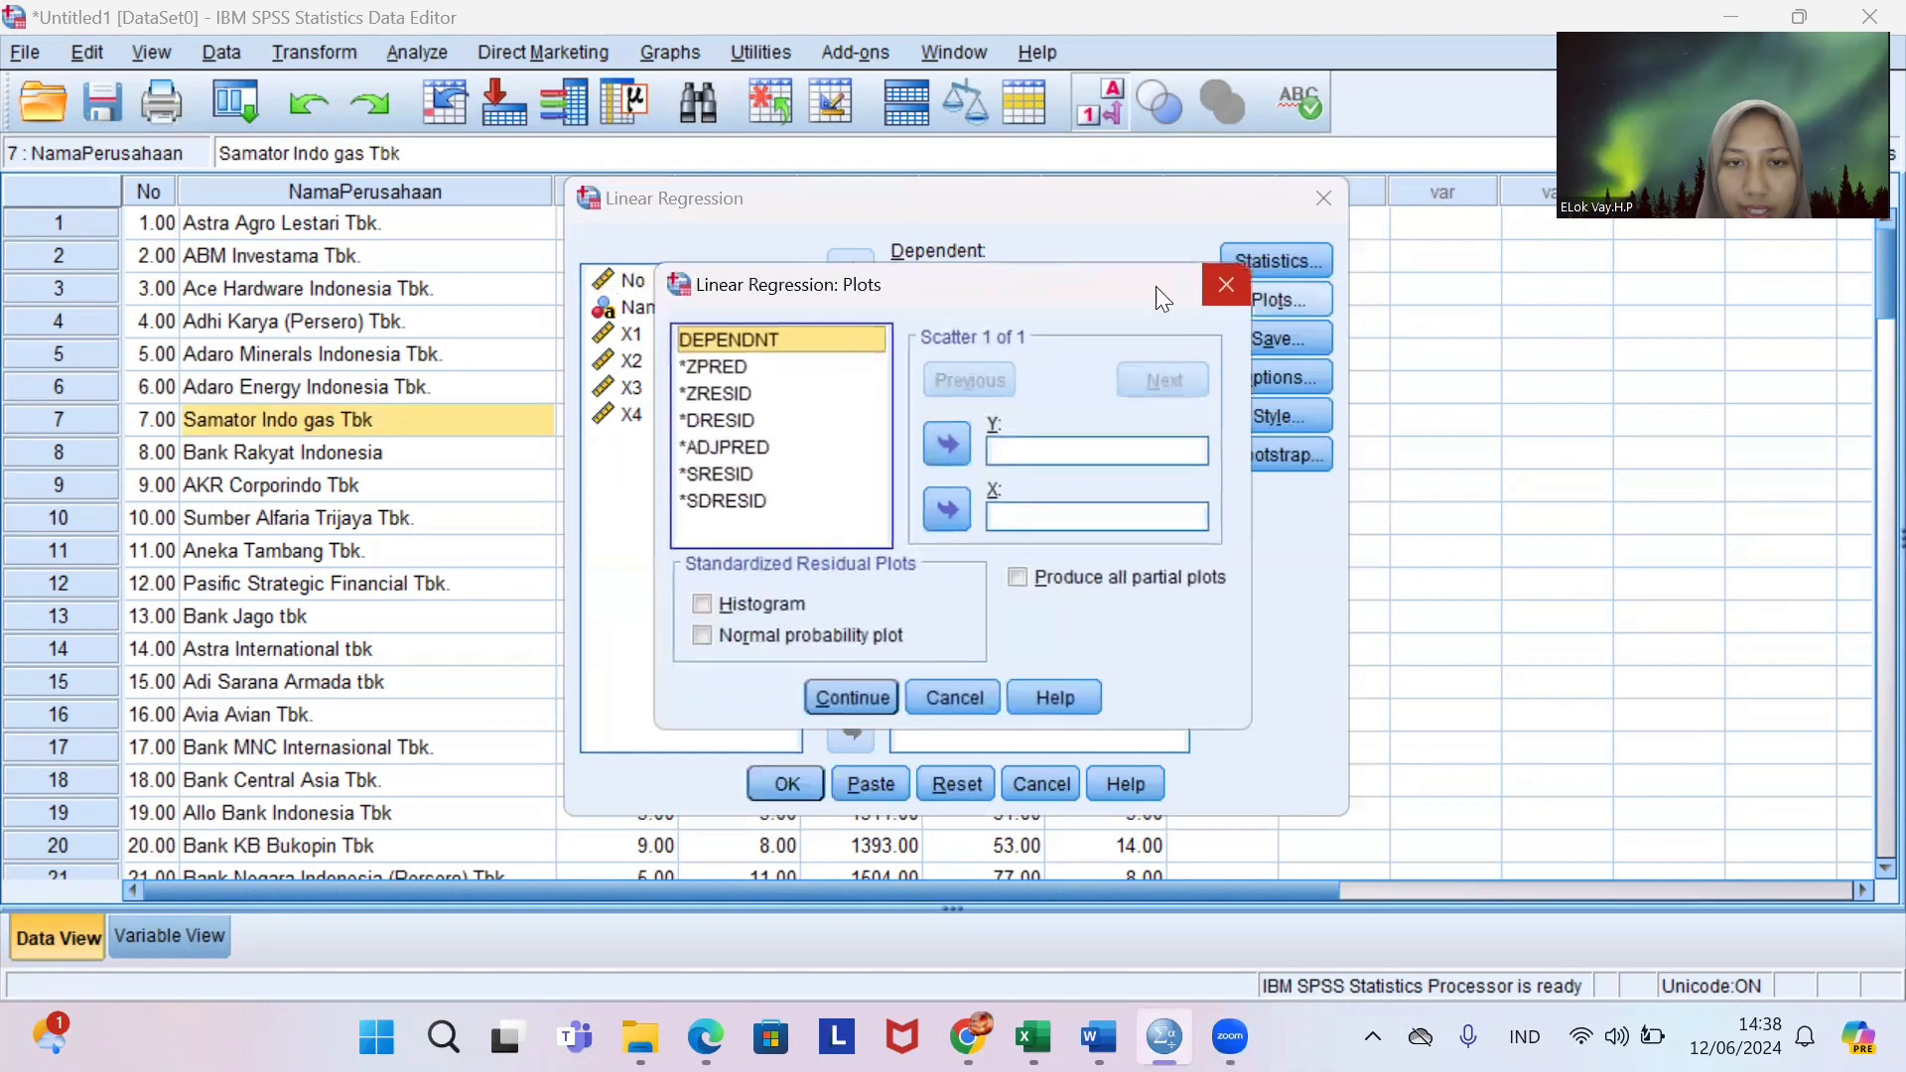
left_click(725, 472)
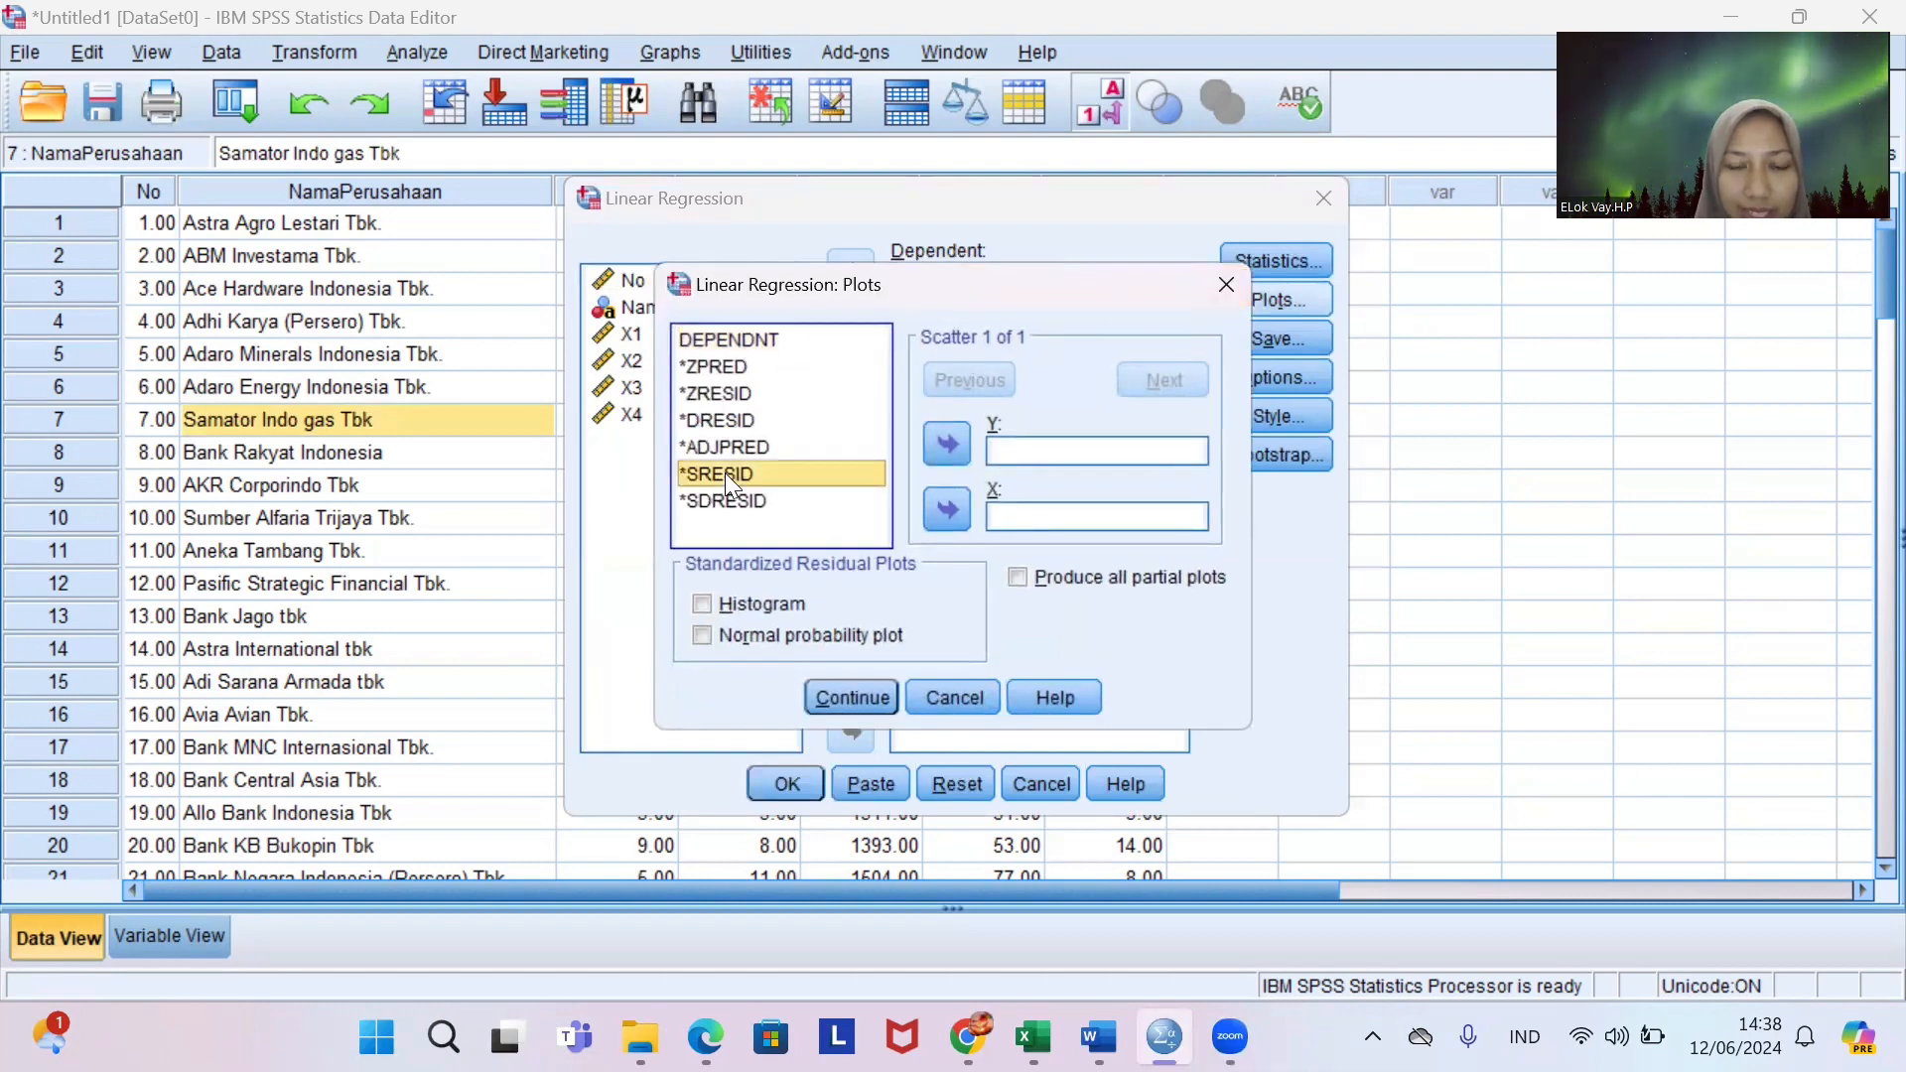
left_click(947, 443)
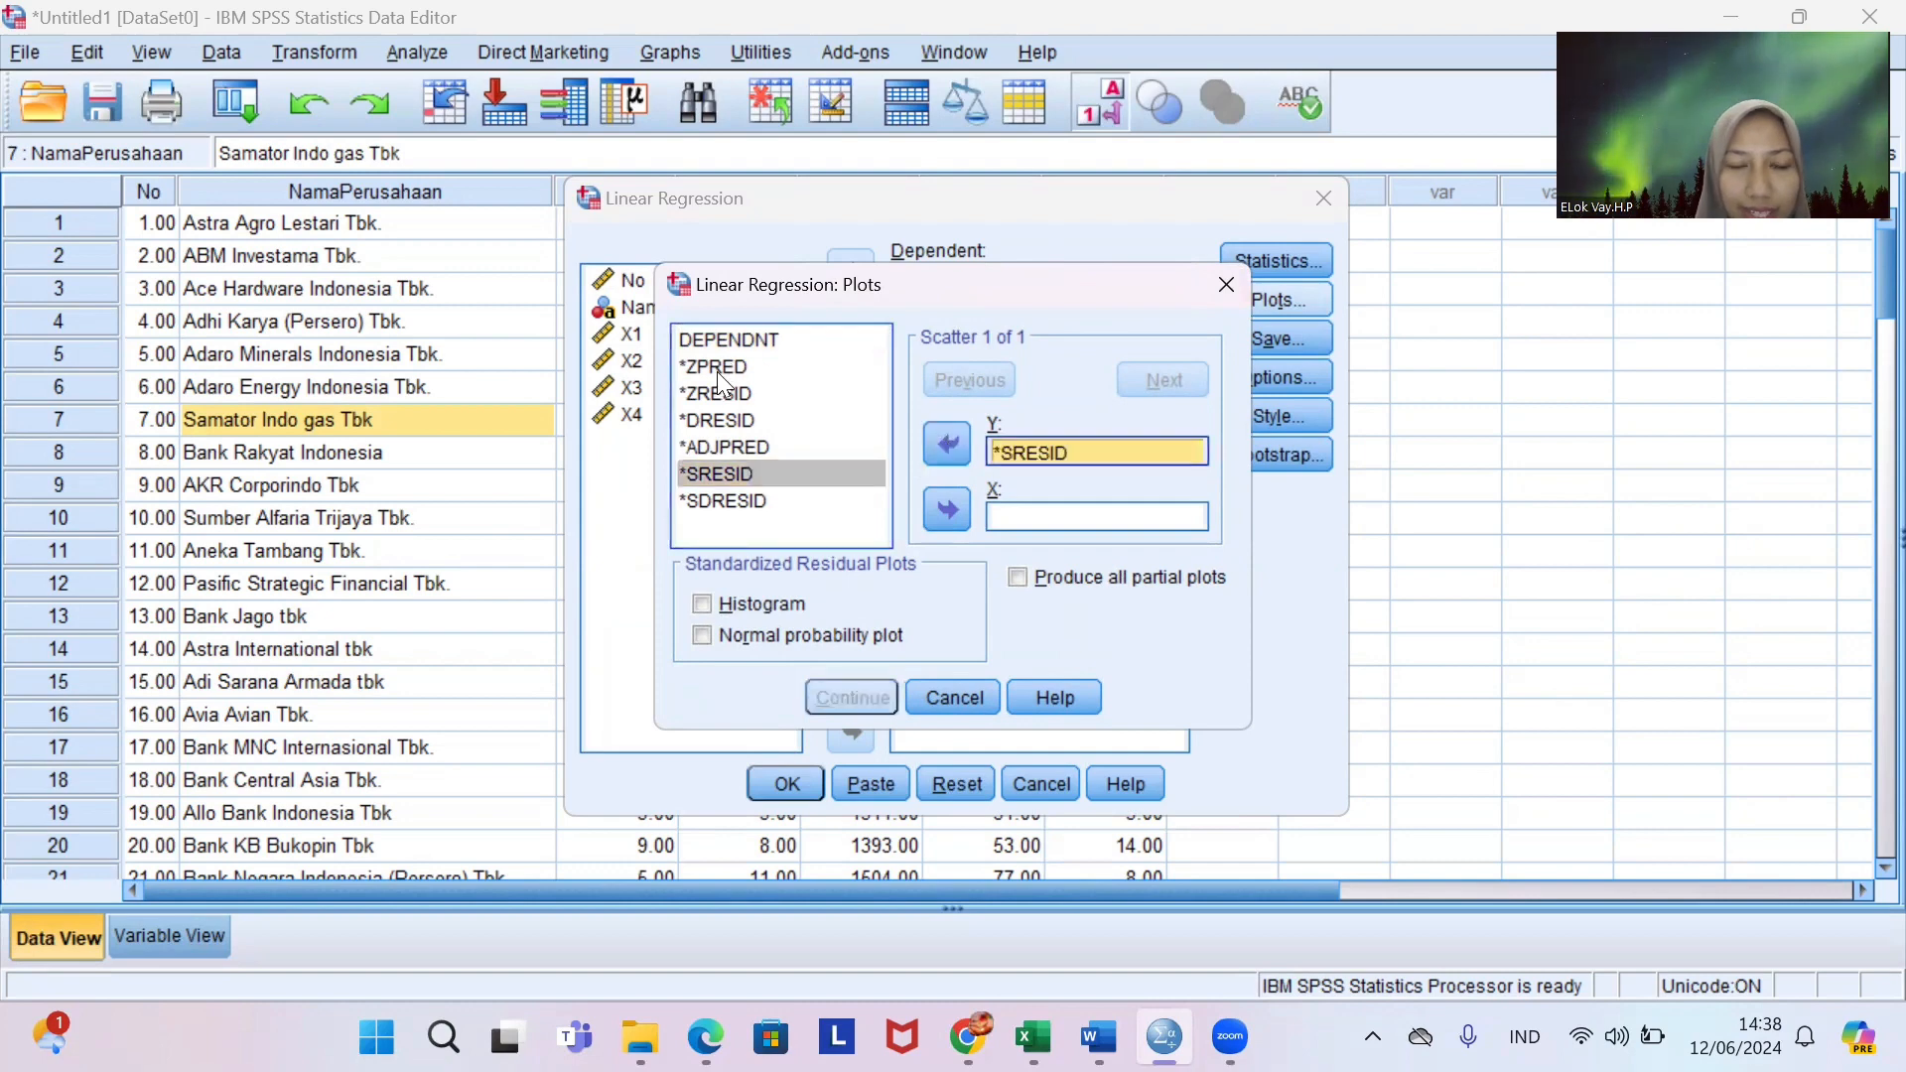
left_click(717, 369)
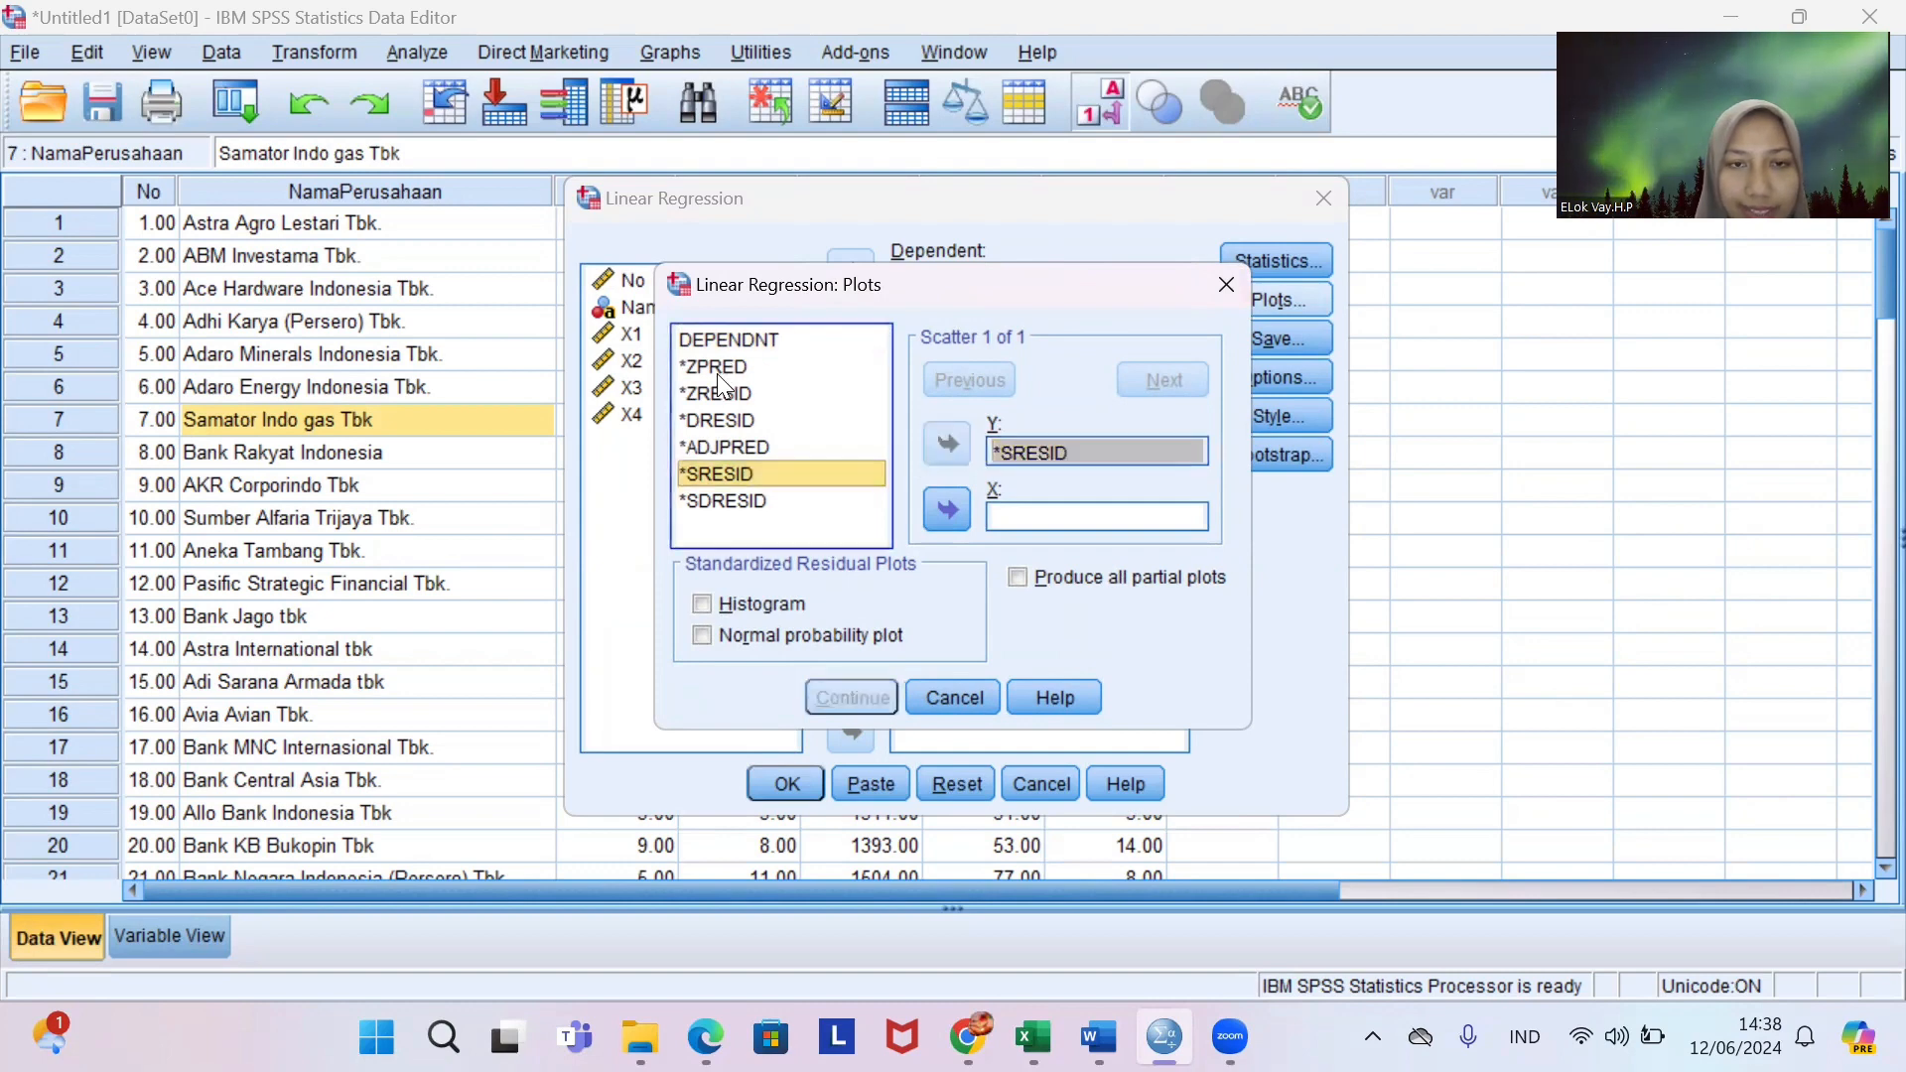
left_click(947, 511)
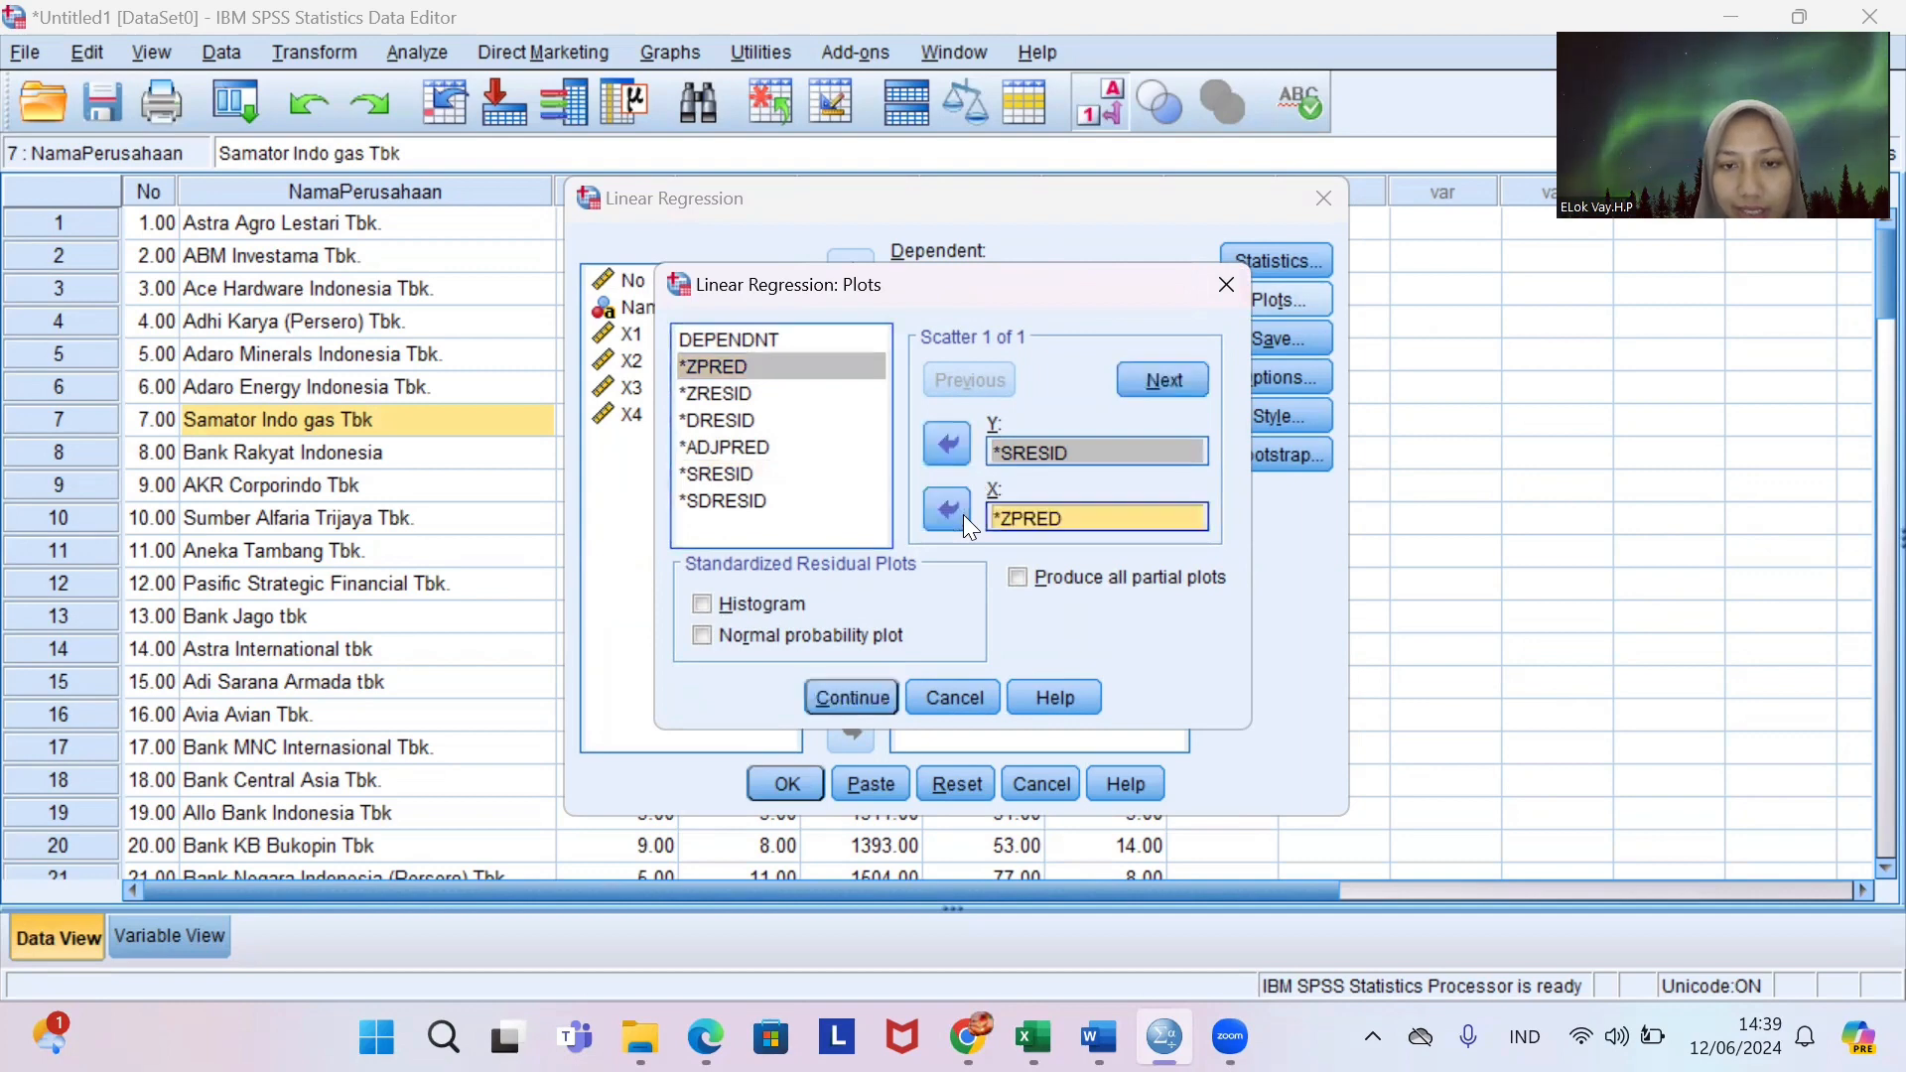
left_click(780, 603)
left_click(774, 634)
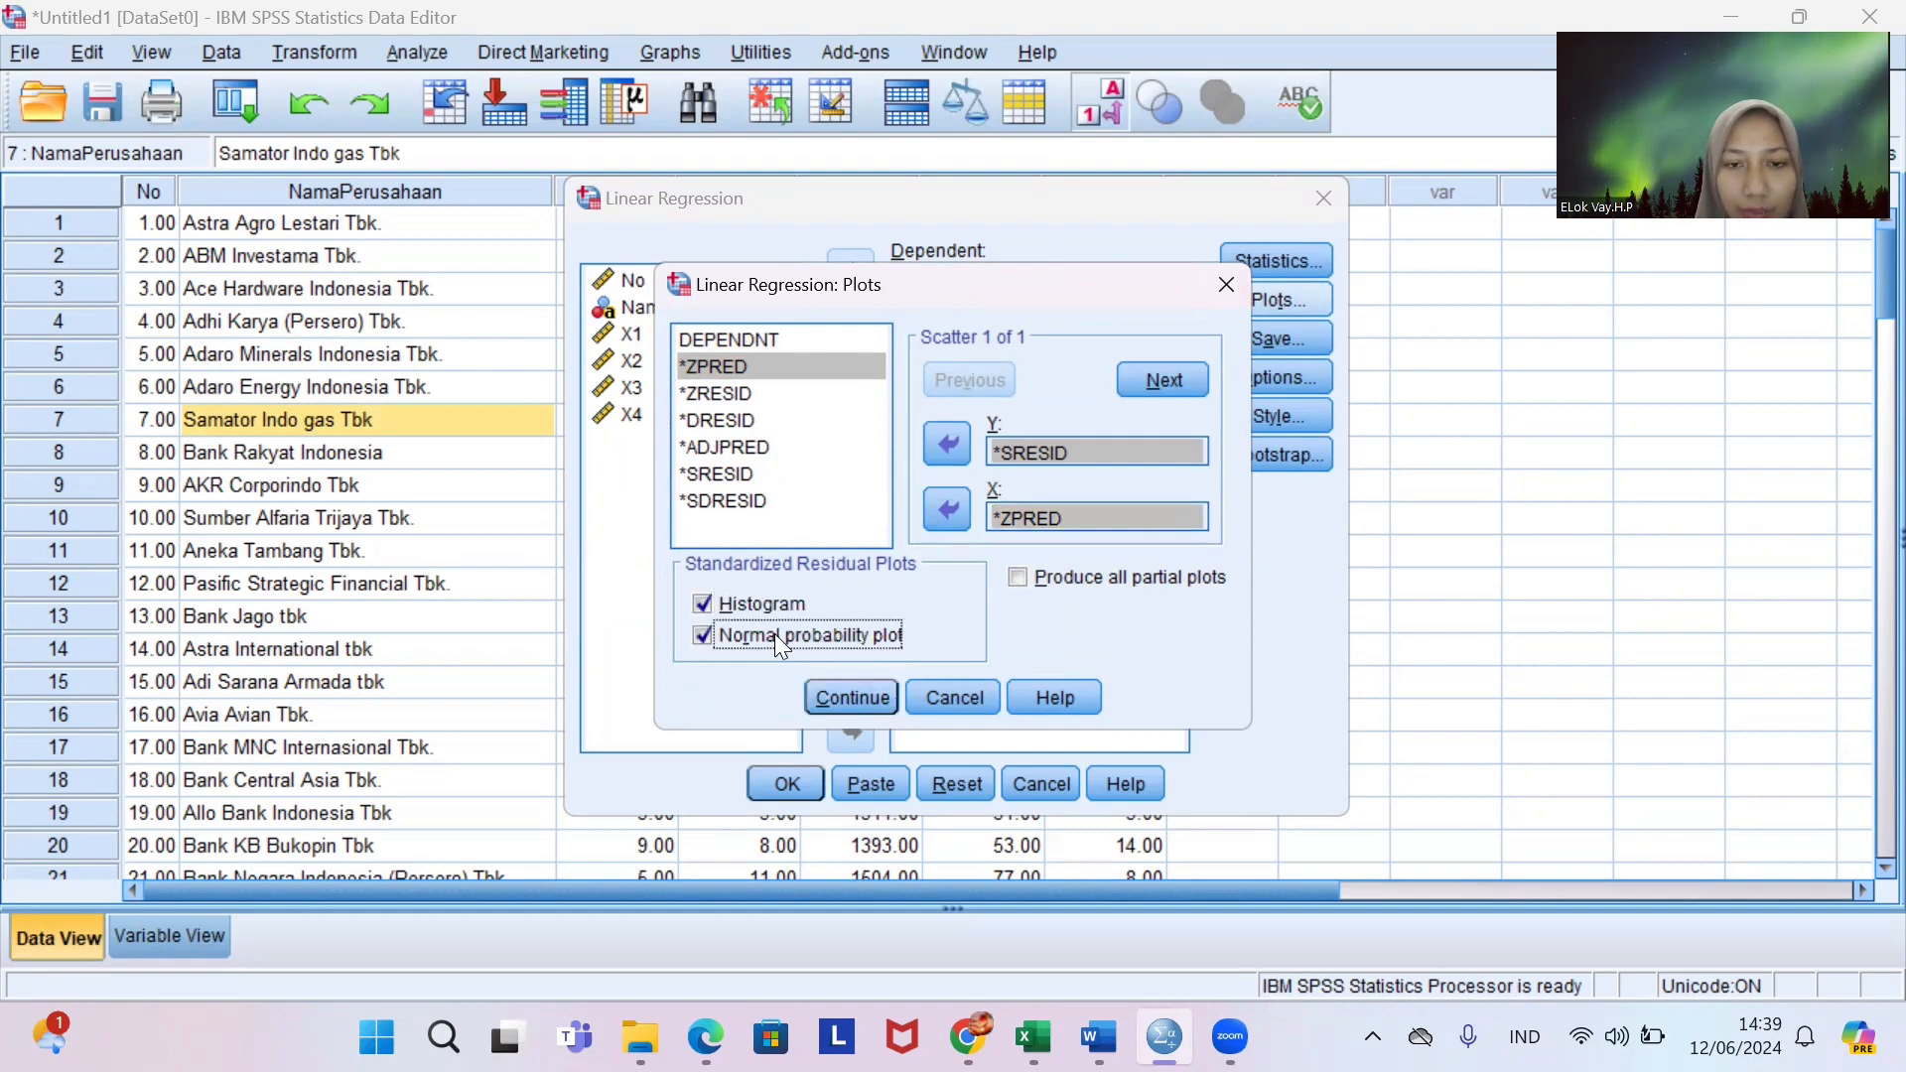
left_click(866, 695)
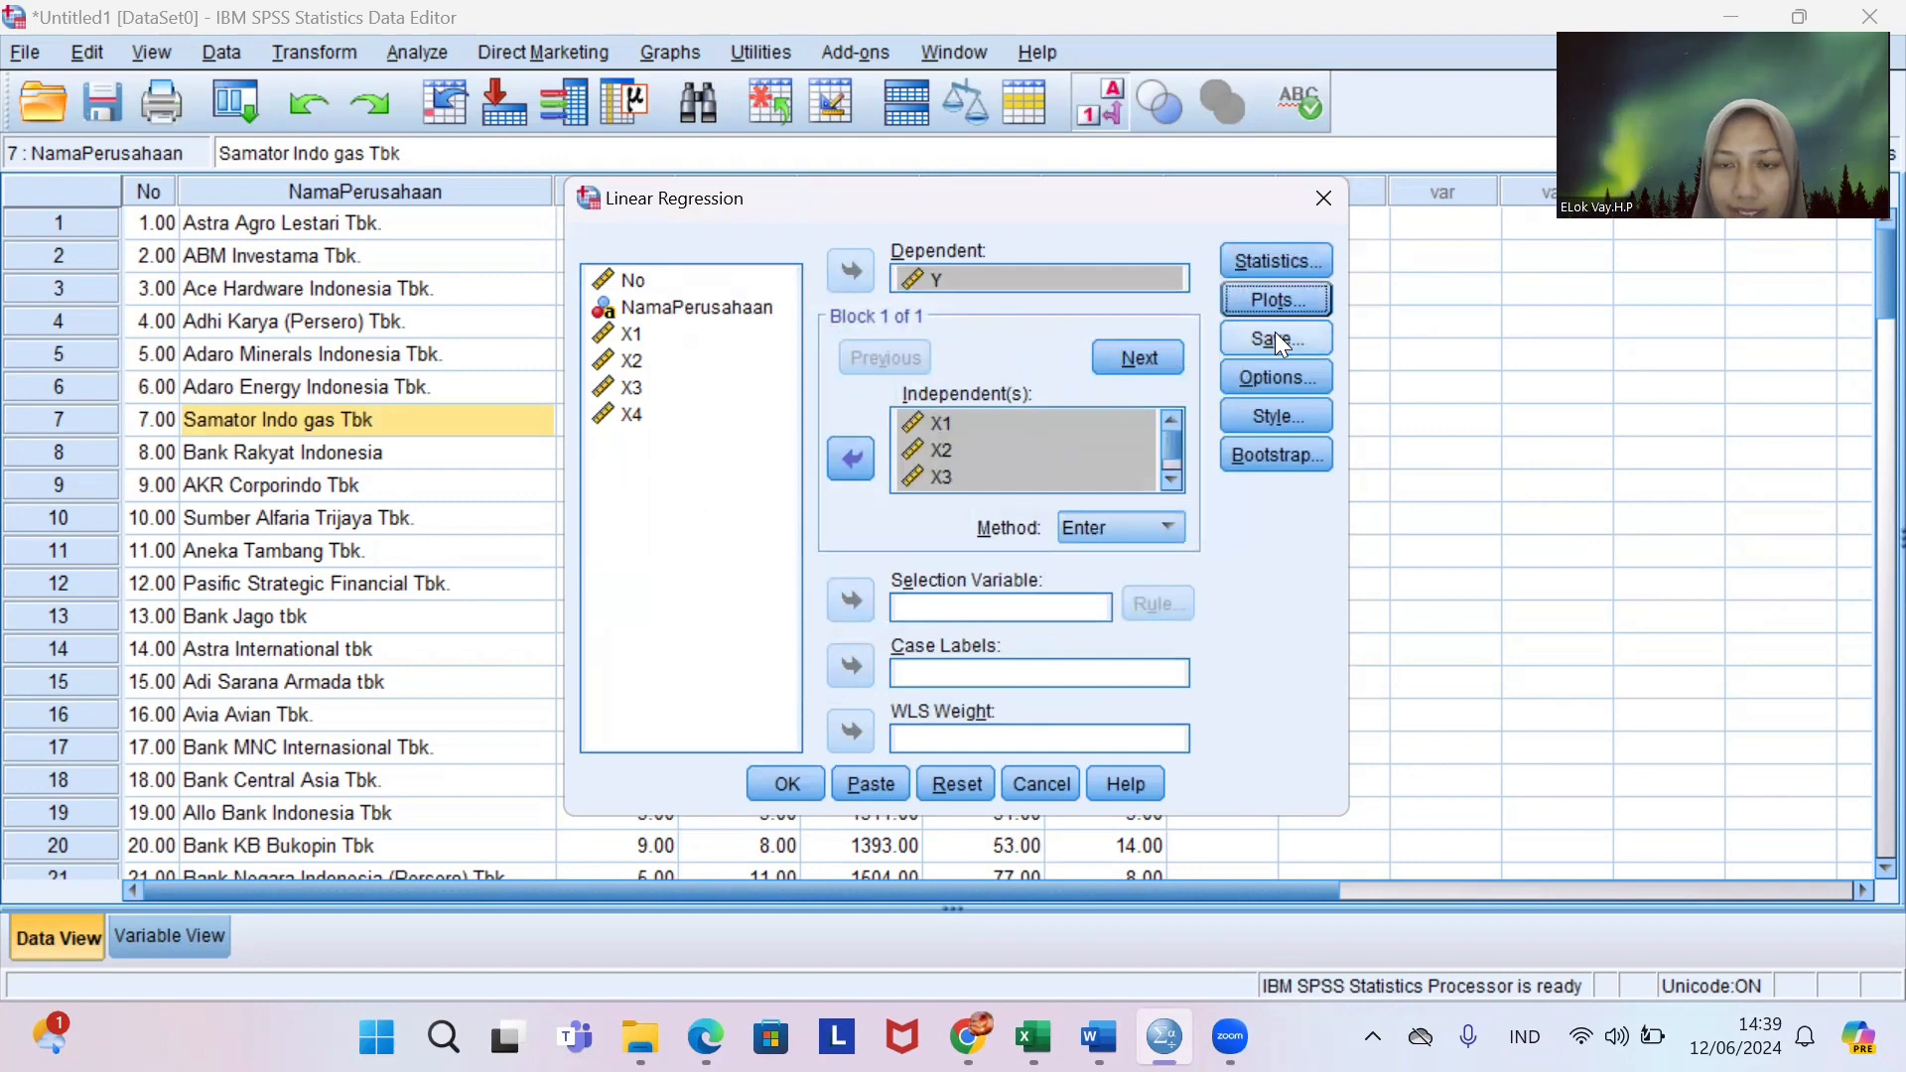
Set the regression to save unstandardized residuals and run the analysis.
left_click(1276, 335)
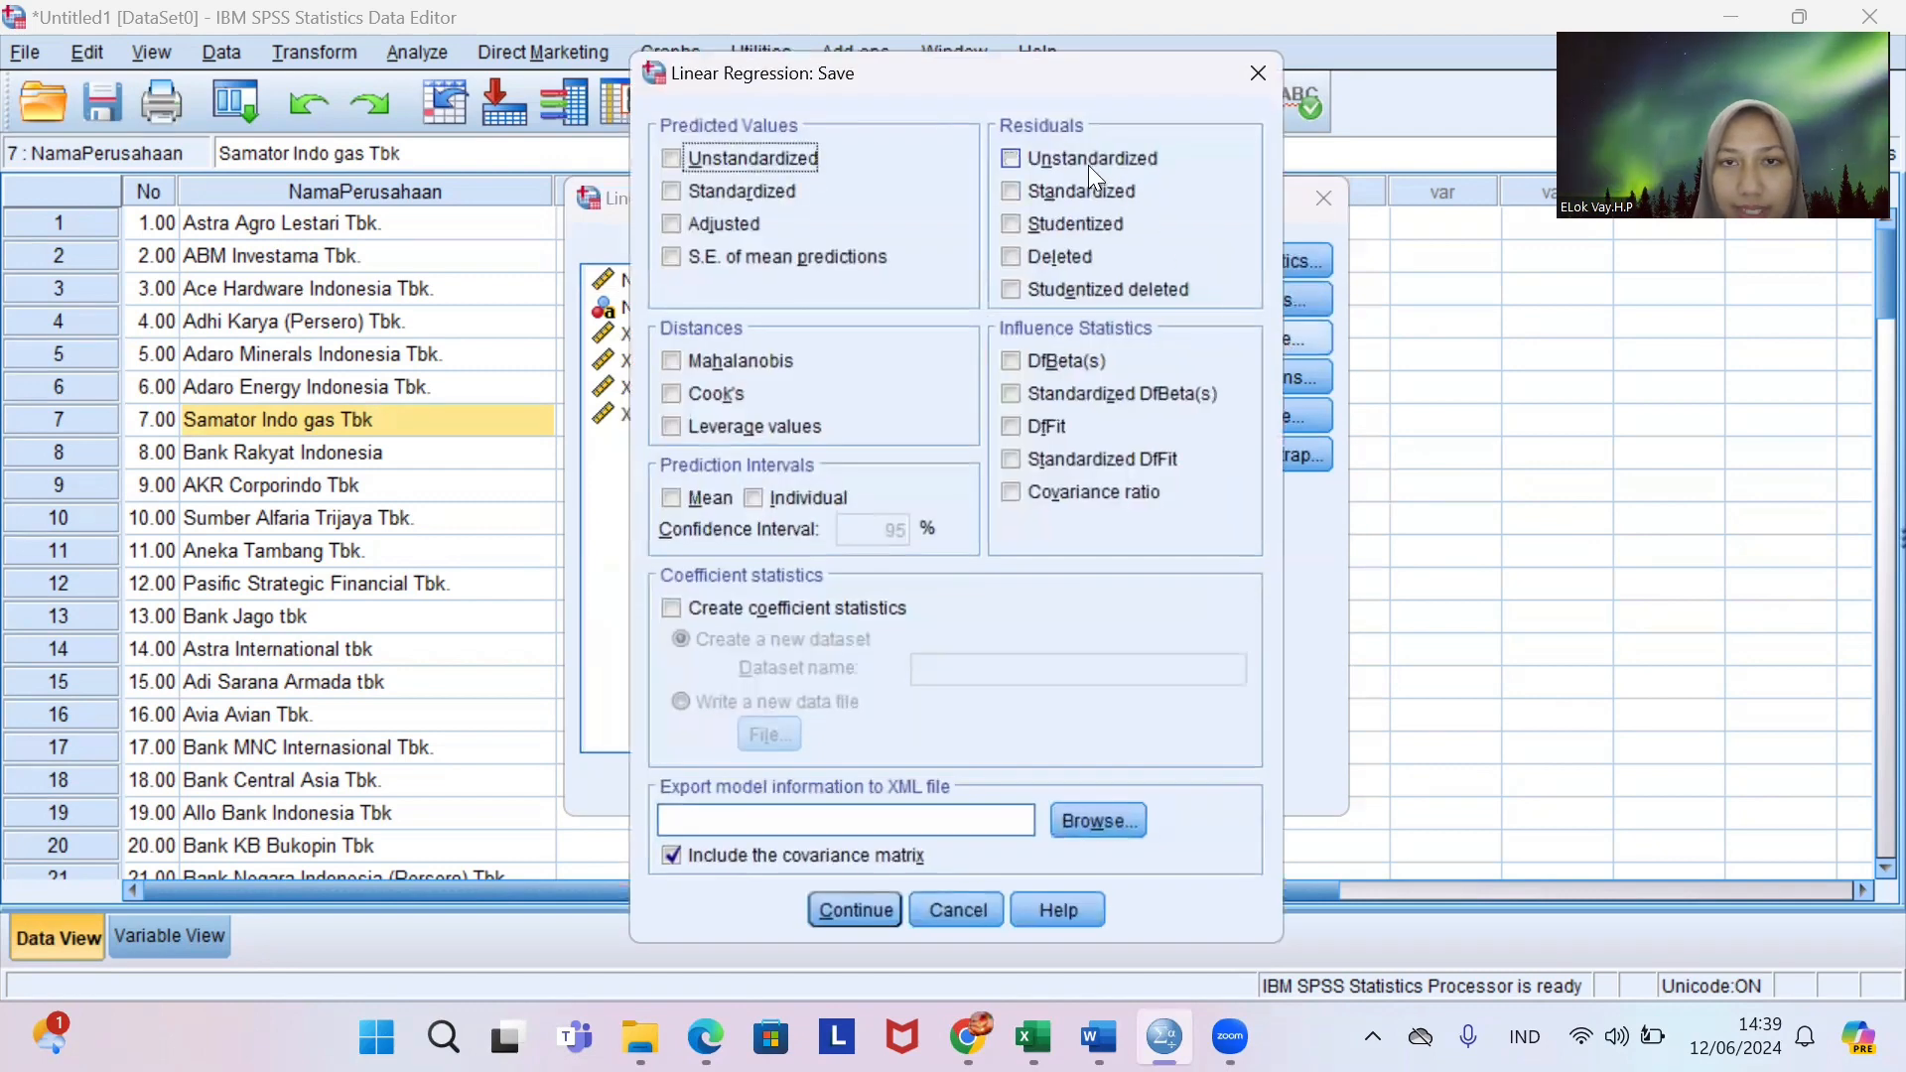
left_click(1021, 157)
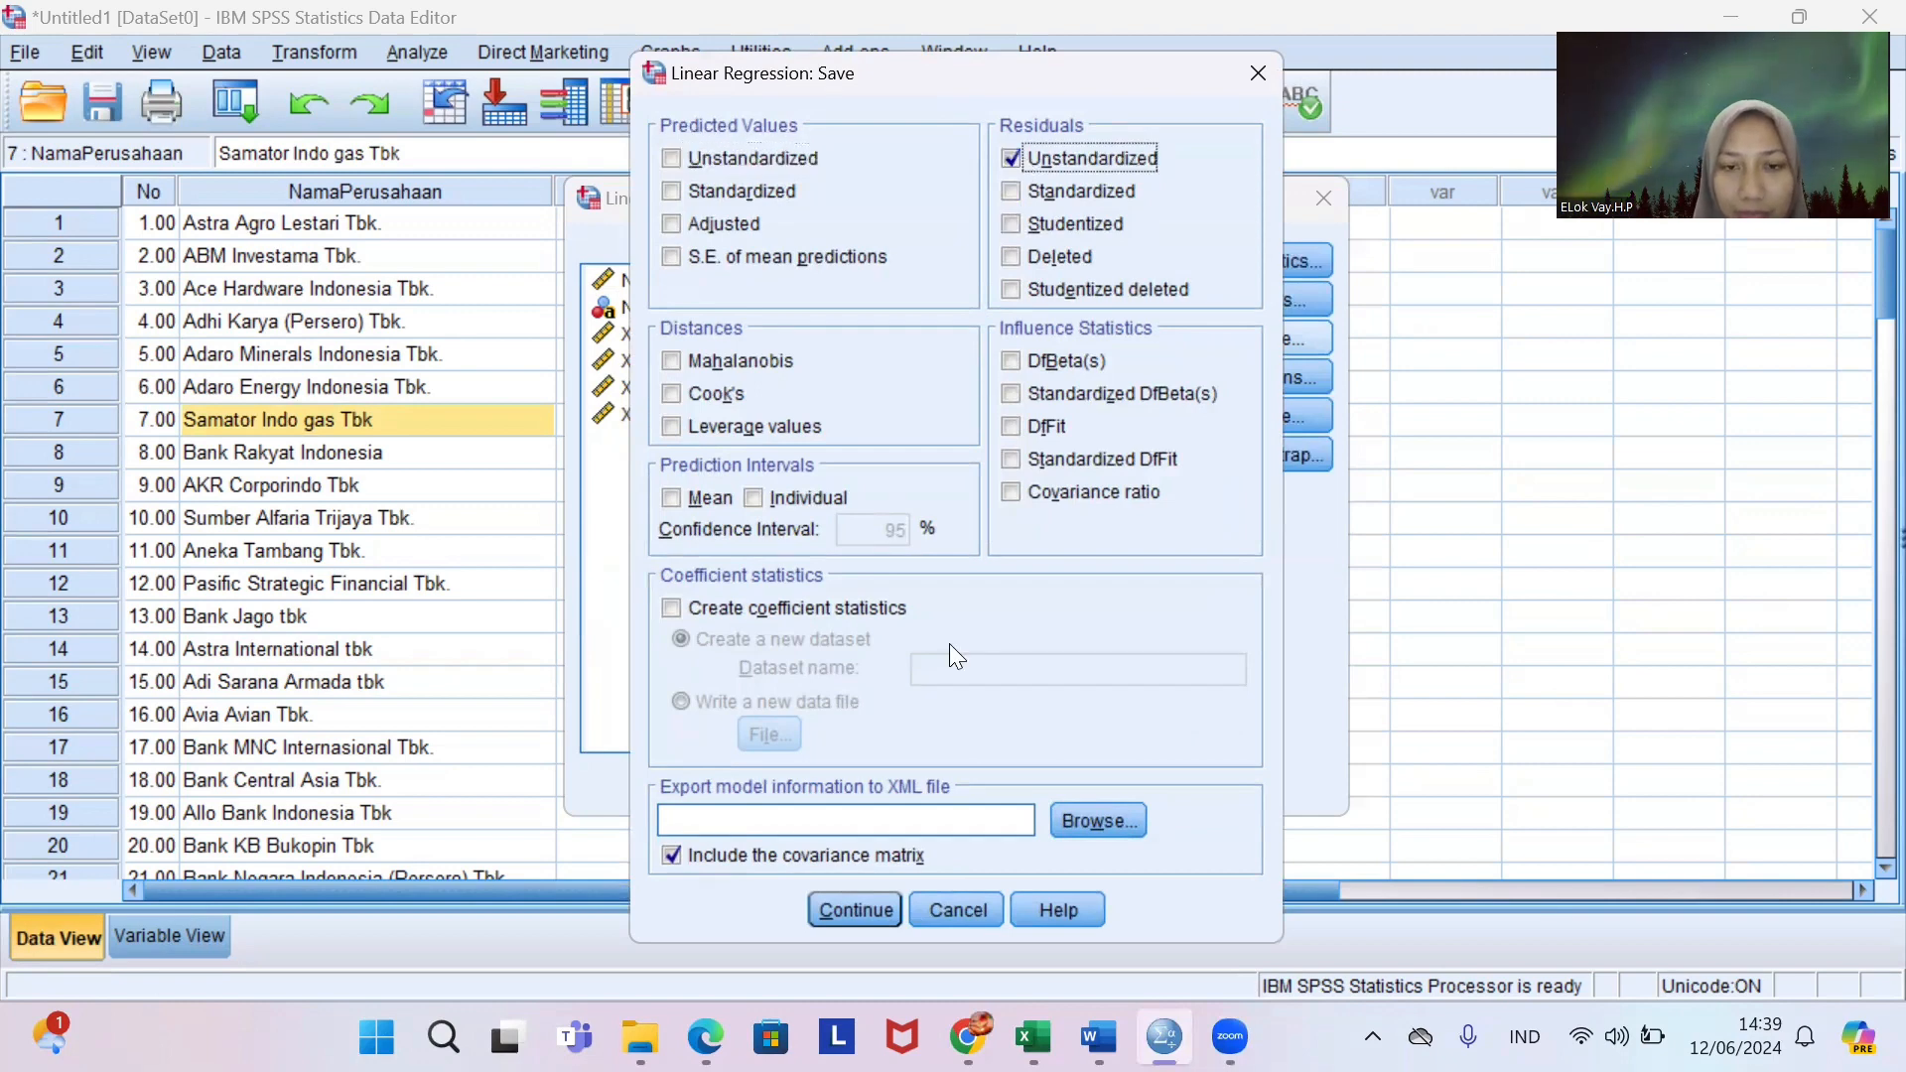
left_click(873, 906)
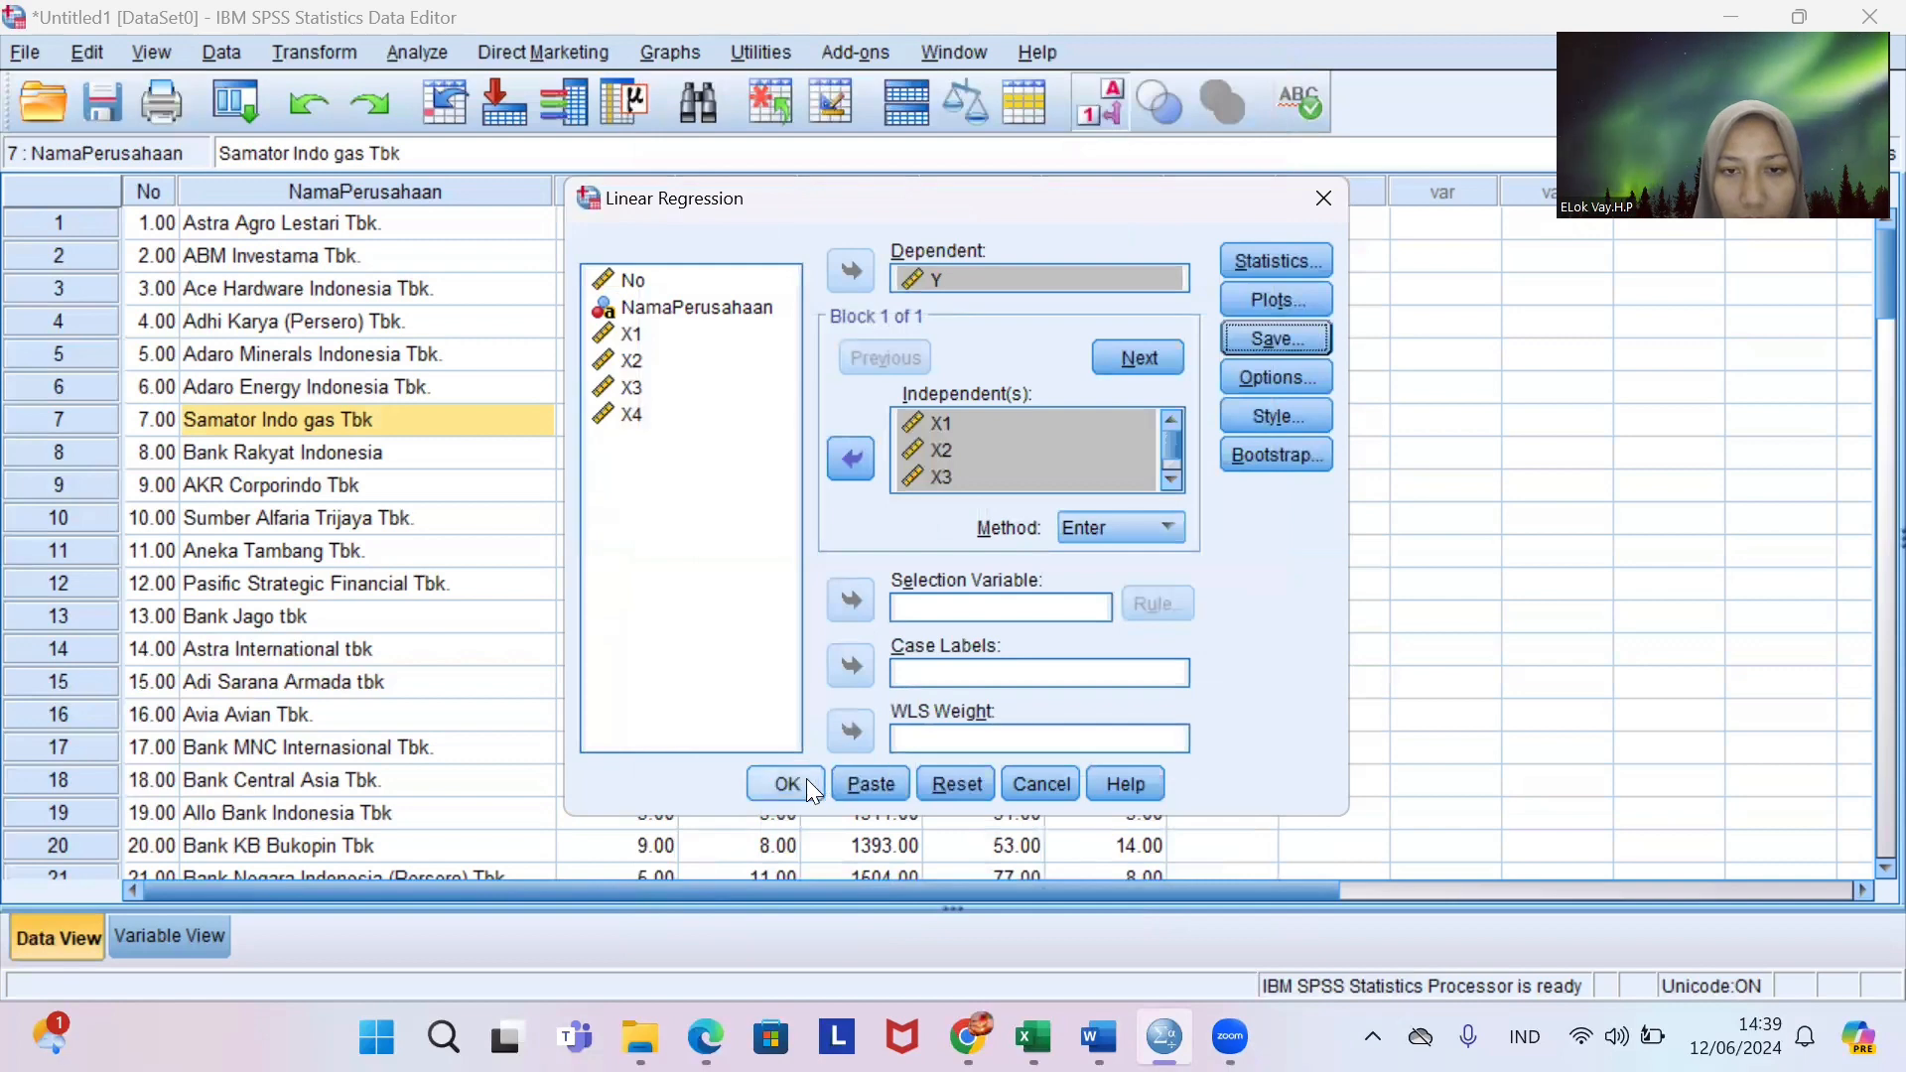
left_click(799, 779)
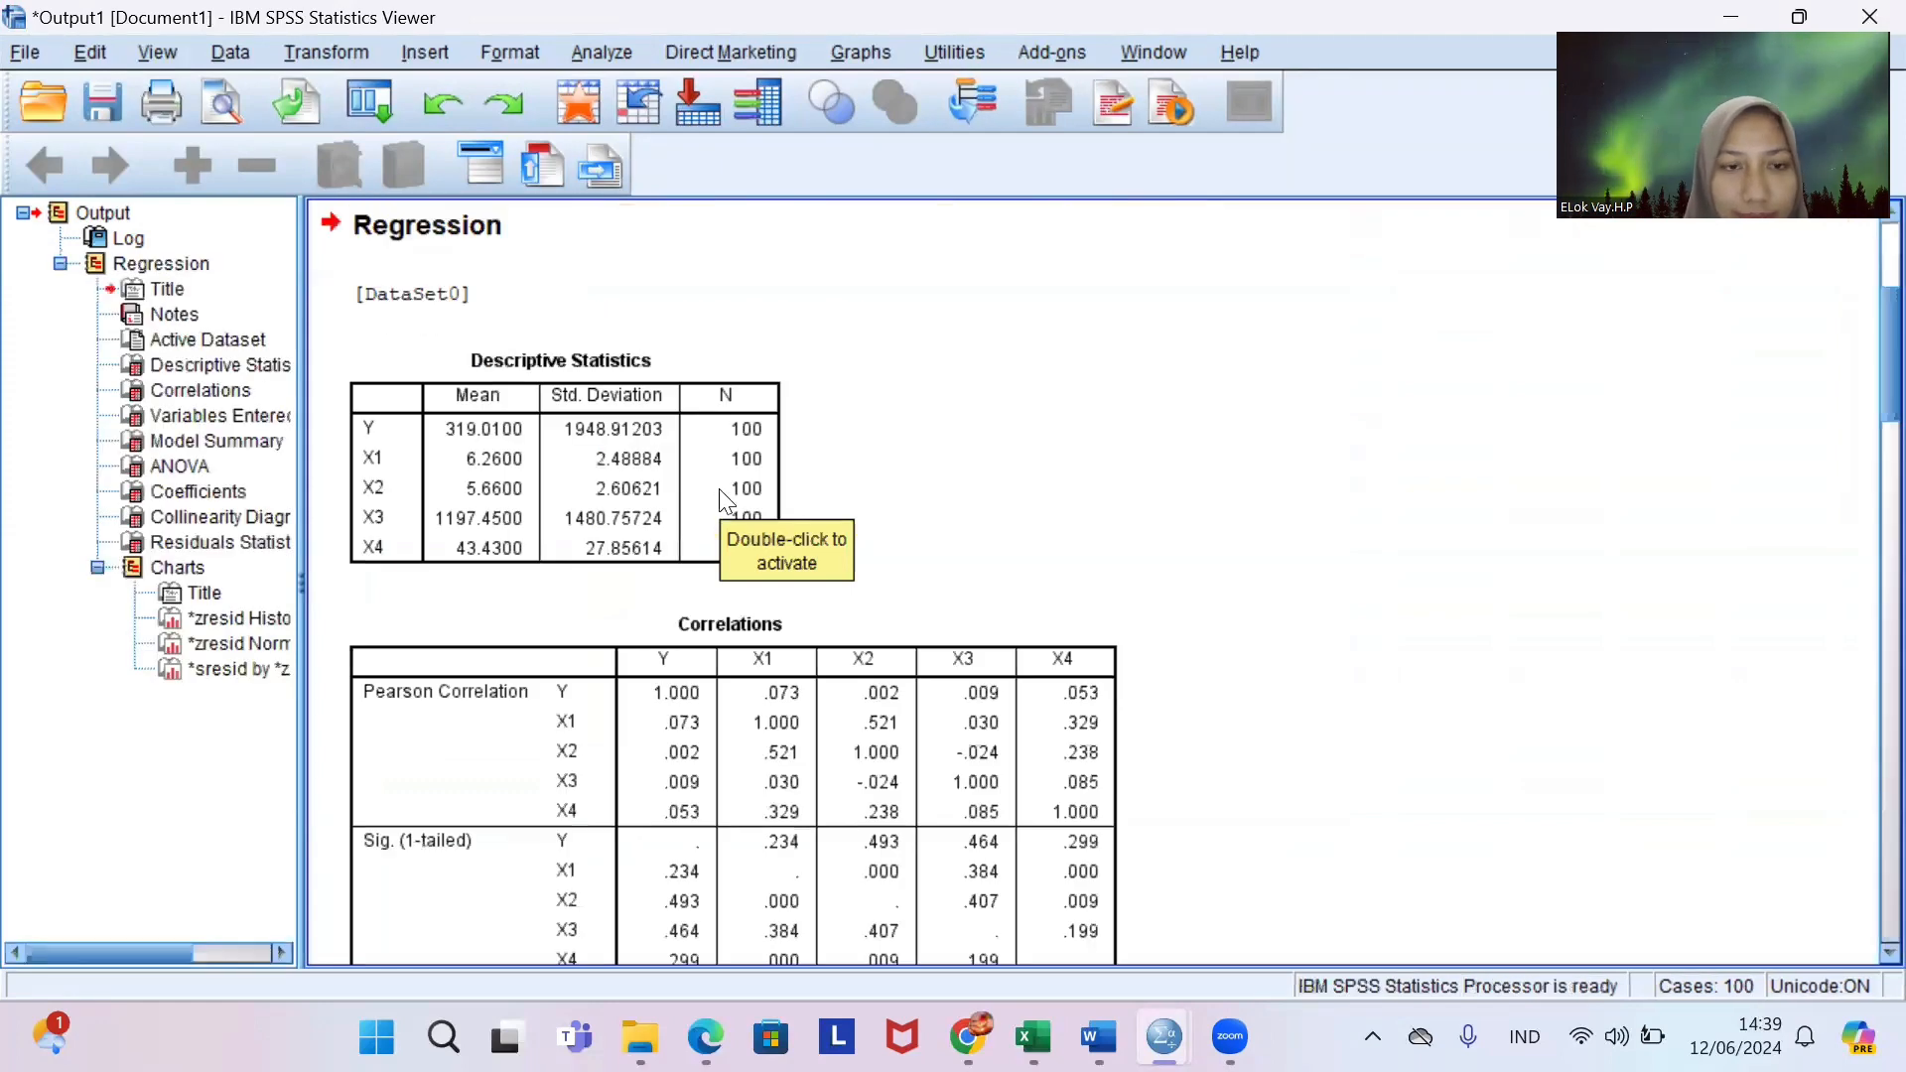
Examine the regression output tables, the residual histogram, the normal P-P plot and the scatterplot.
scroll(905, 511, "down", 8)
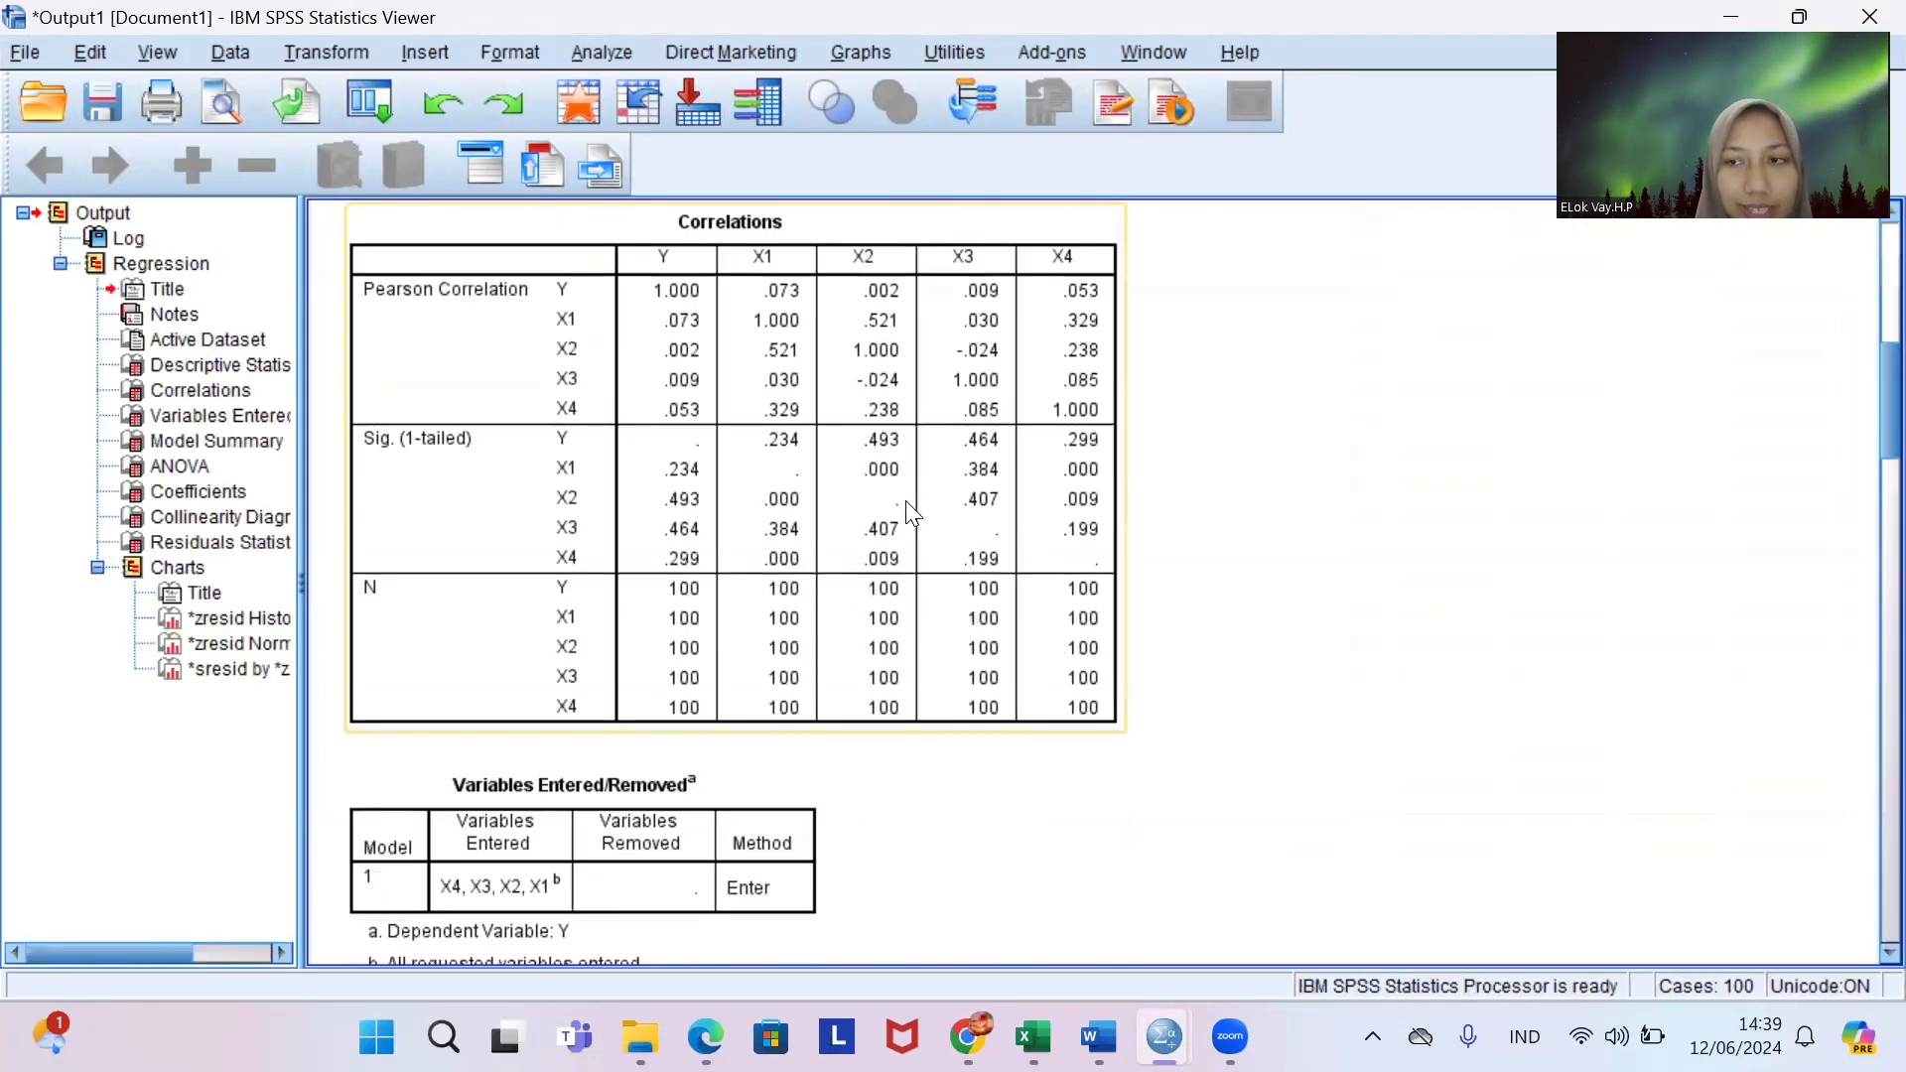
scroll(911, 511, "down", 4)
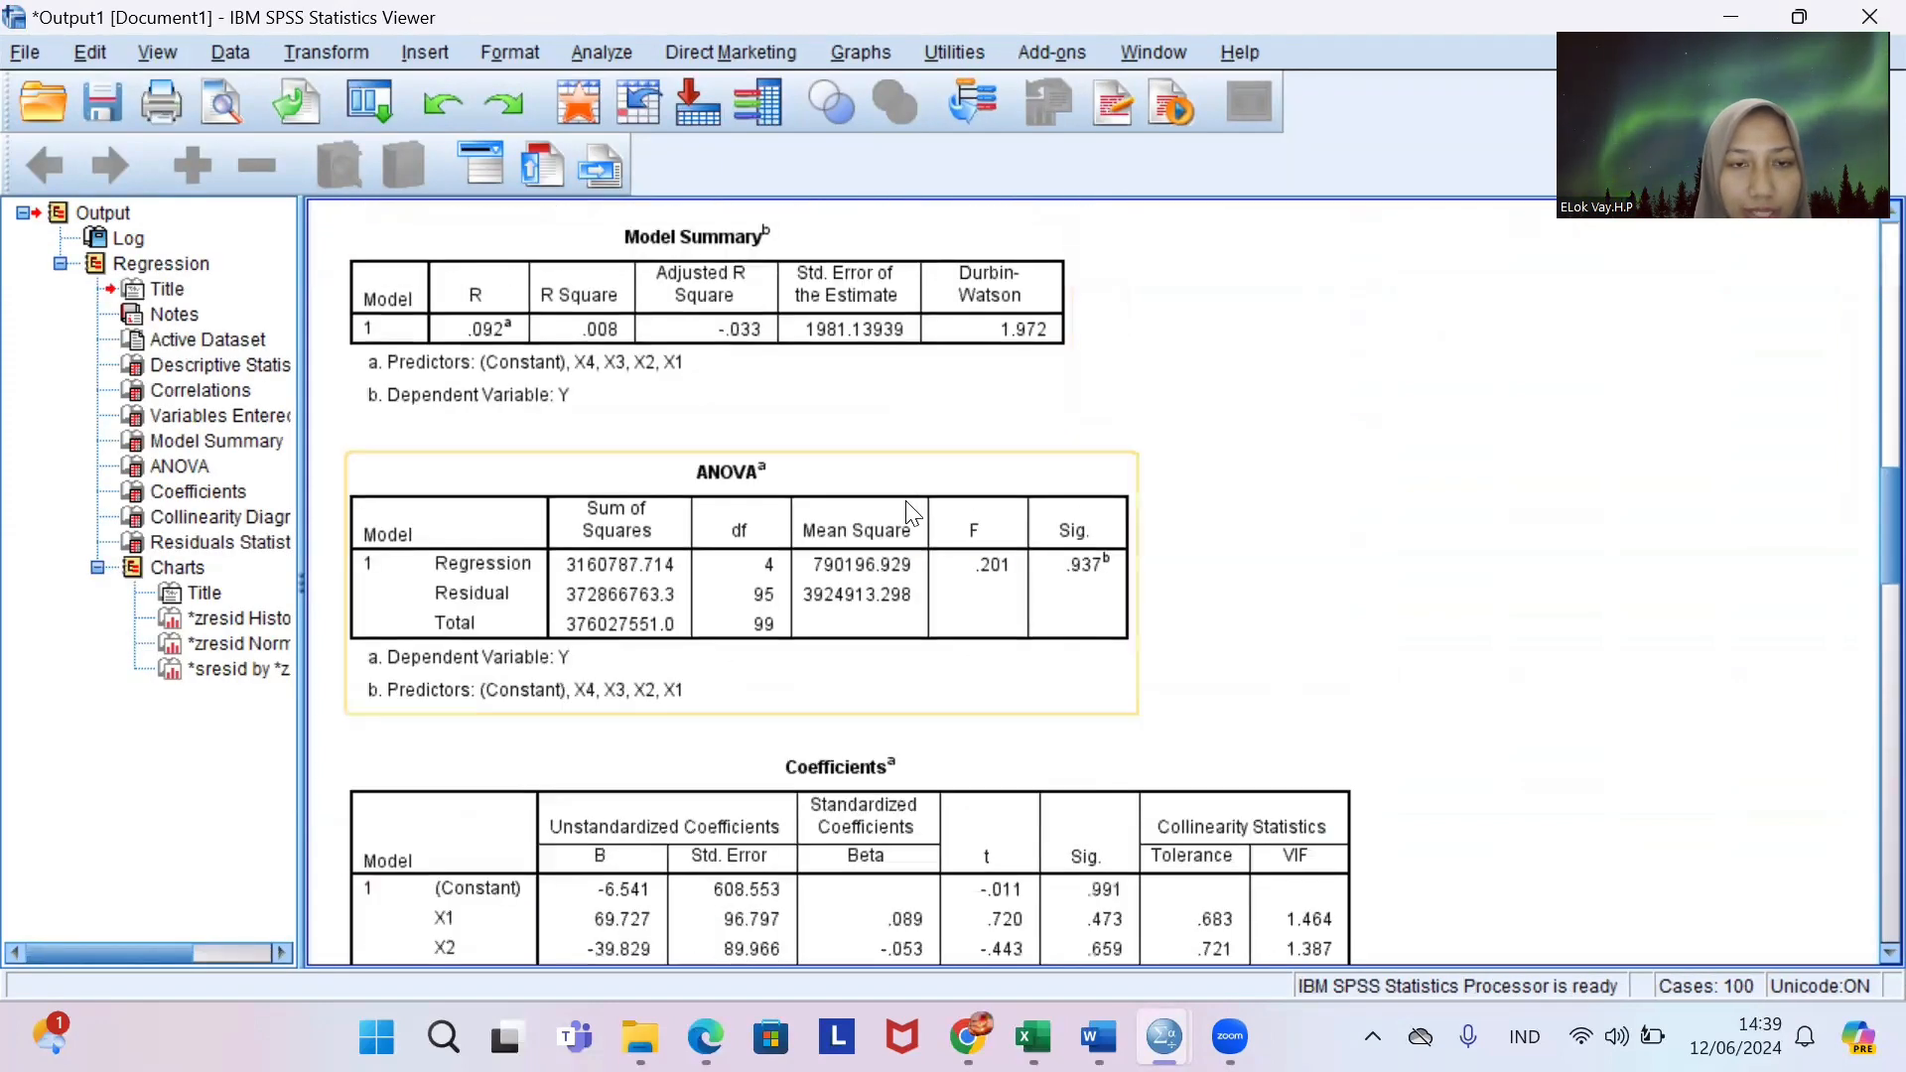
scroll(912, 512, "down", 3)
scroll(911, 511, "down", 15)
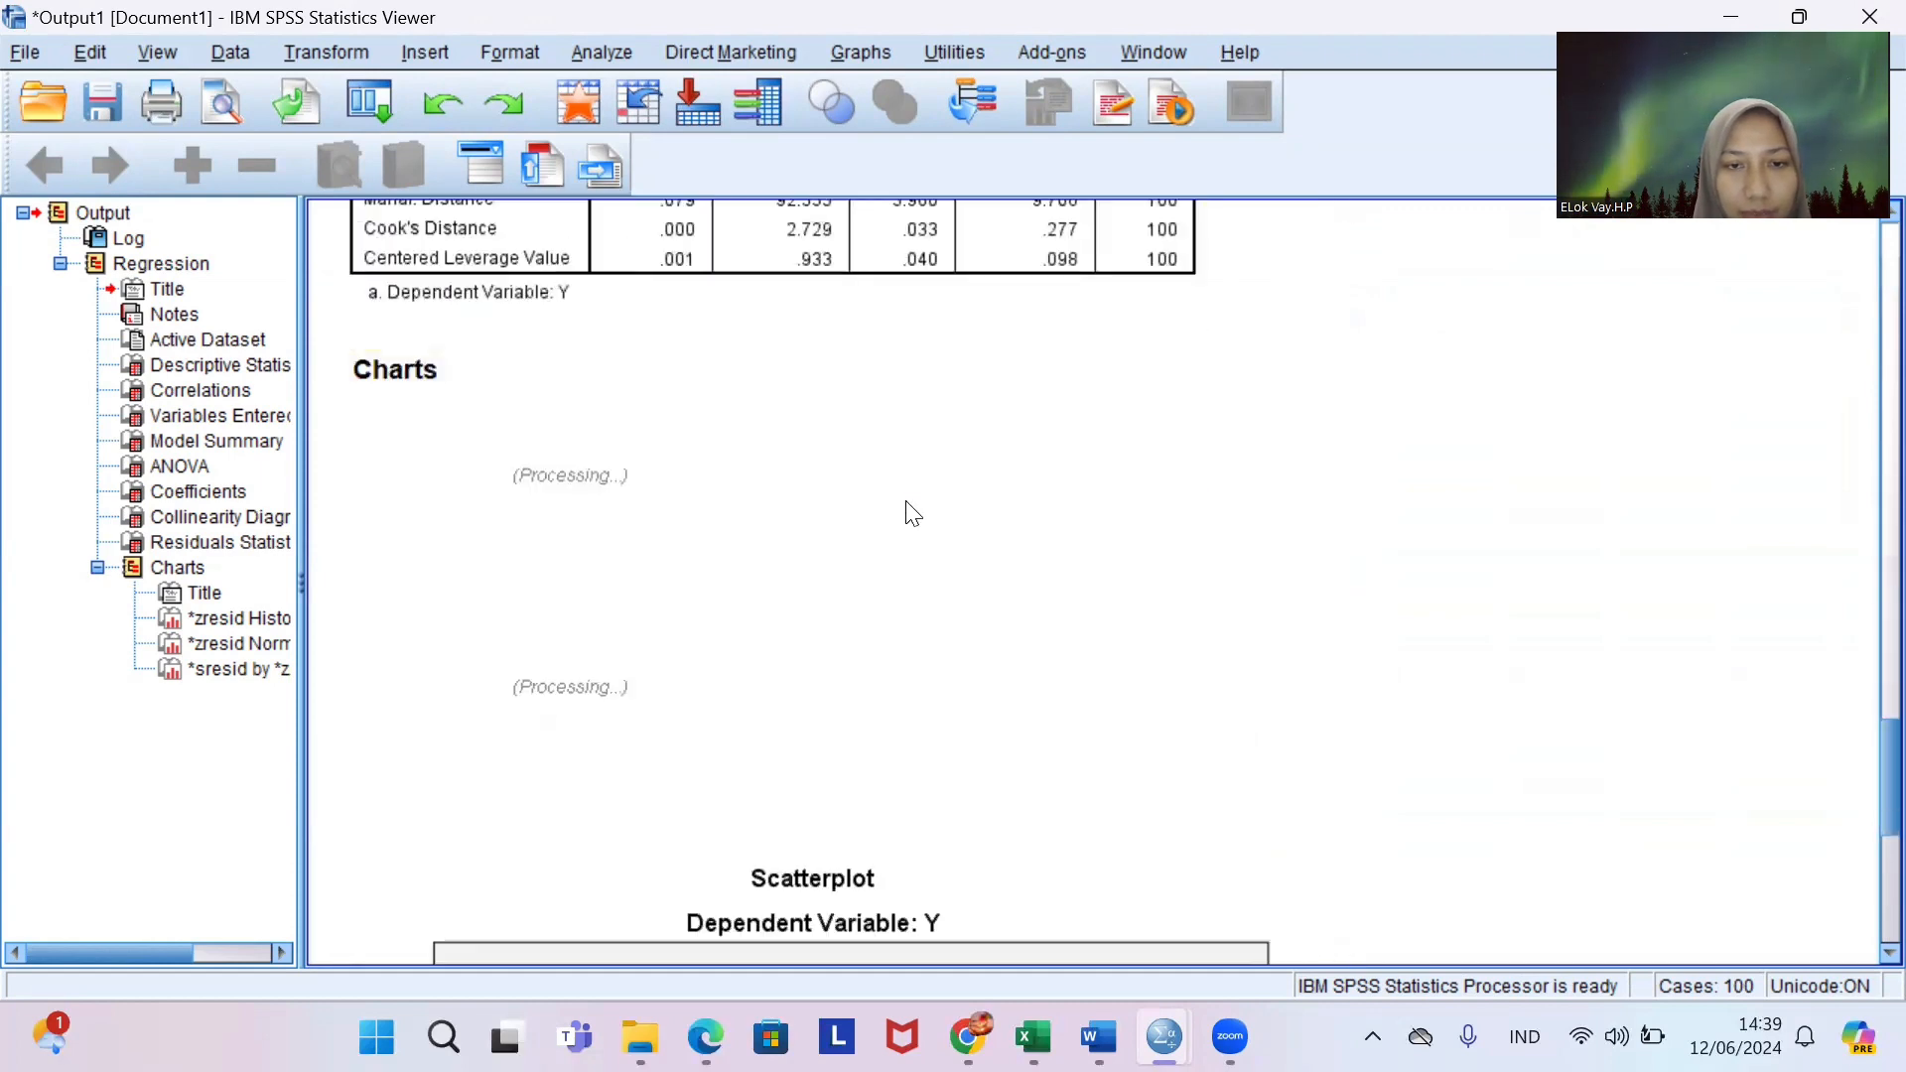
scroll(905, 500, "up", 8)
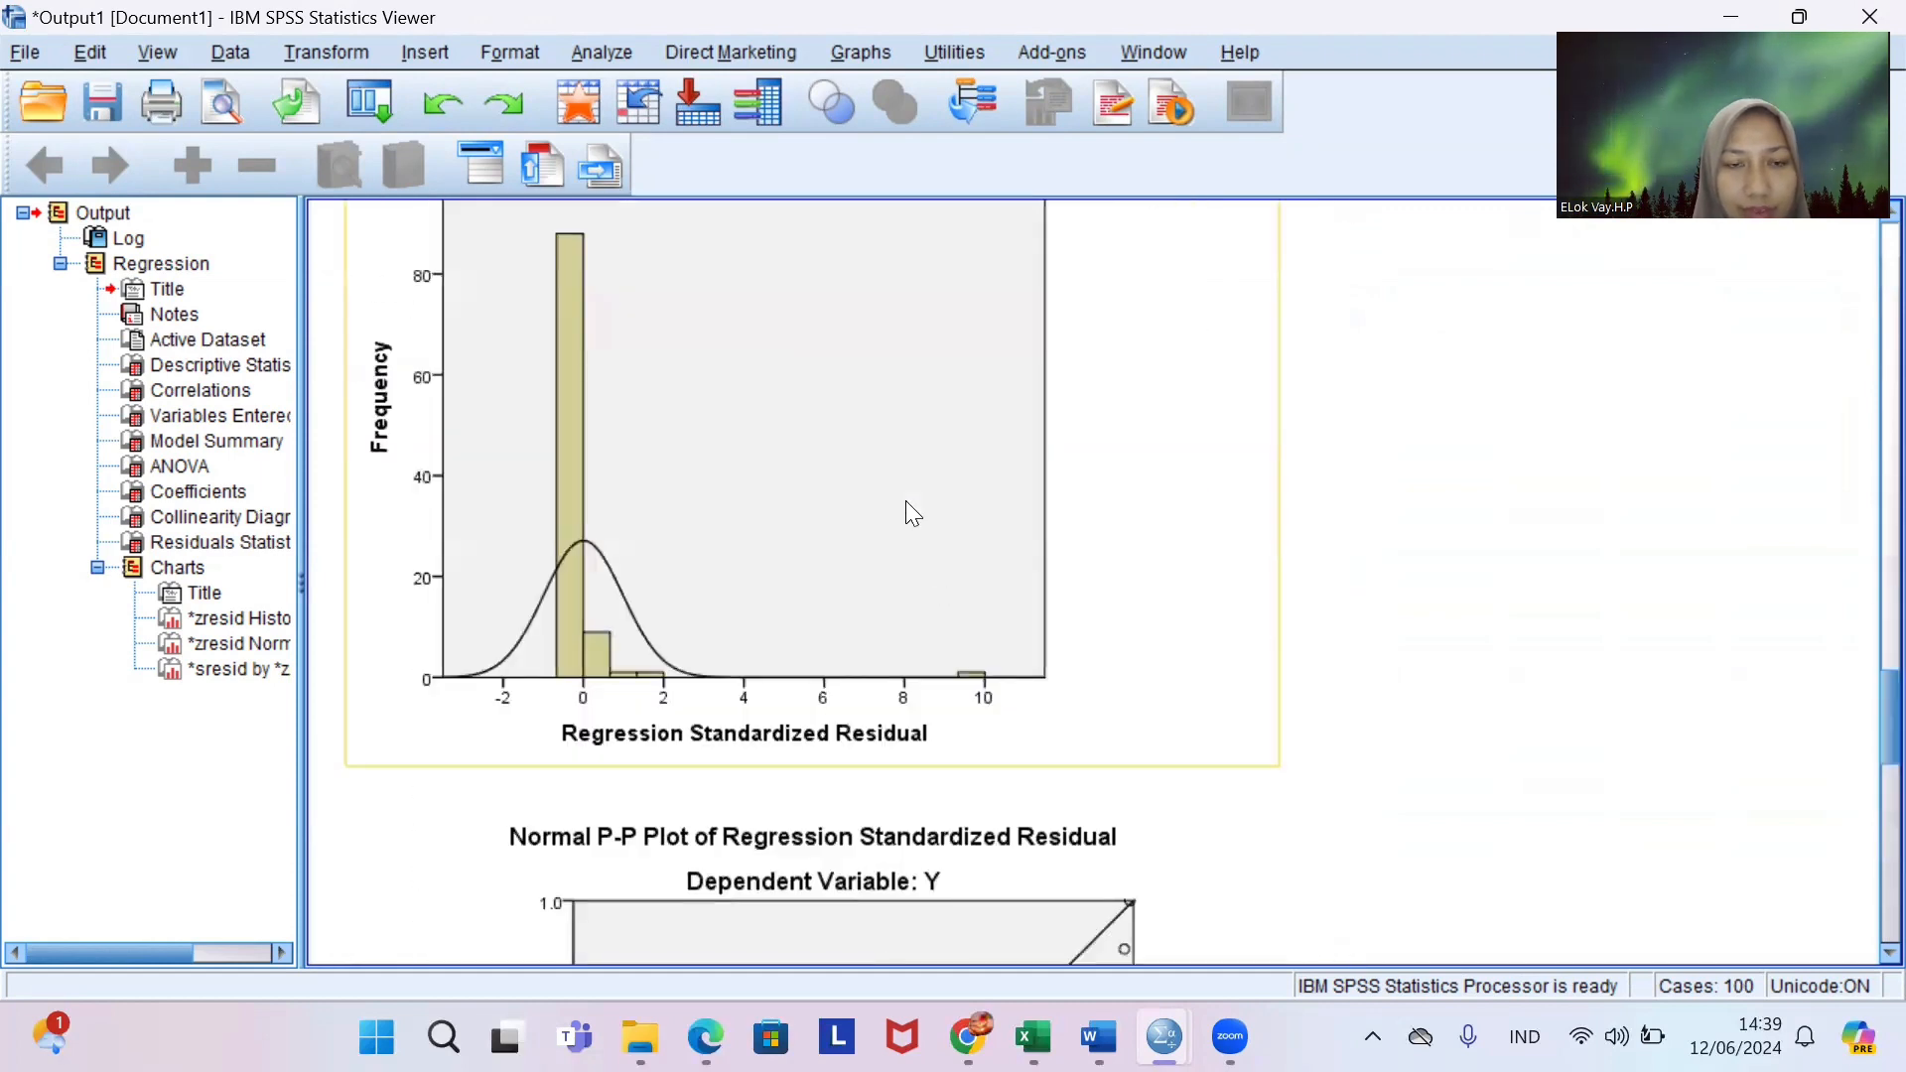
scroll(905, 501, "up", 2)
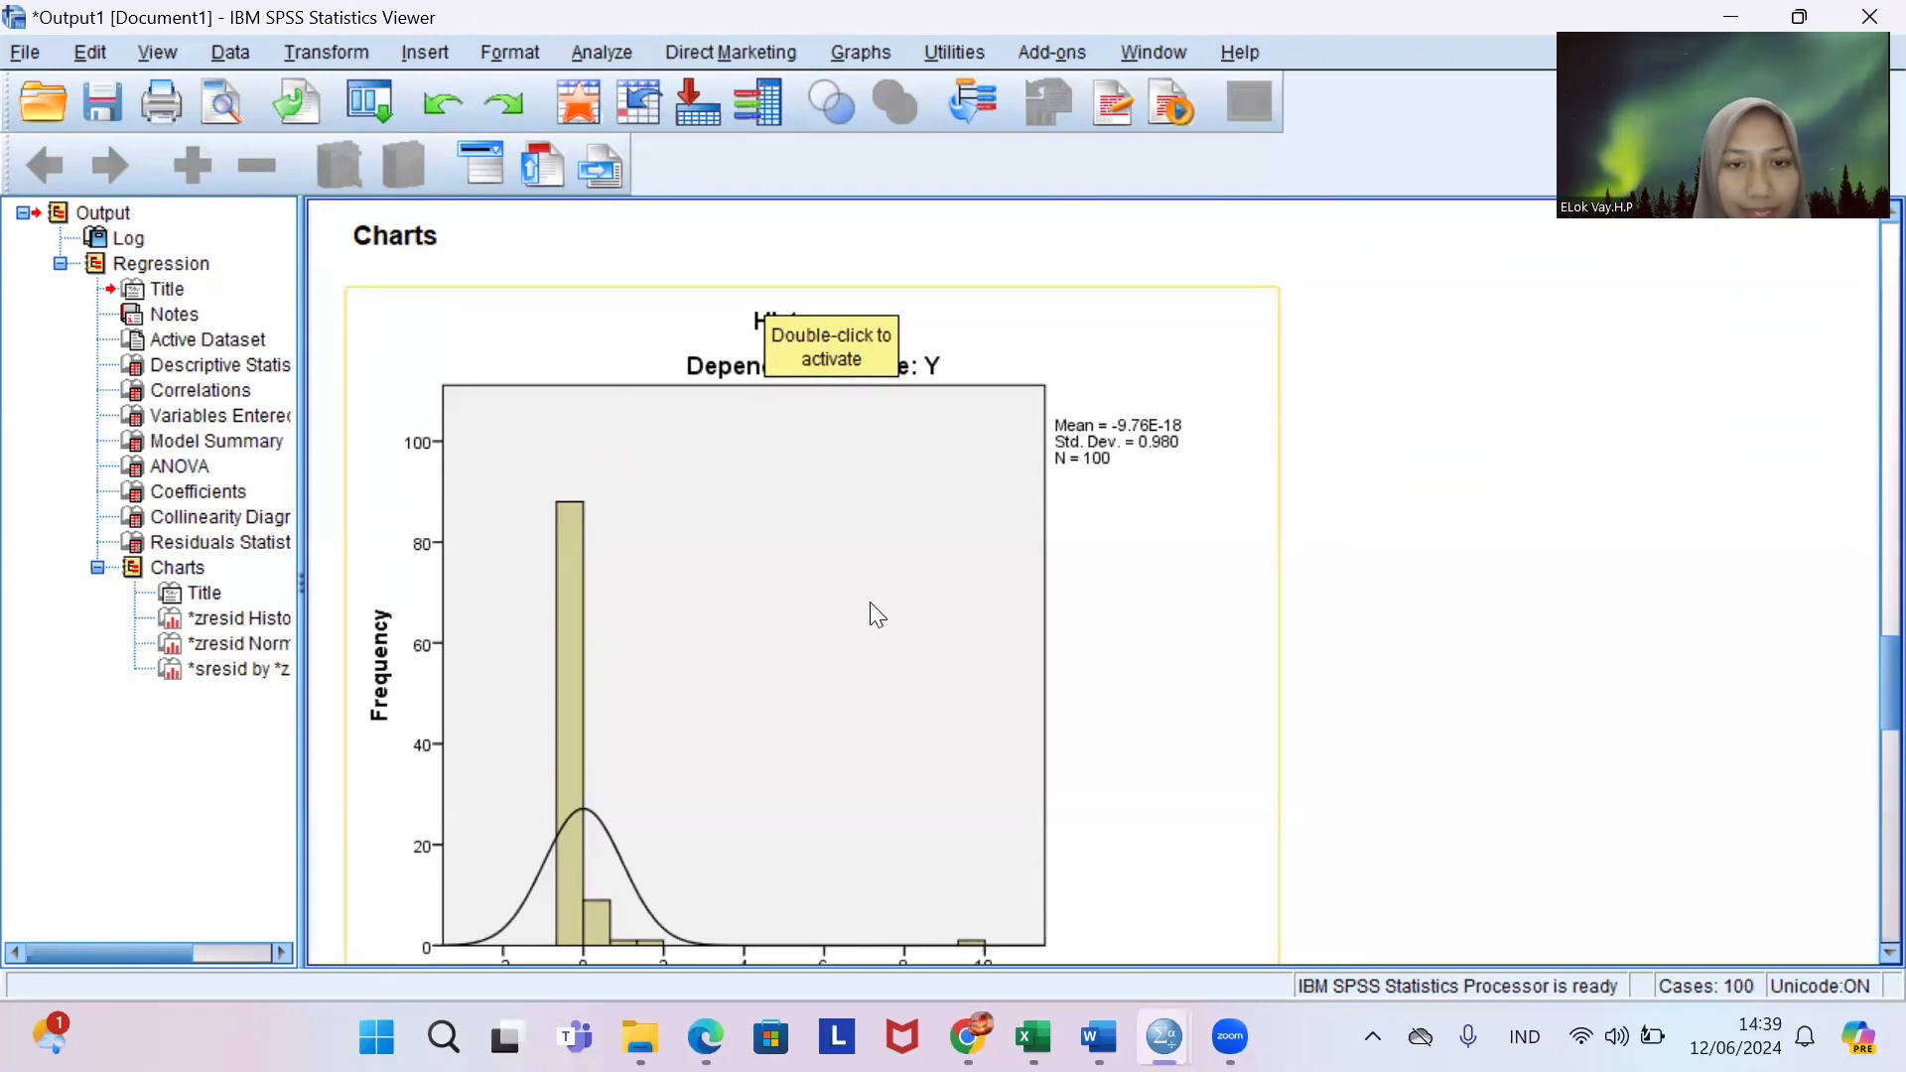
scroll(877, 615, "down", 3)
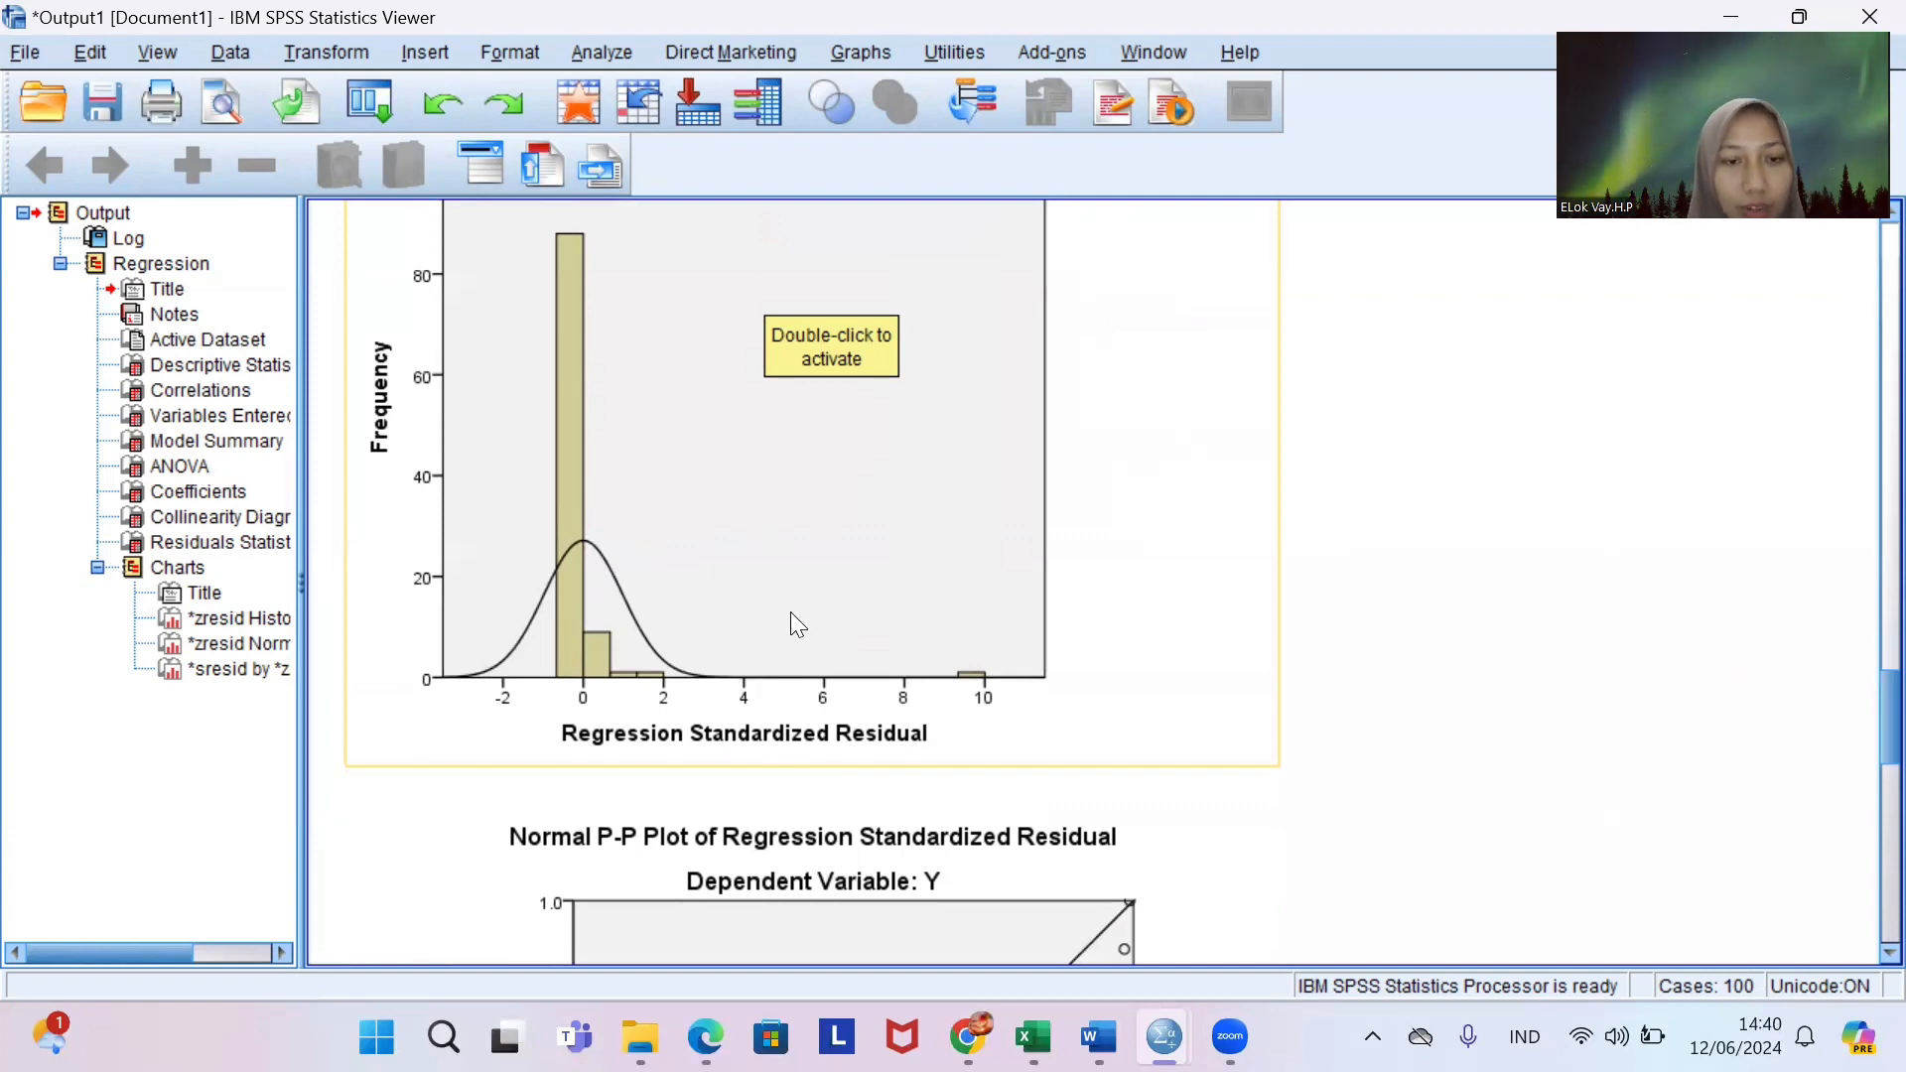
scroll(797, 624, "down", 3)
scroll(797, 623, "down", 1)
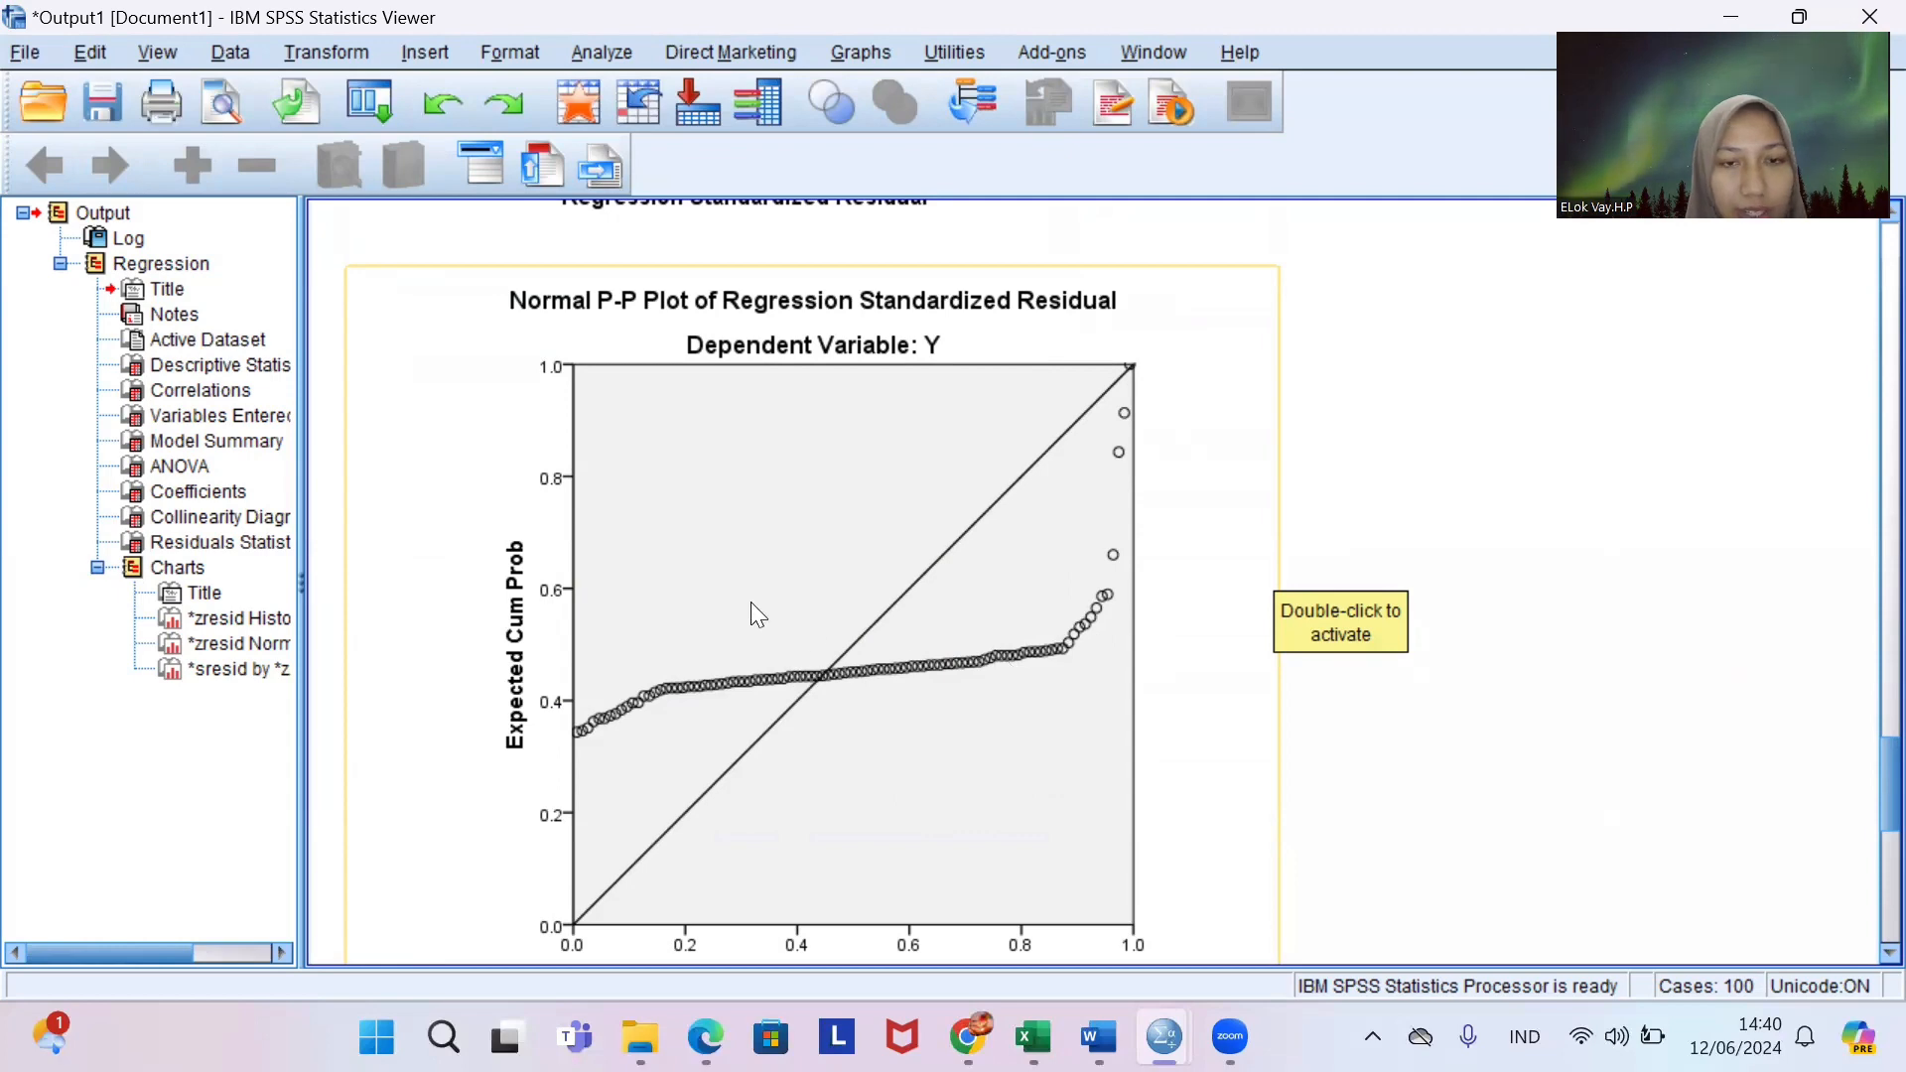
scroll(861, 667, "down", 10)
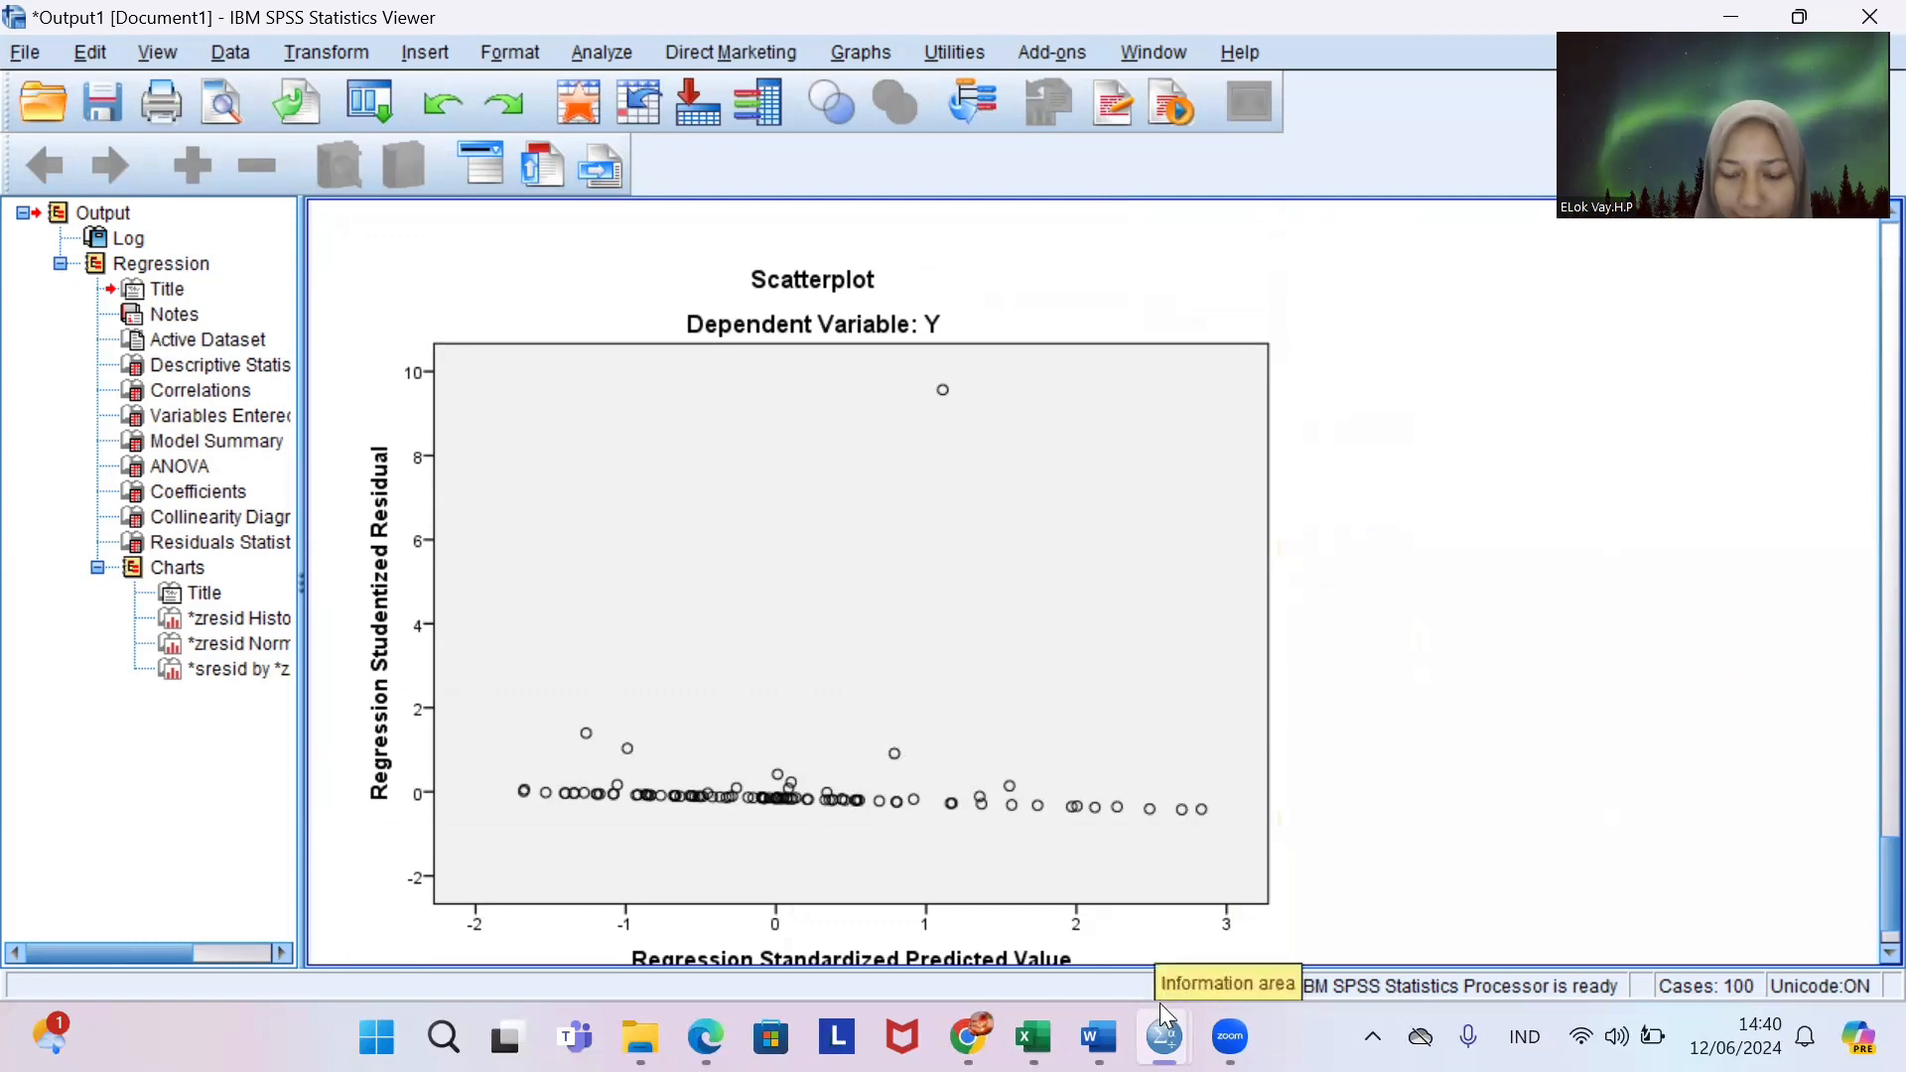
Run a one-sample Kolmogorov-Smirnov test on the saved unstandardized residuals against the Normal distribution.
mouse_move(1163, 1034)
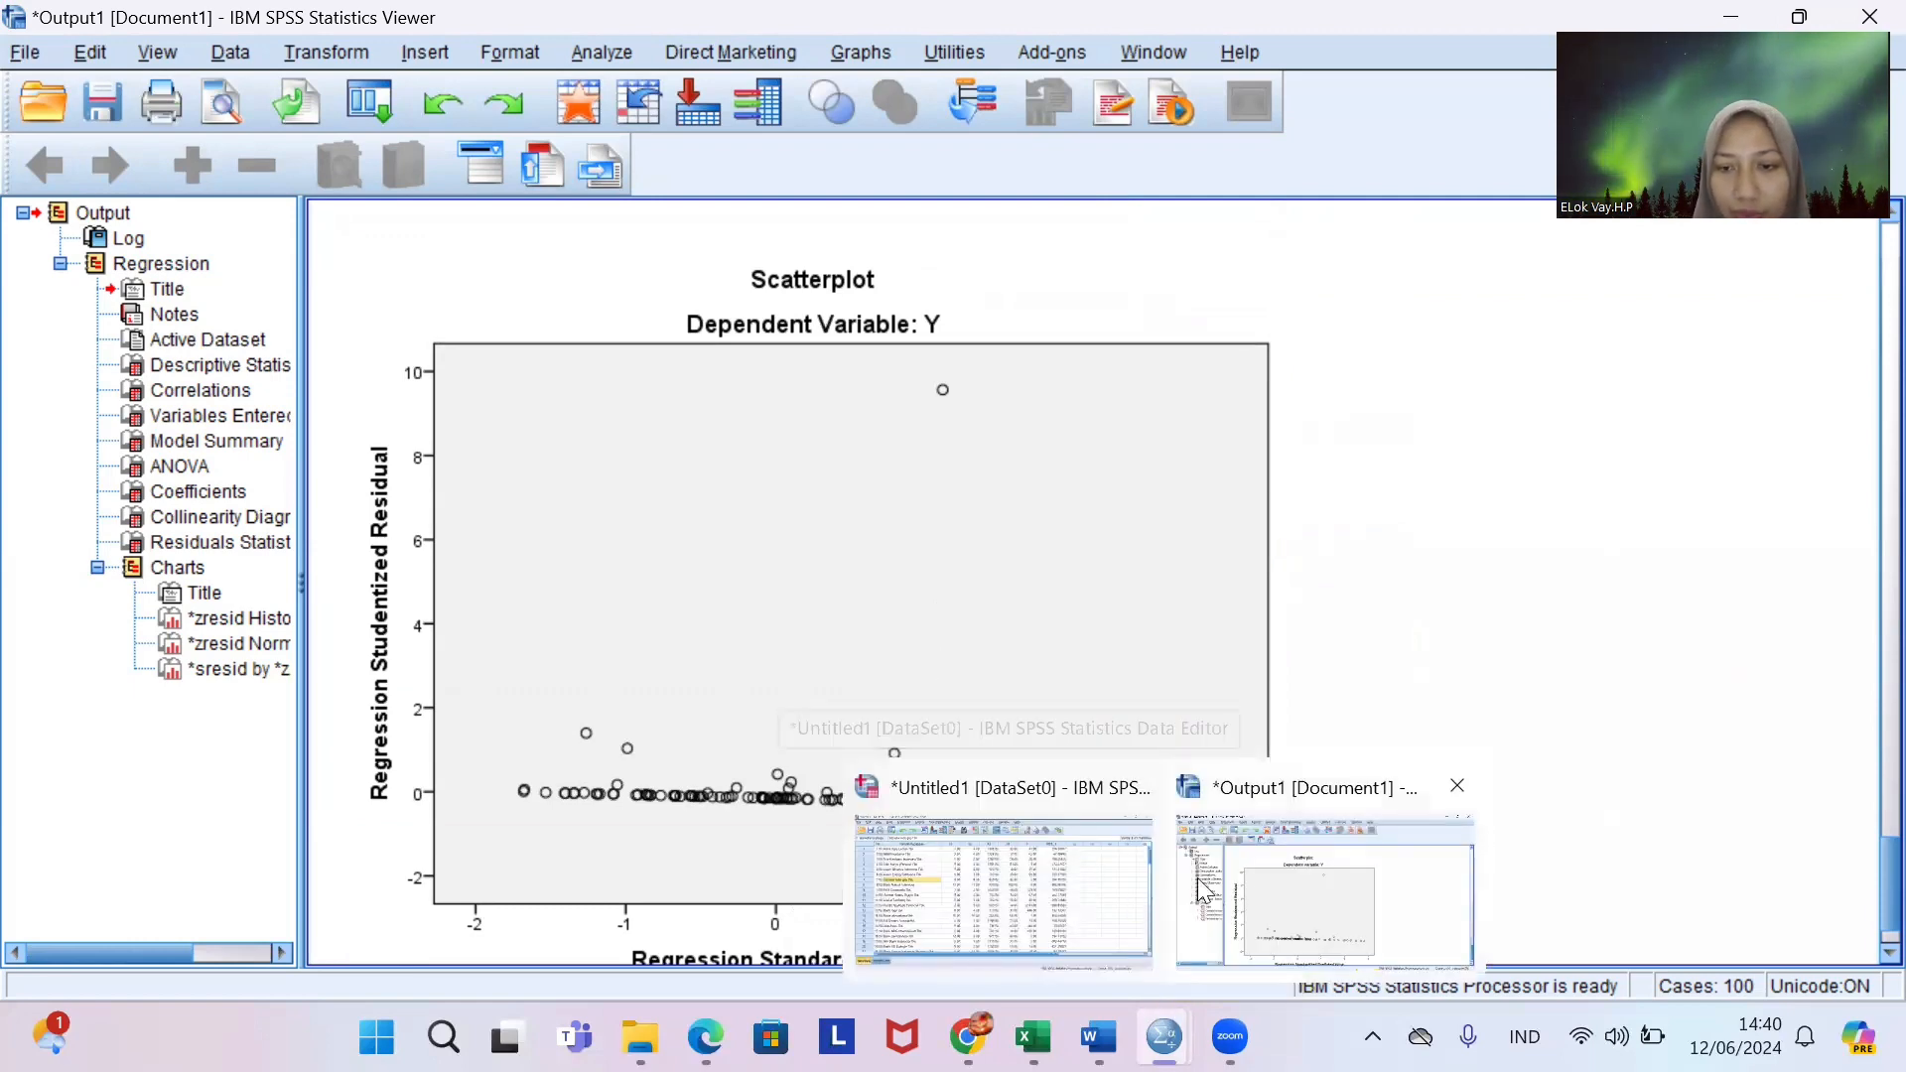
left_click(1035, 905)
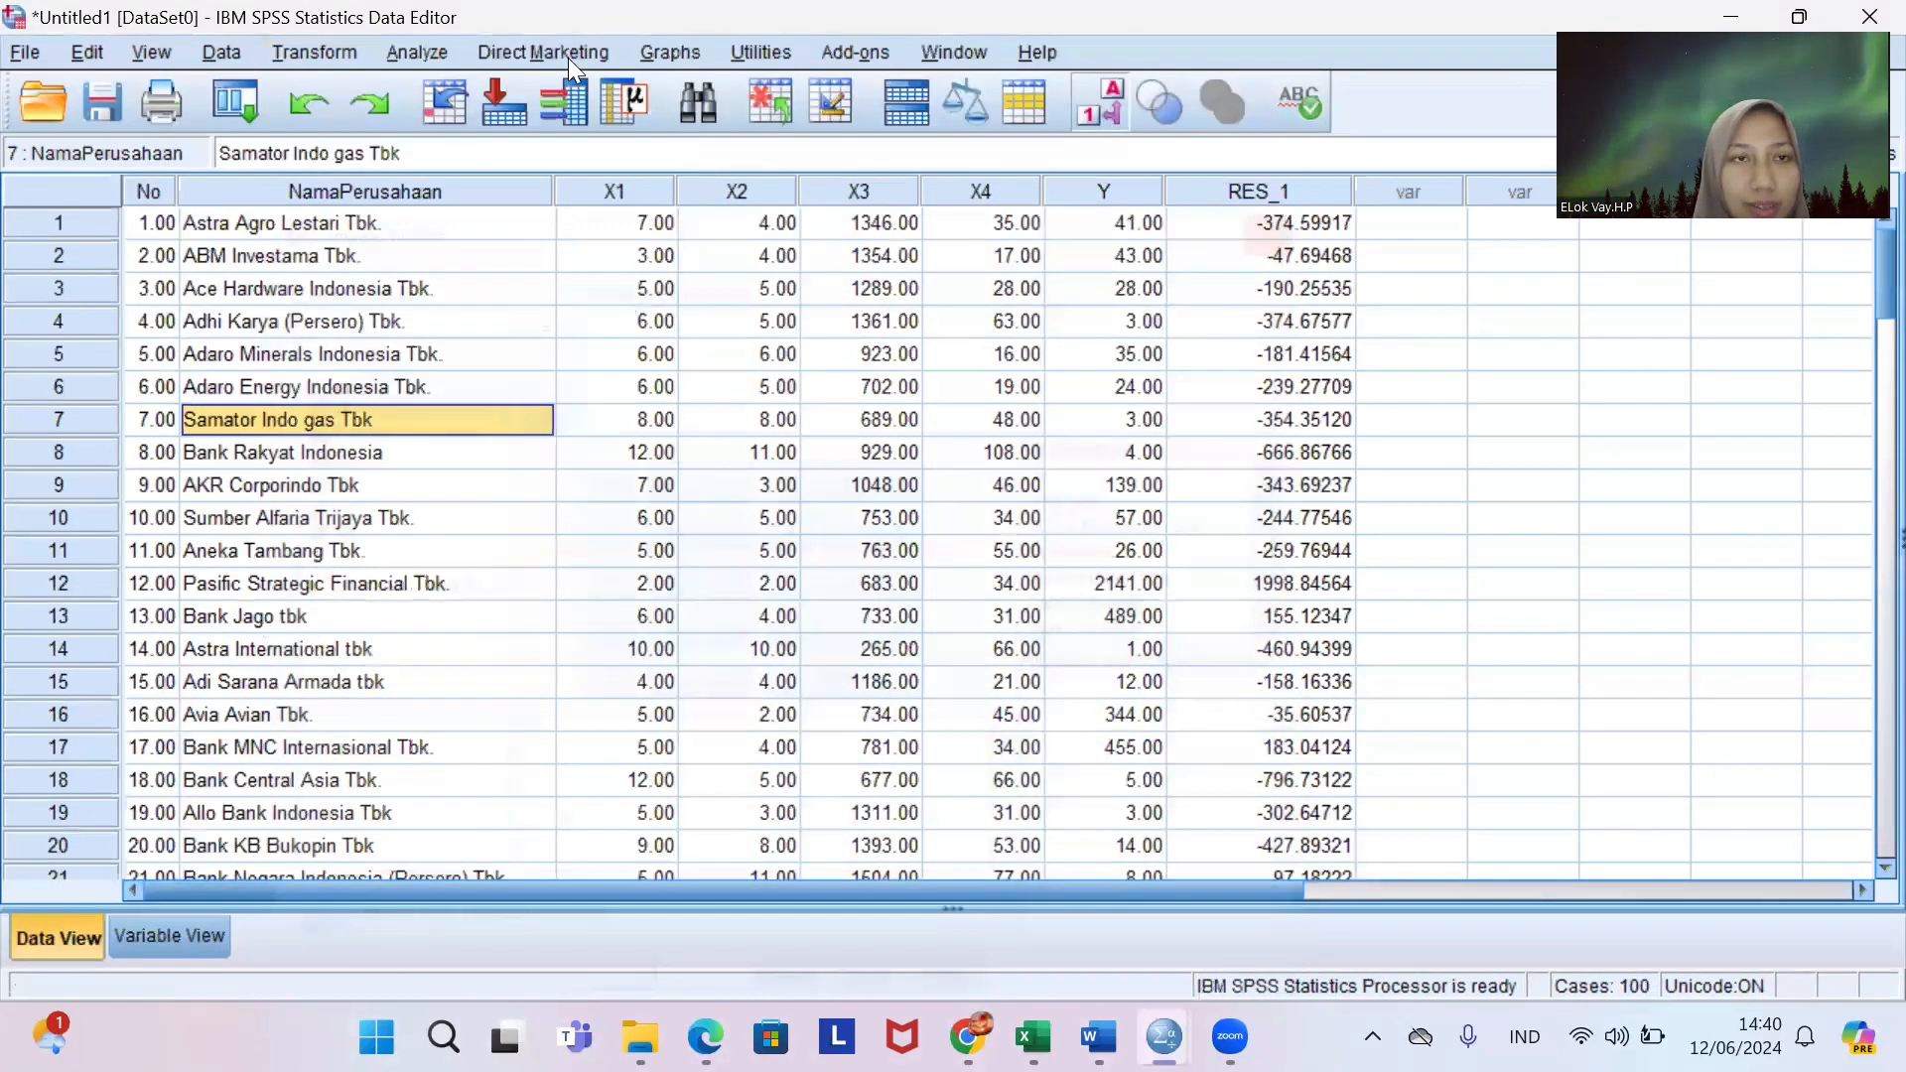
left_click(417, 55)
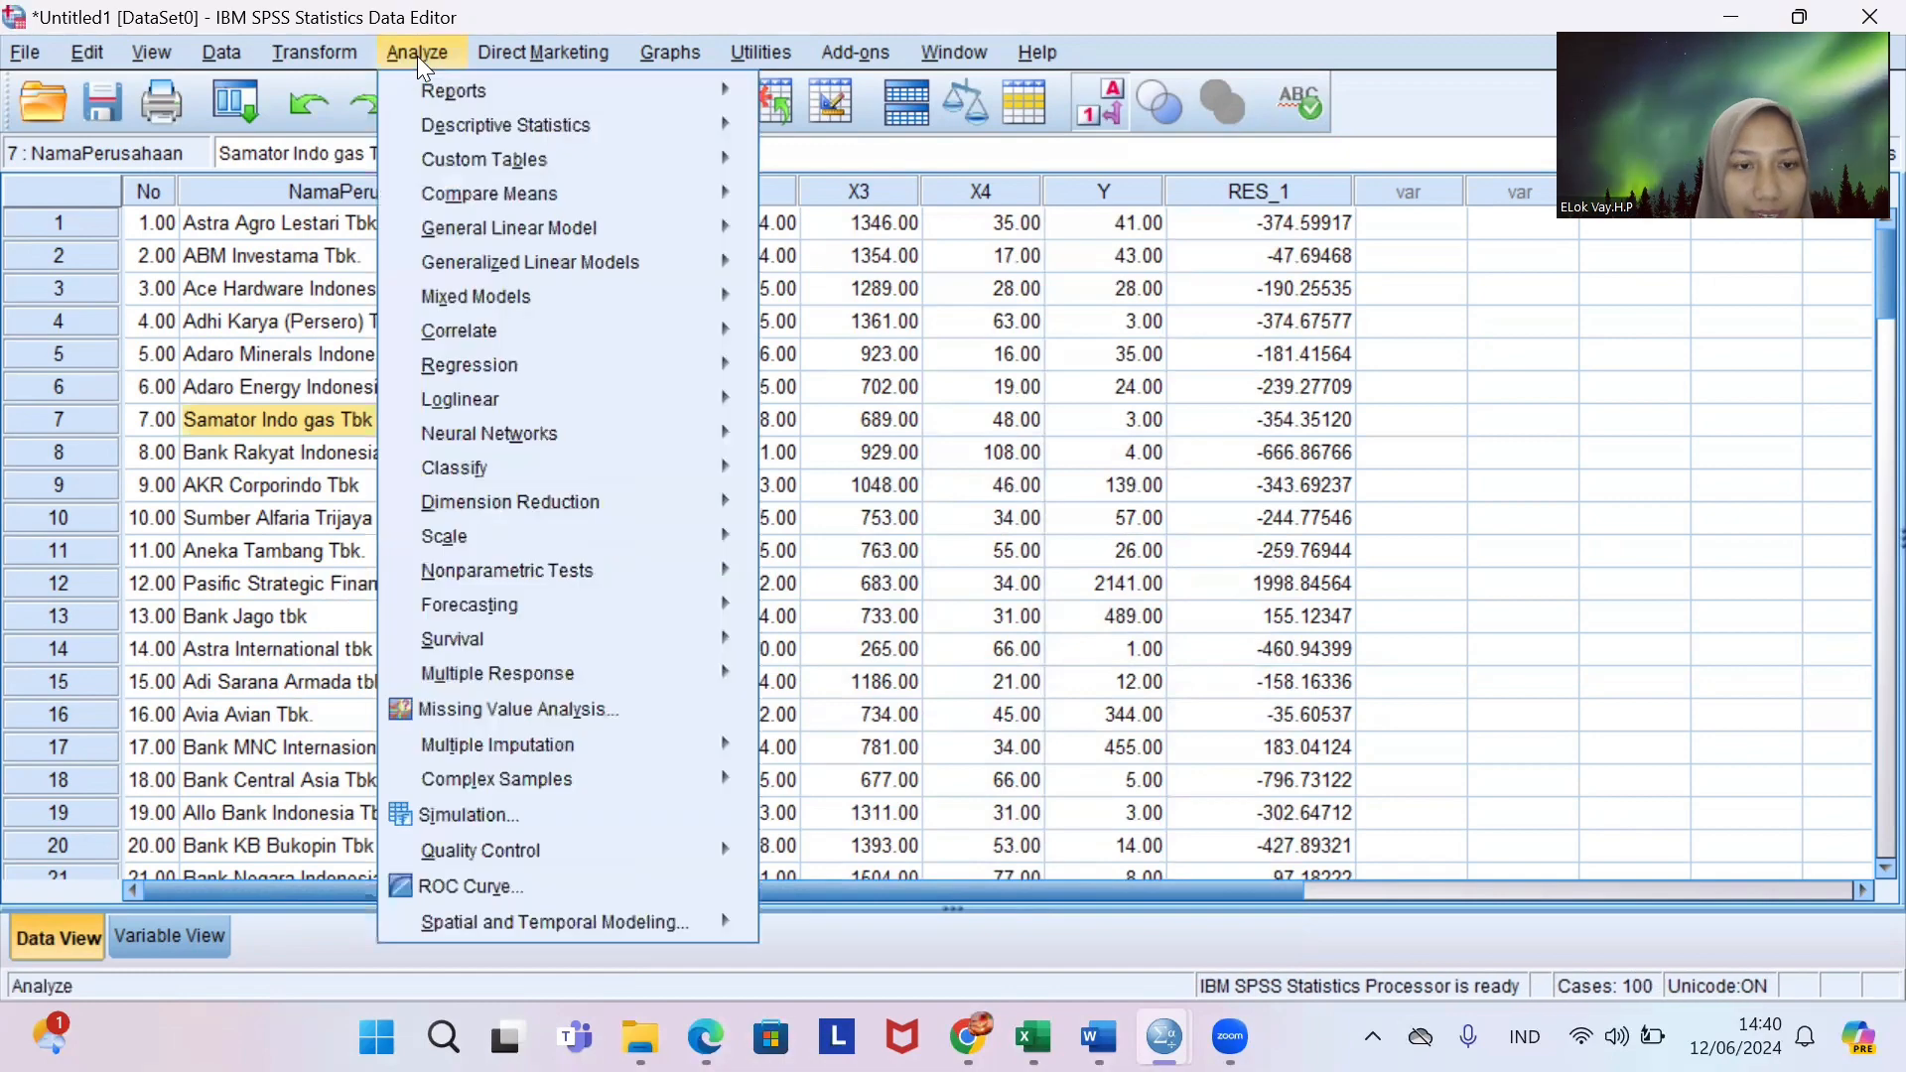
mouse_move(625, 585)
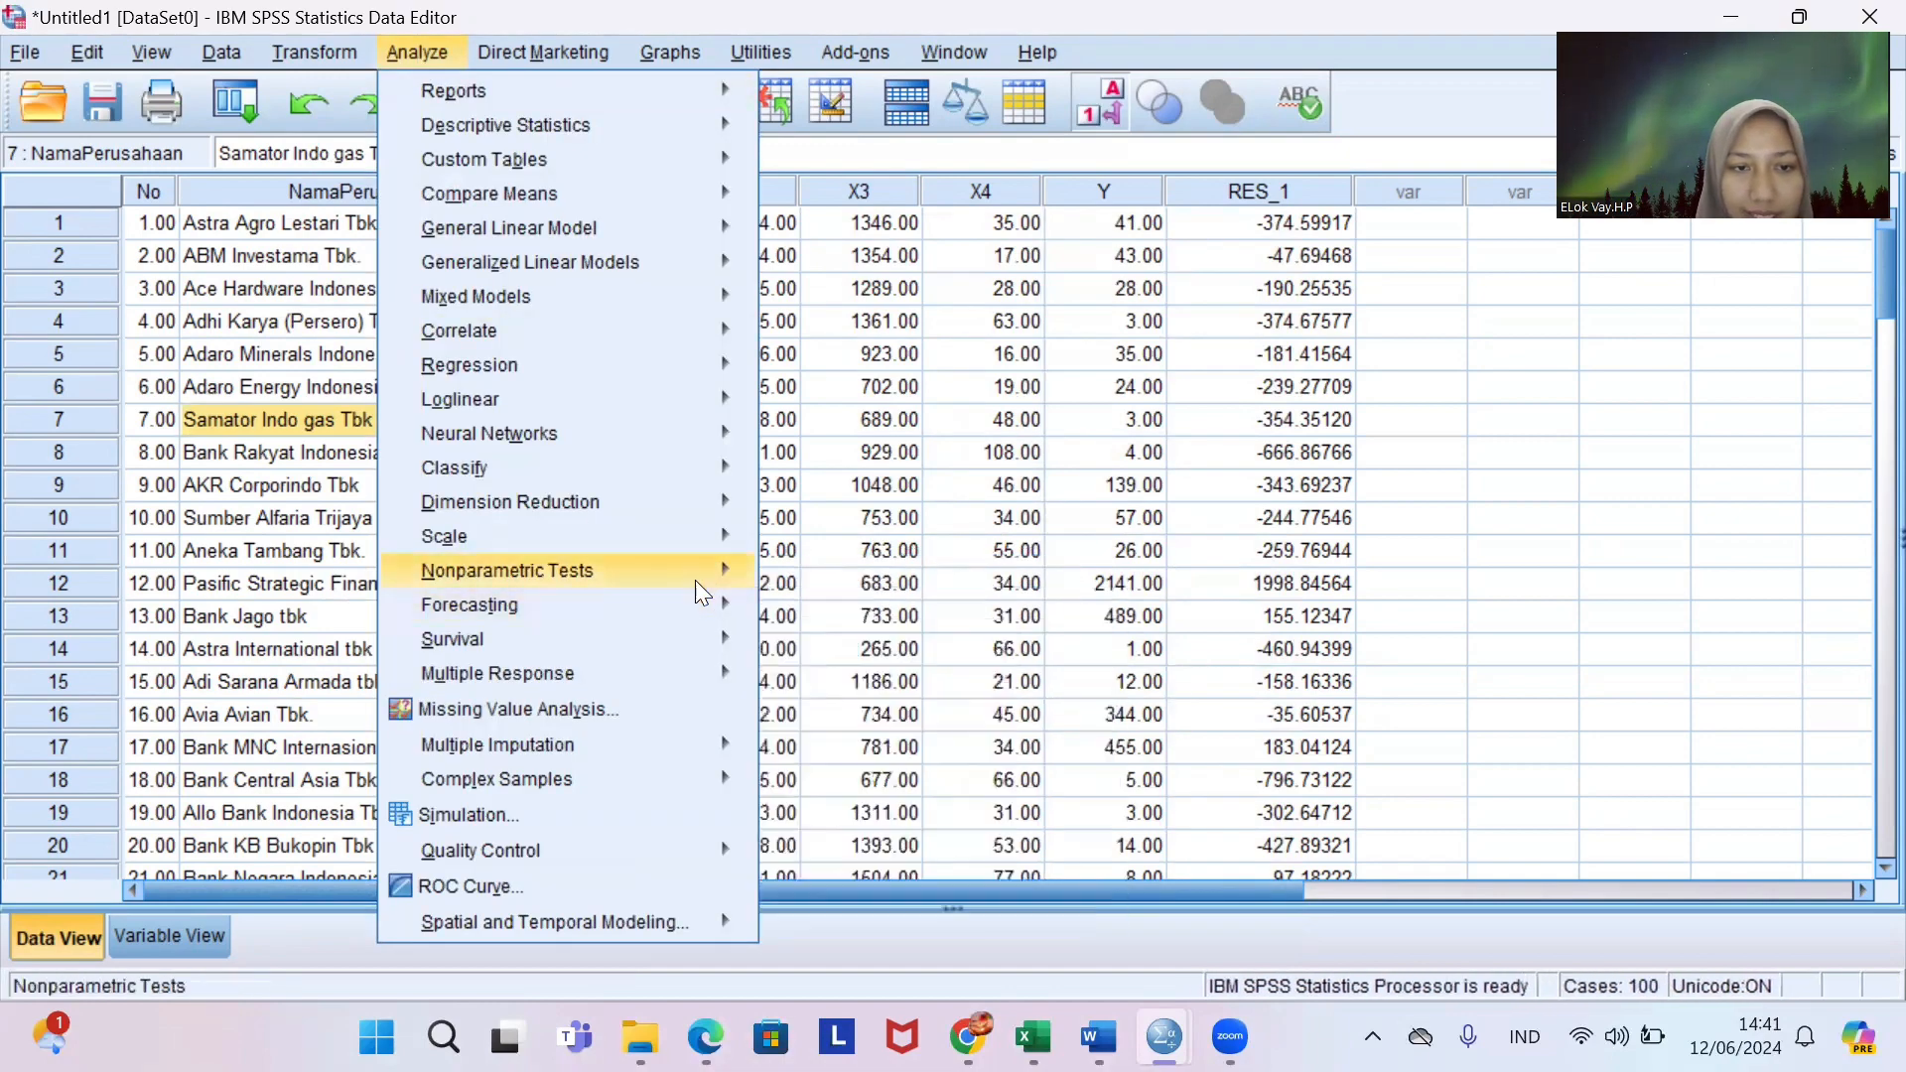
mouse_move(703, 592)
mouse_move(838, 697)
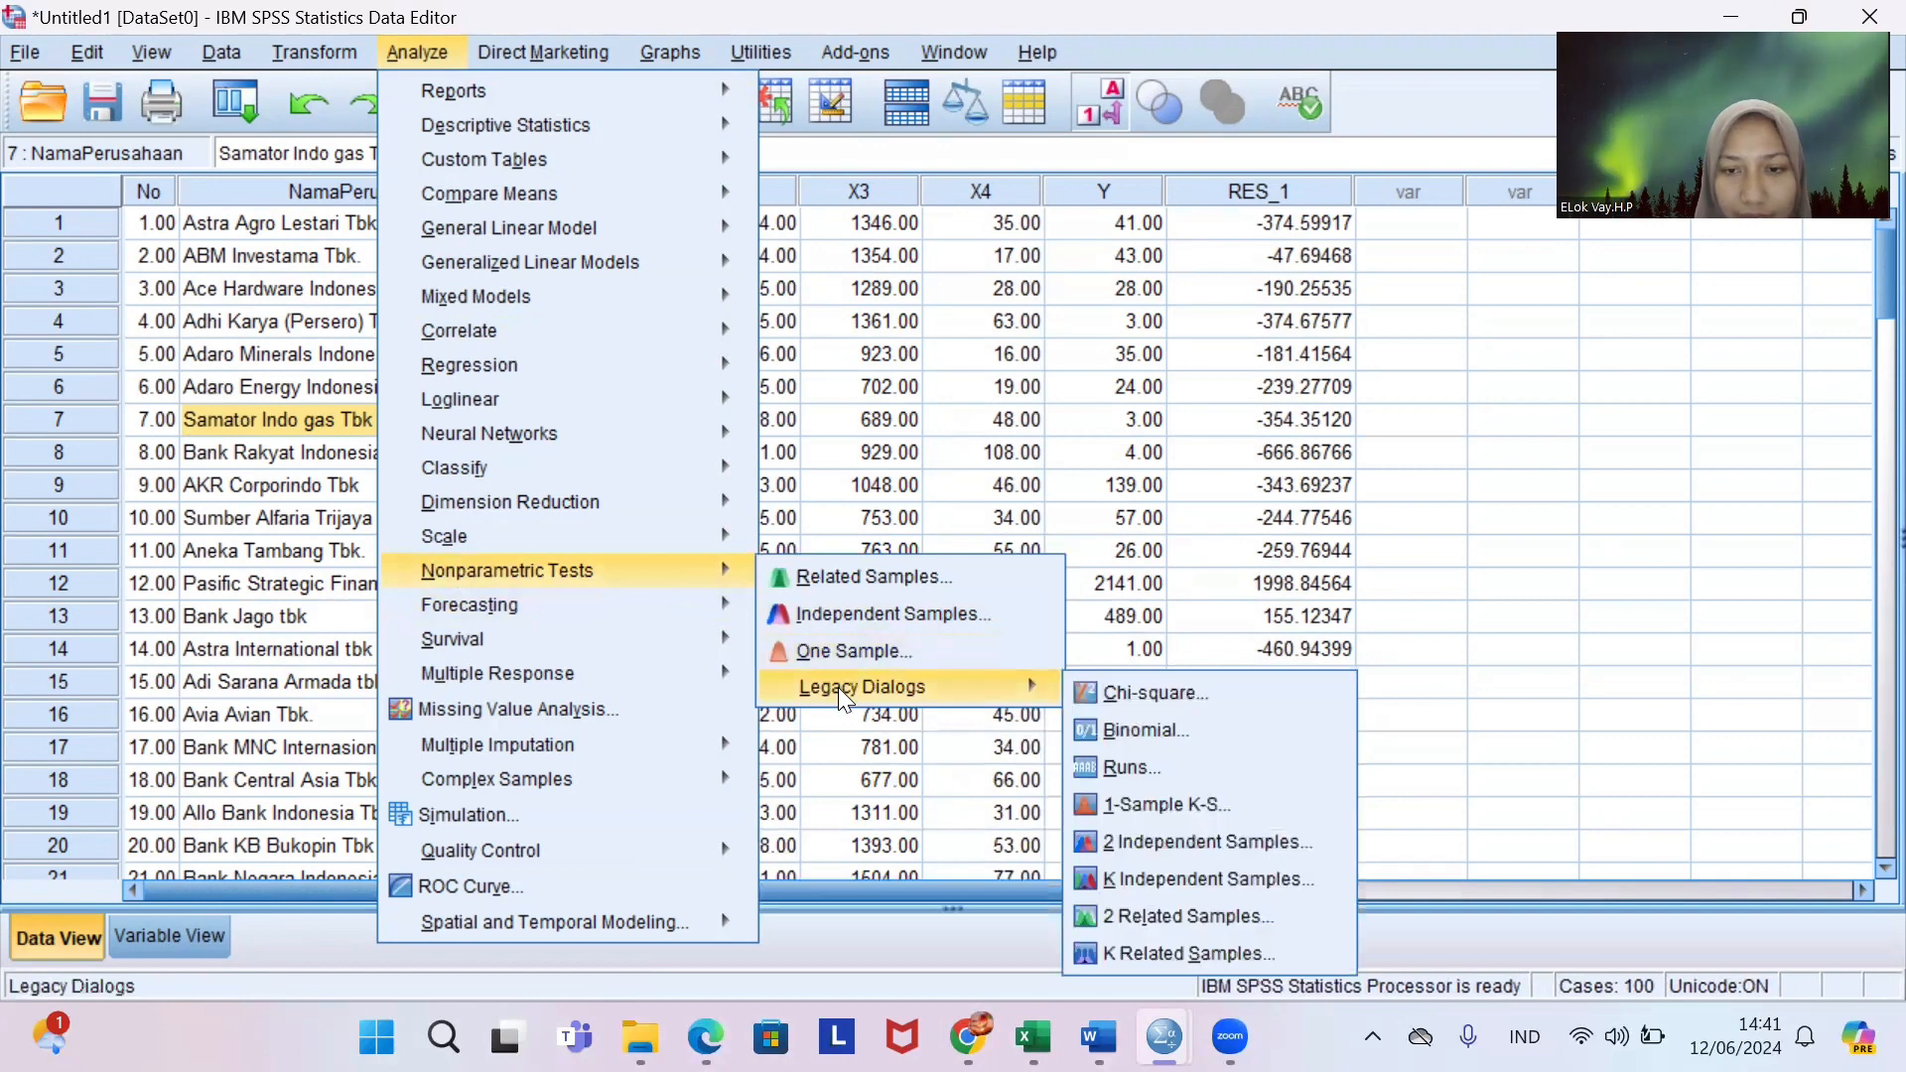
left_click(1145, 802)
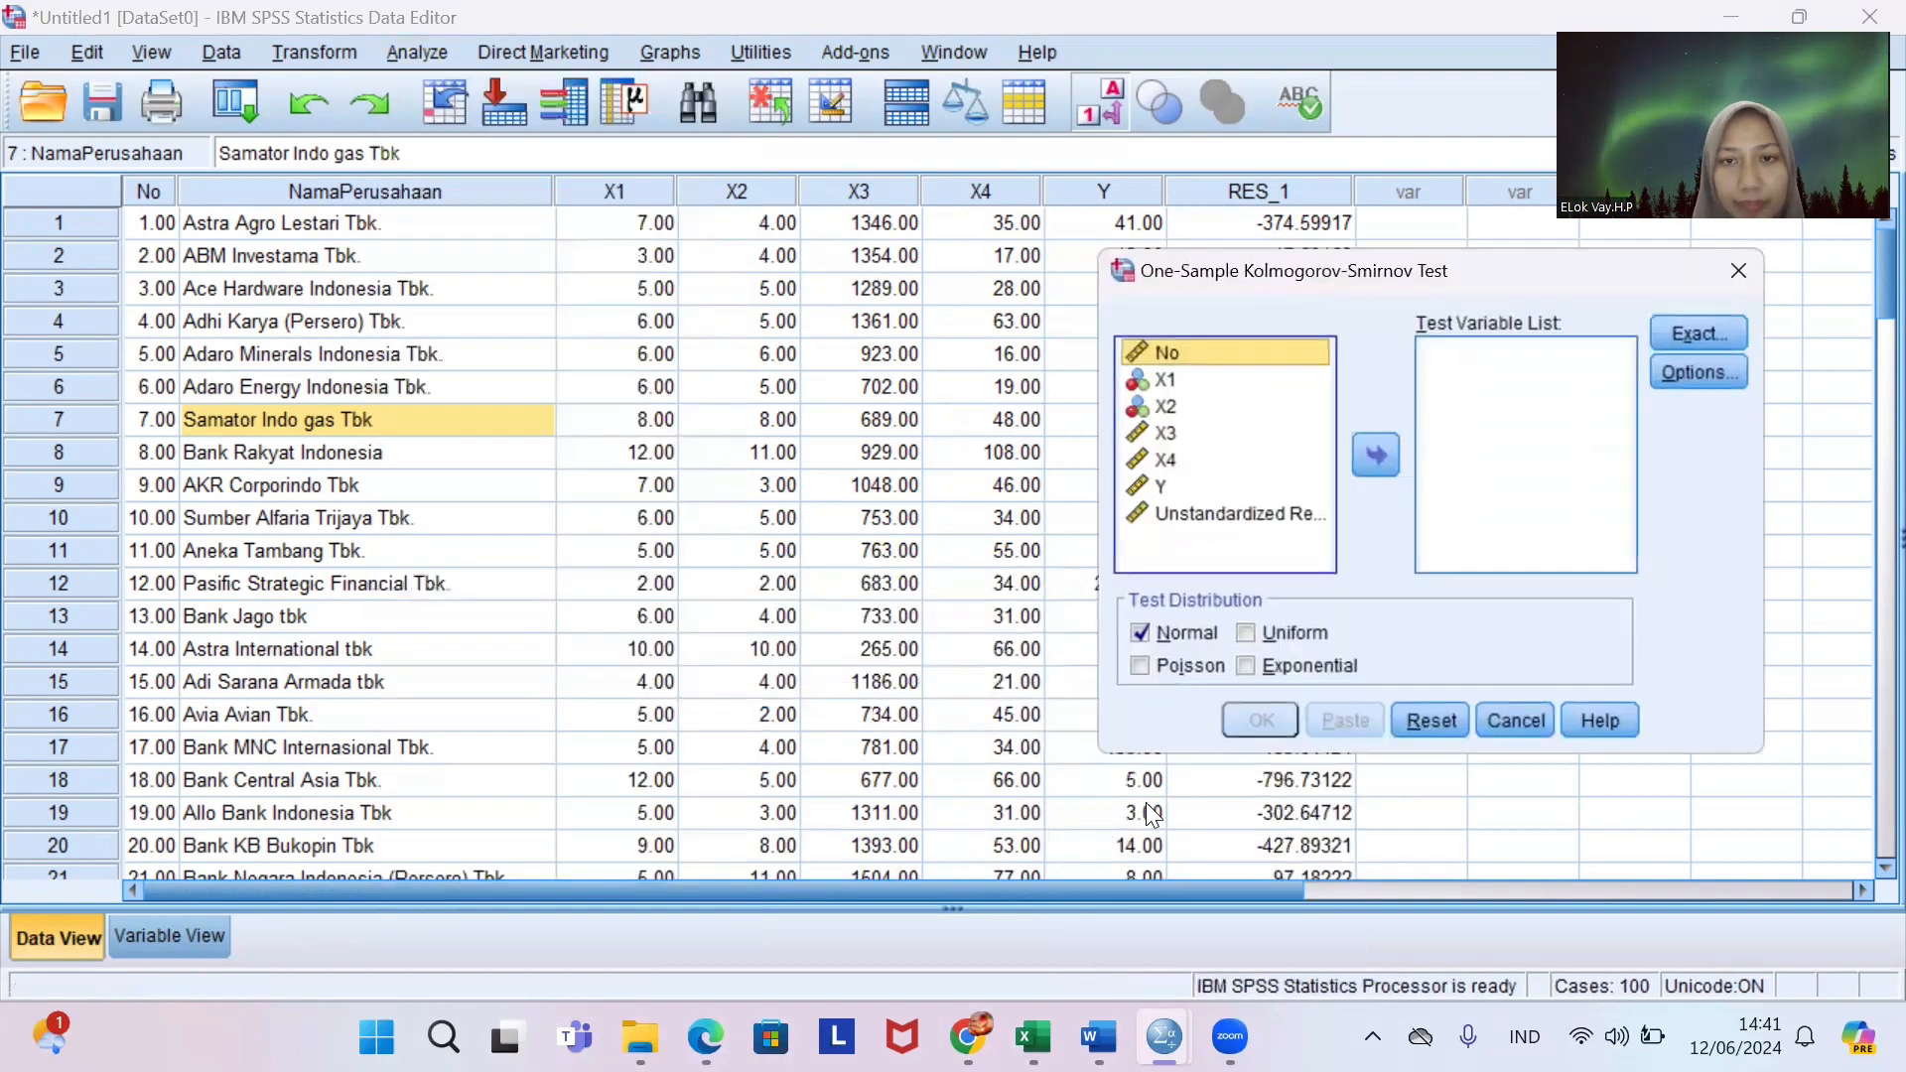
left_click(1213, 514)
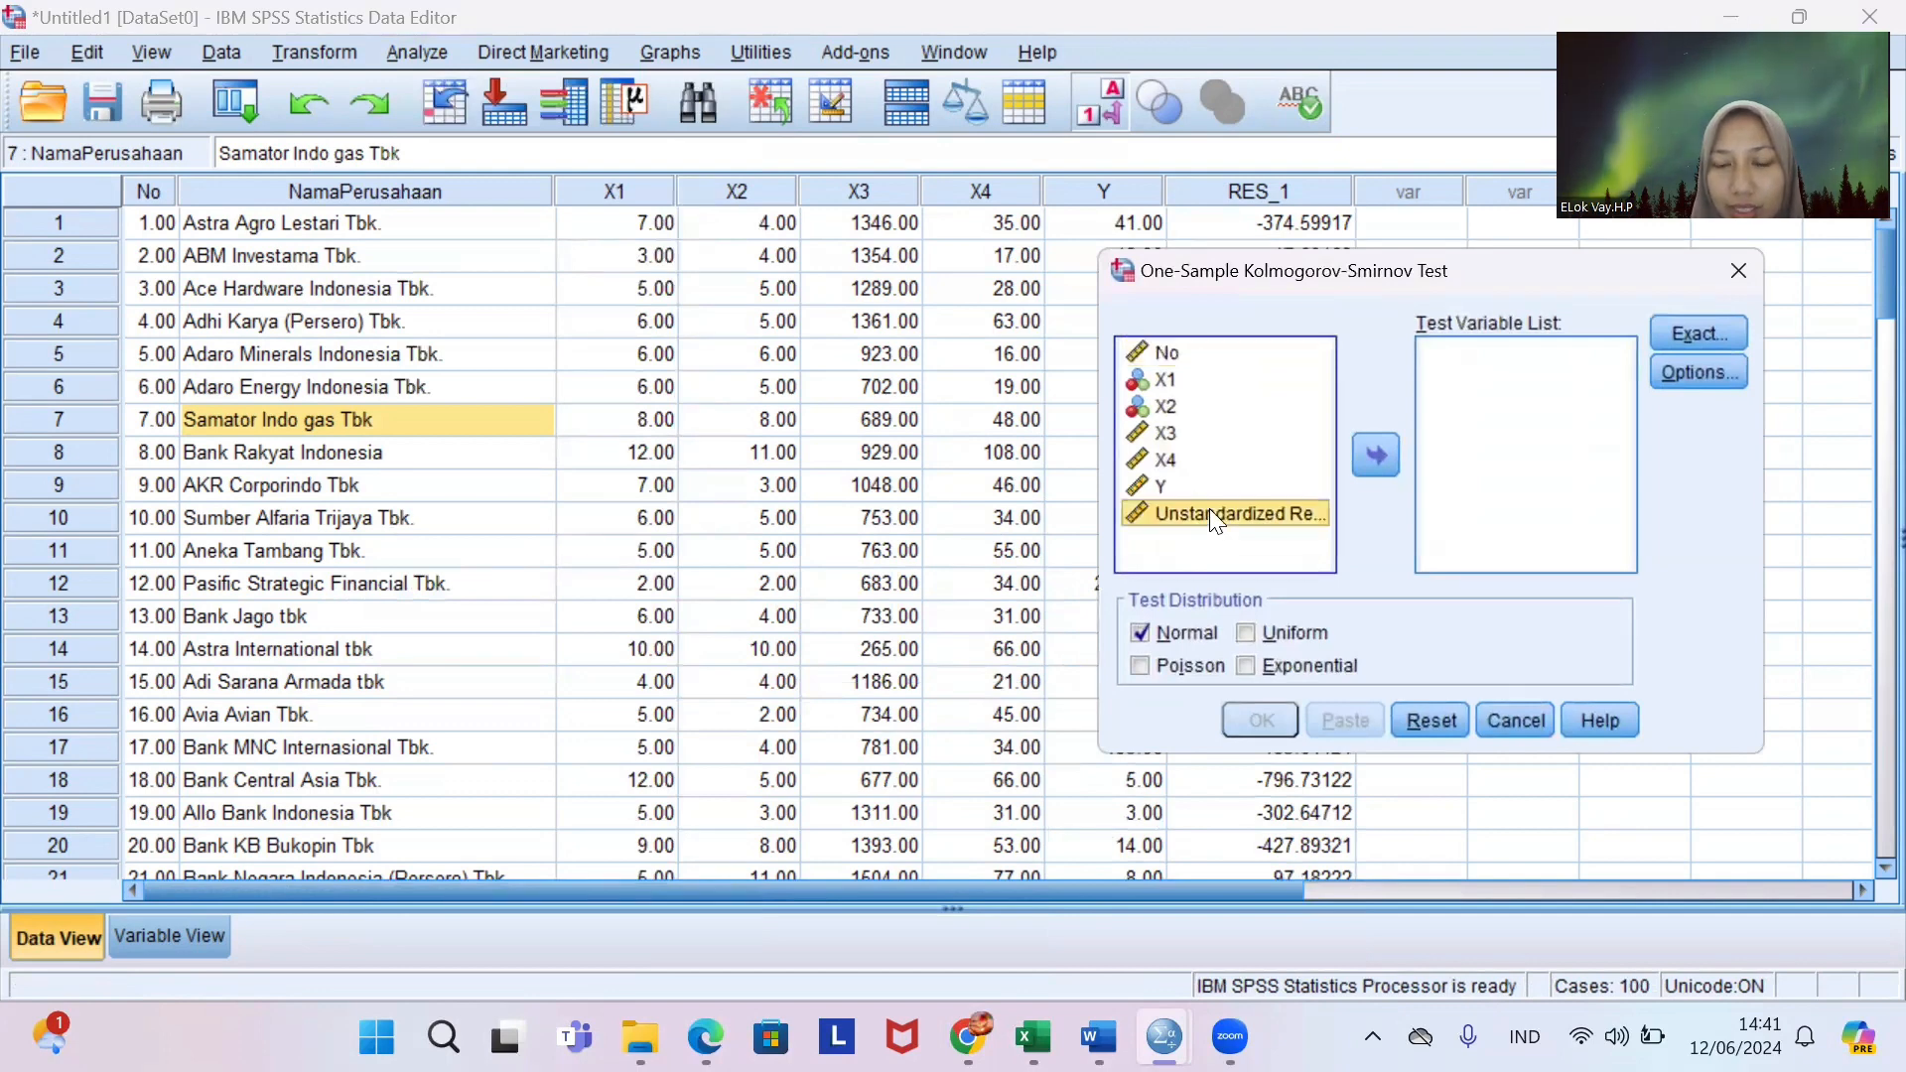
left_click(1379, 449)
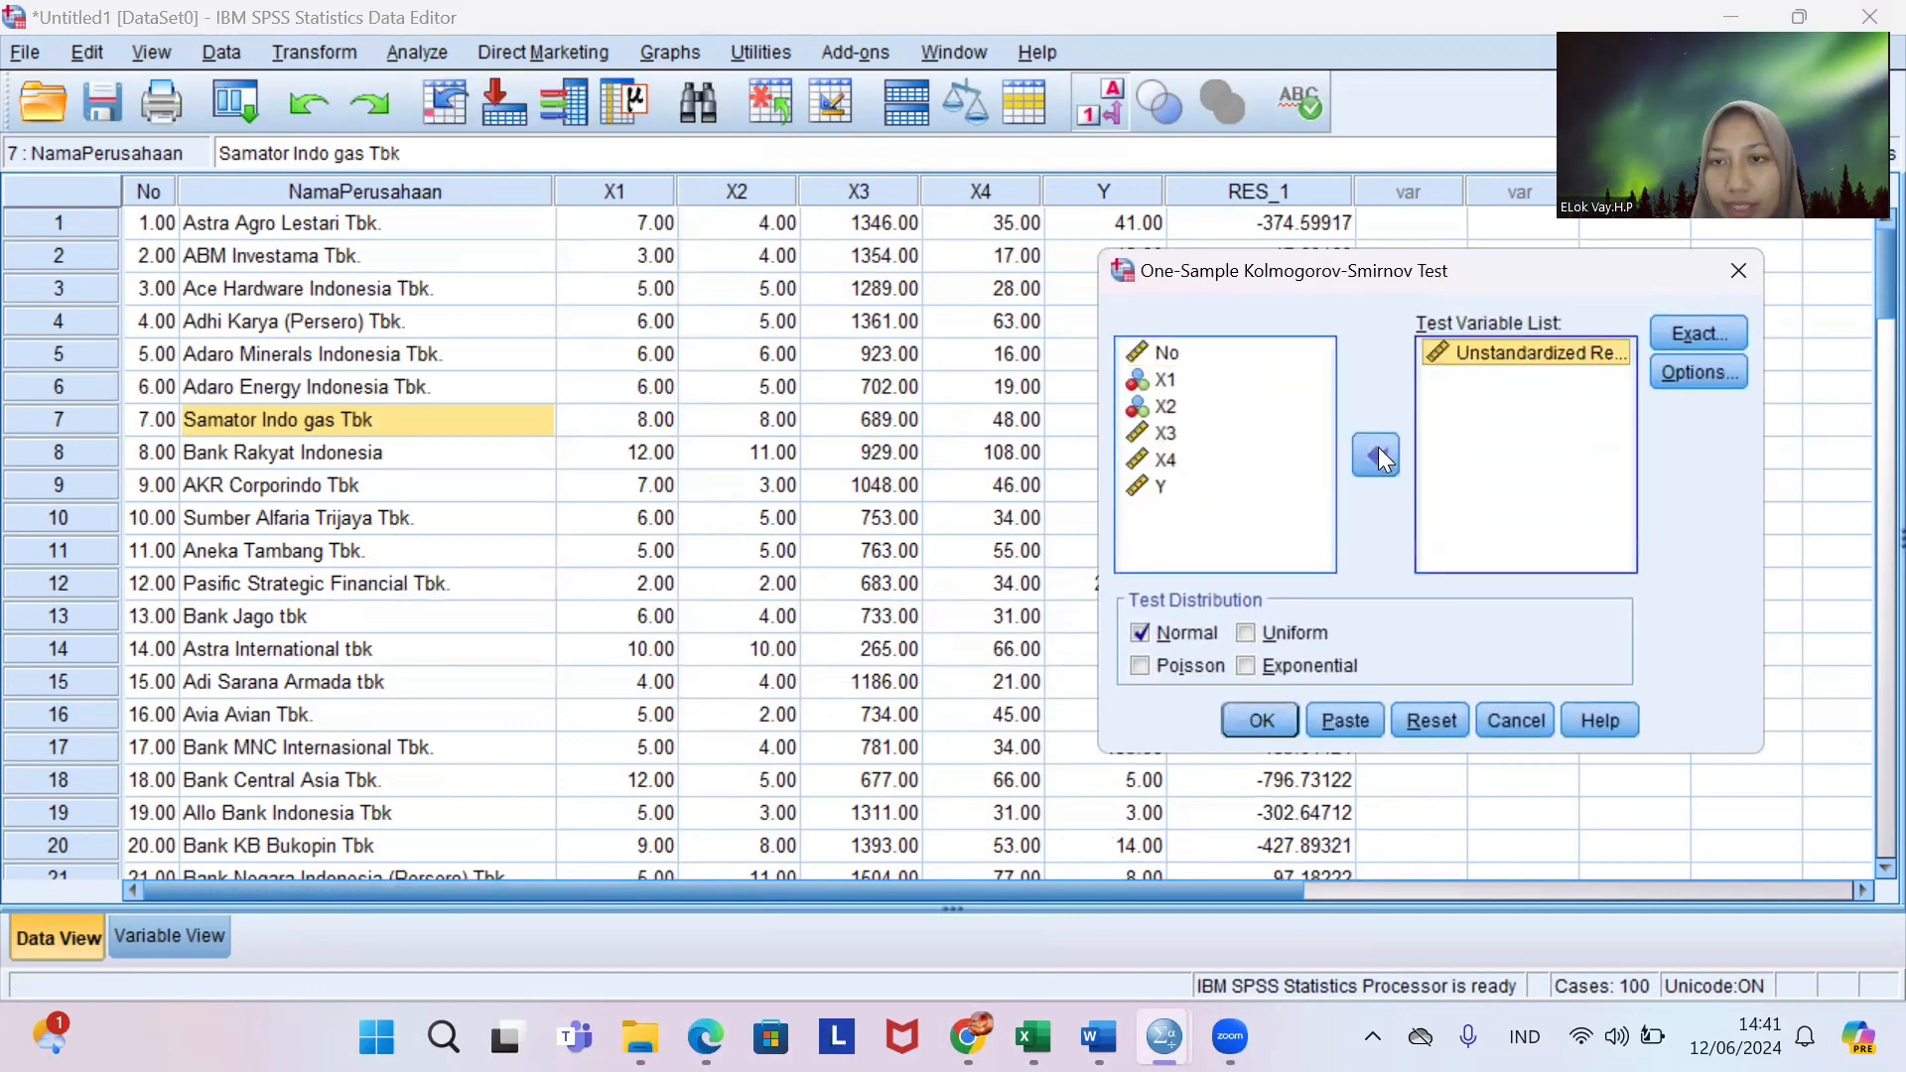
left_click(1275, 728)
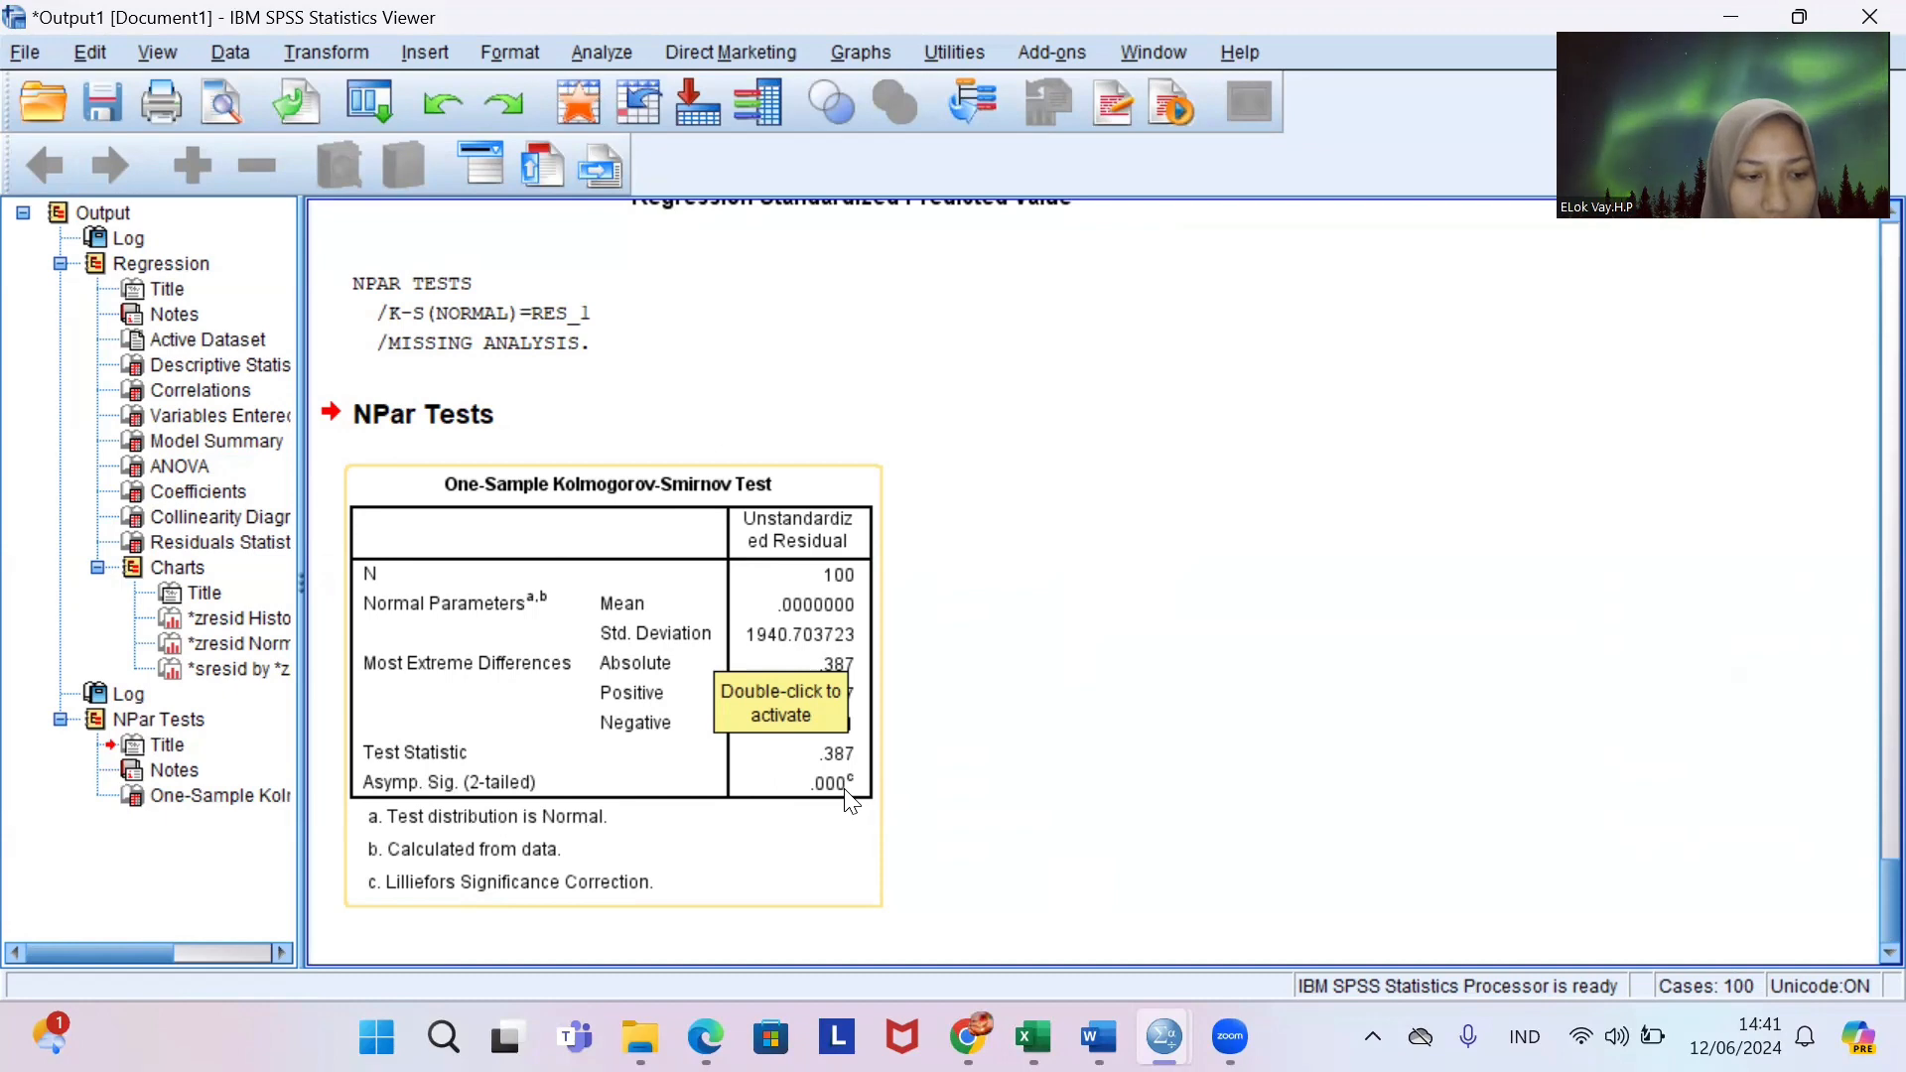
Review the Kolmogorov-Smirnov significance, the tolerance and VIF values in the Coefficients table, and the residual scatterplot.
left_click(944, 744)
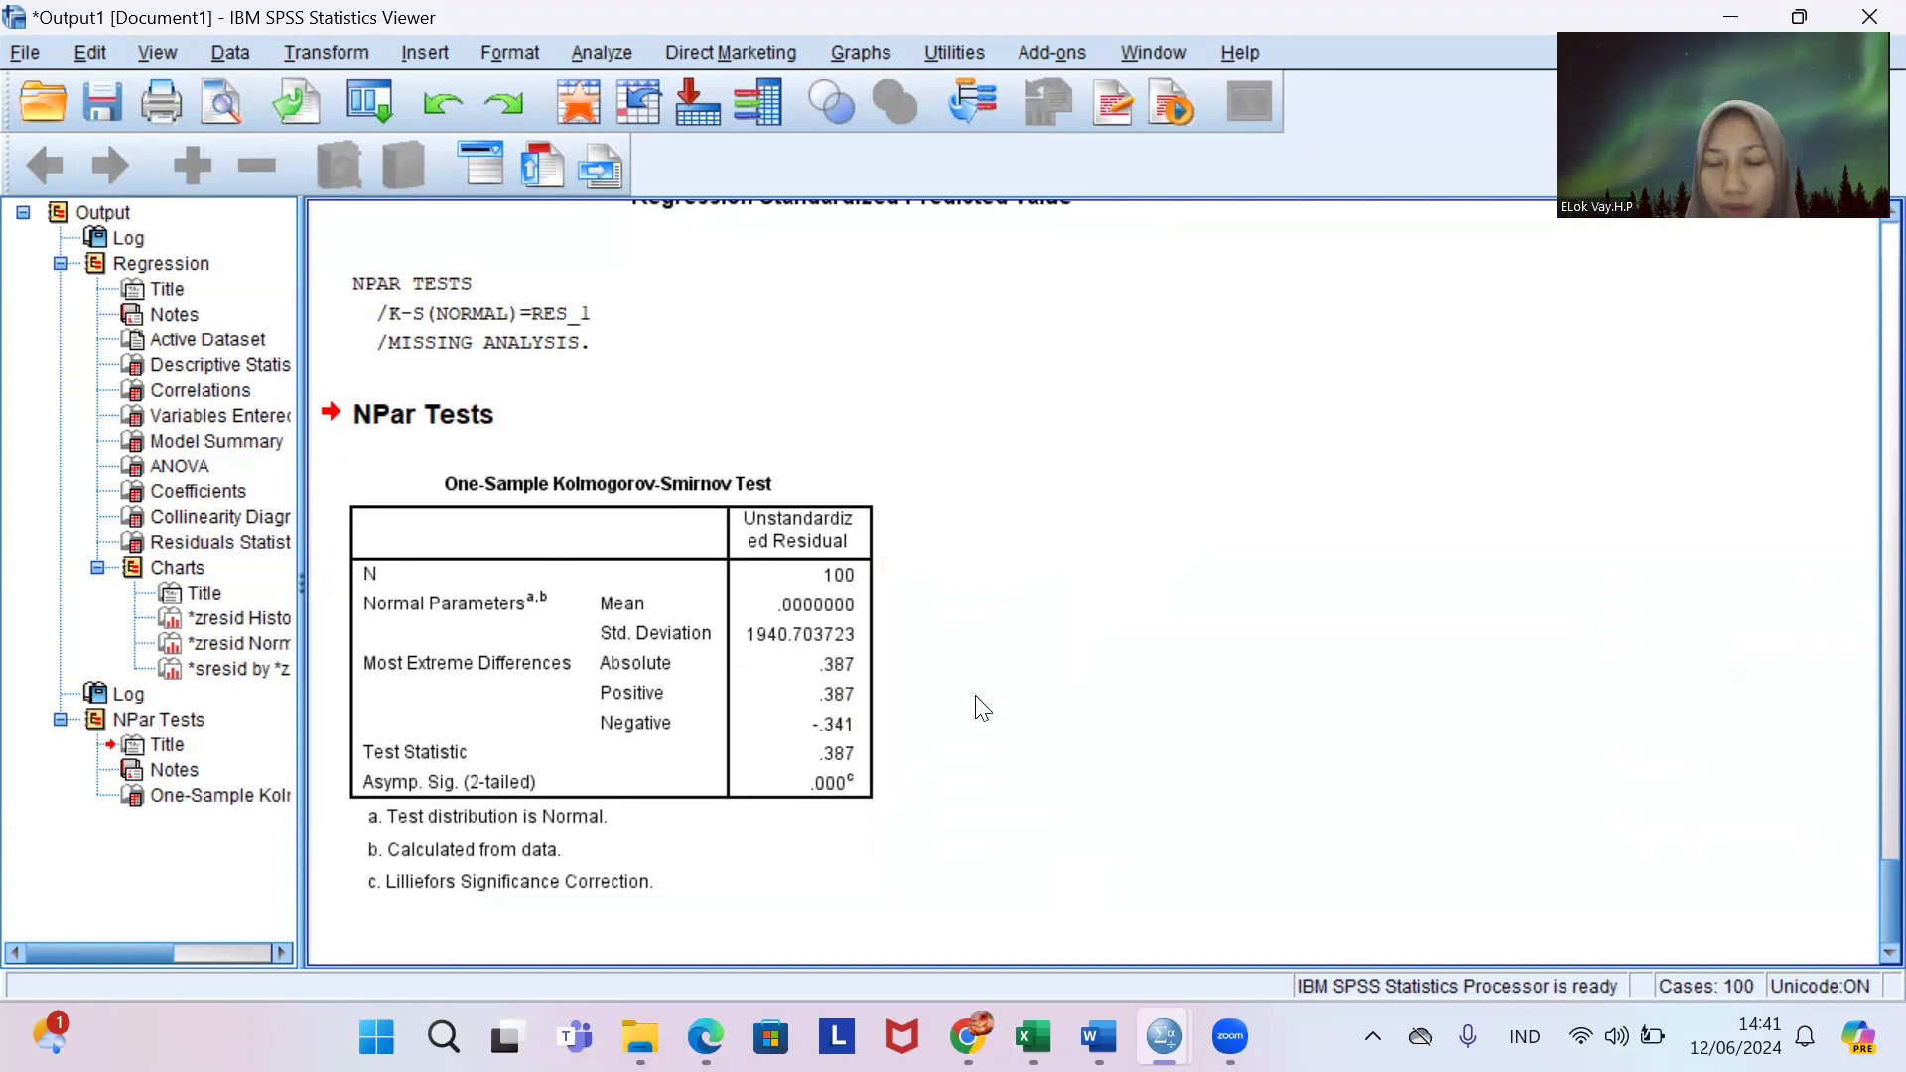
left_click(859, 707)
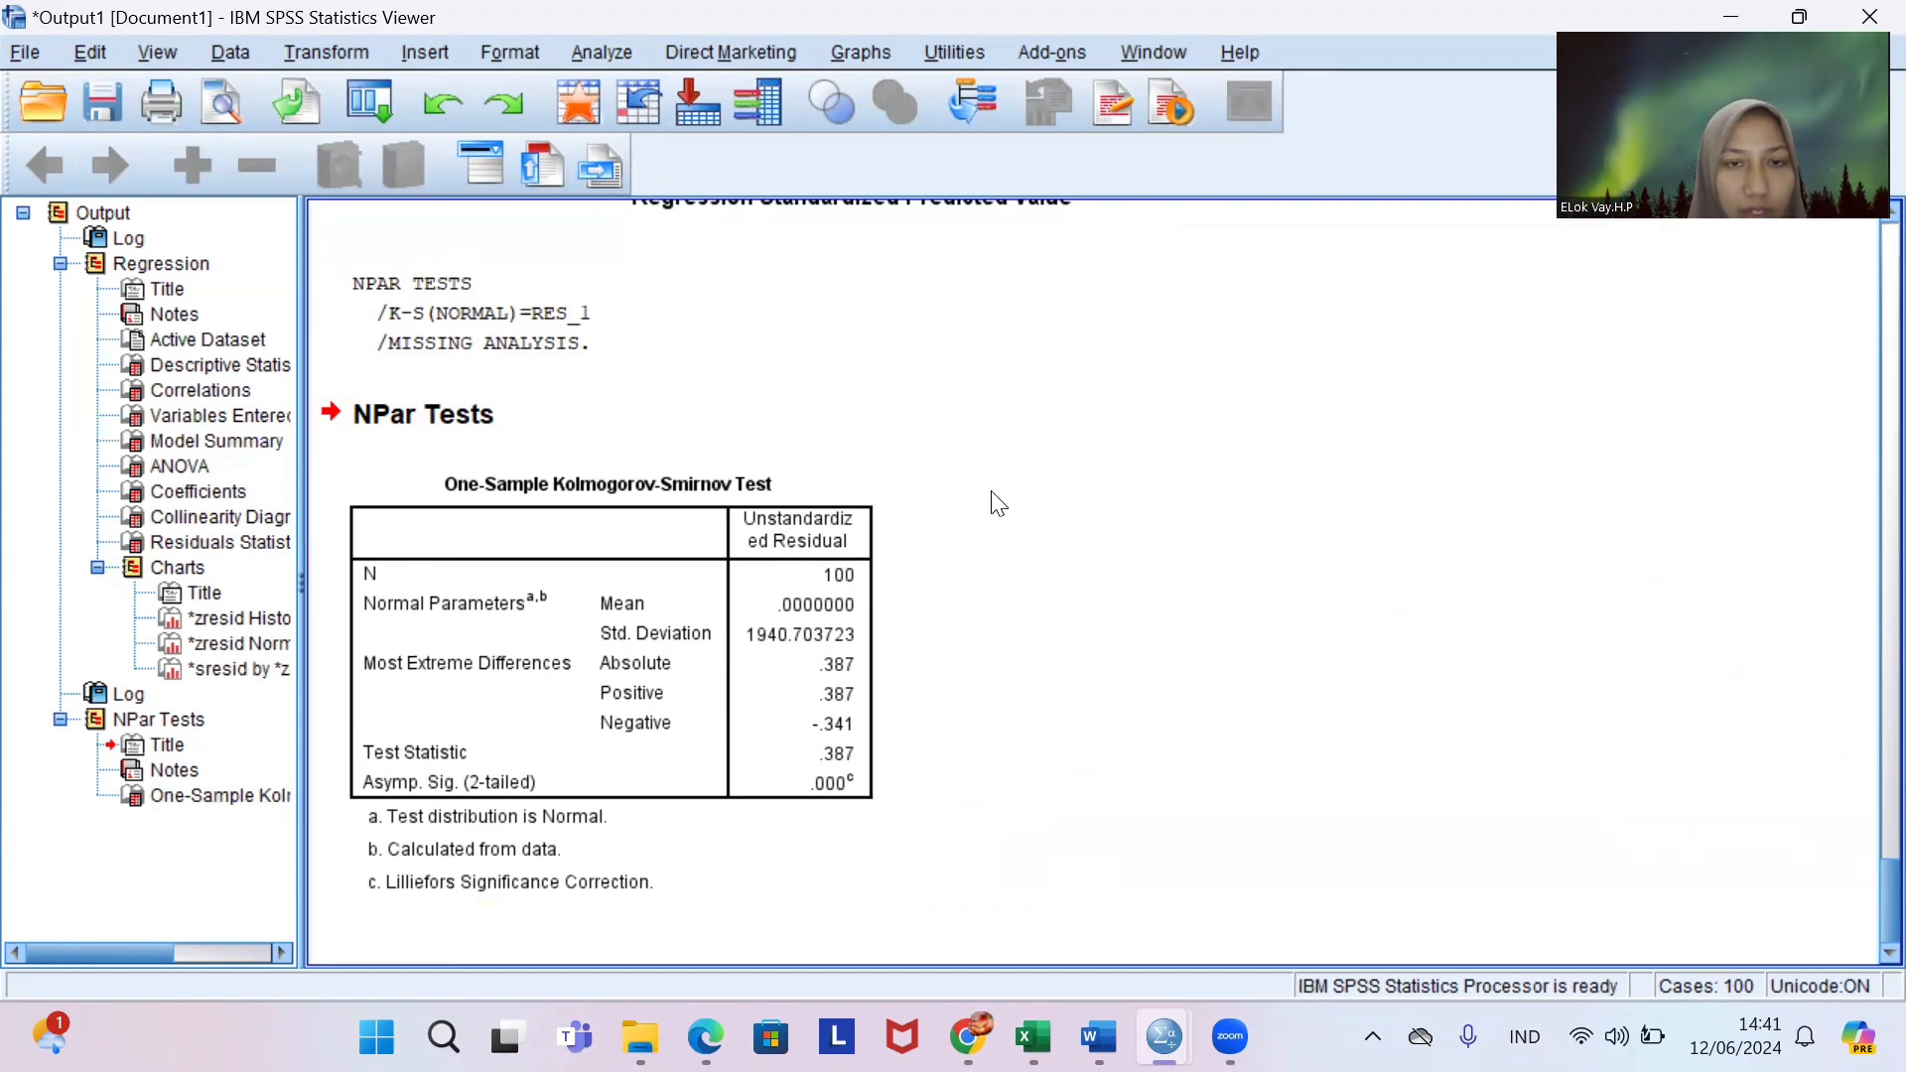
scroll(998, 505, "up", 20)
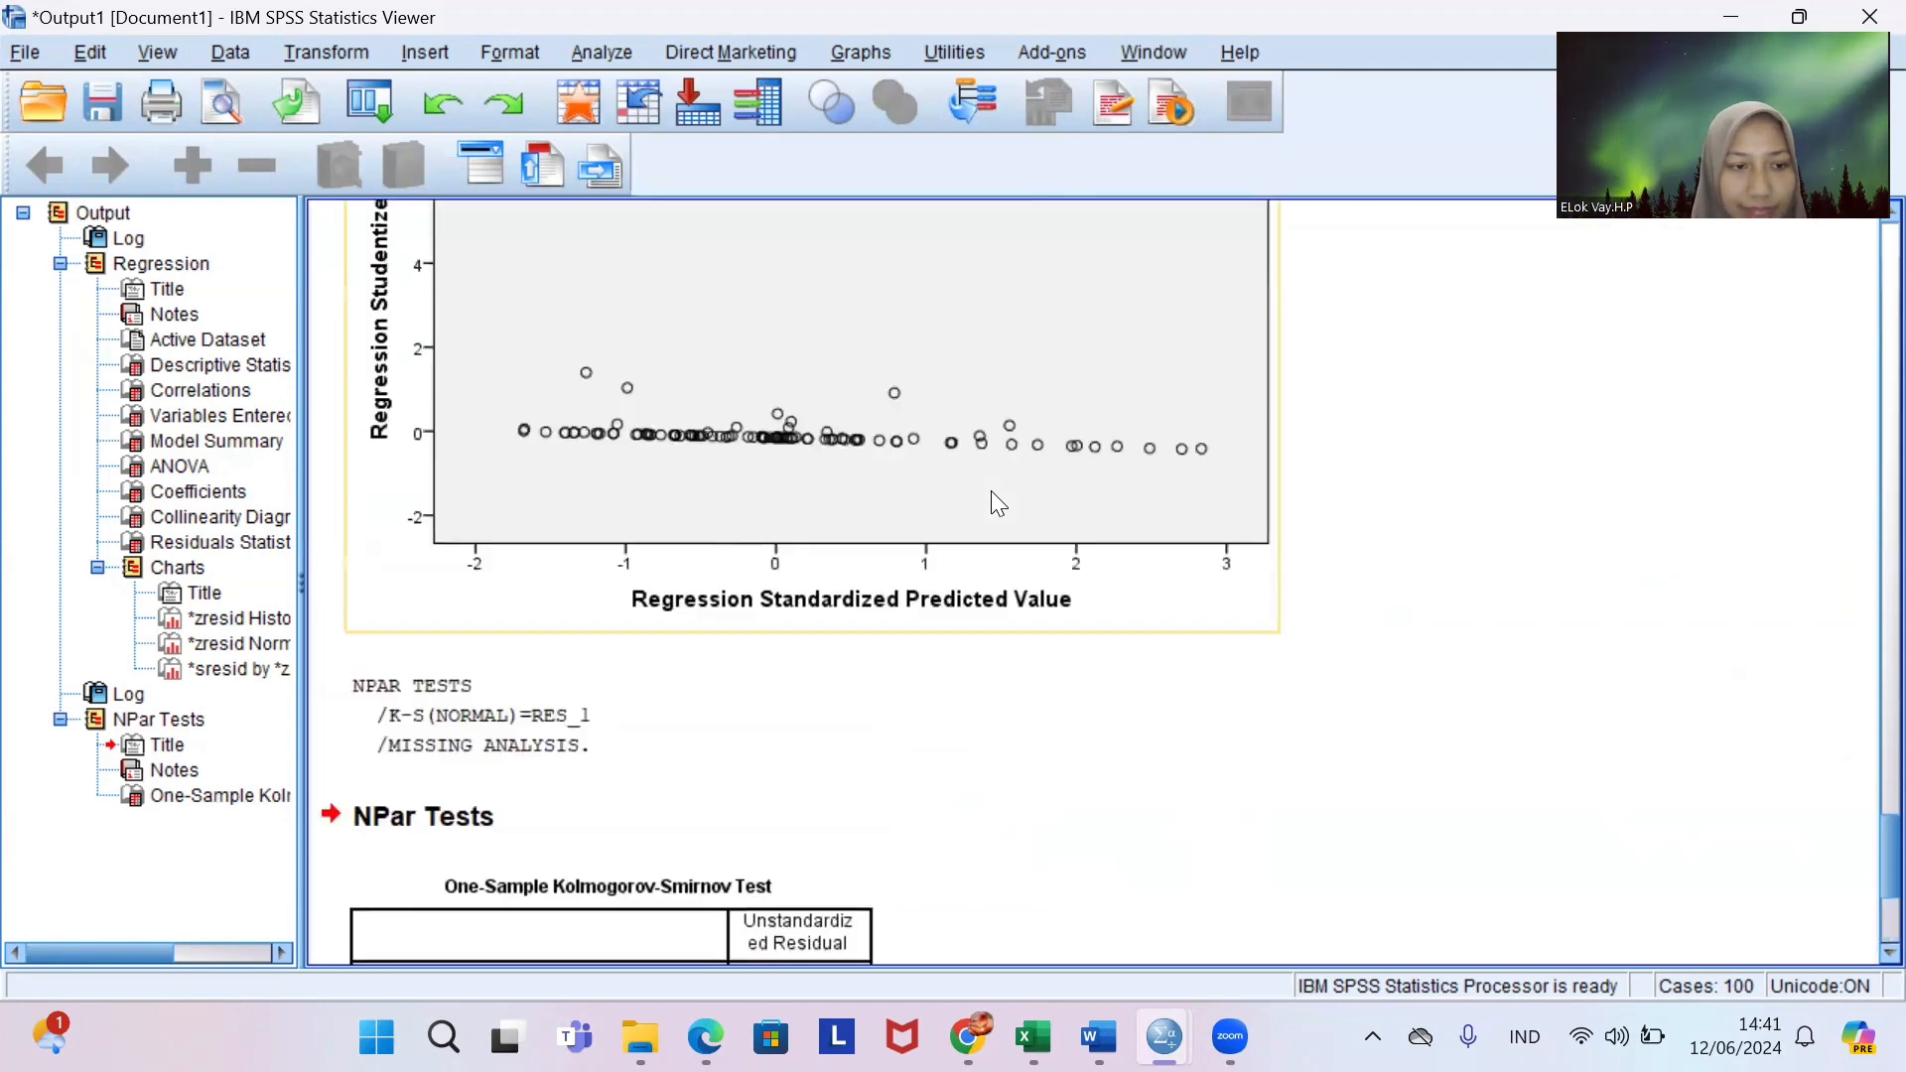
scroll(996, 503, "up", 3)
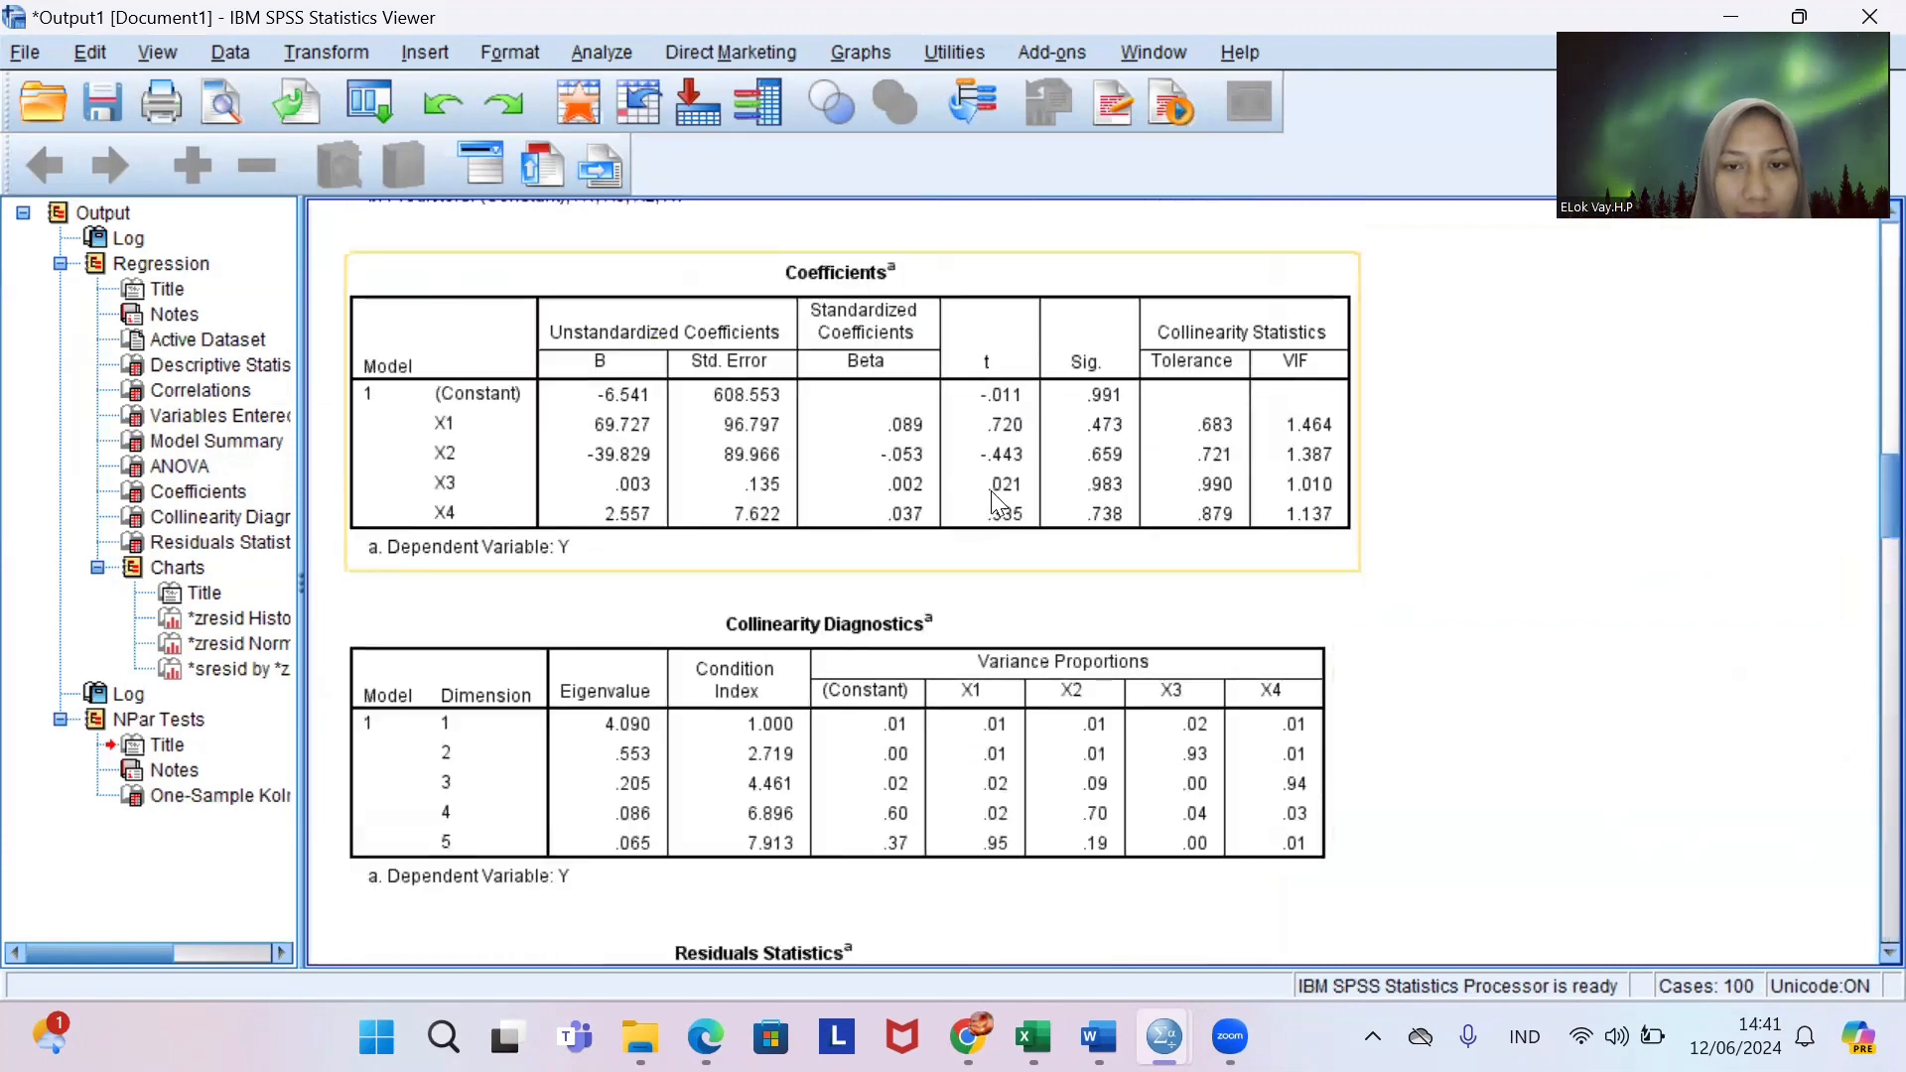
left_click(987, 391)
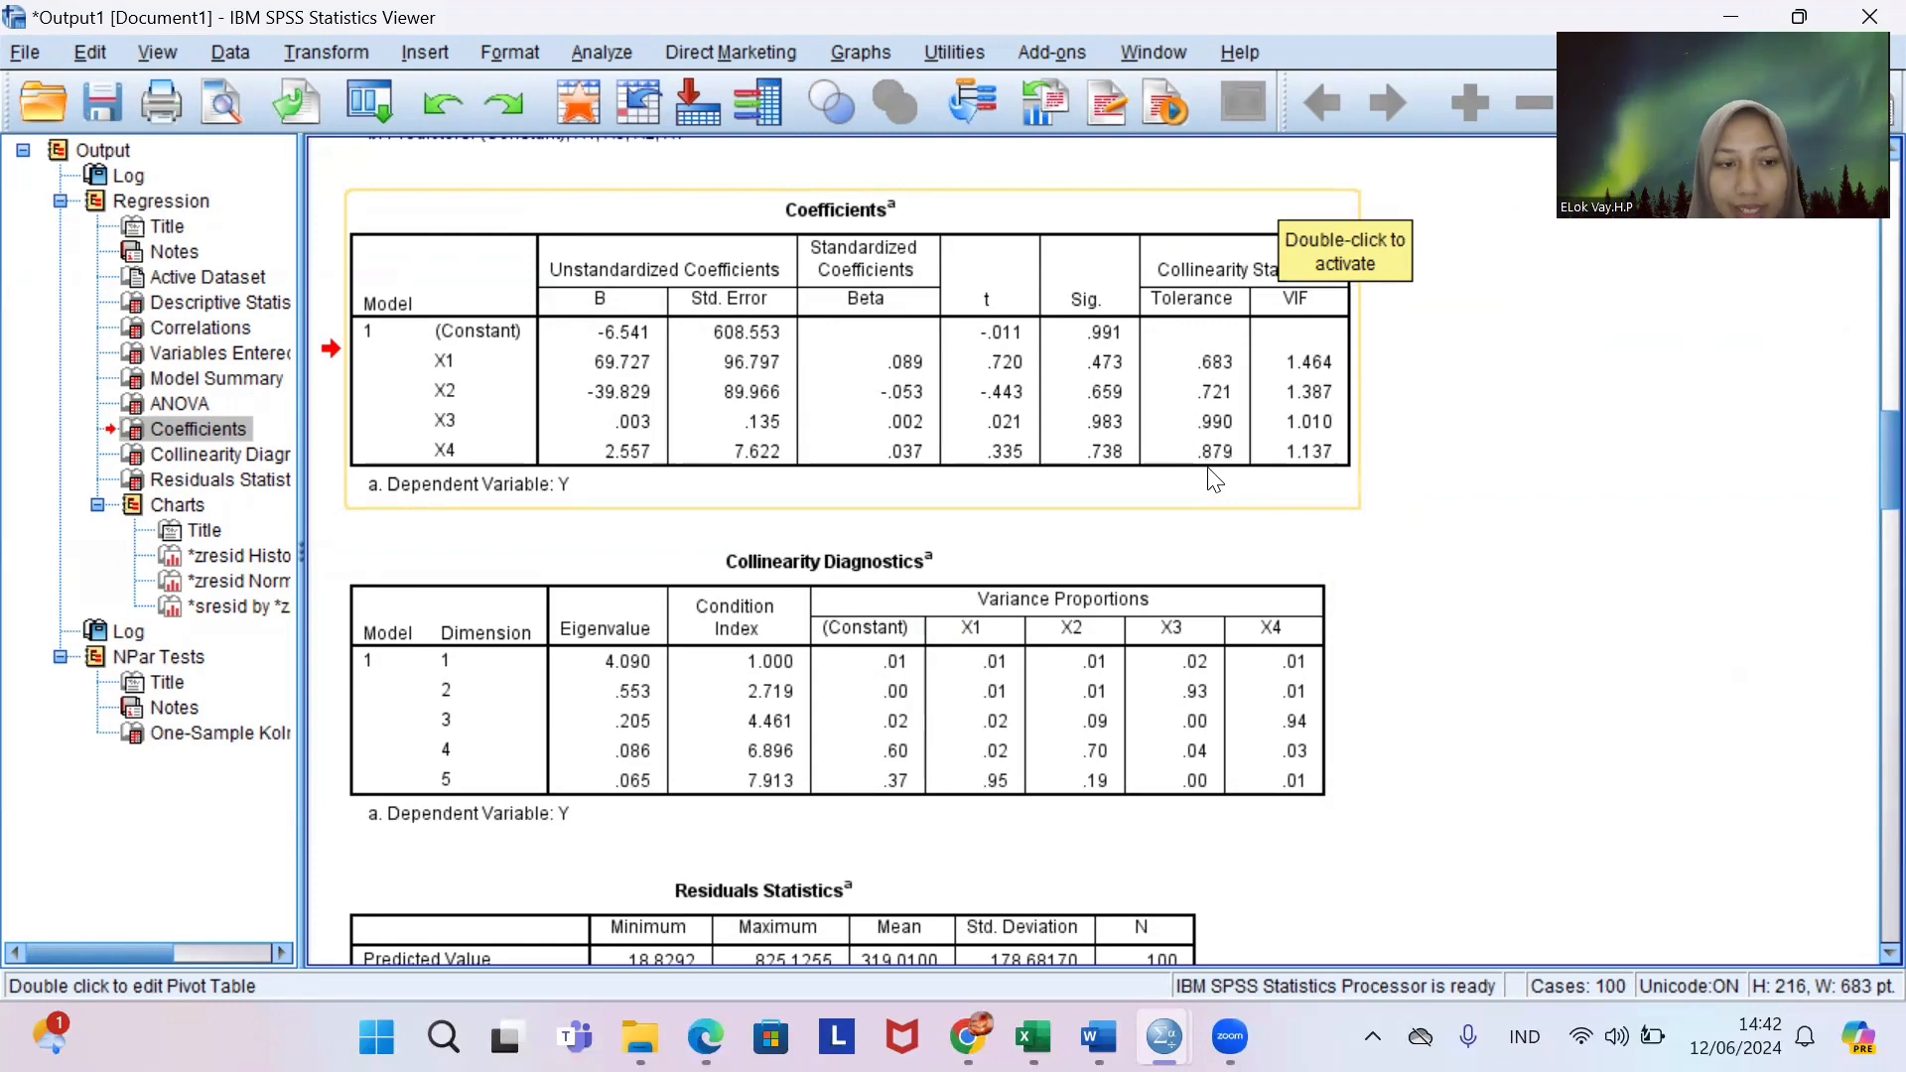
scroll(1231, 469, "down", 3)
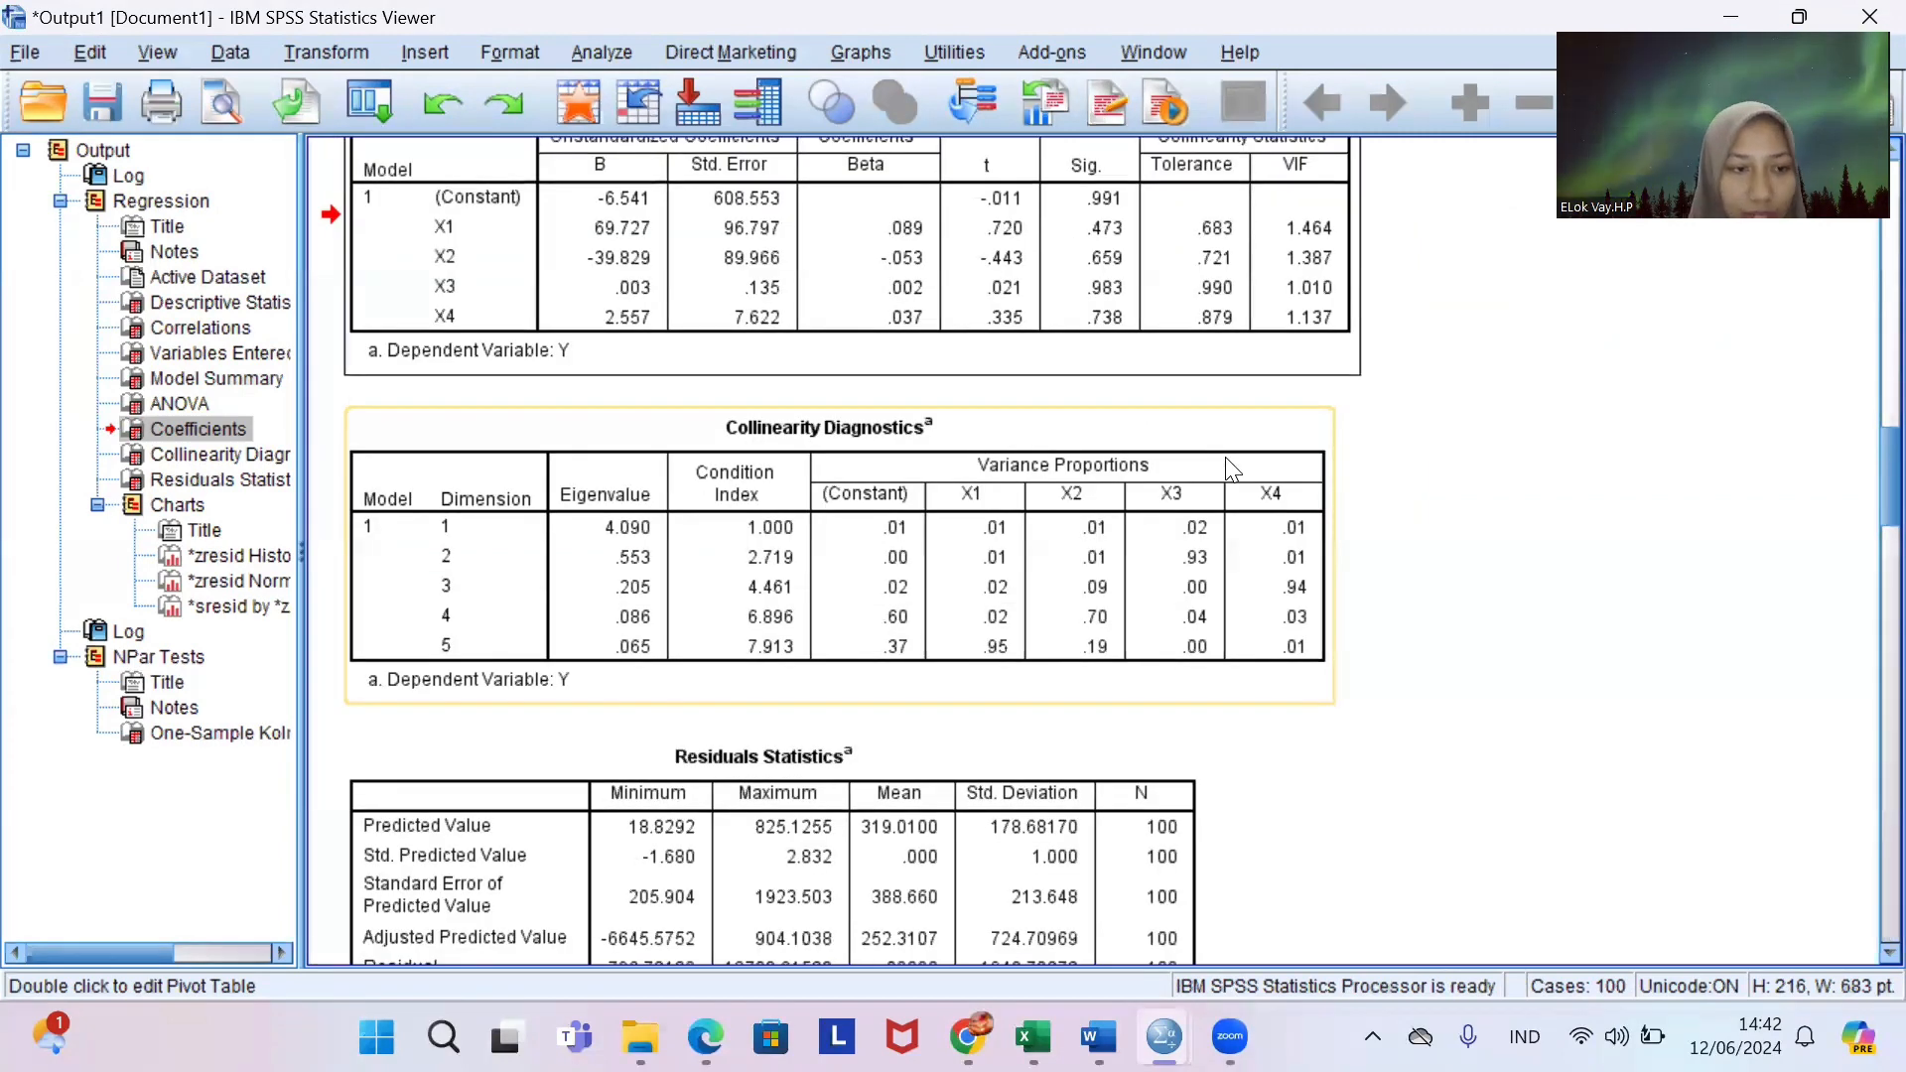
scroll(1231, 468, "down", 20)
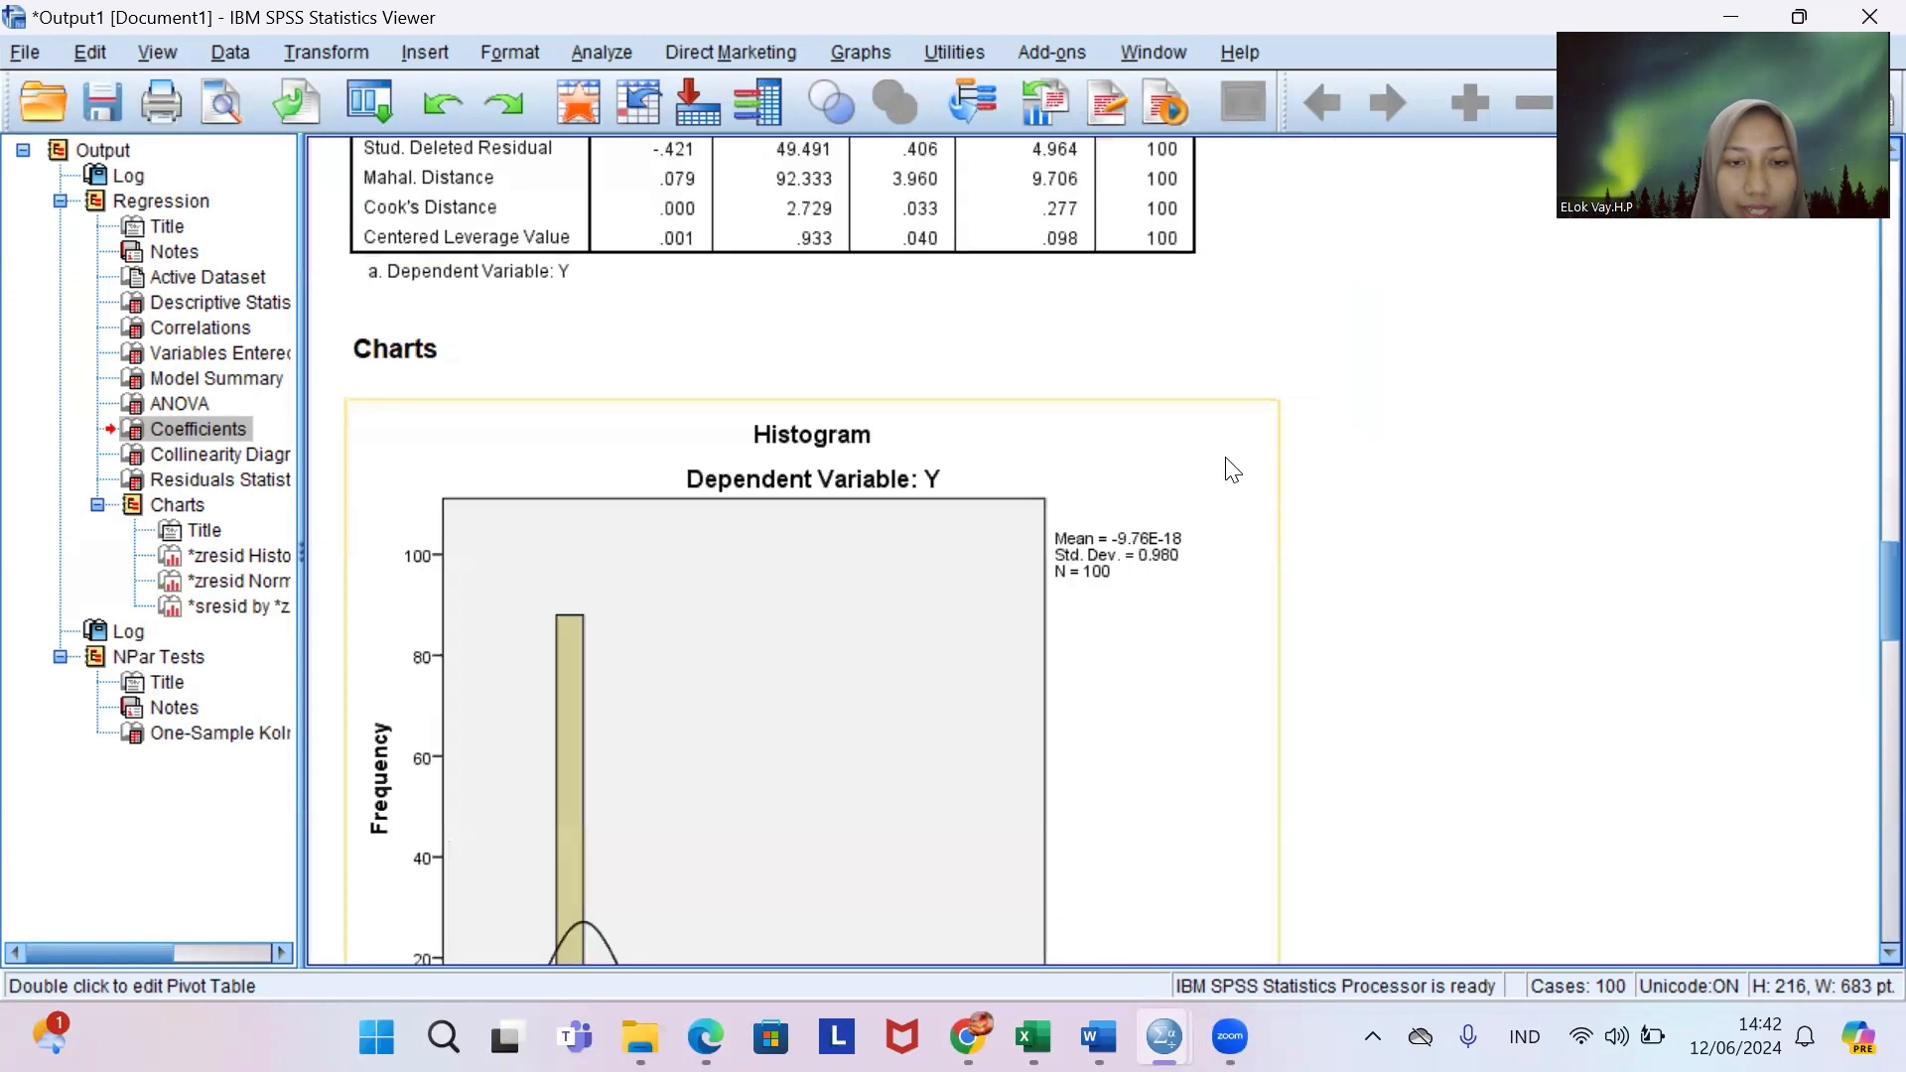
scroll(1230, 469, "down", 20)
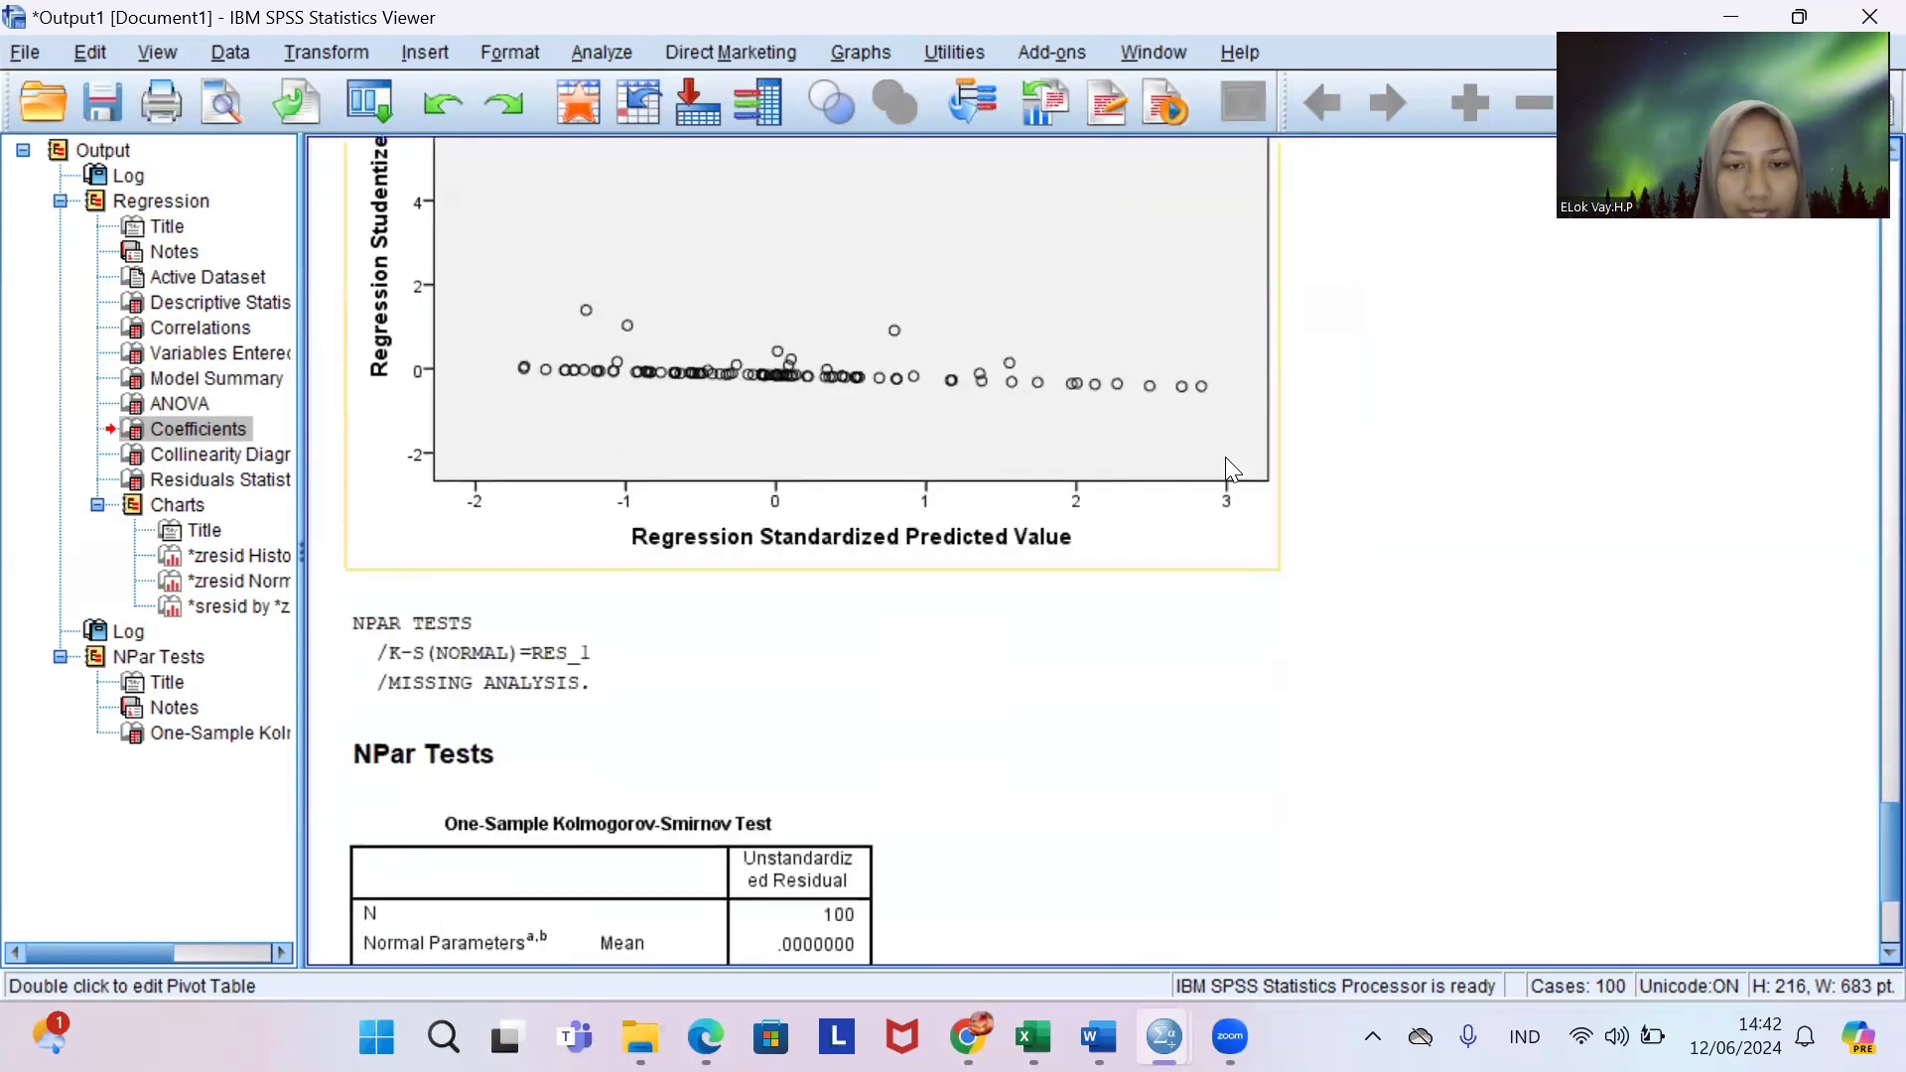
scroll(1229, 462, "up", 14)
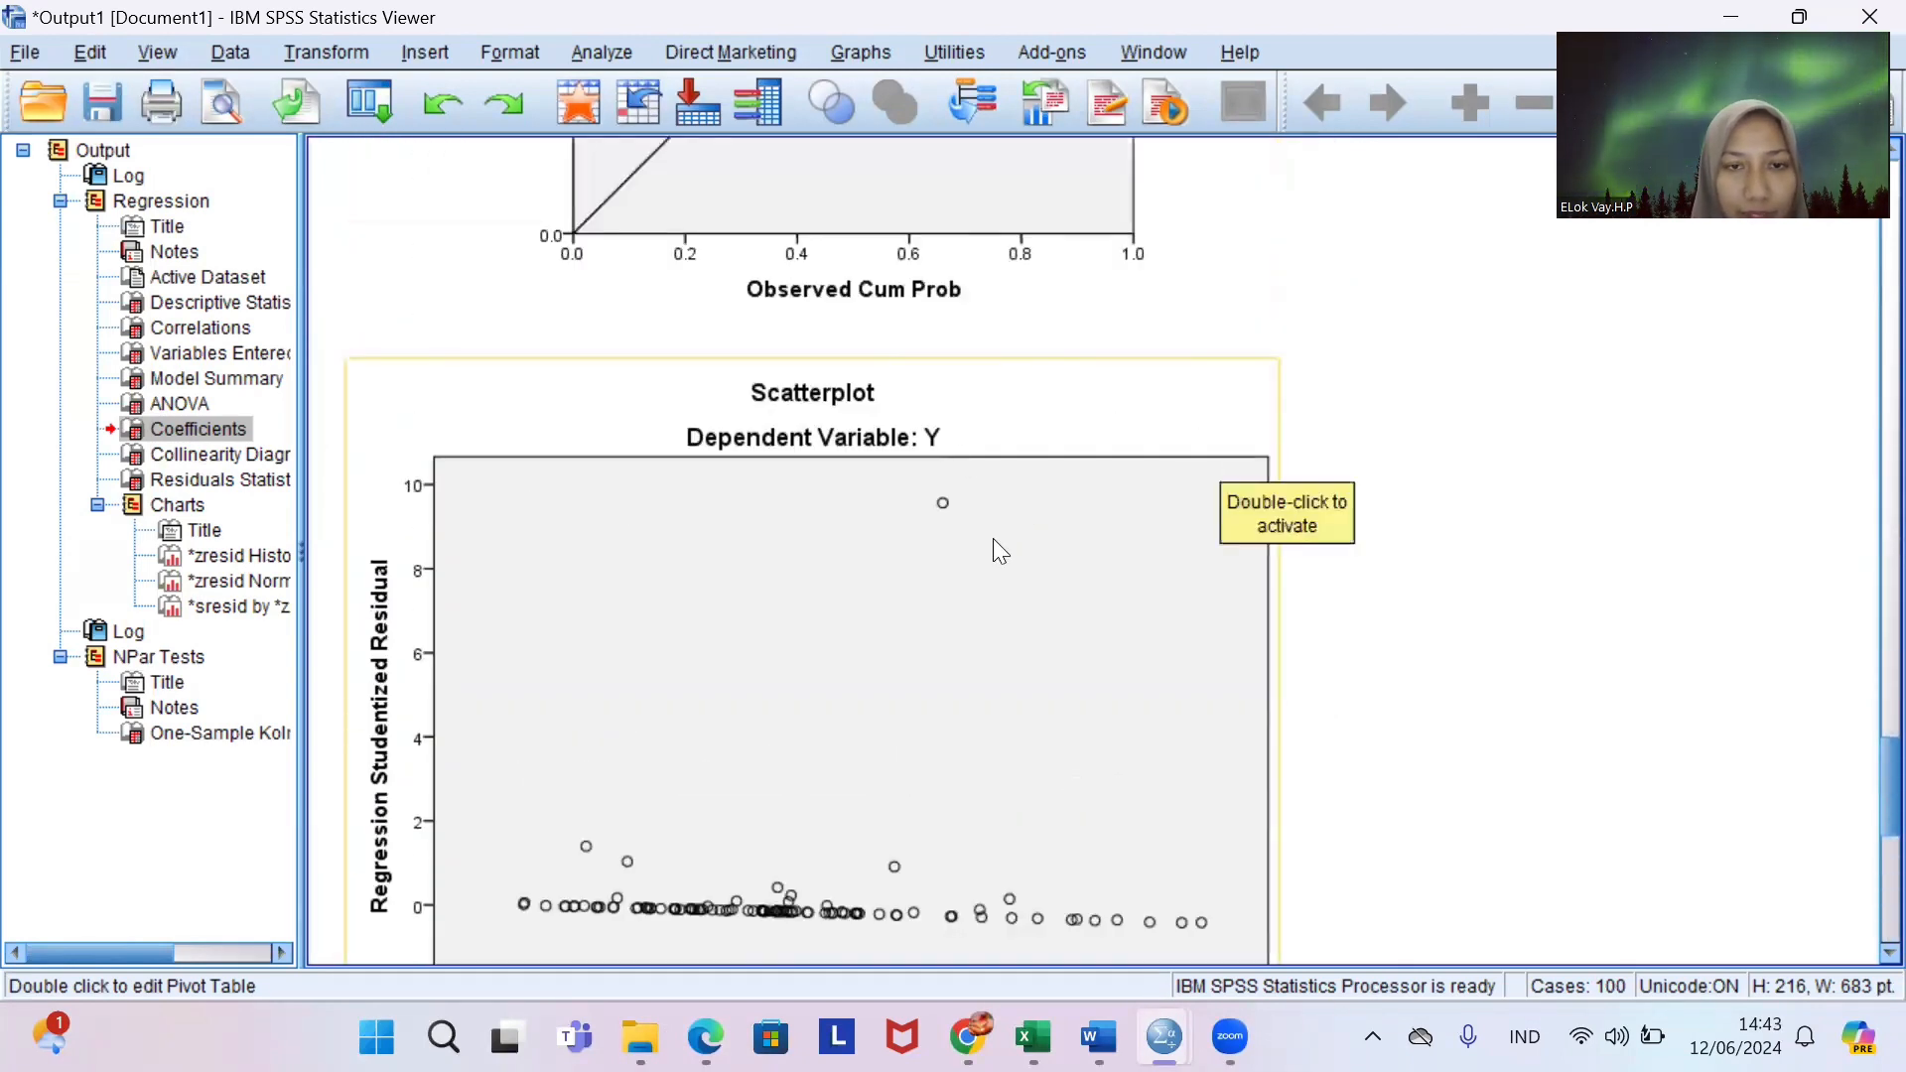
scroll(993, 538, "down", 6)
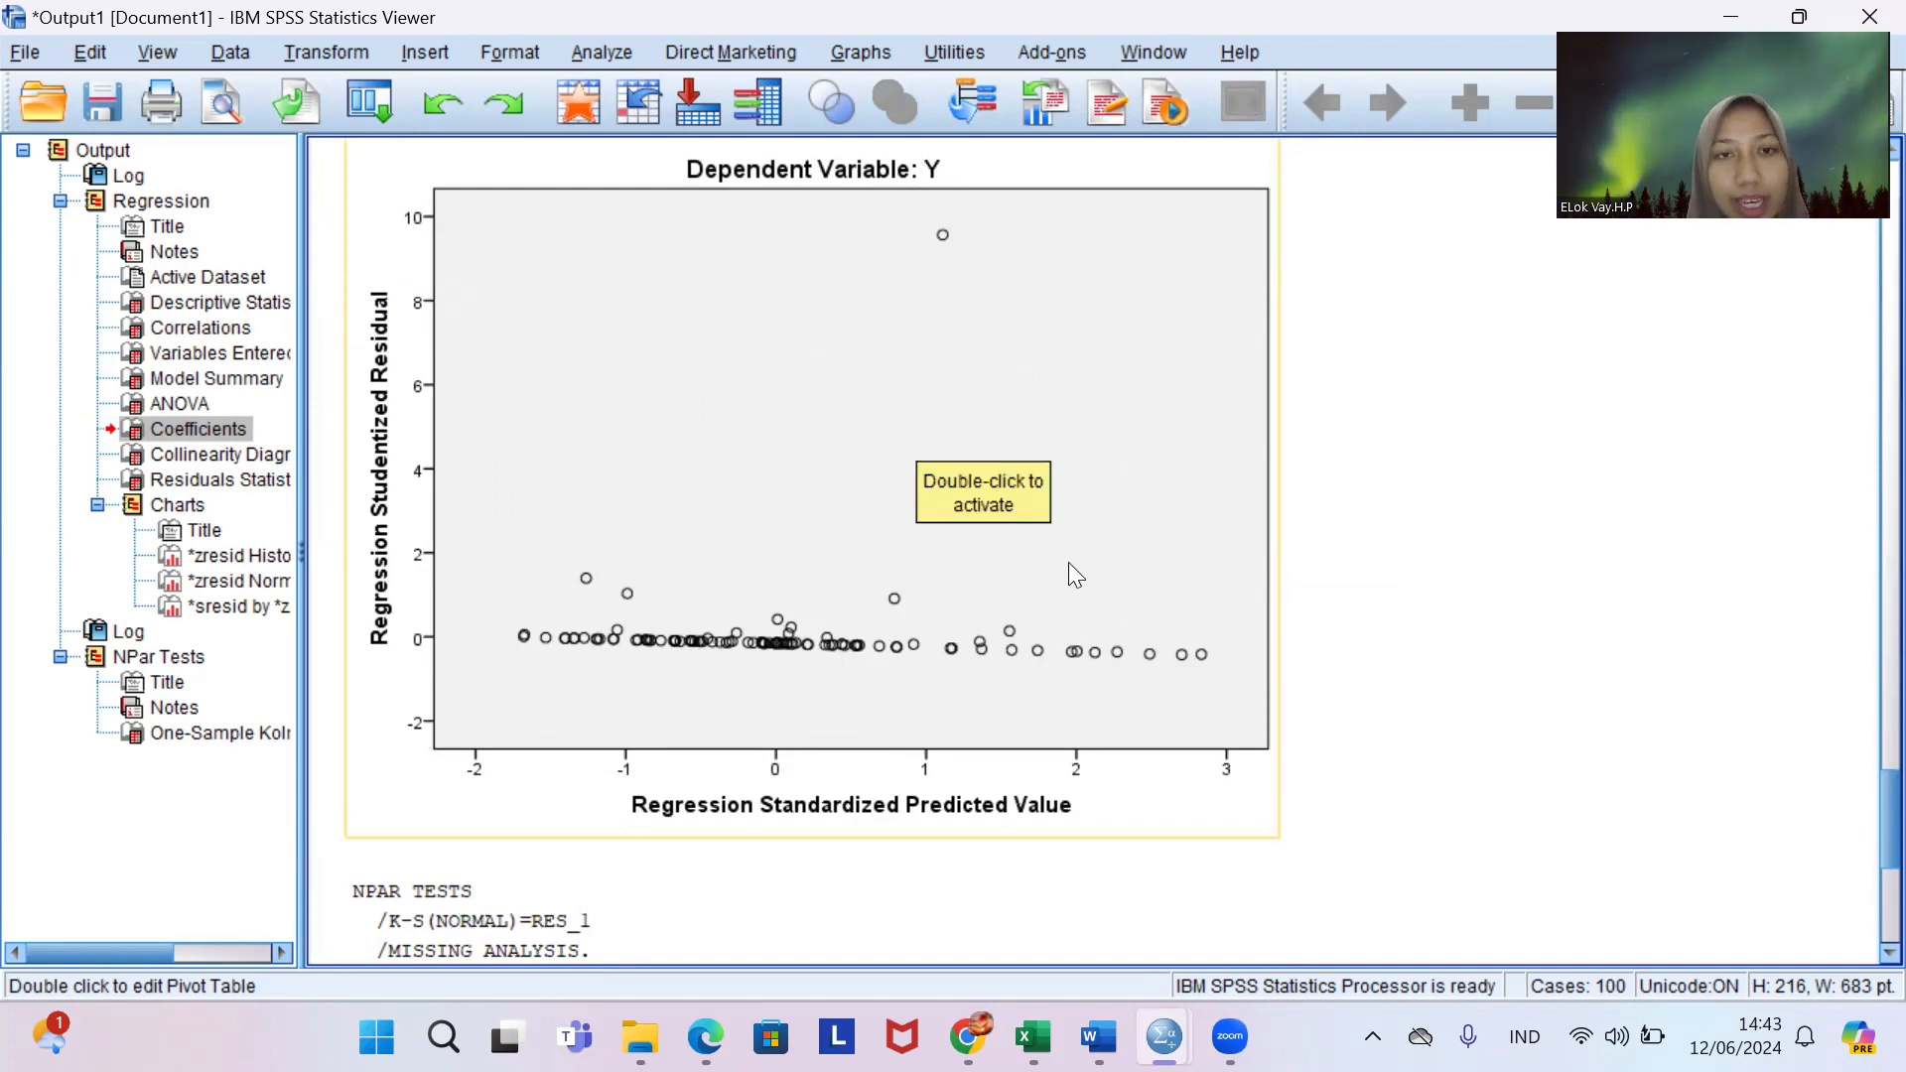
scroll(1069, 564, "up", 3)
scroll(1068, 562, "up", 6)
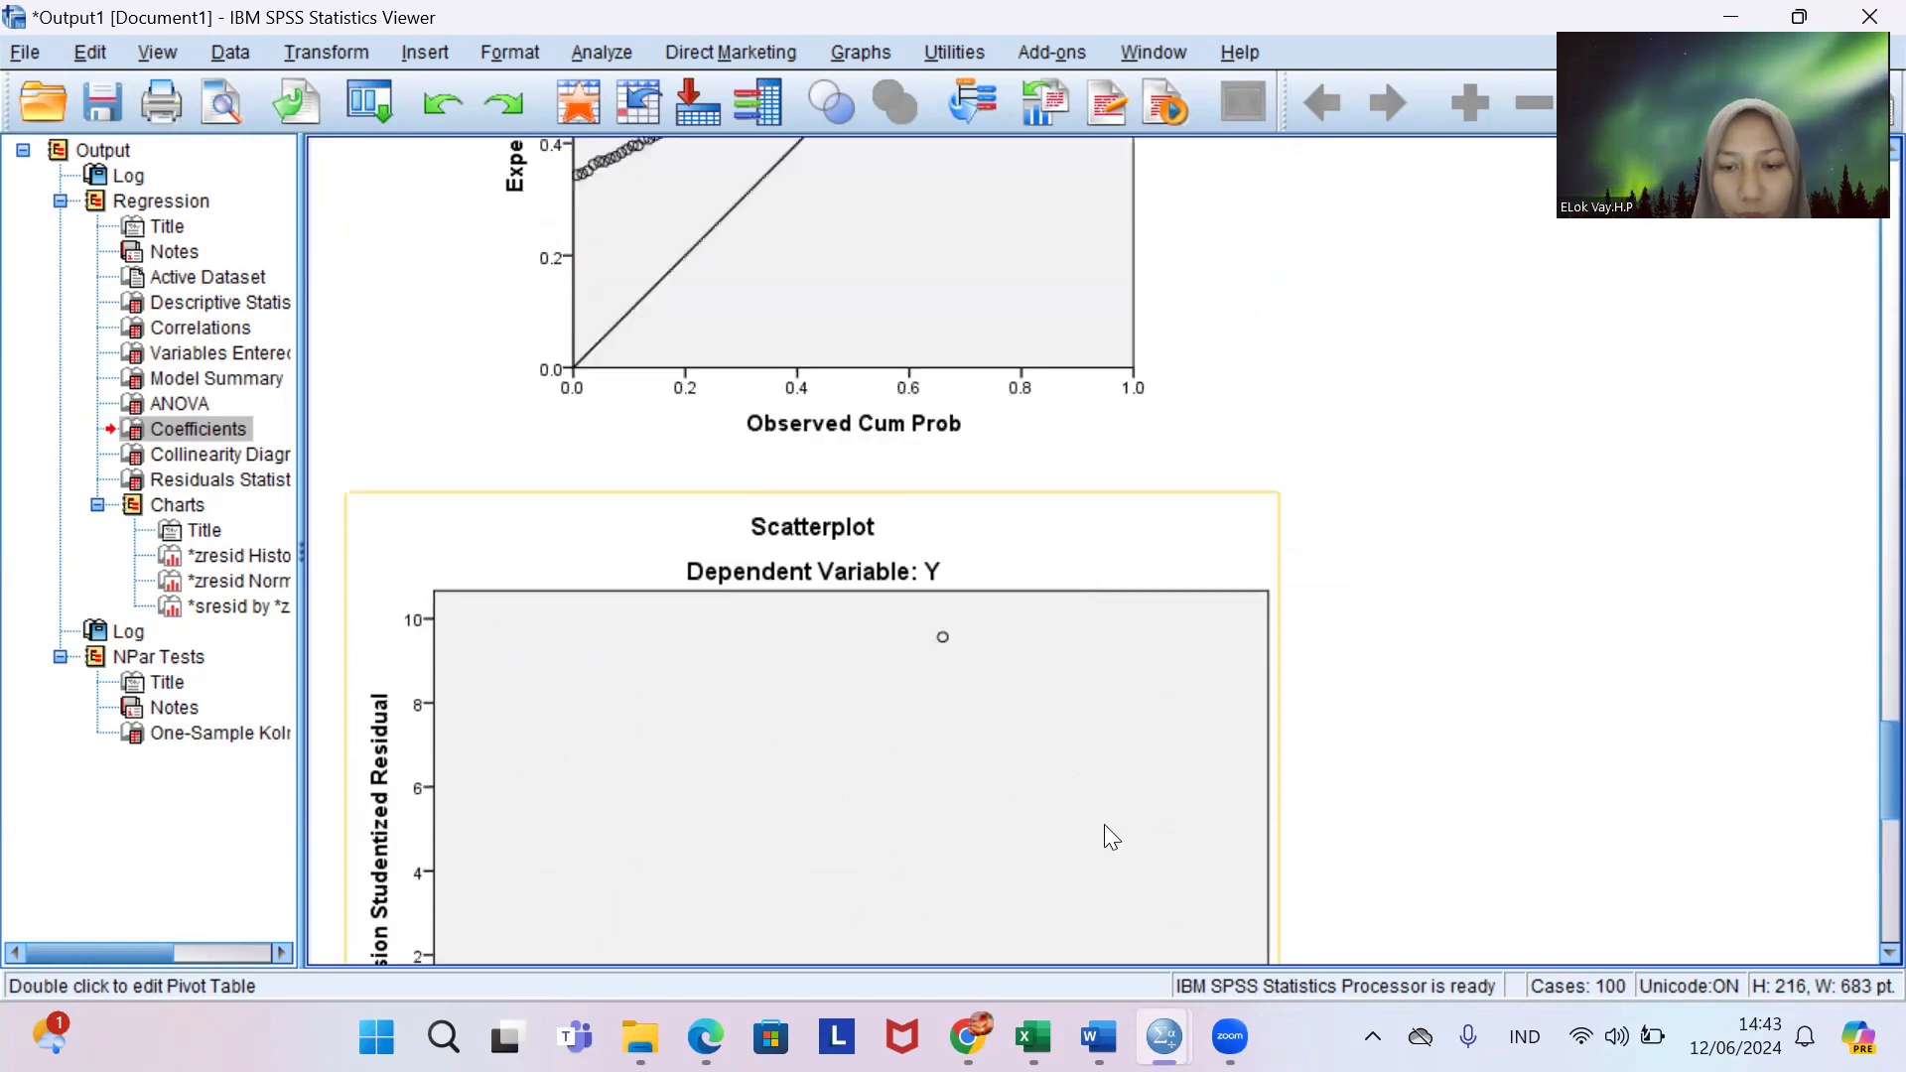
Return to the dataset and start computing a new variable with the target name RES_2.
mouse_move(1098, 1037)
mouse_move(1164, 1037)
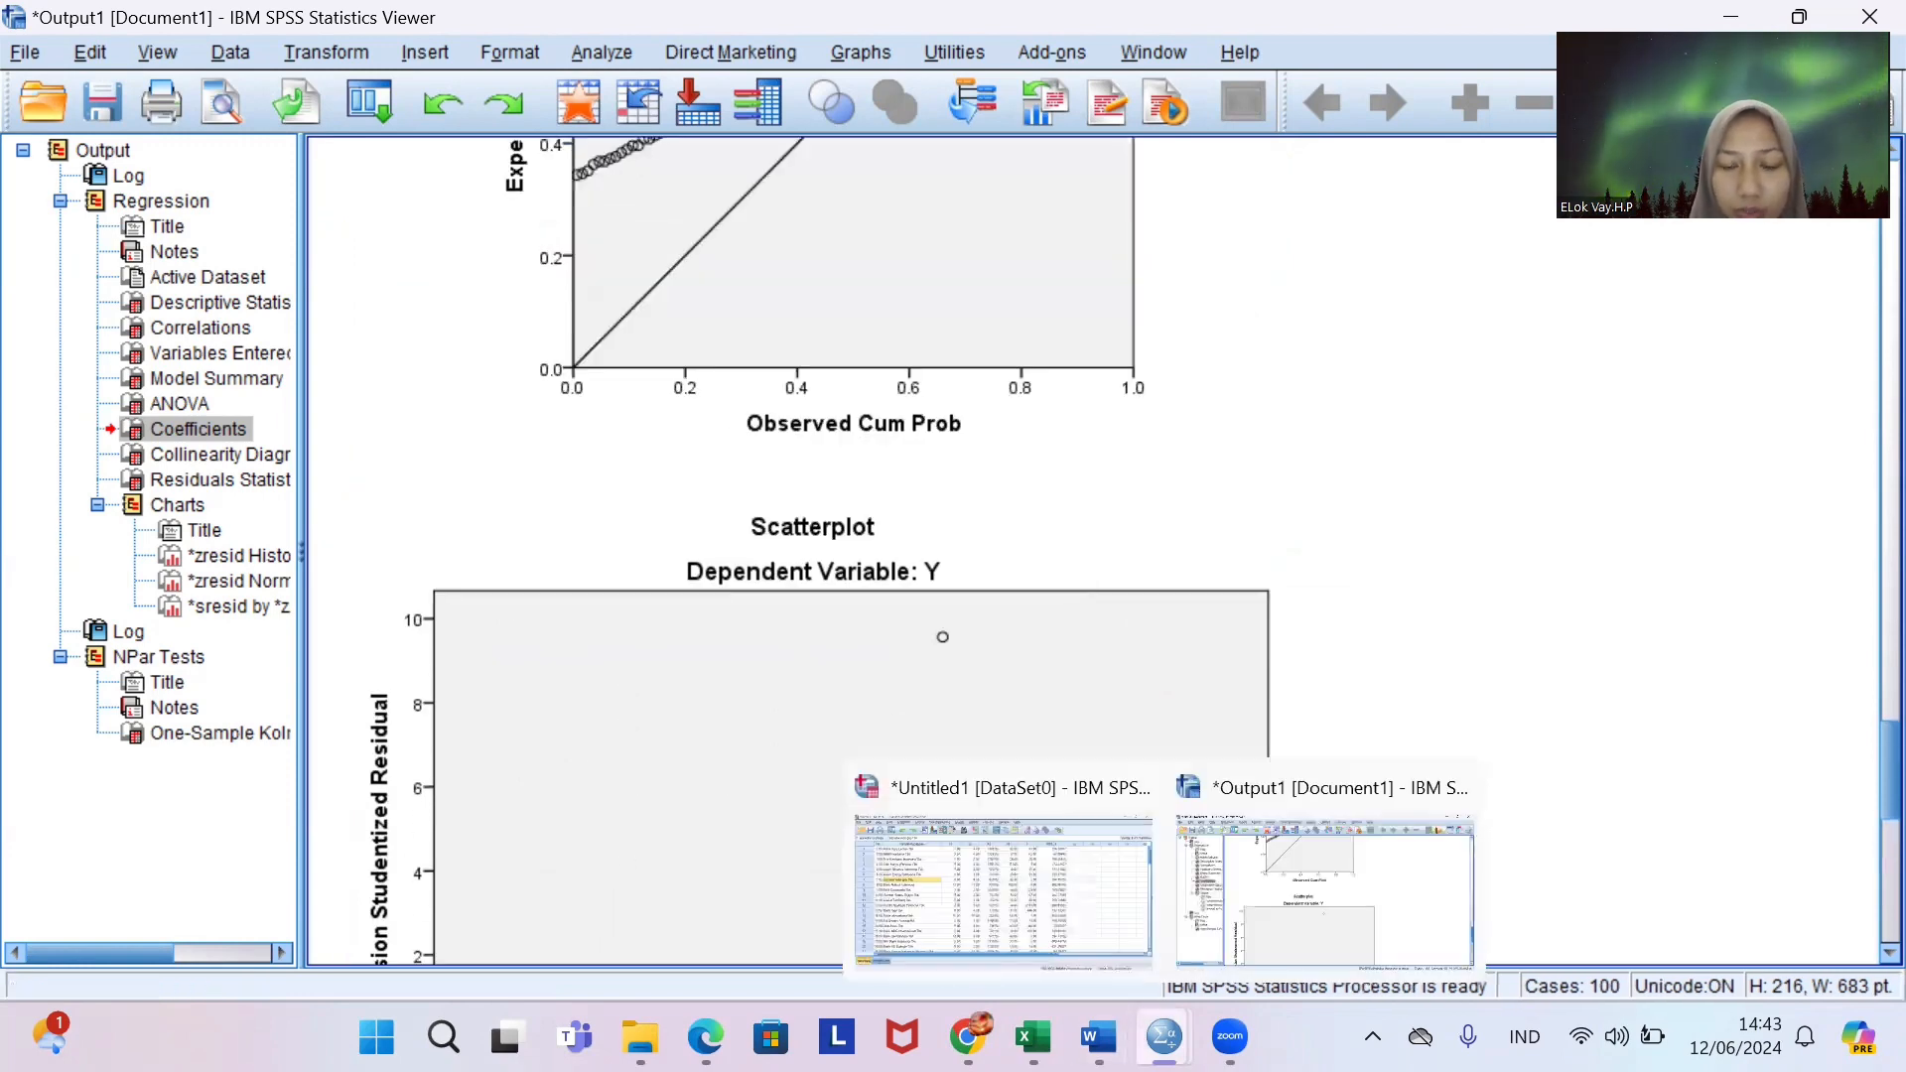
left_click(1066, 899)
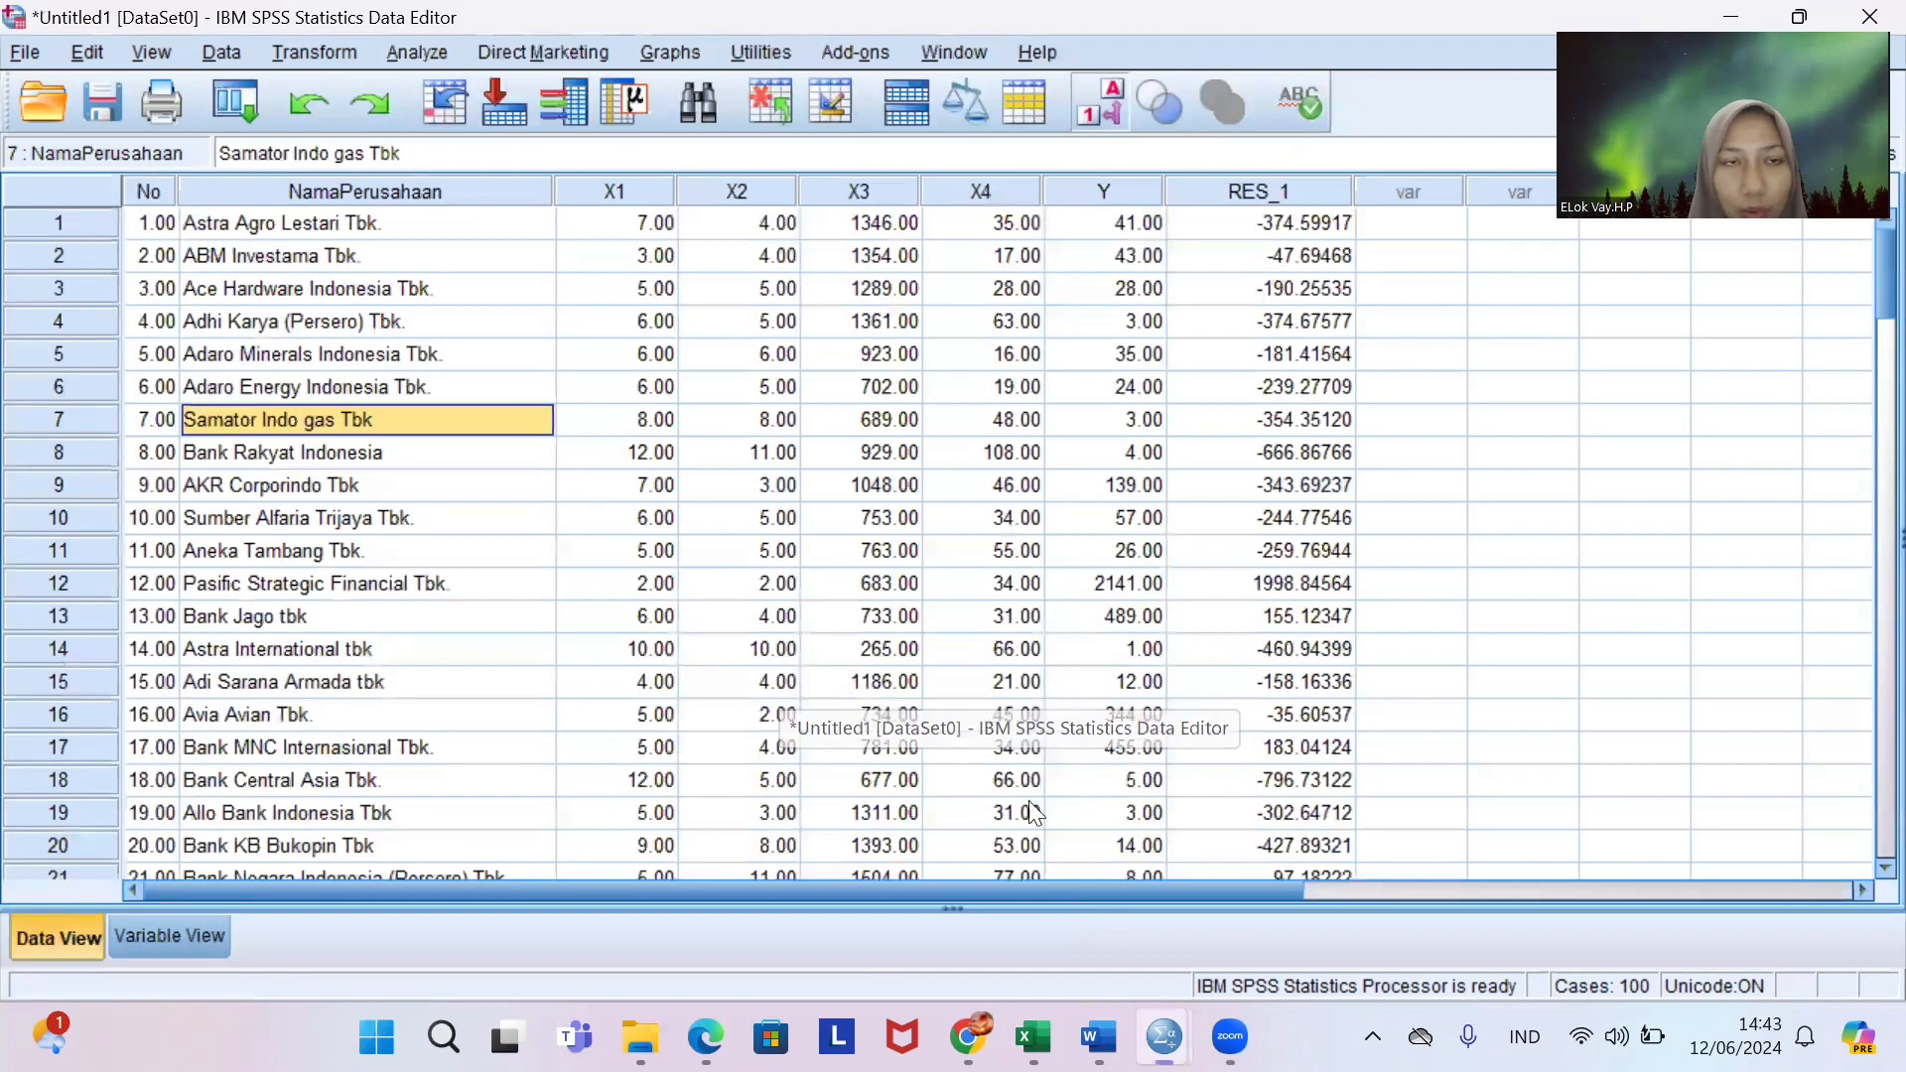
left_click(321, 51)
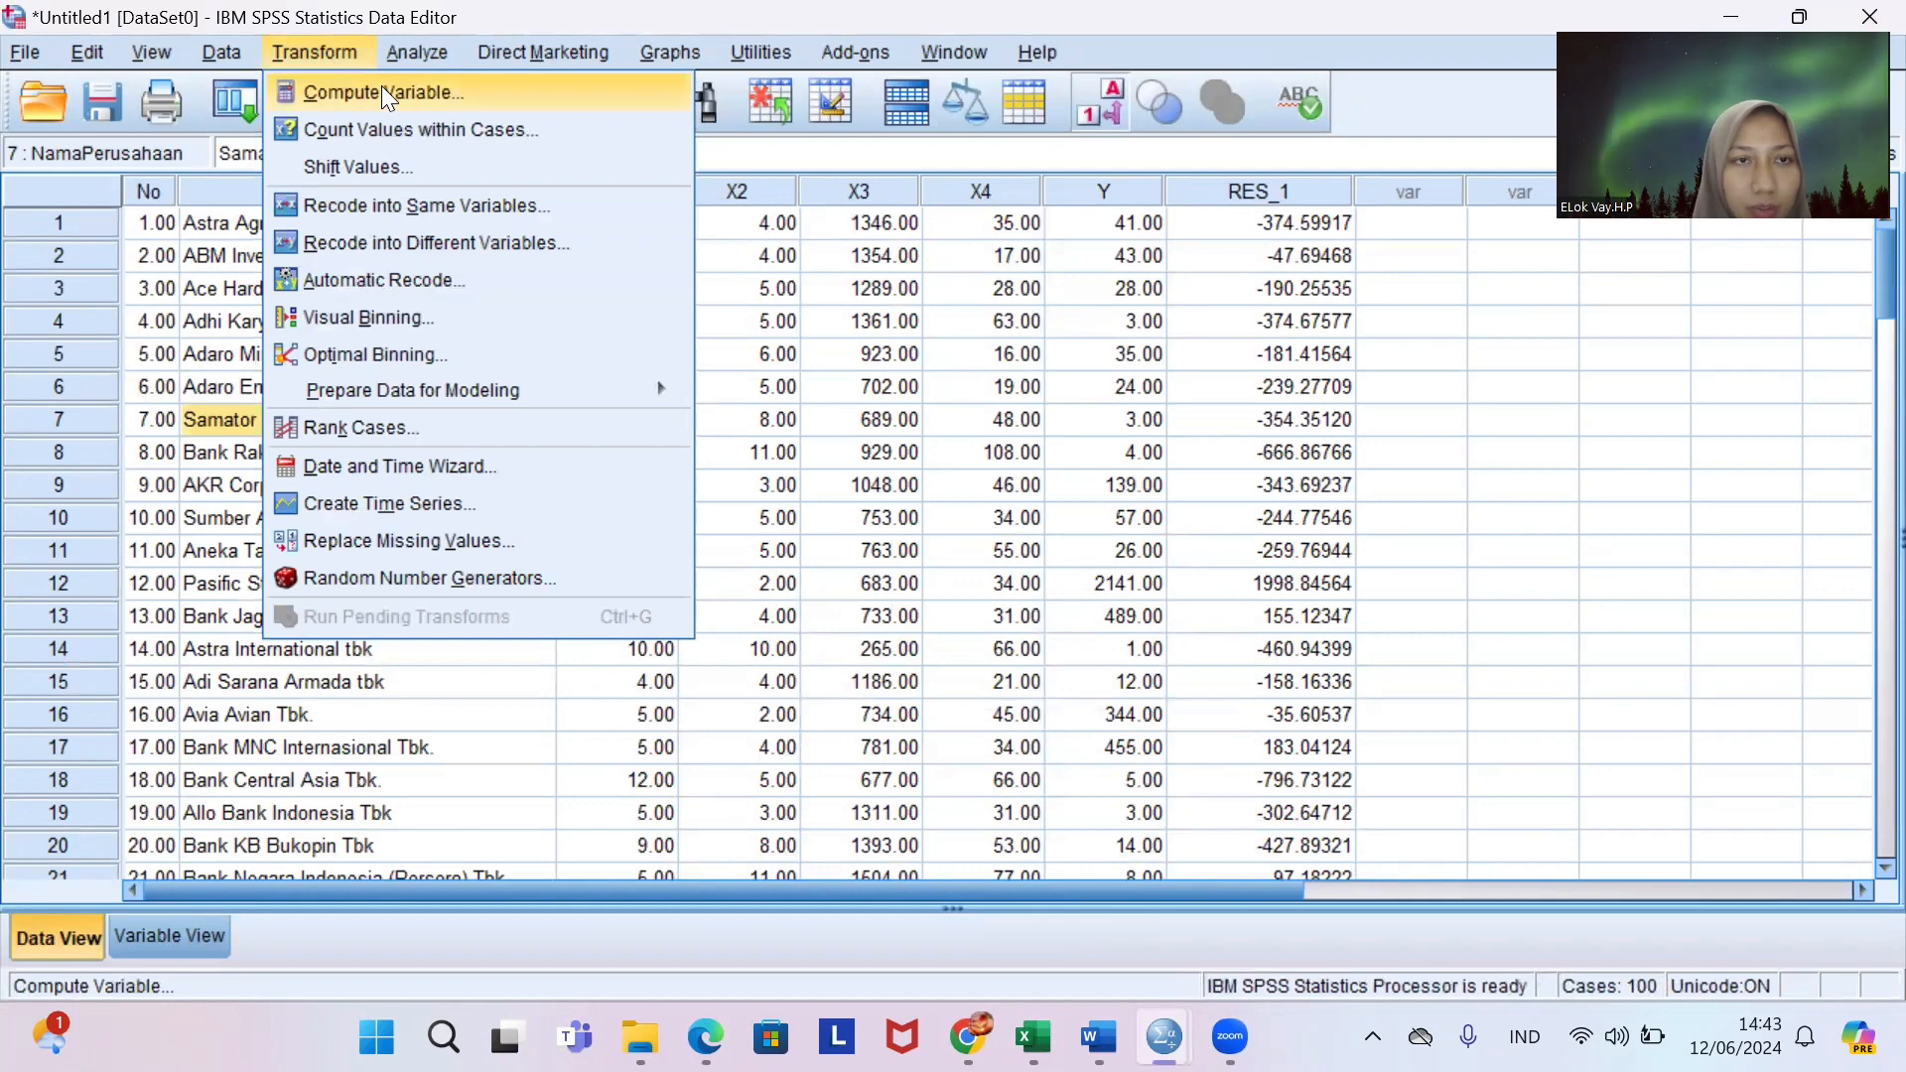
left_click(386, 96)
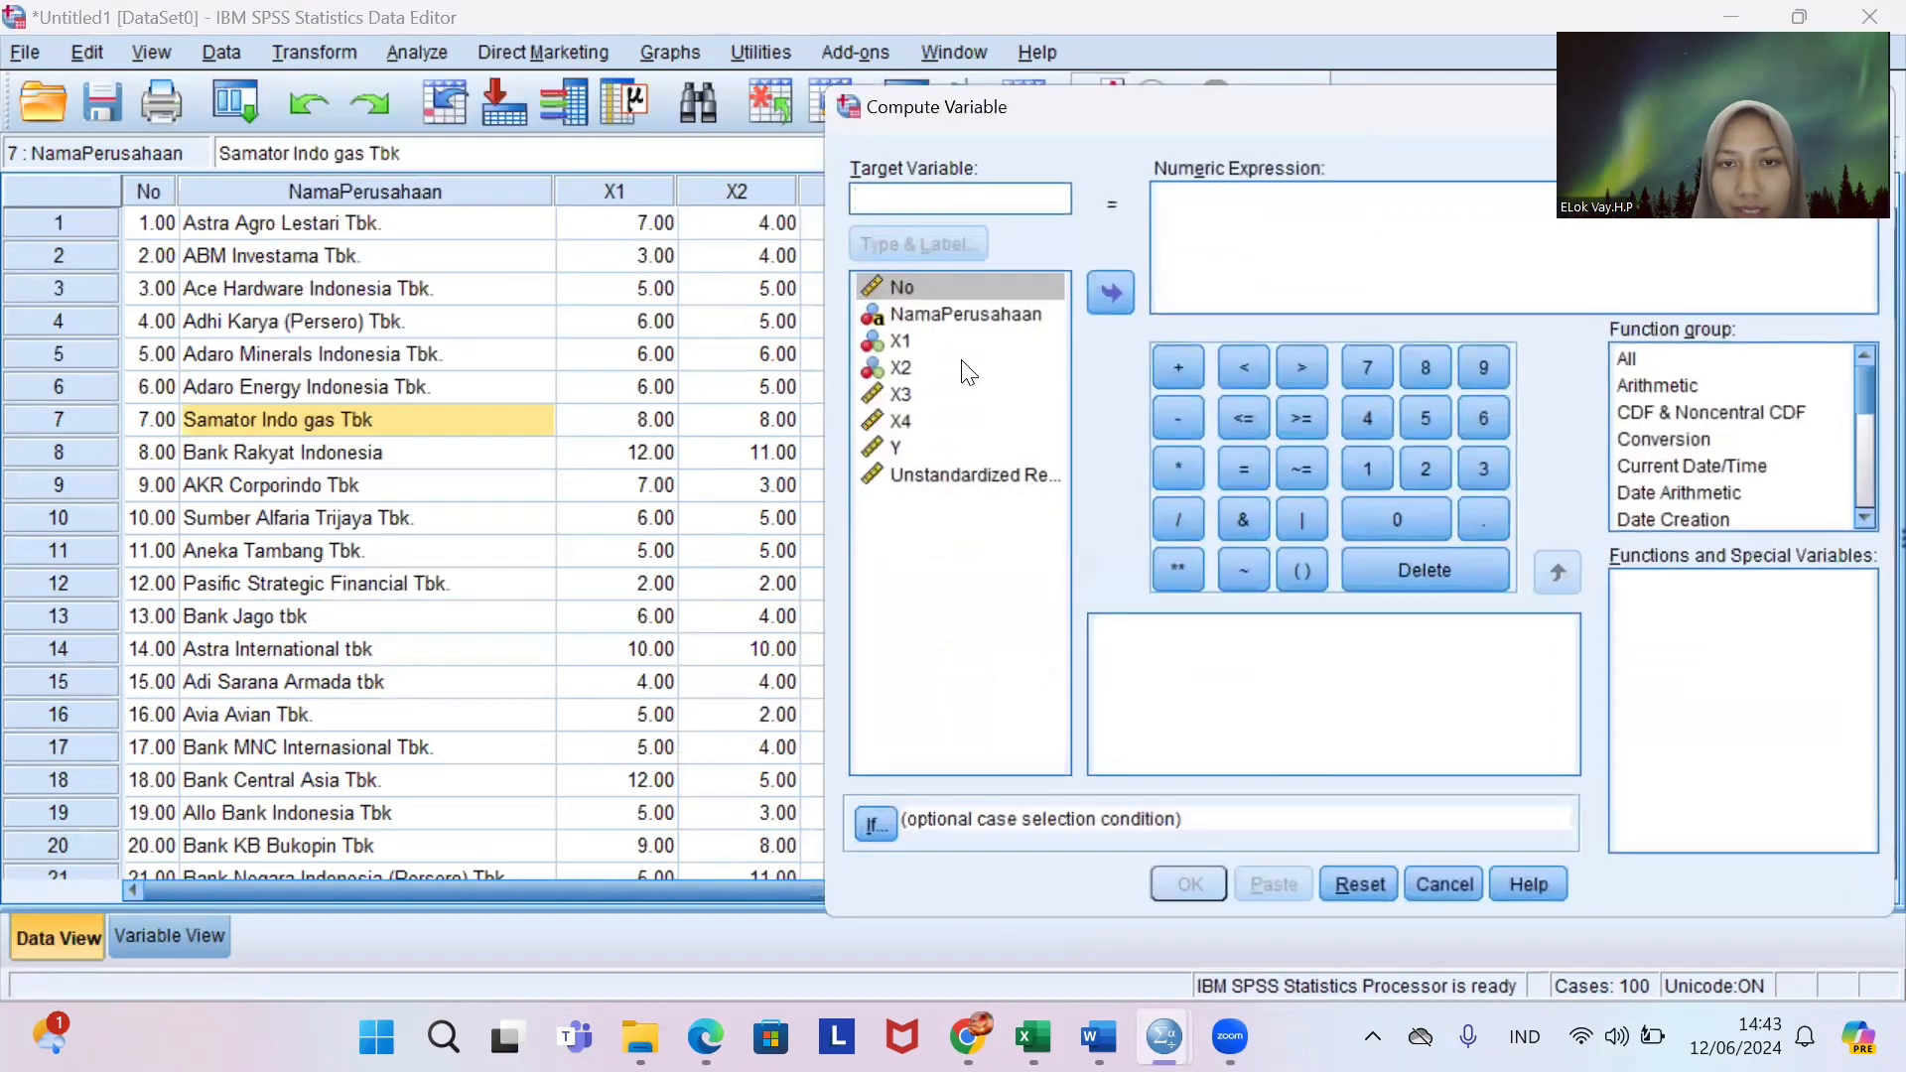
left_click(960, 203)
type("R")
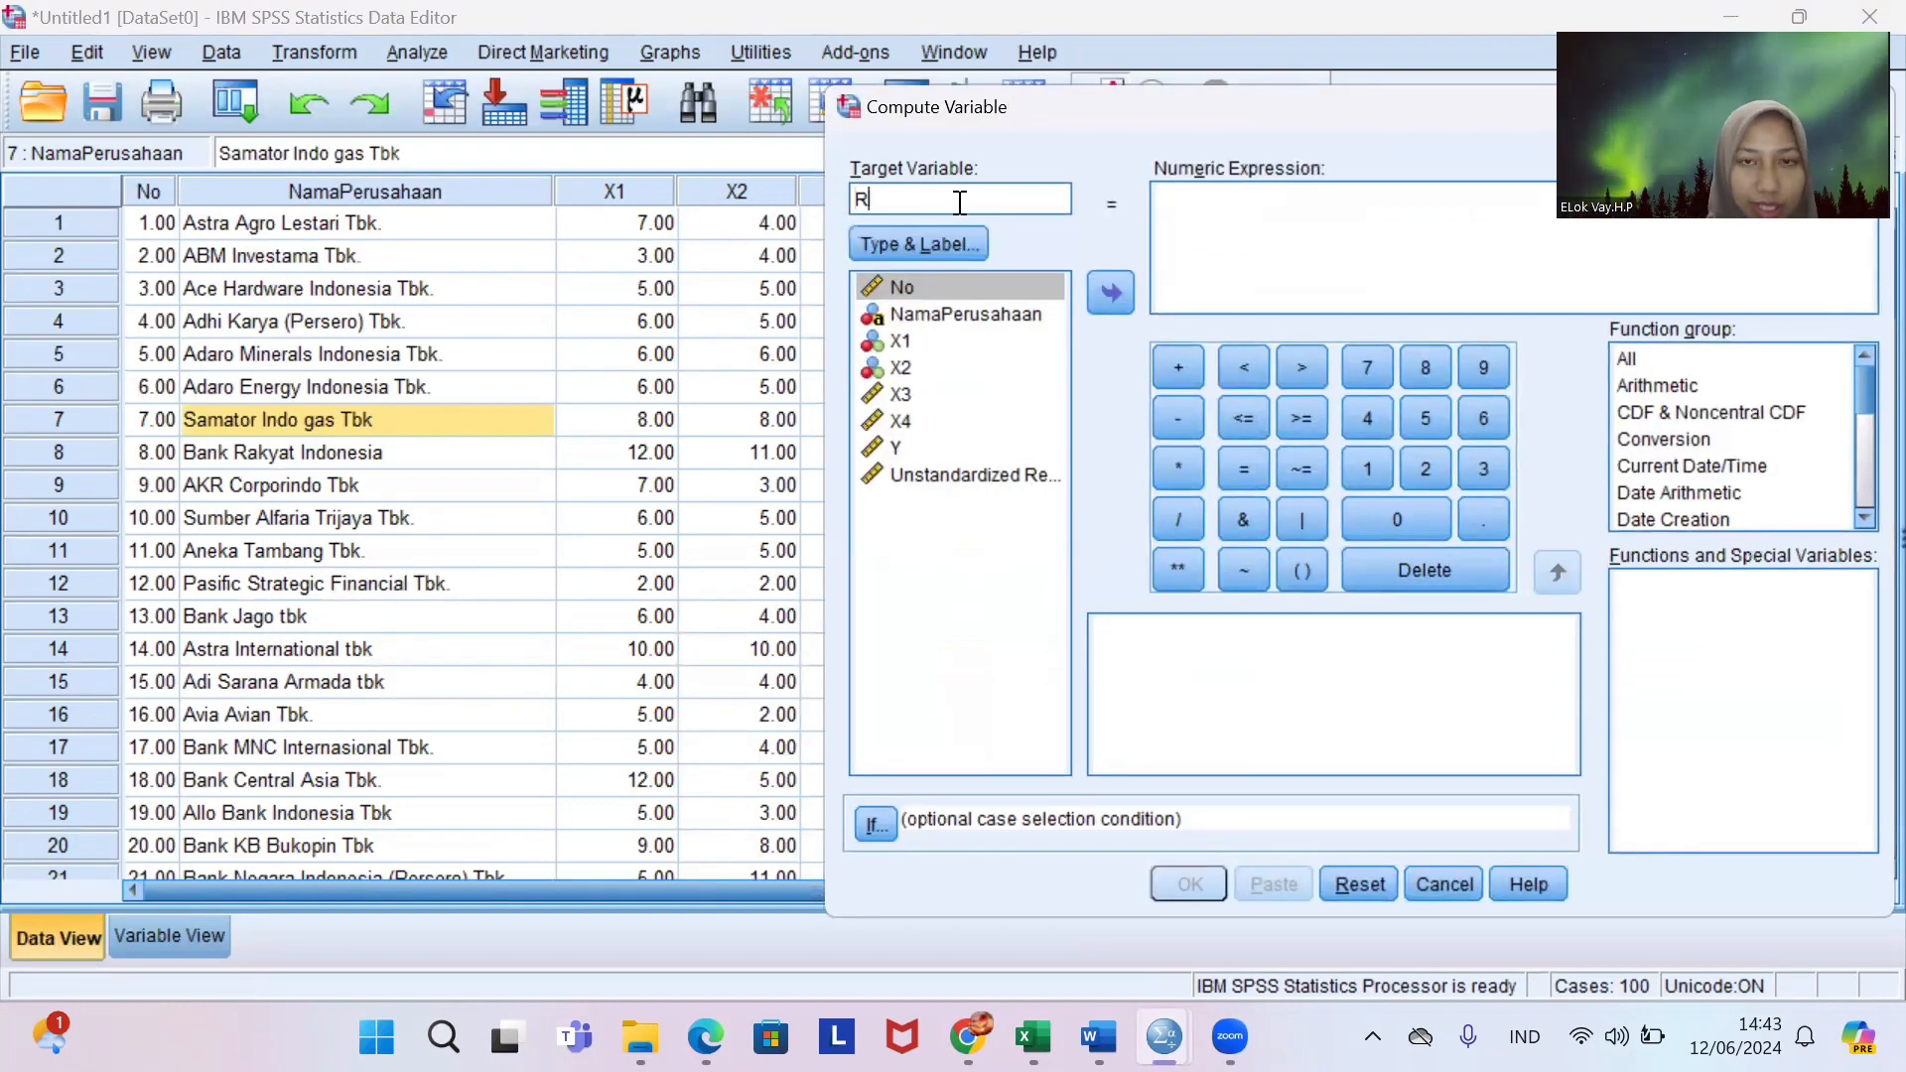
type("ES_2")
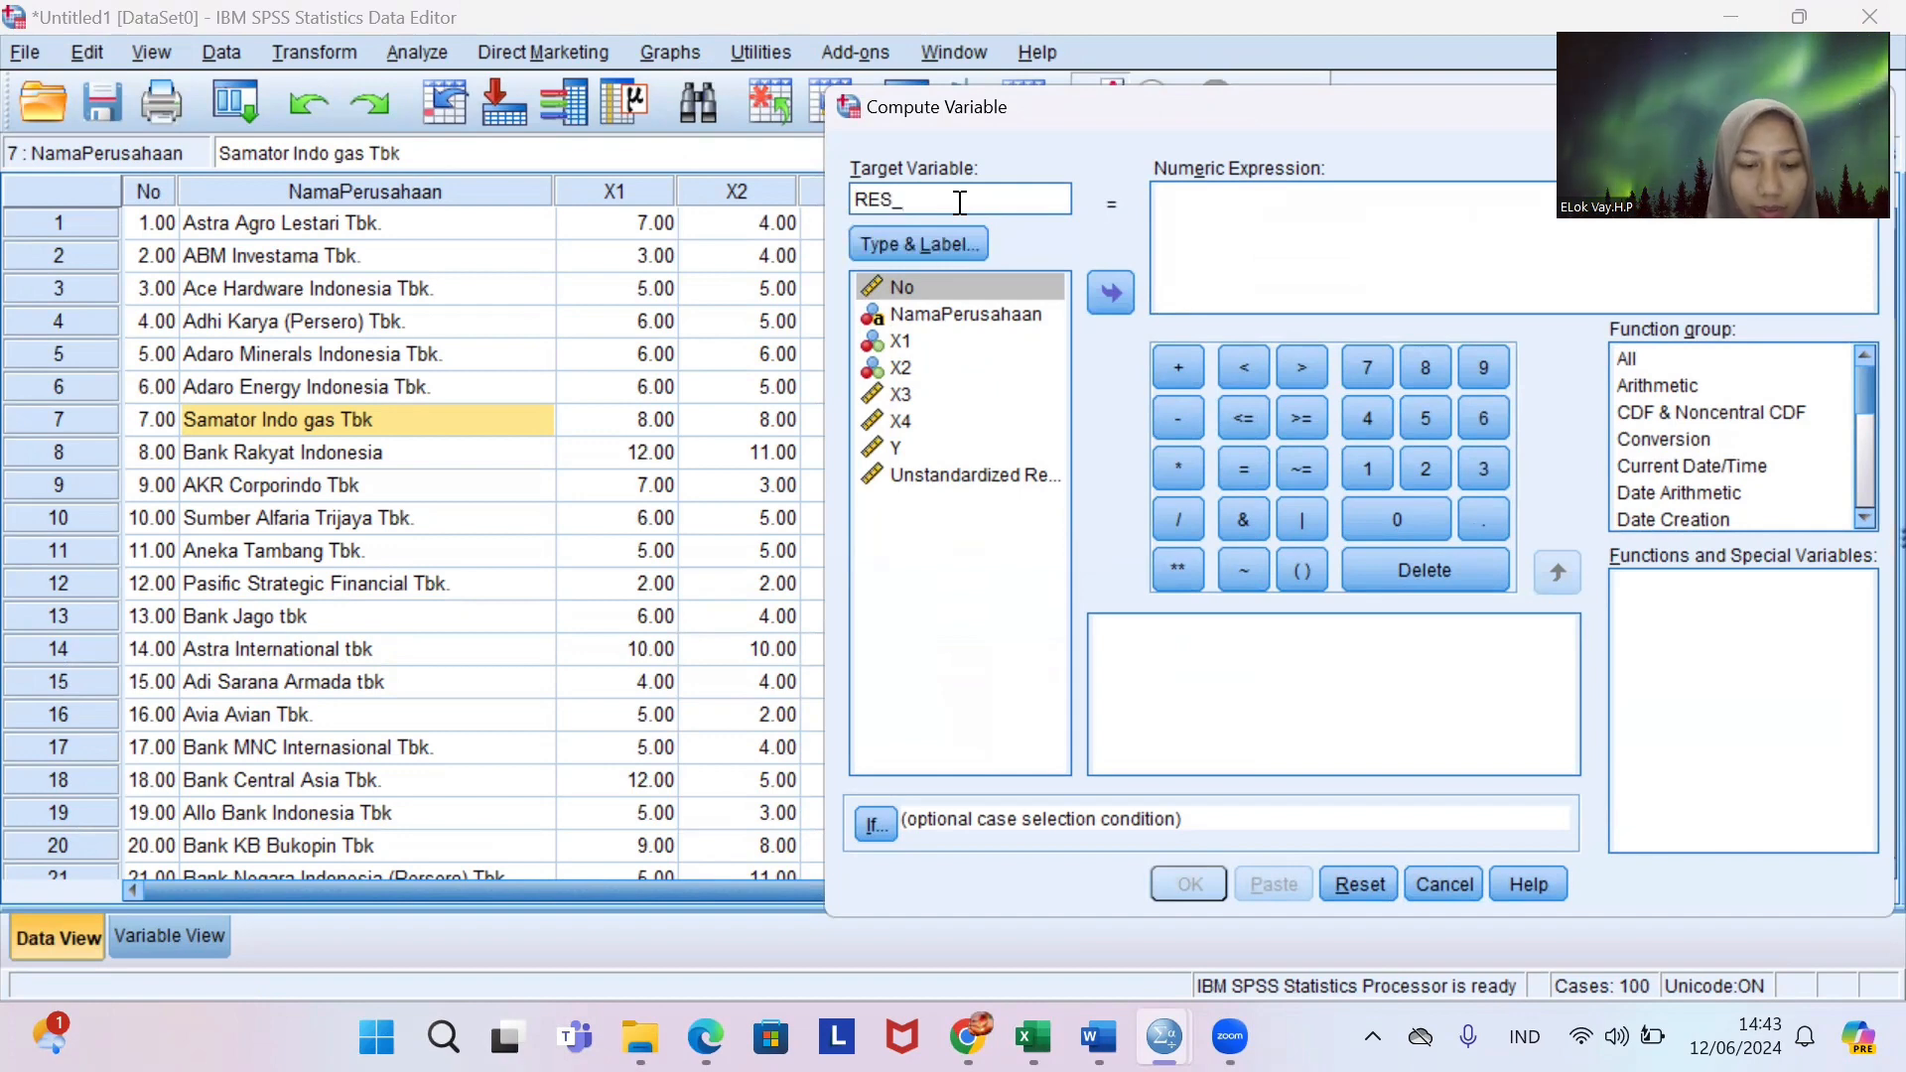
Build the numeric expression ABS_RES(RES_1) from the Abs function and the unstandardized residual, and run the computation.
left_click(1668, 376)
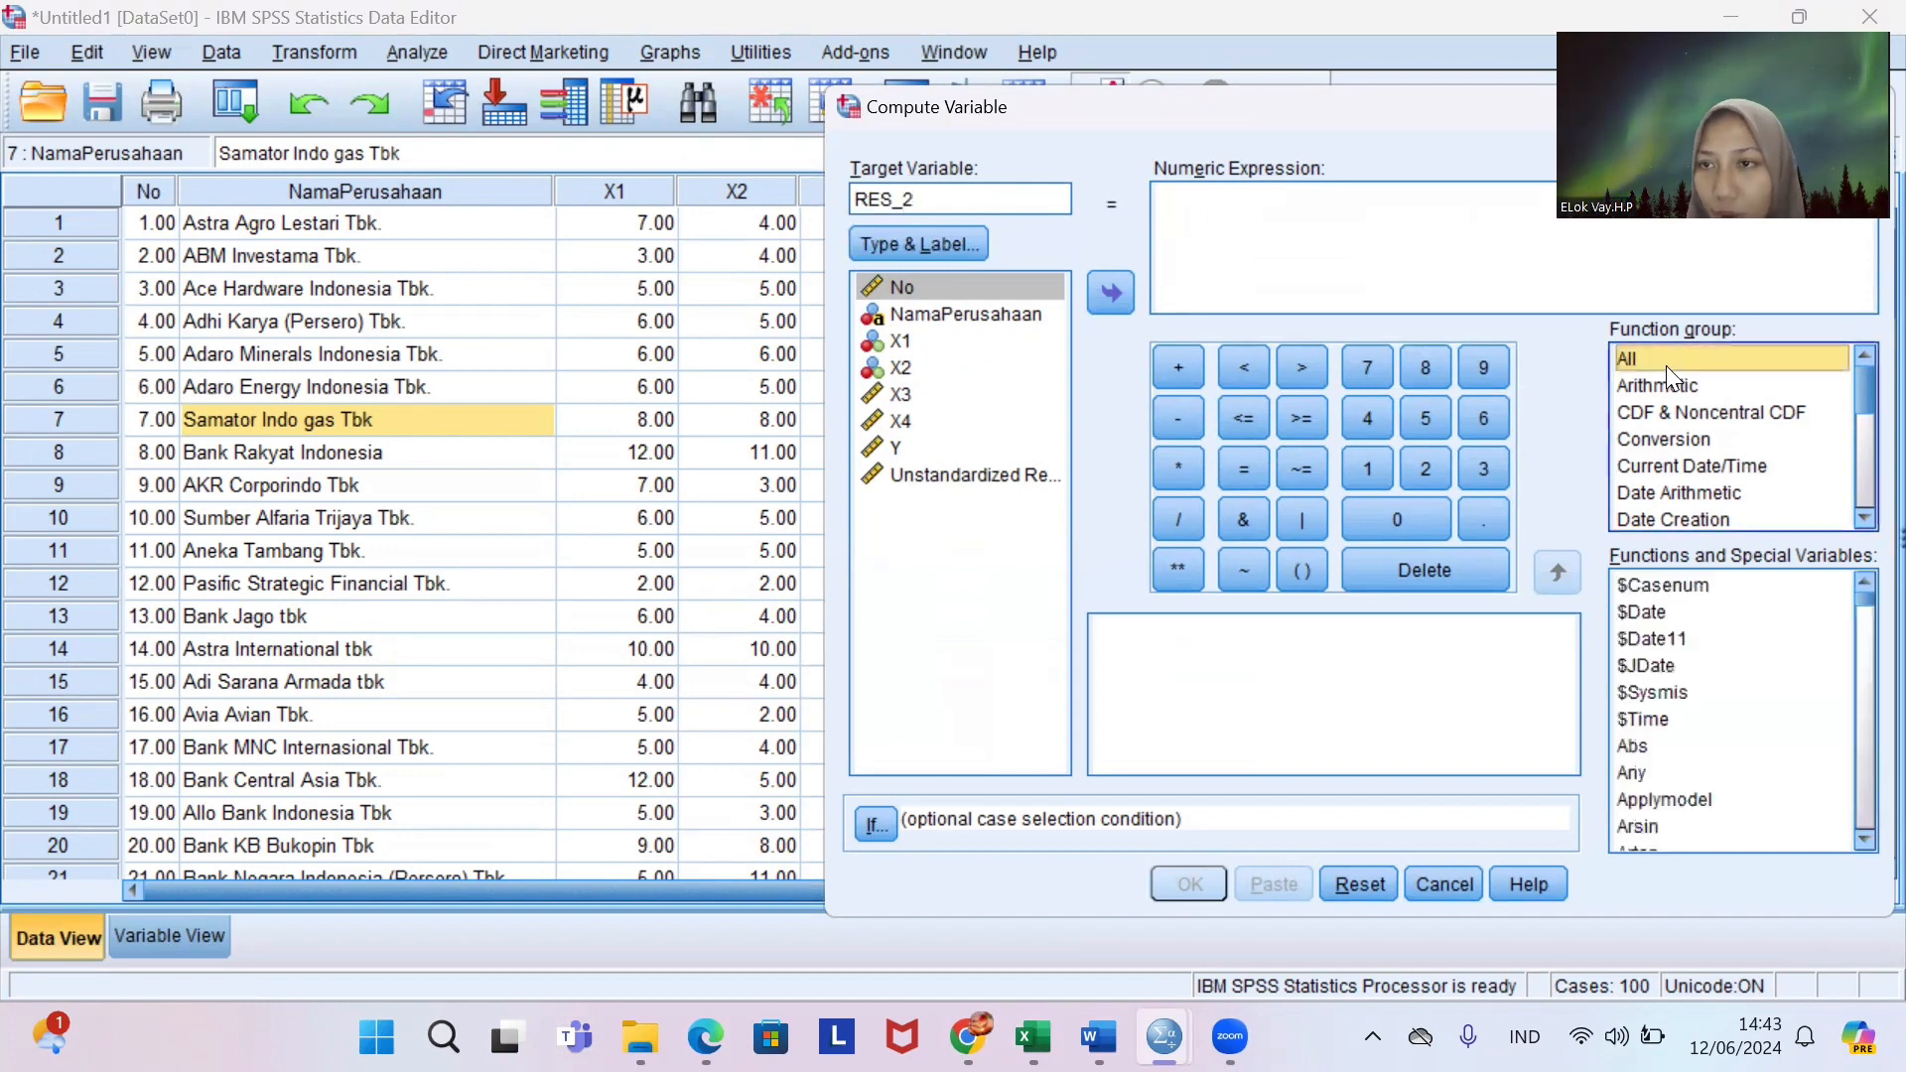
left_click(1666, 746)
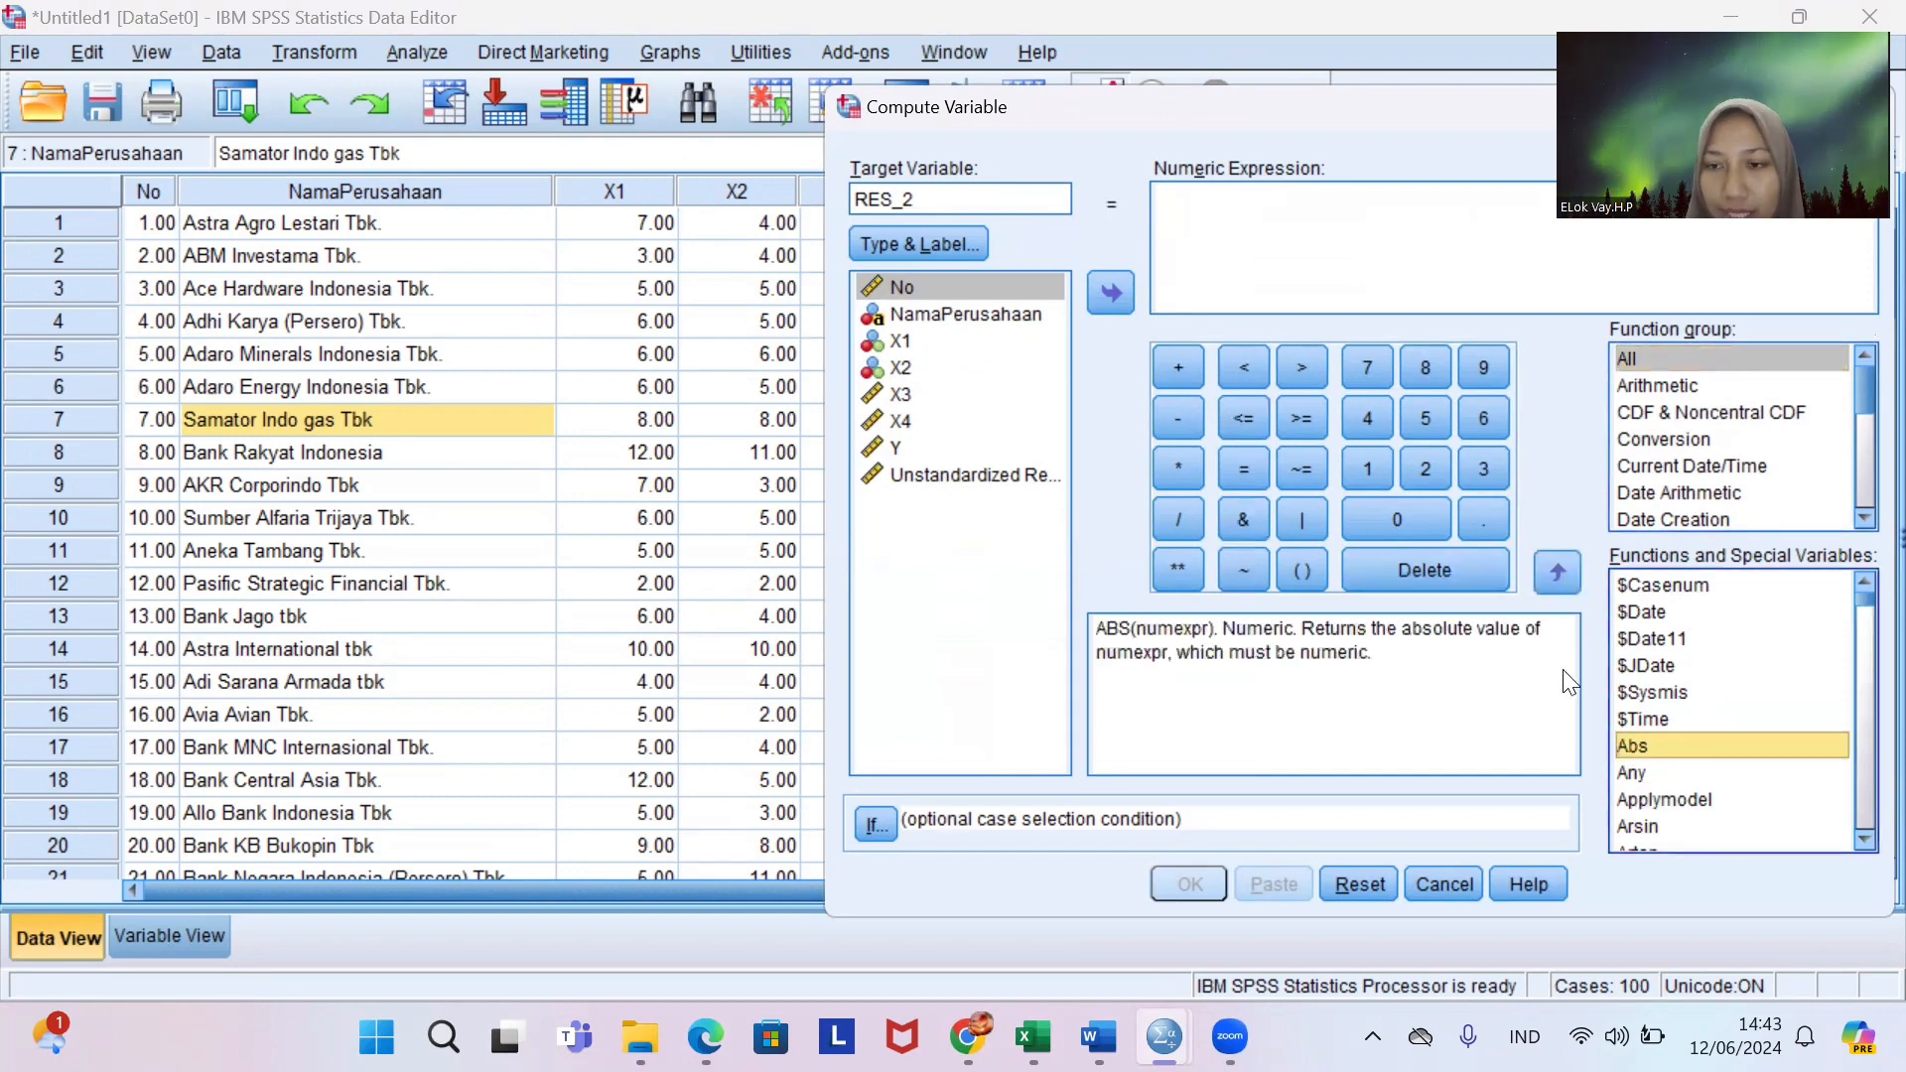
double_click(1656, 746)
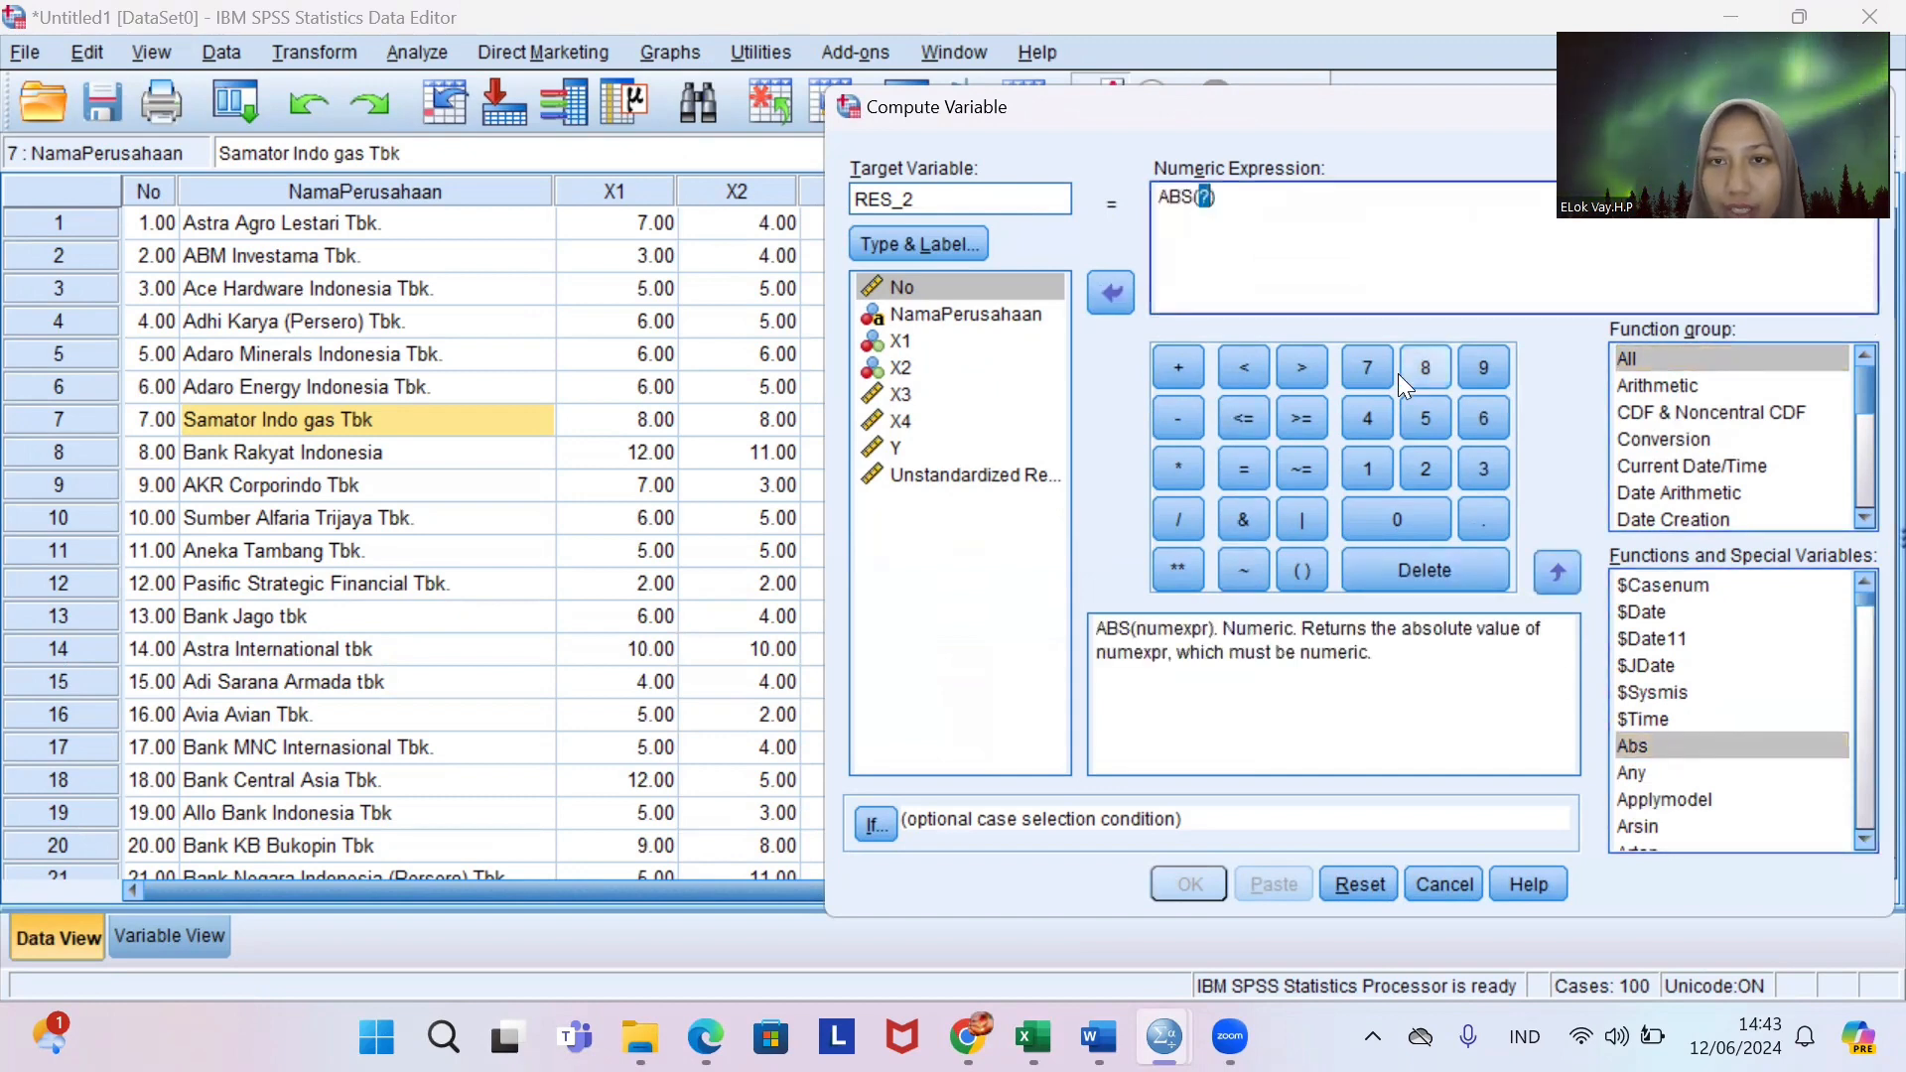
double_click(1017, 481)
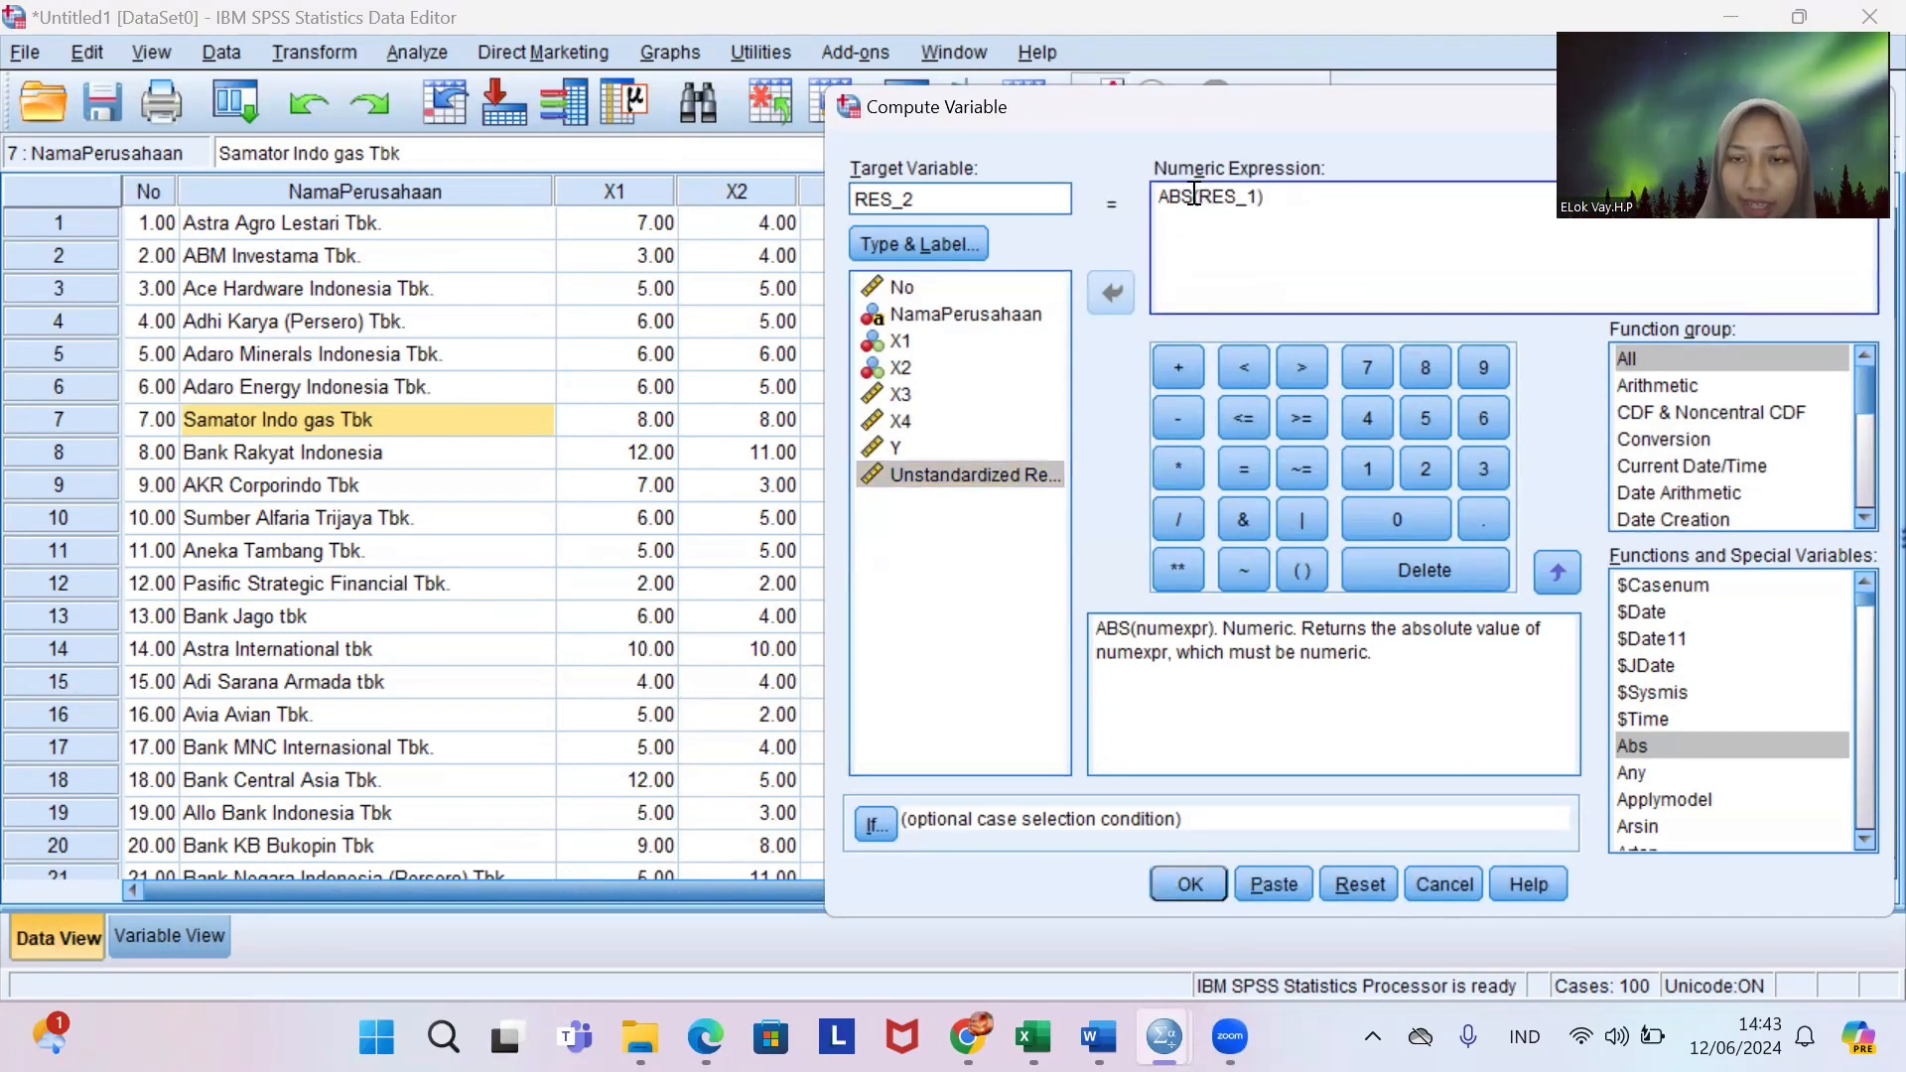
type("_RE")
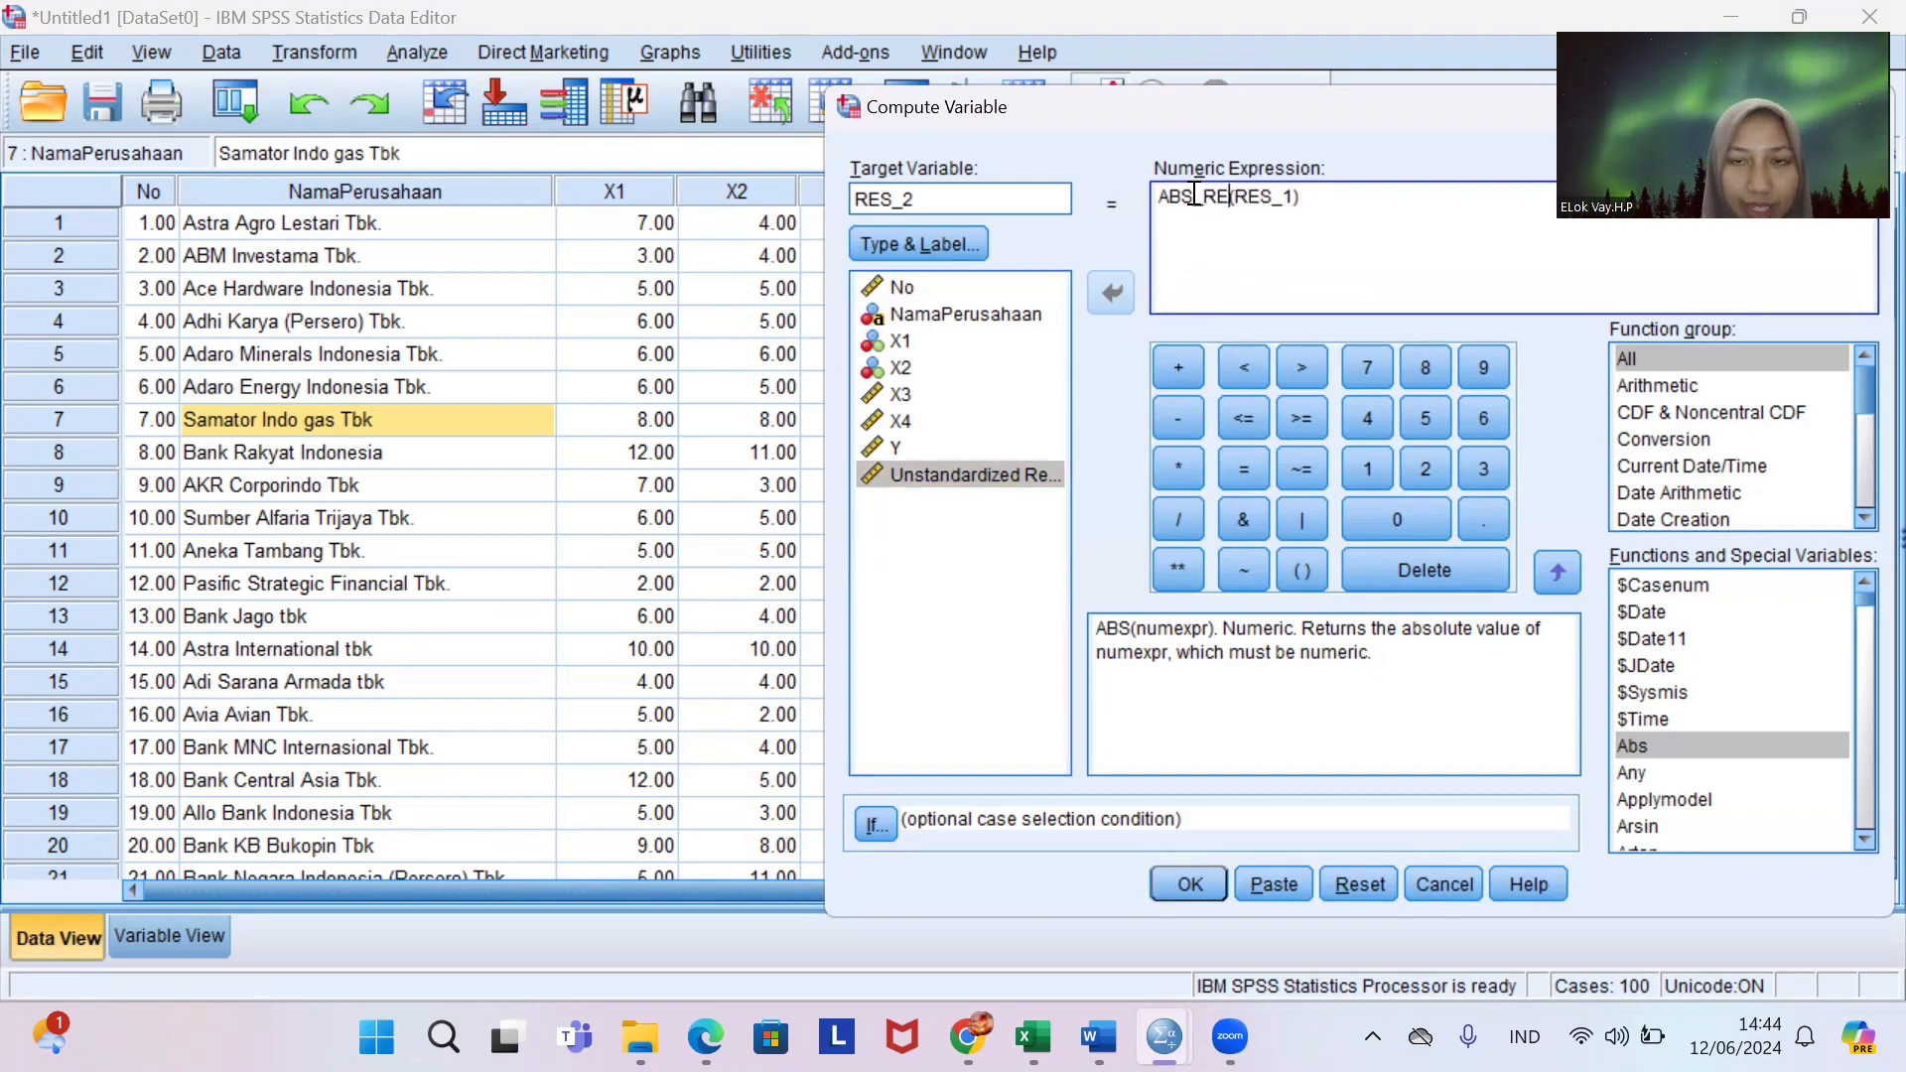
type("S")
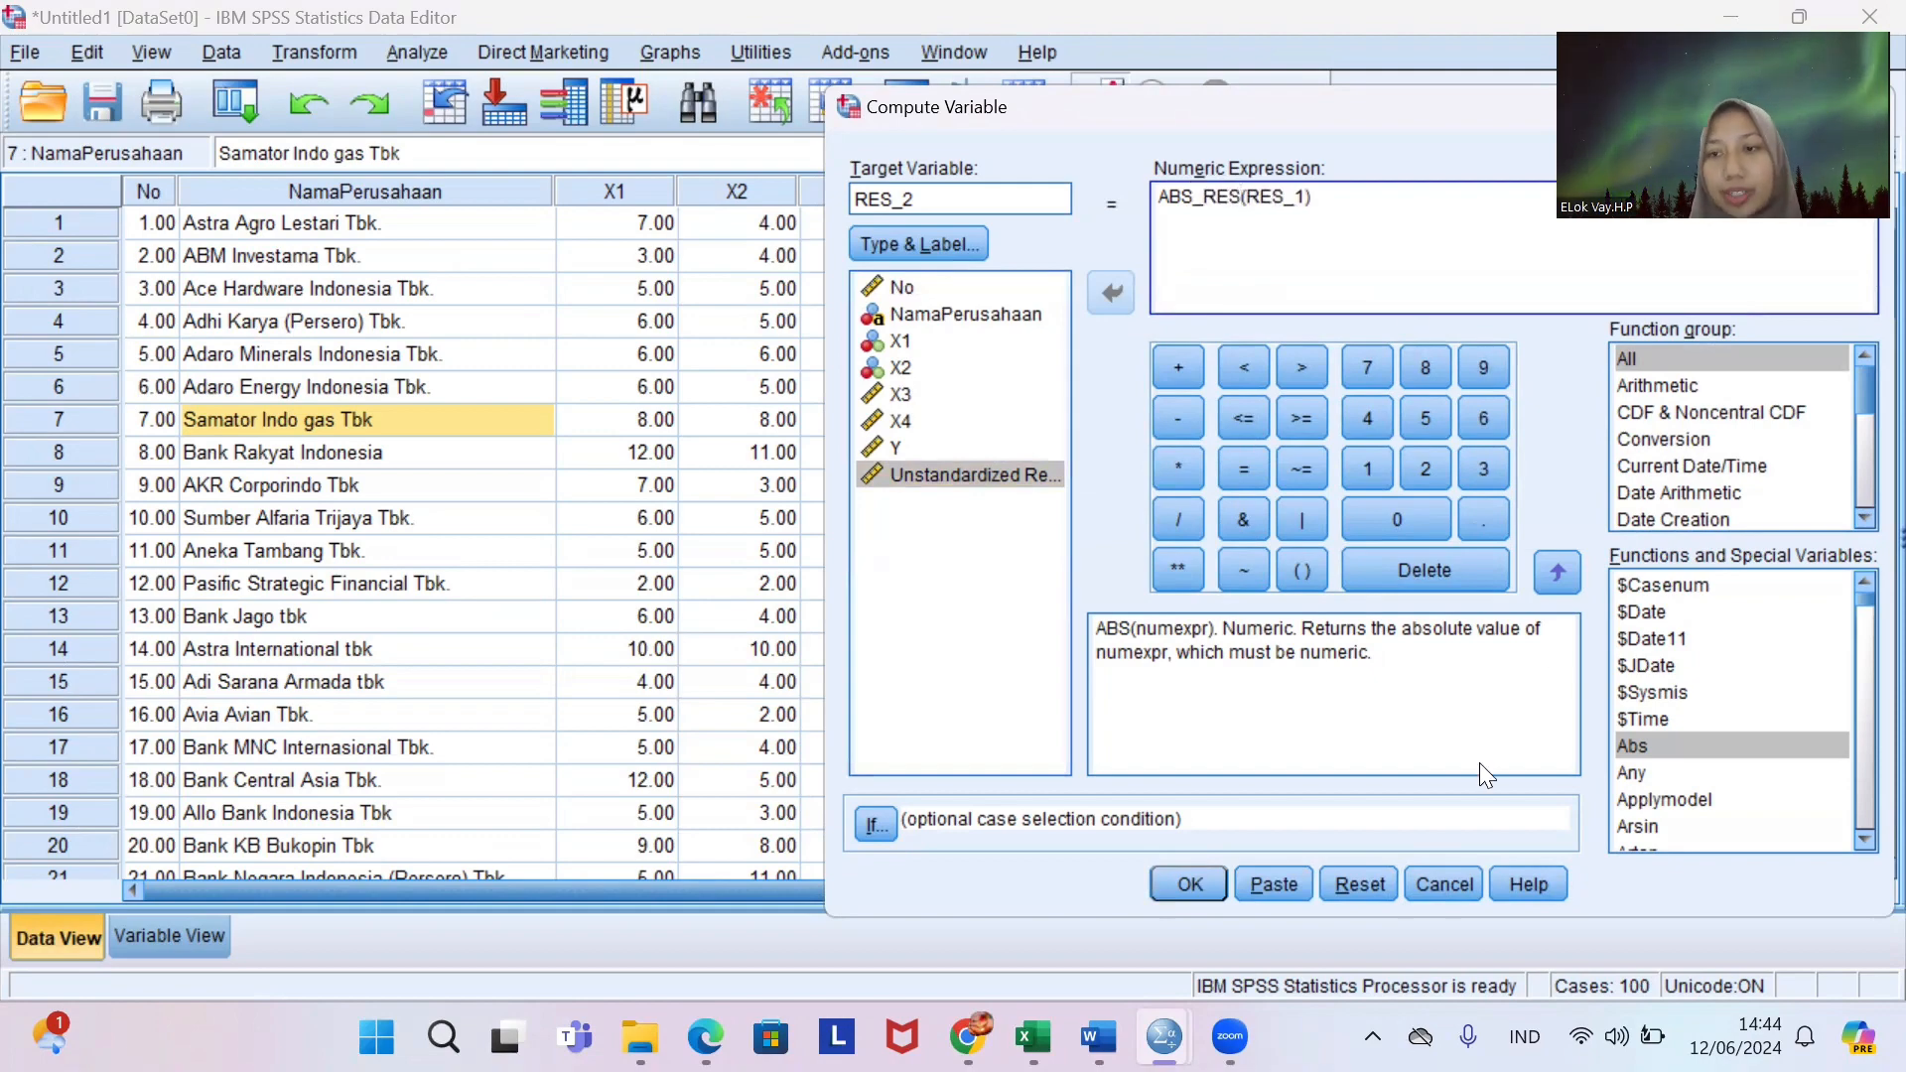
left_click(1209, 881)
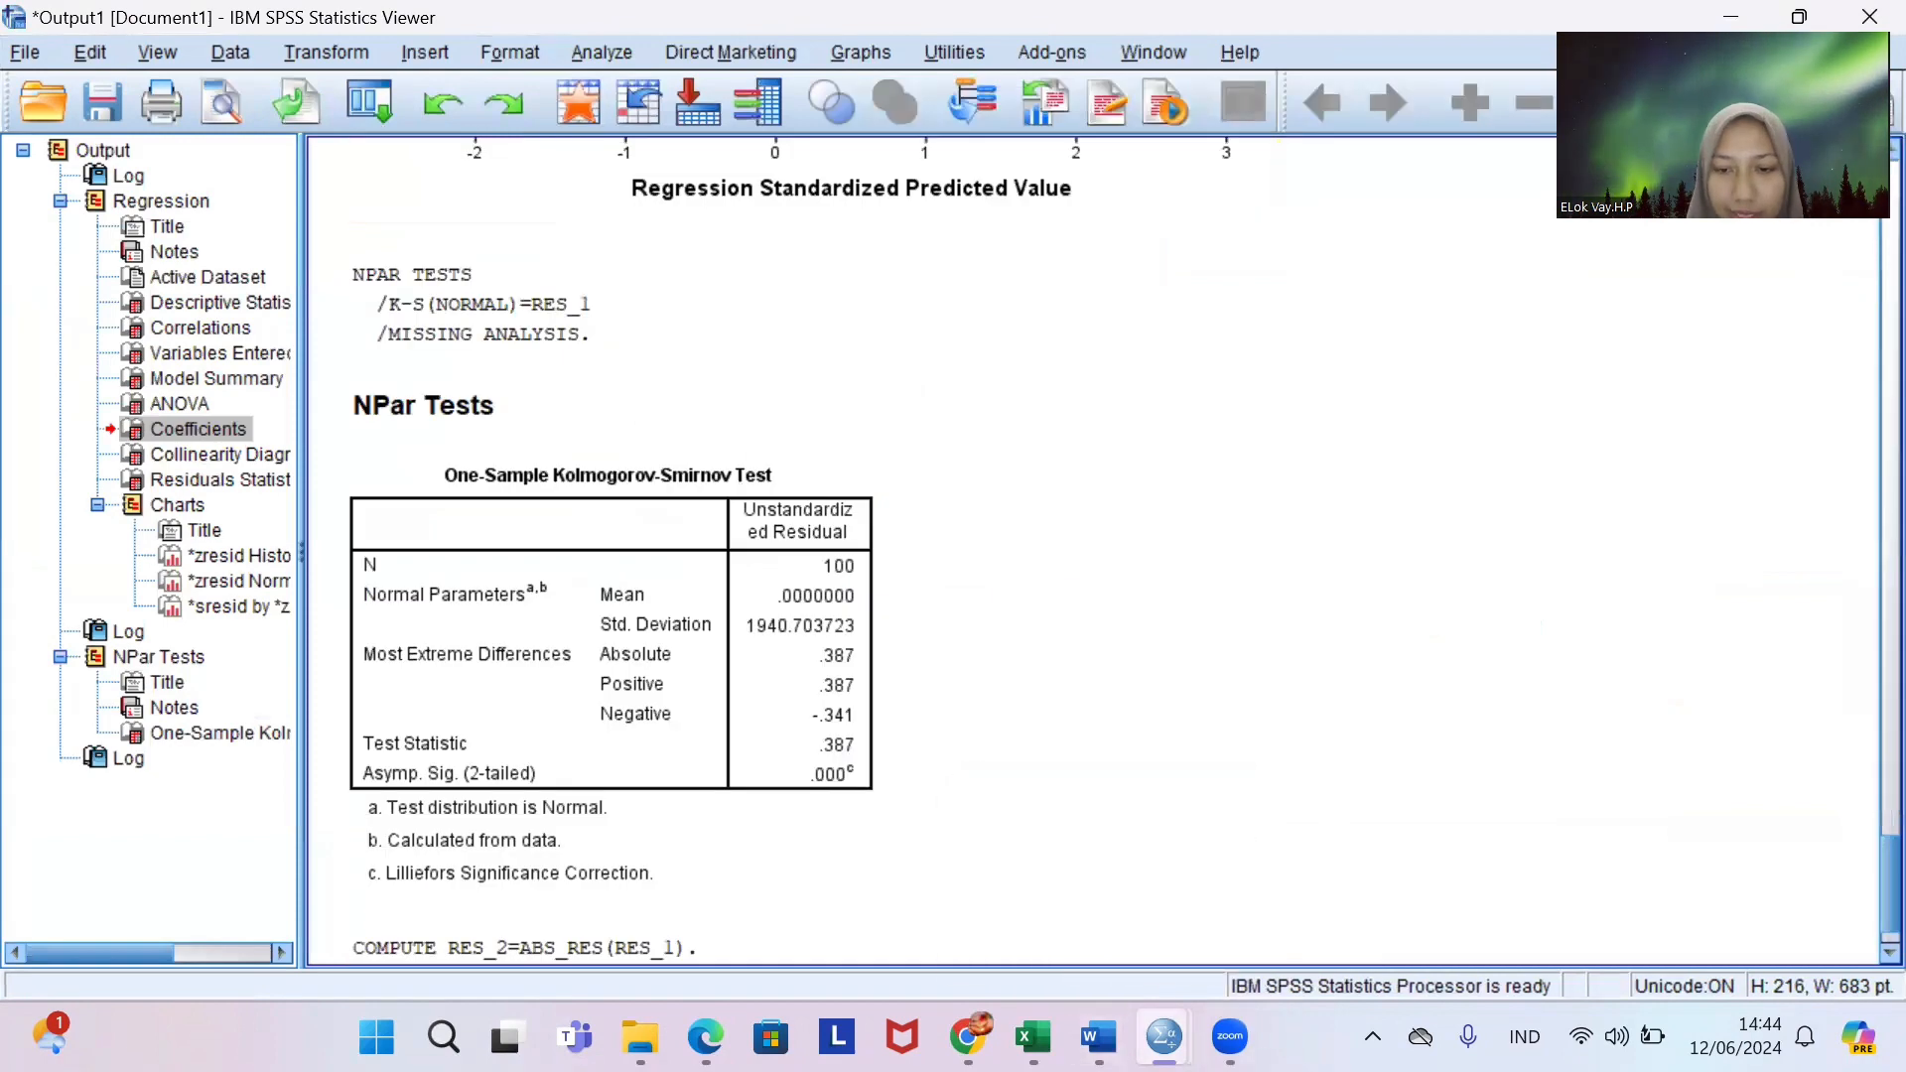
Set up a linear regression on the dataset with RES_2 replacing Y as the dependent variable.
mouse_move(1164, 1036)
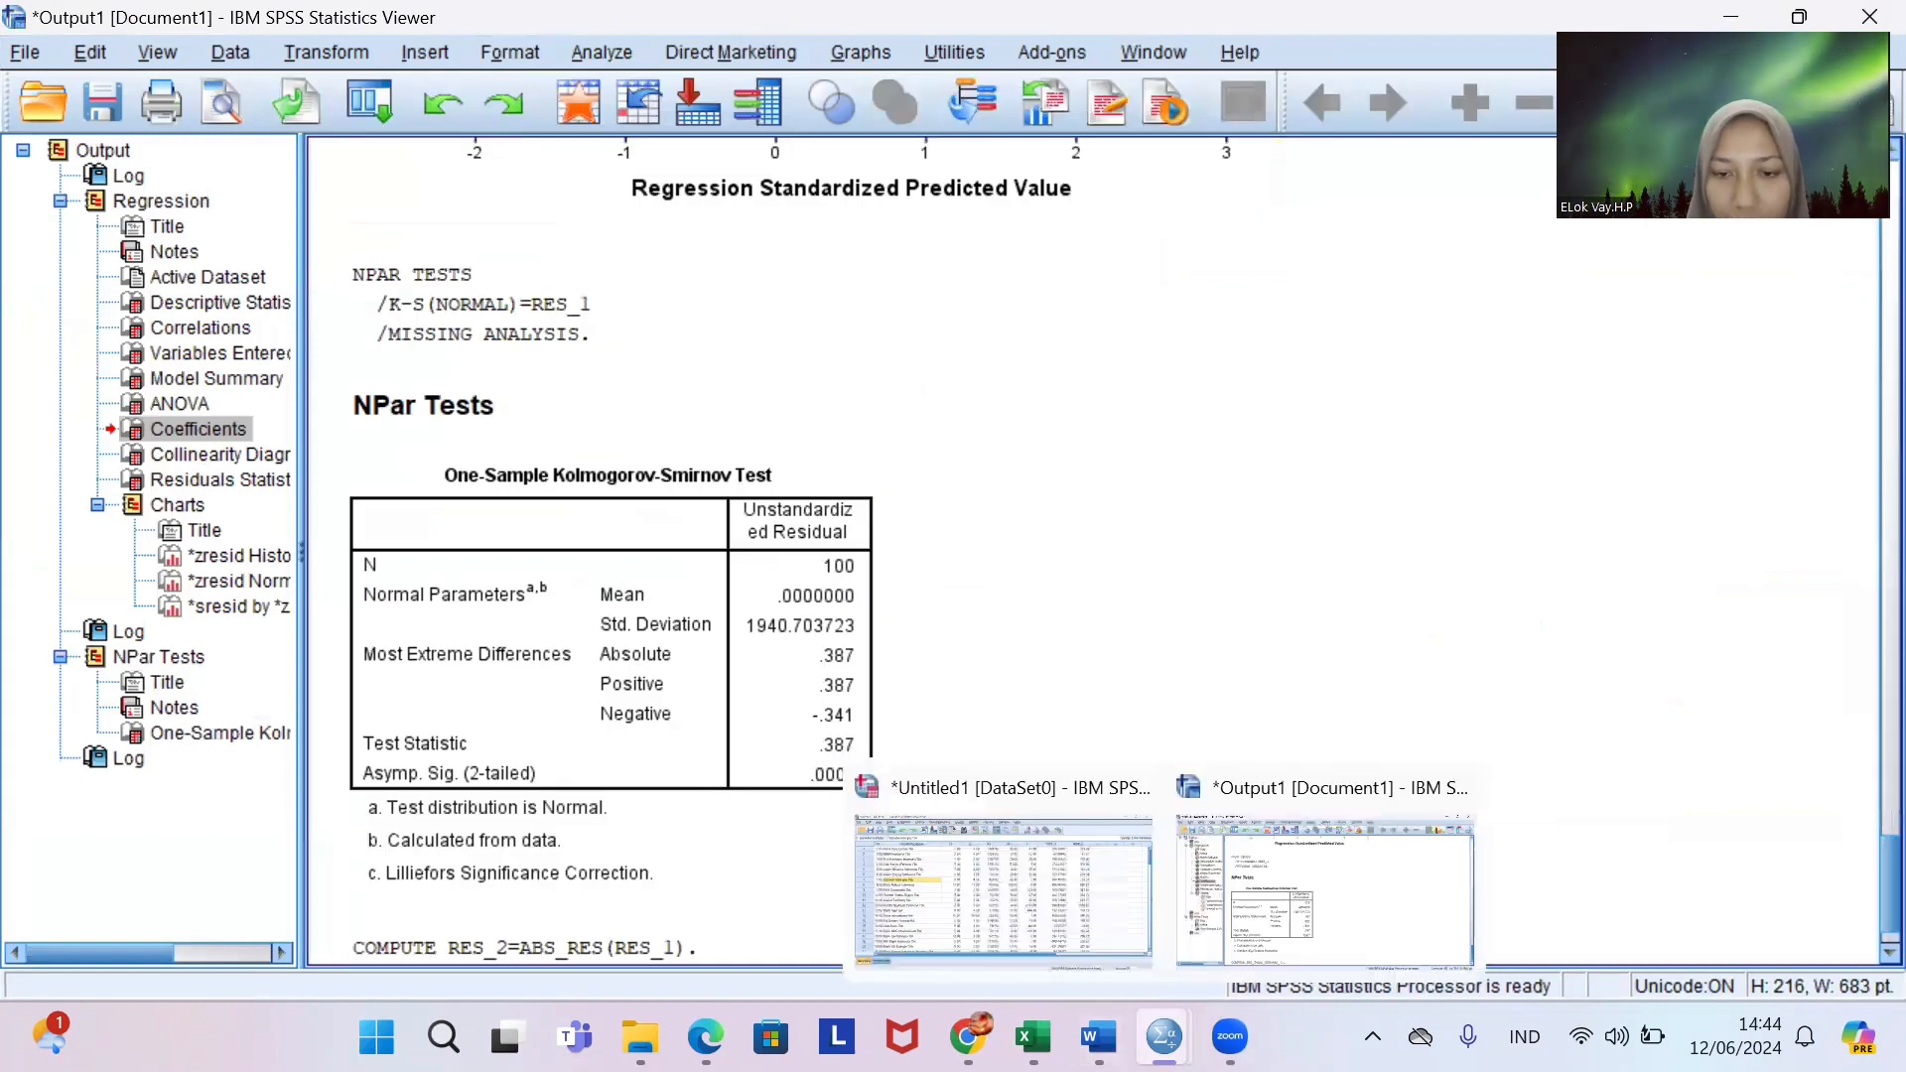
left_click(983, 871)
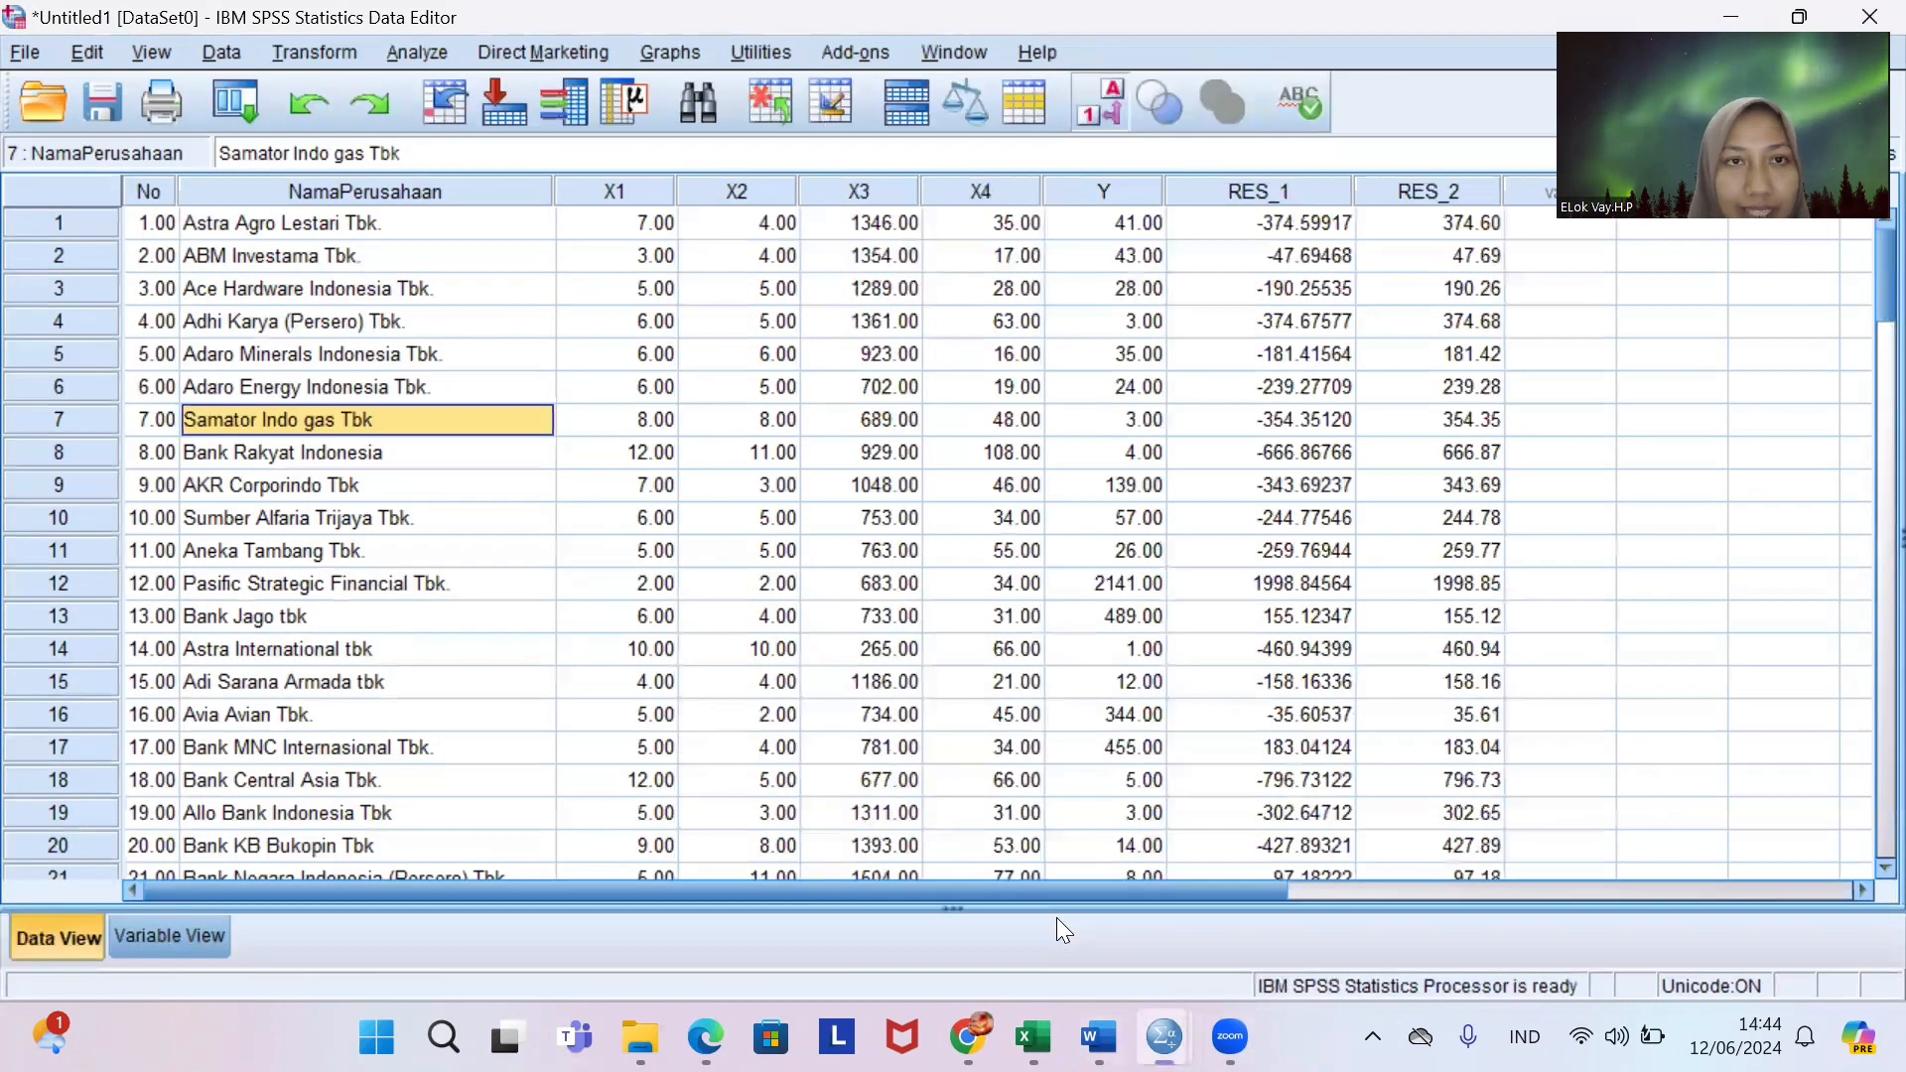
left_click(442, 52)
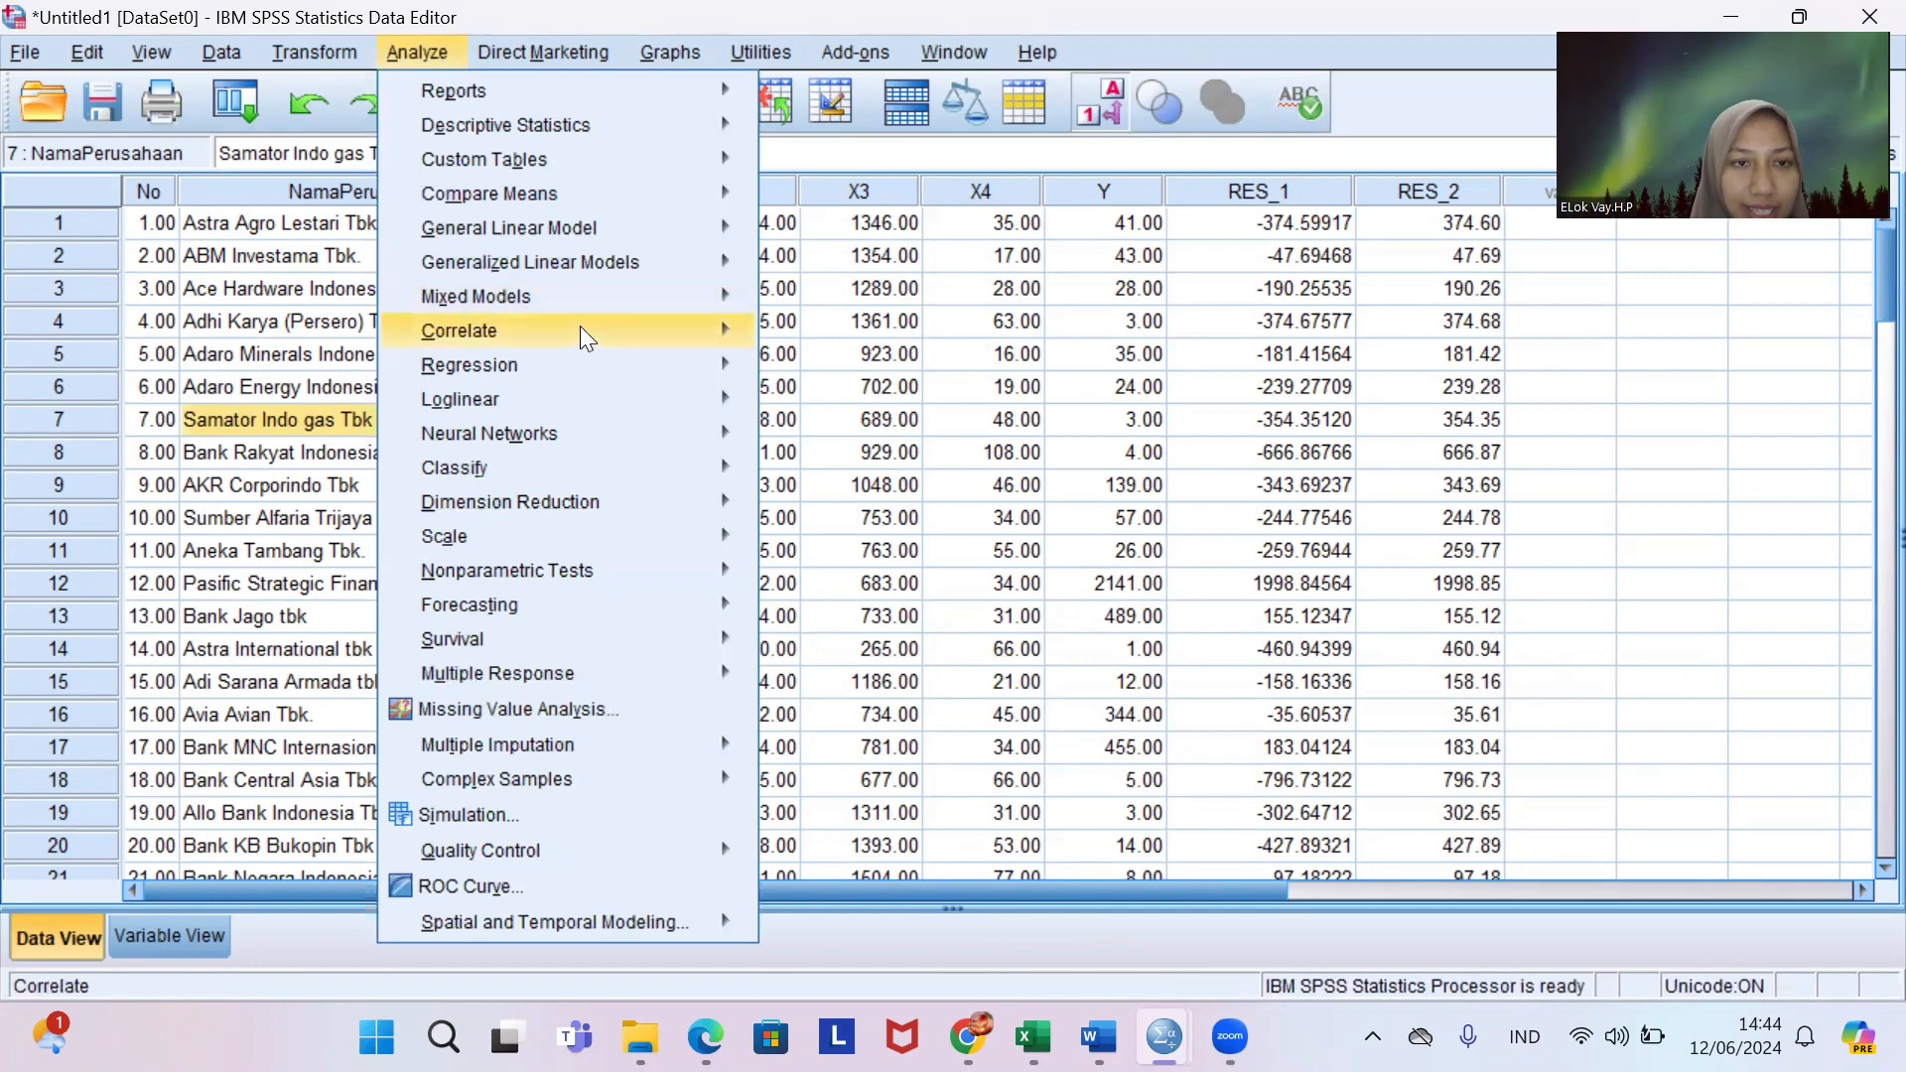
mouse_move(590, 361)
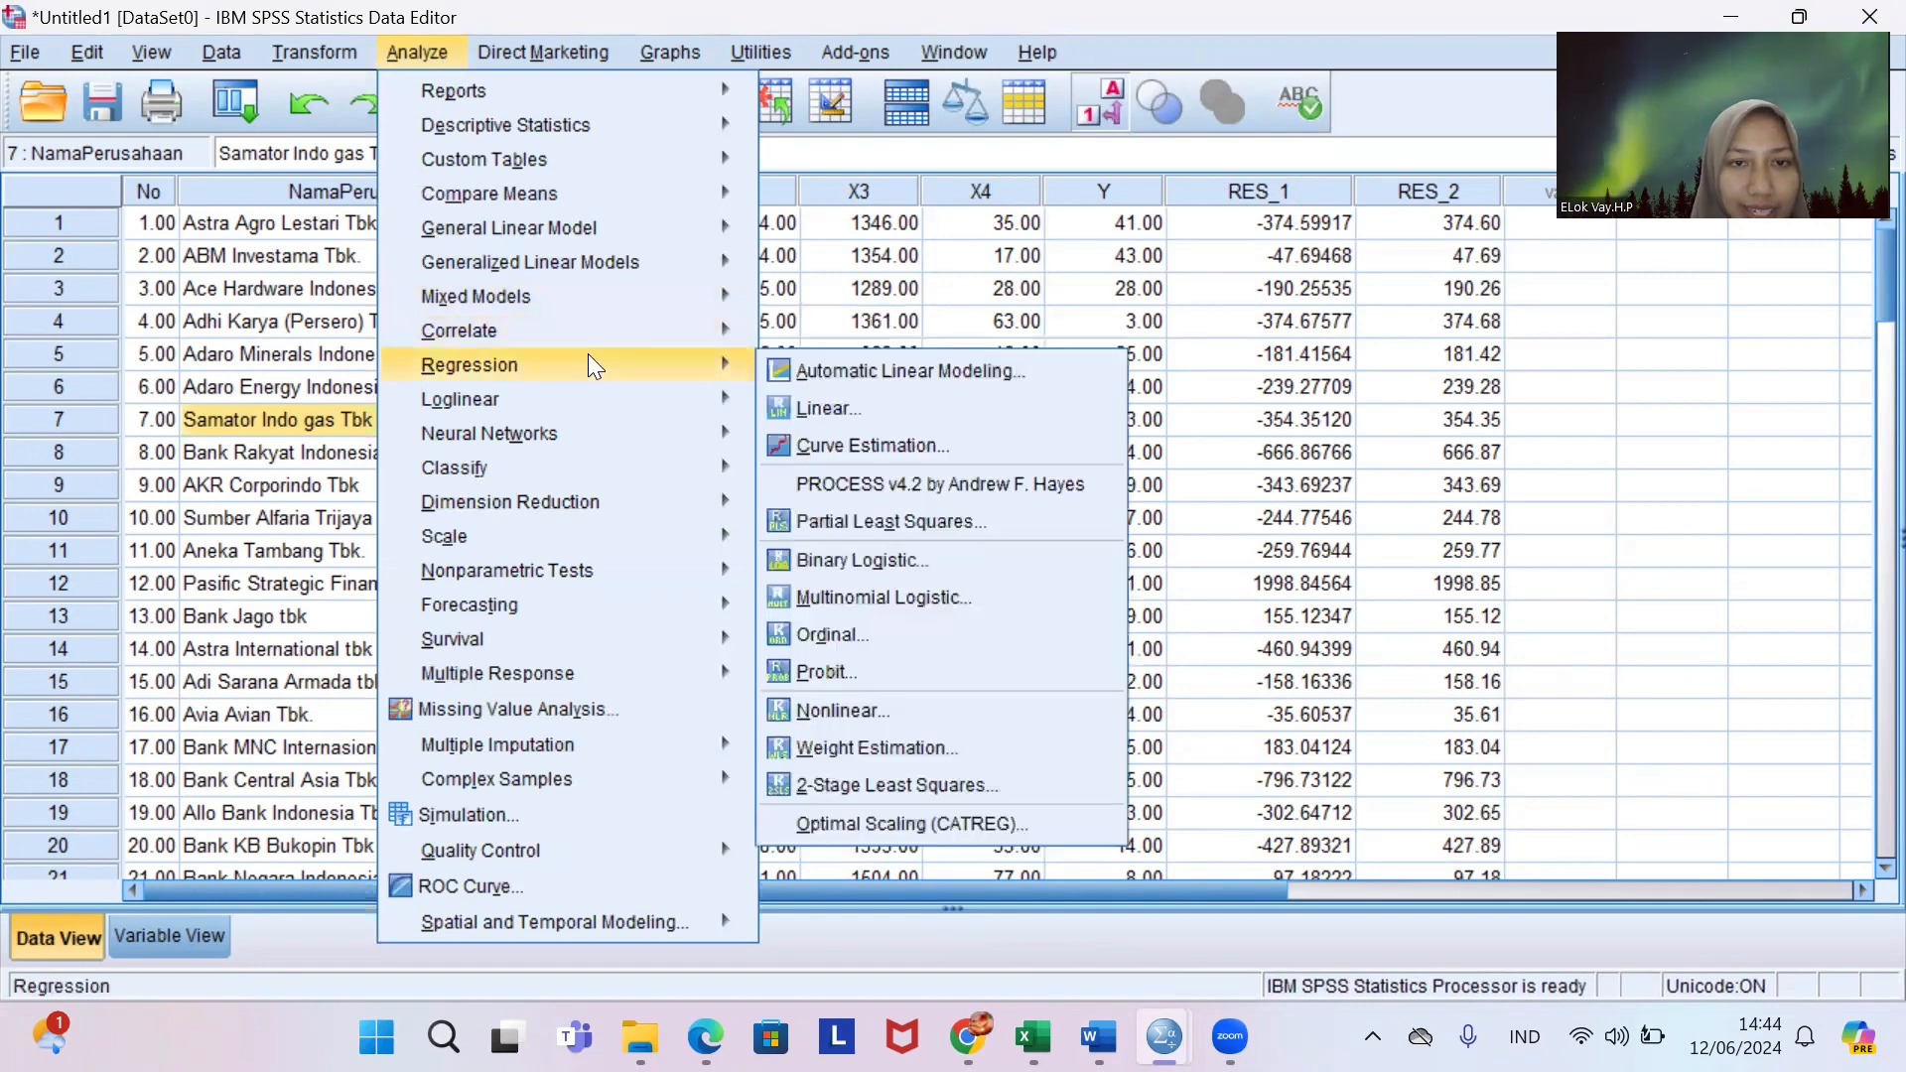
left_click(875, 407)
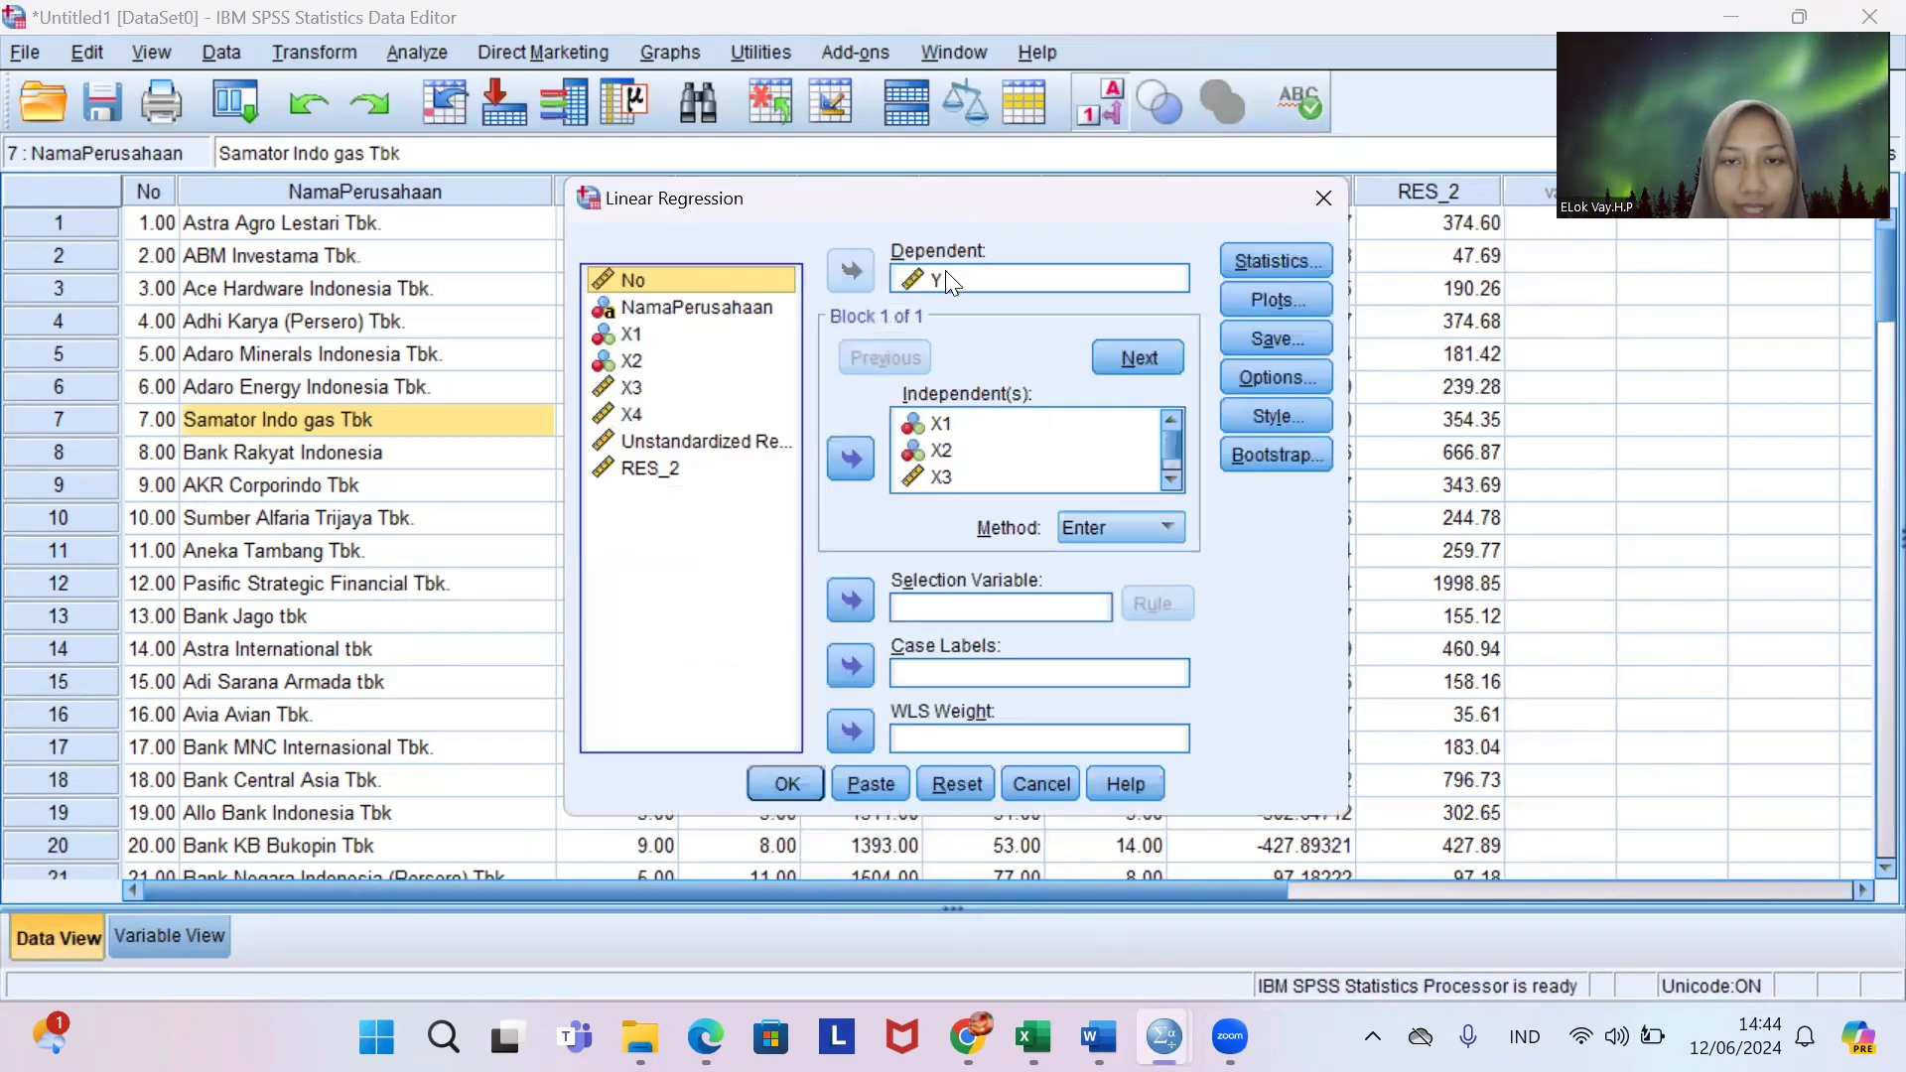
left_click(945, 280)
left_click(851, 262)
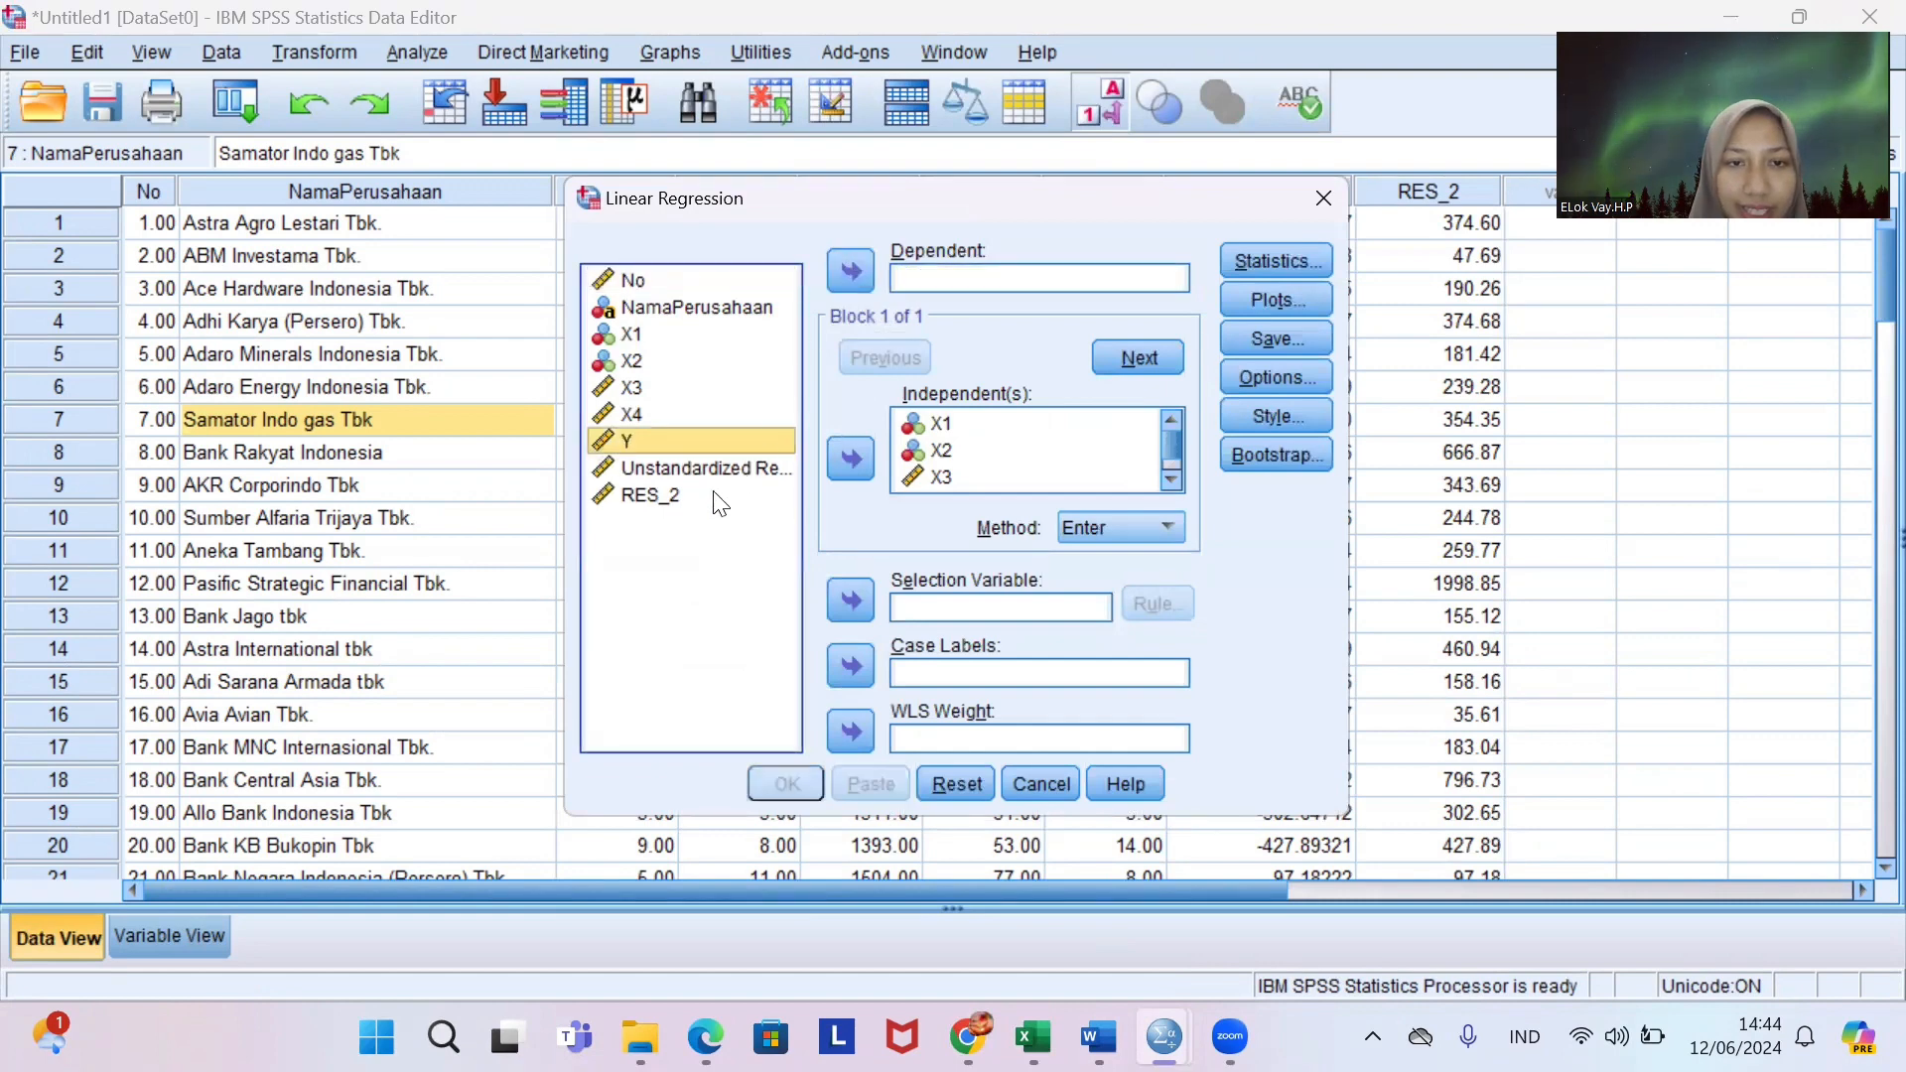
left_click(679, 493)
left_click(851, 270)
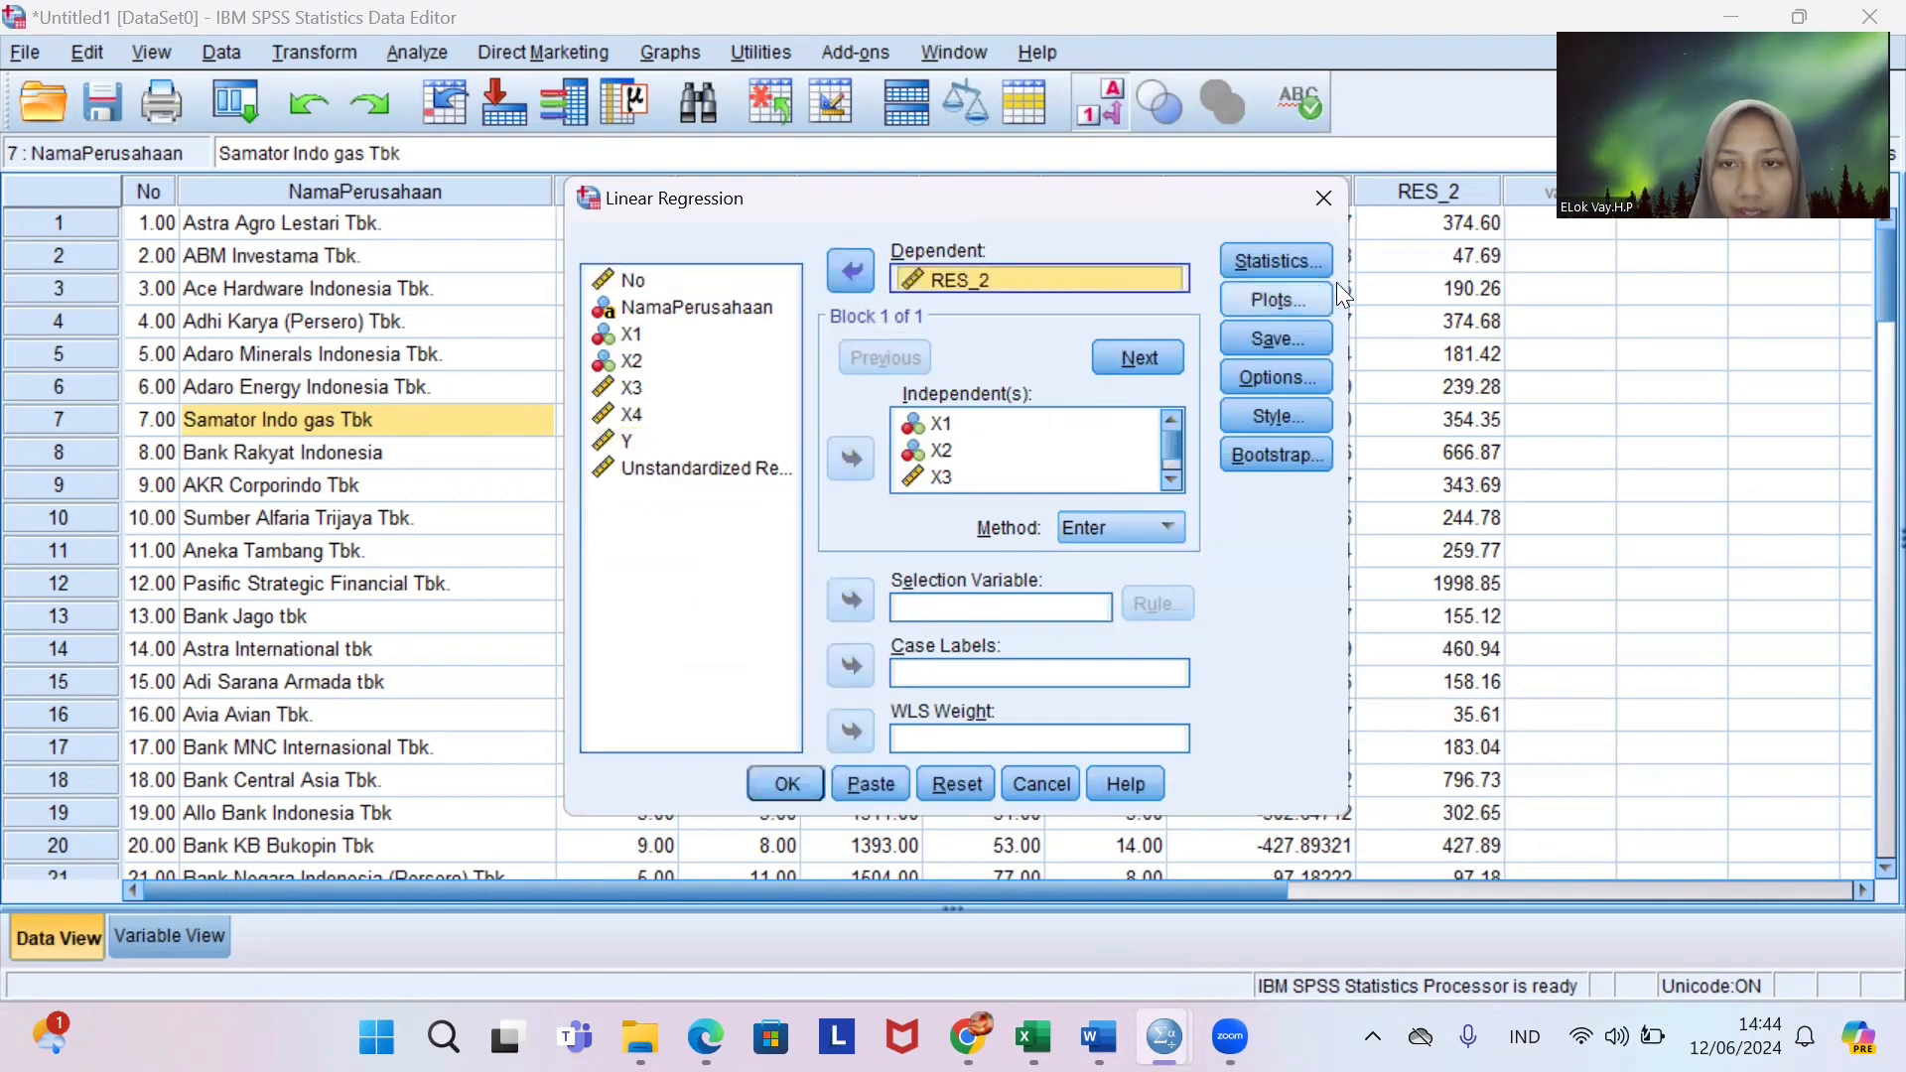
In the regression statistics, disable Descriptives, Collinearity diagnostics and Durbin-Watson, and enable Covariance matrix.
left_click(1312, 258)
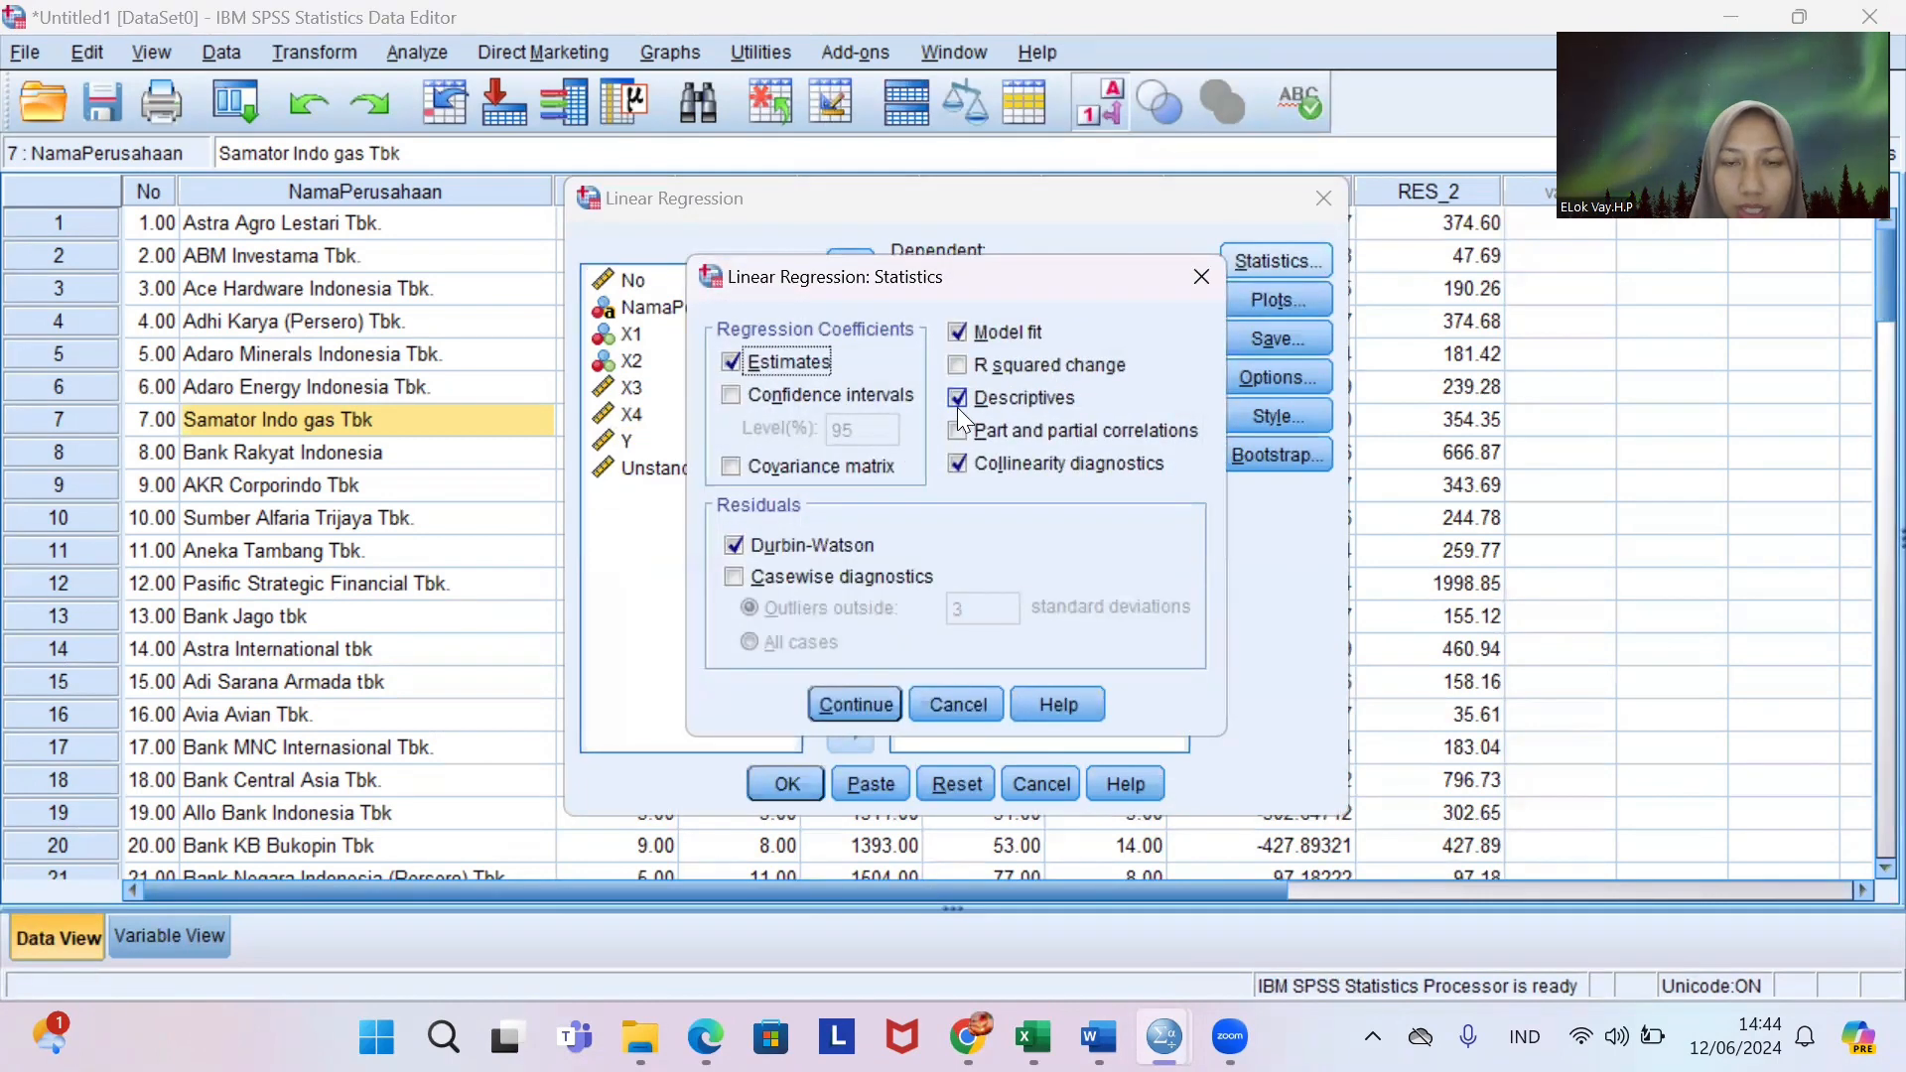
left_click(957, 407)
left_click(966, 465)
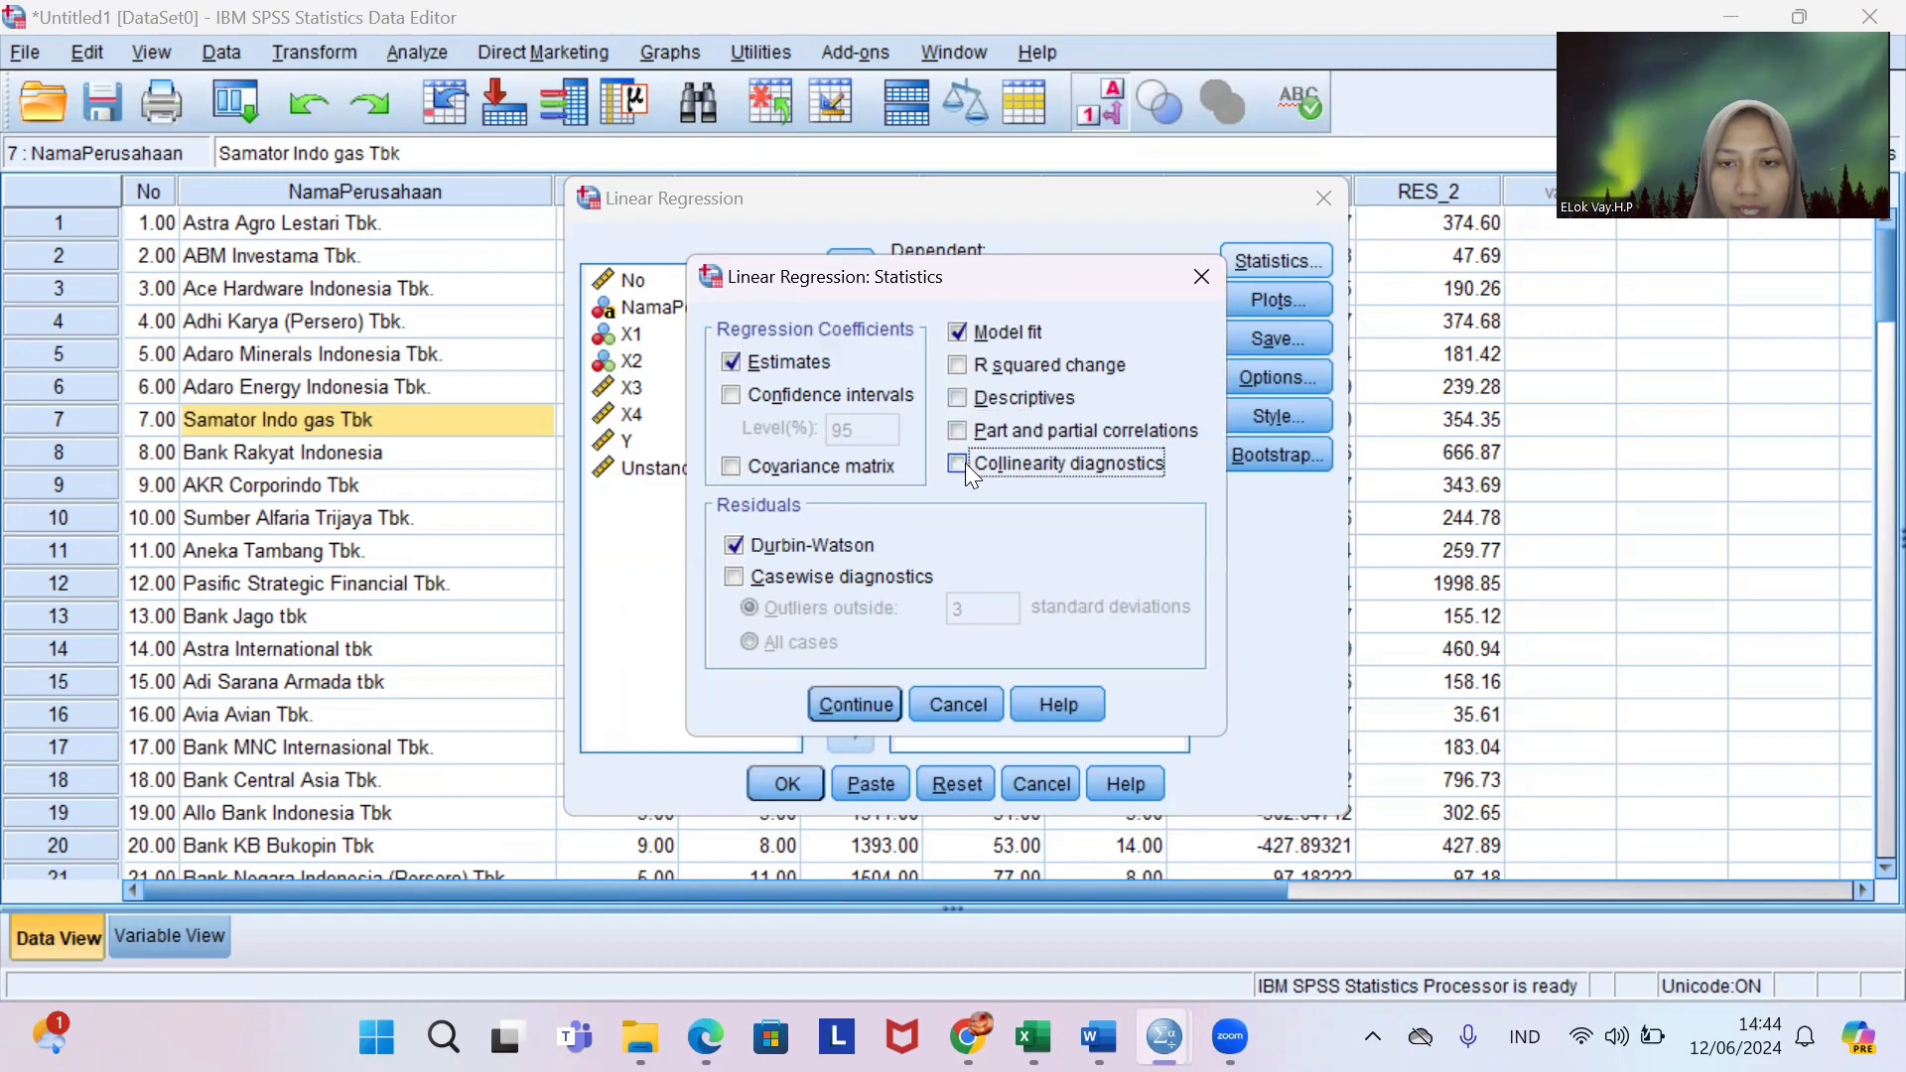
left_click(733, 549)
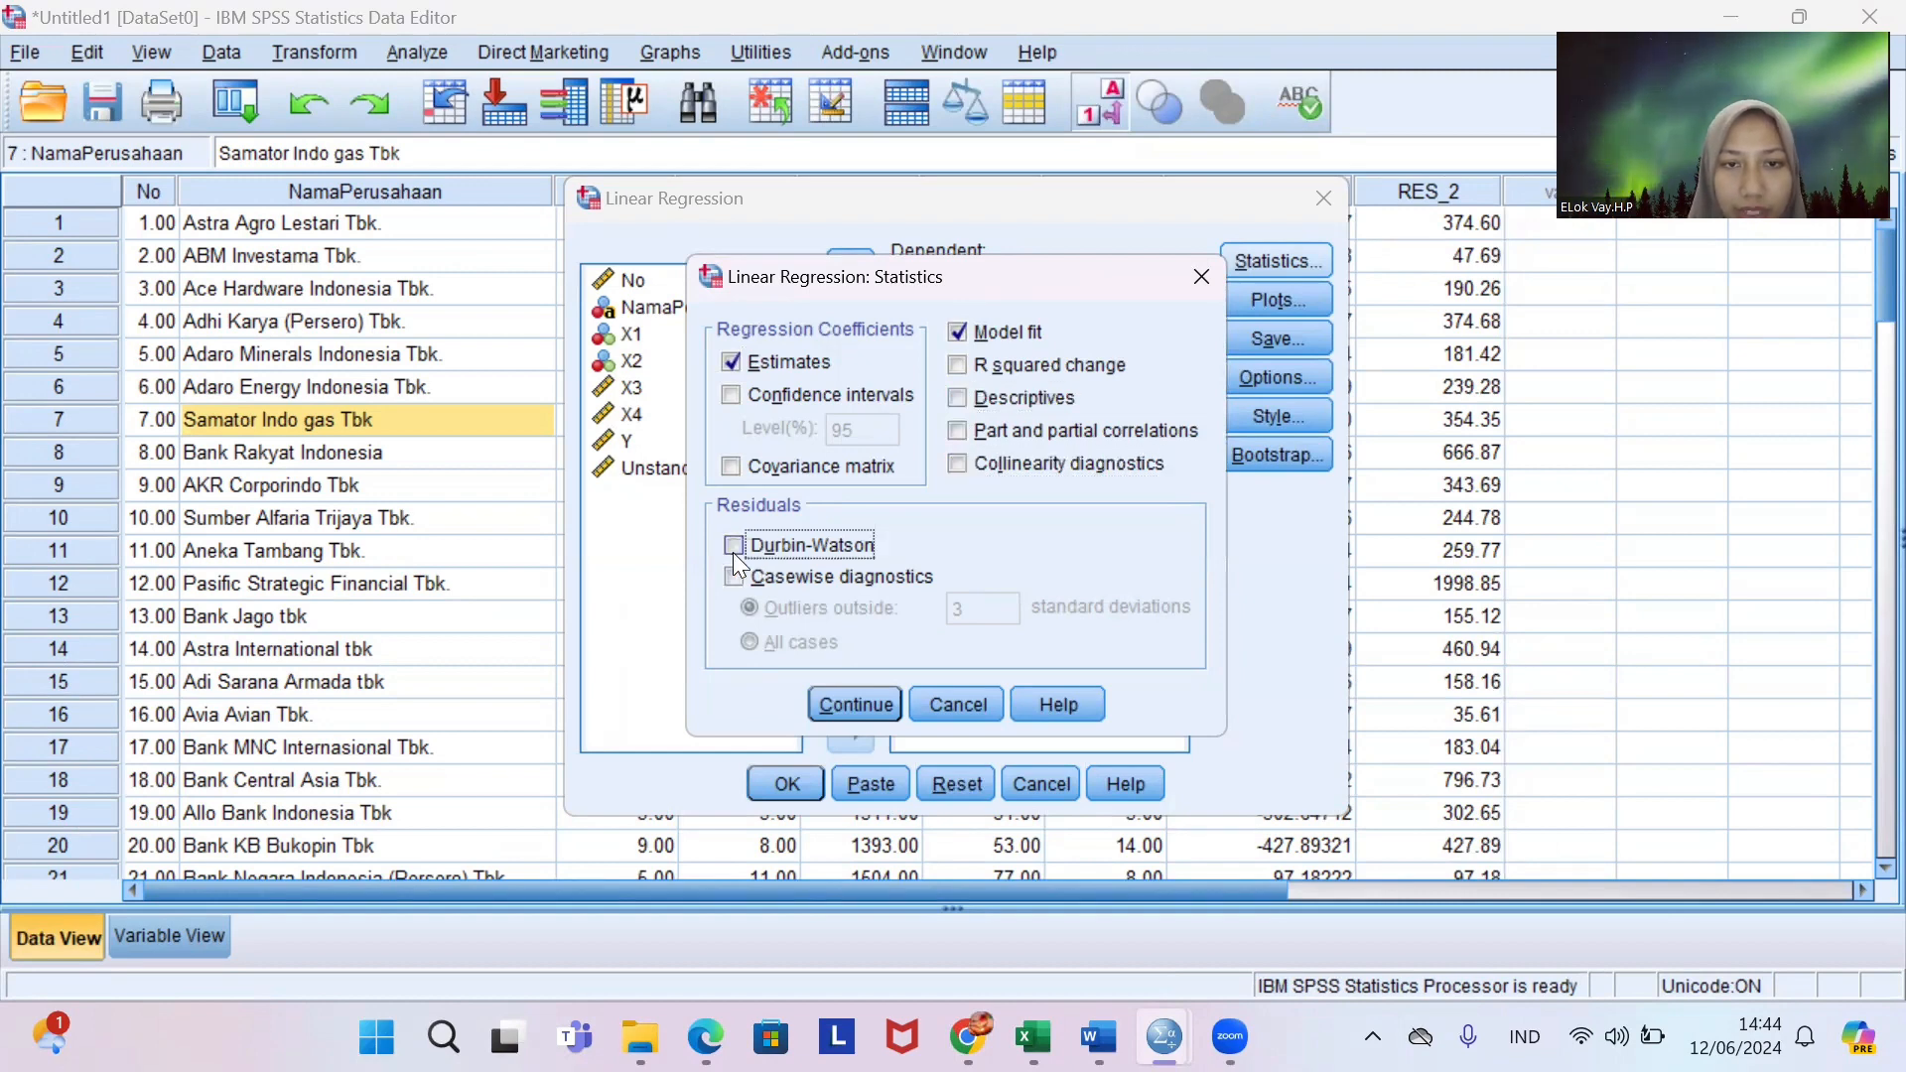
left_click(733, 467)
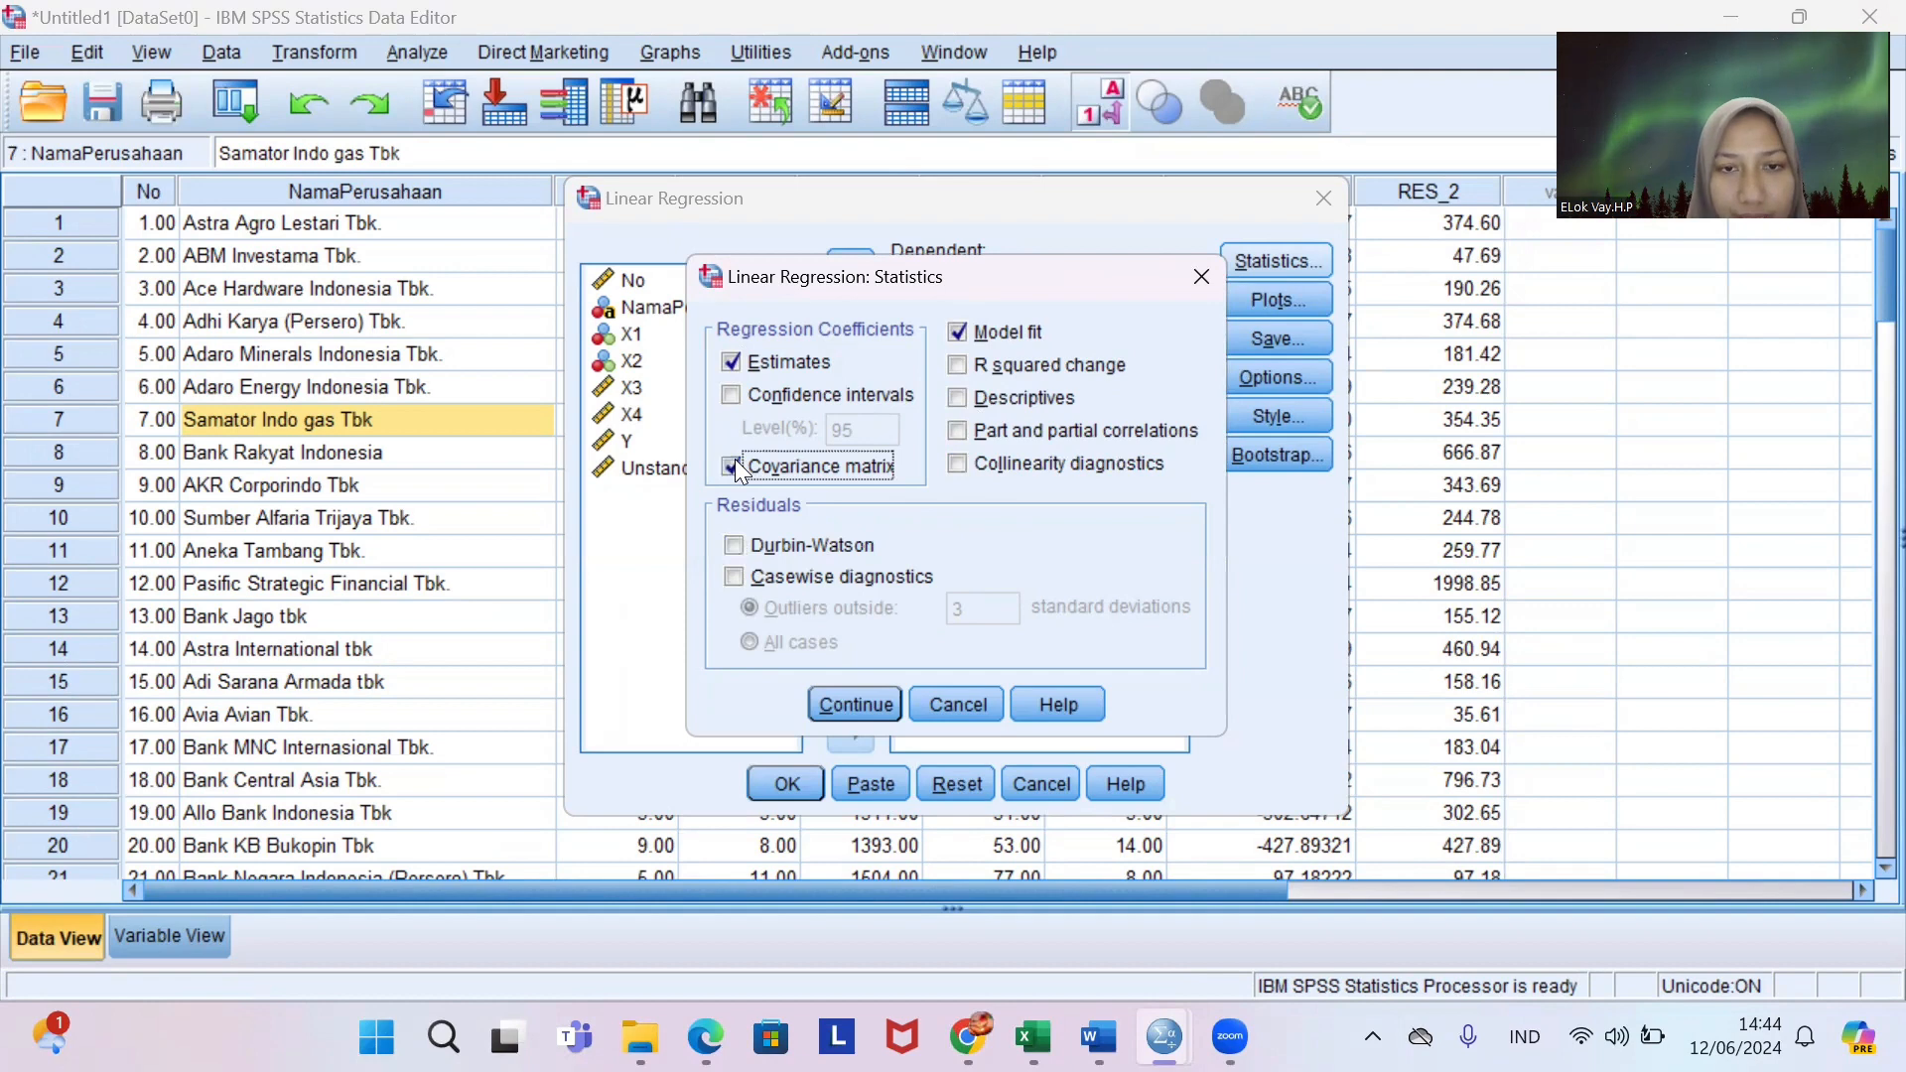
left_click(851, 695)
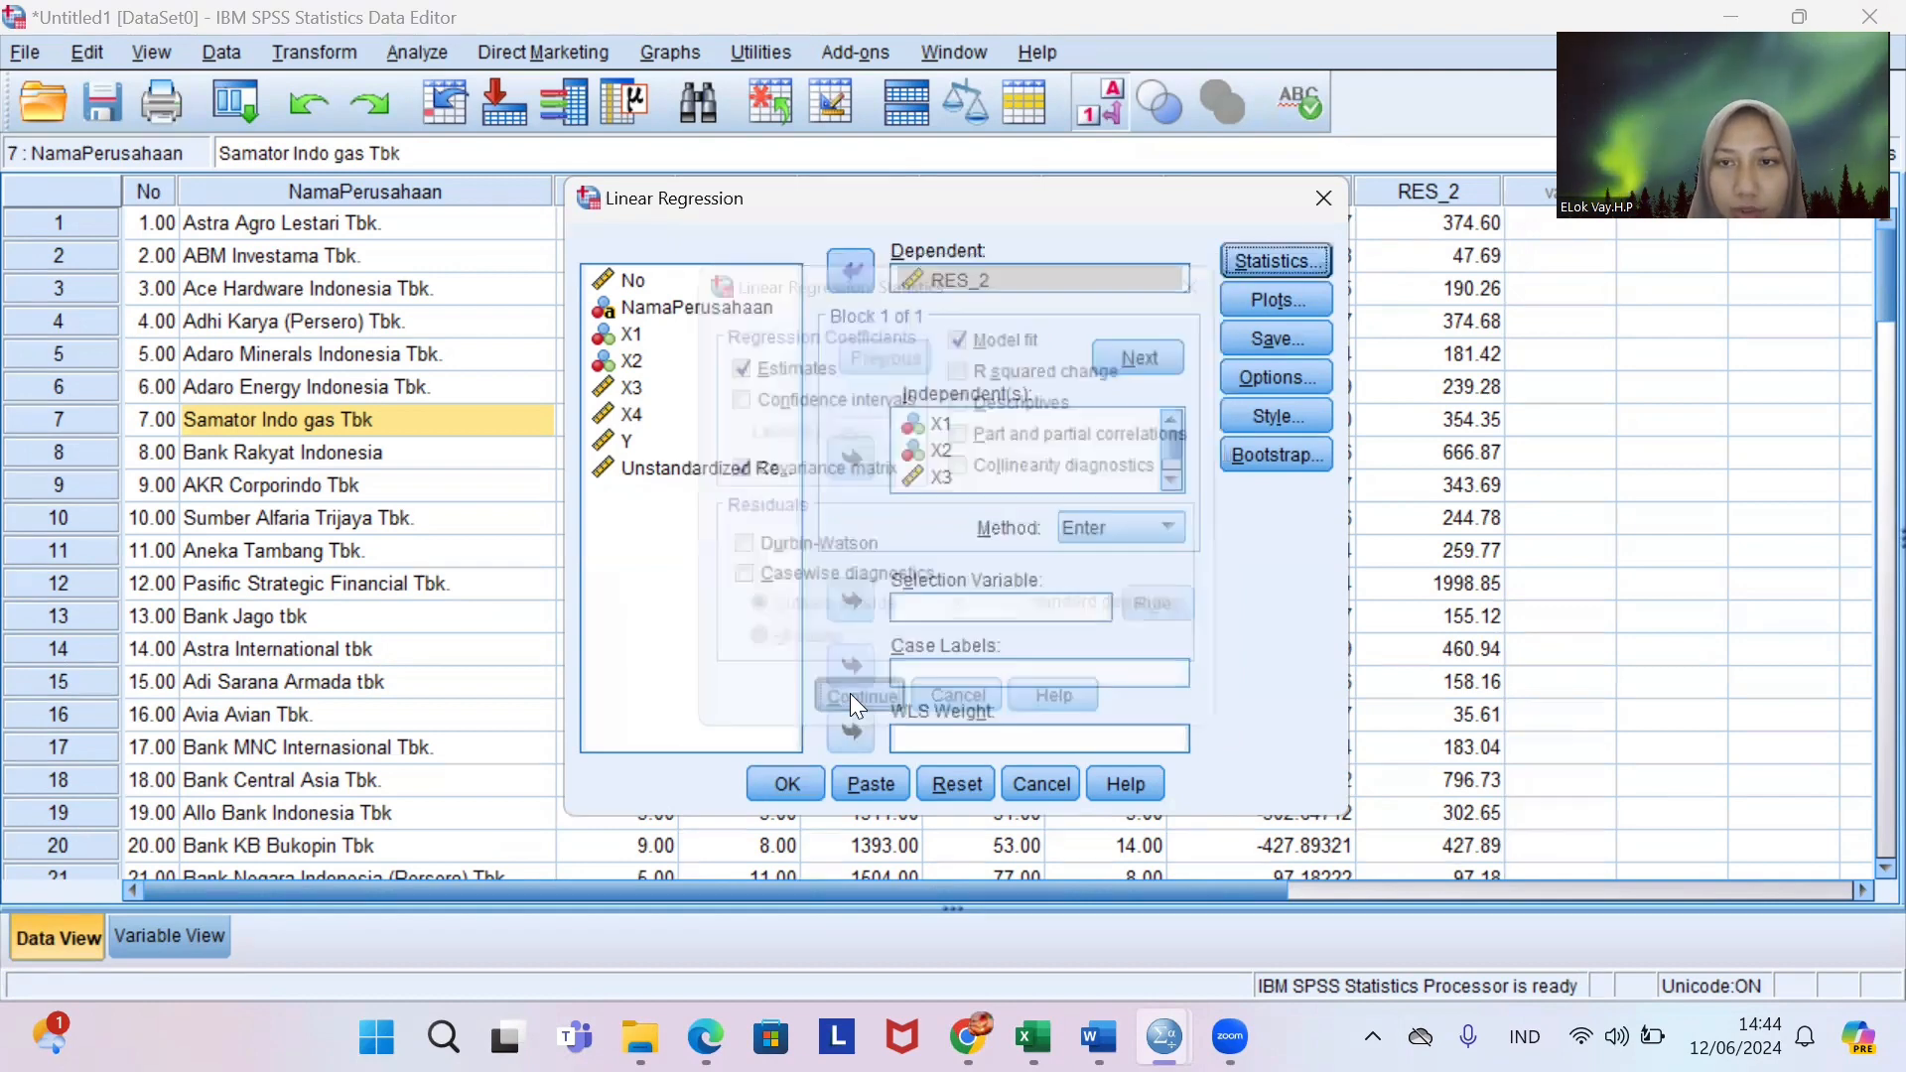
Disable the Histogram and Normal probability plot among the residual plots and run the regression.
left_click(1247, 293)
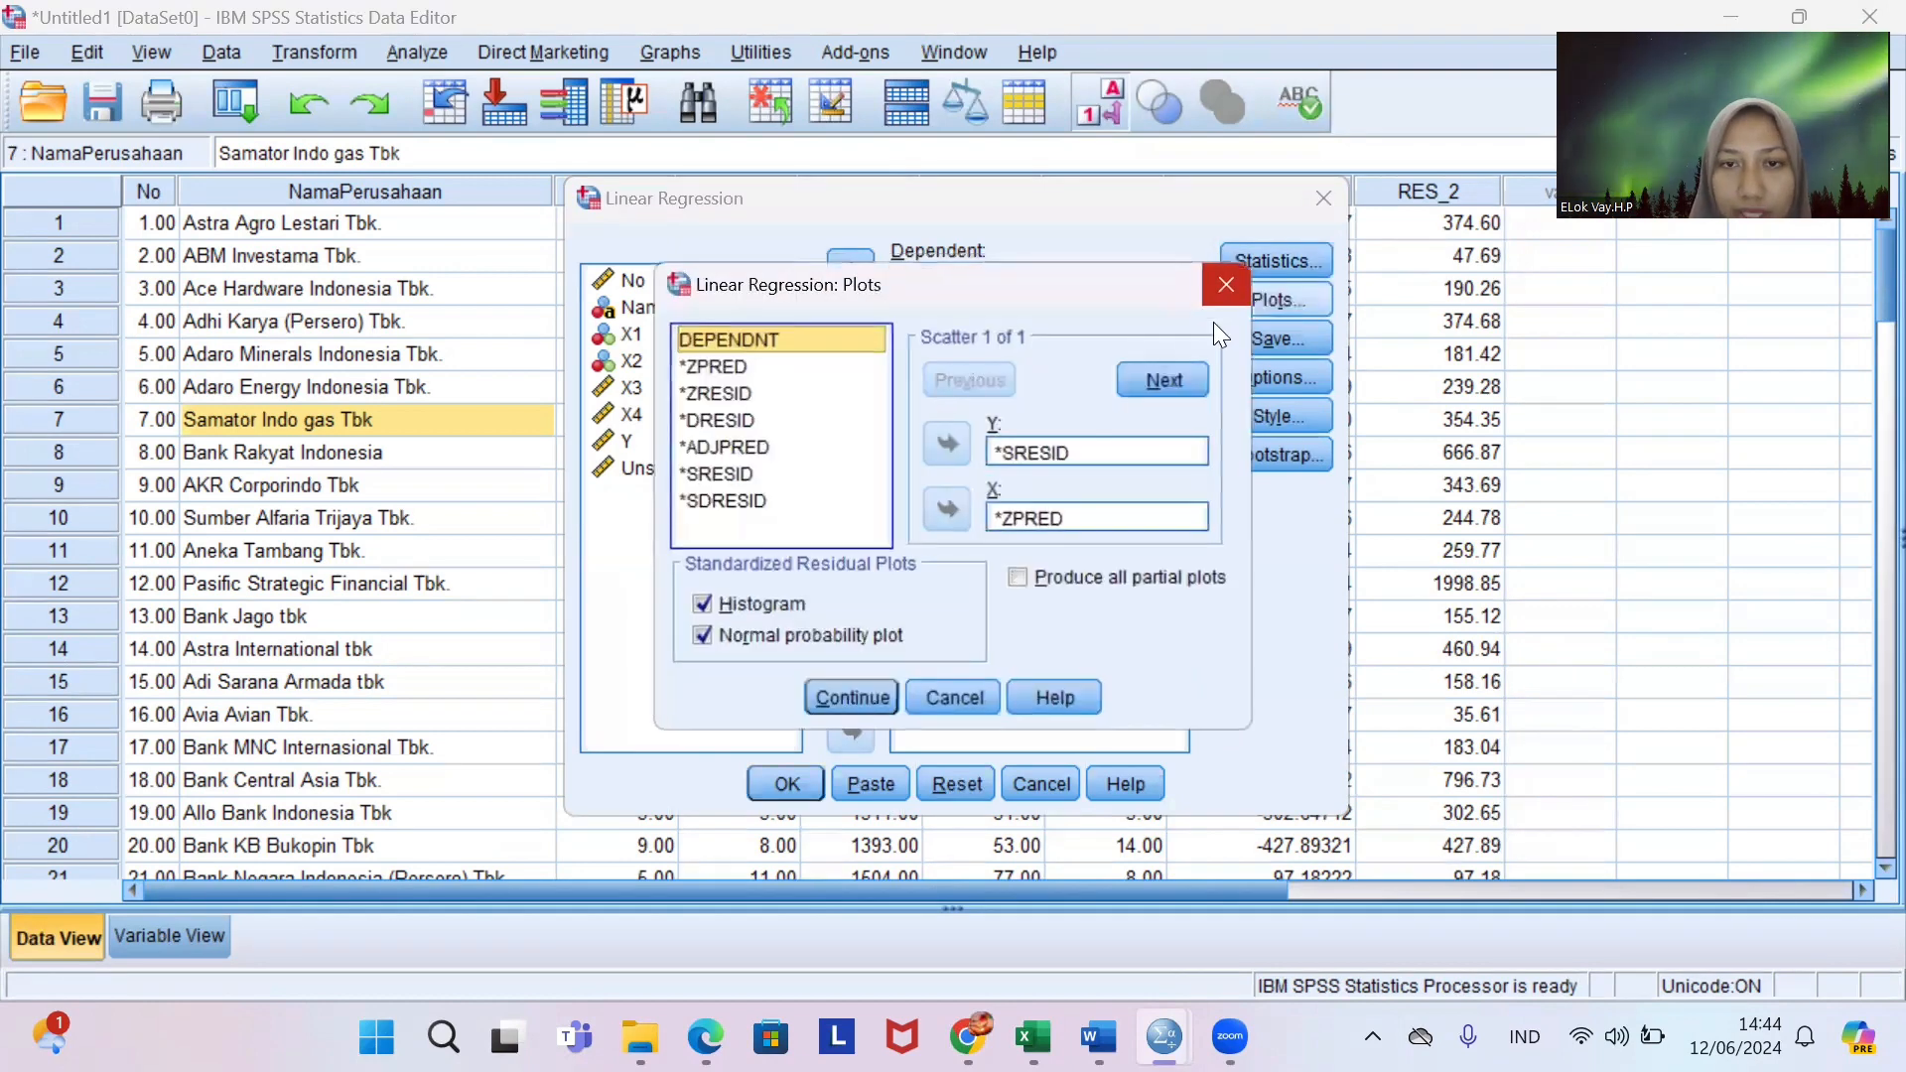
left_click(701, 606)
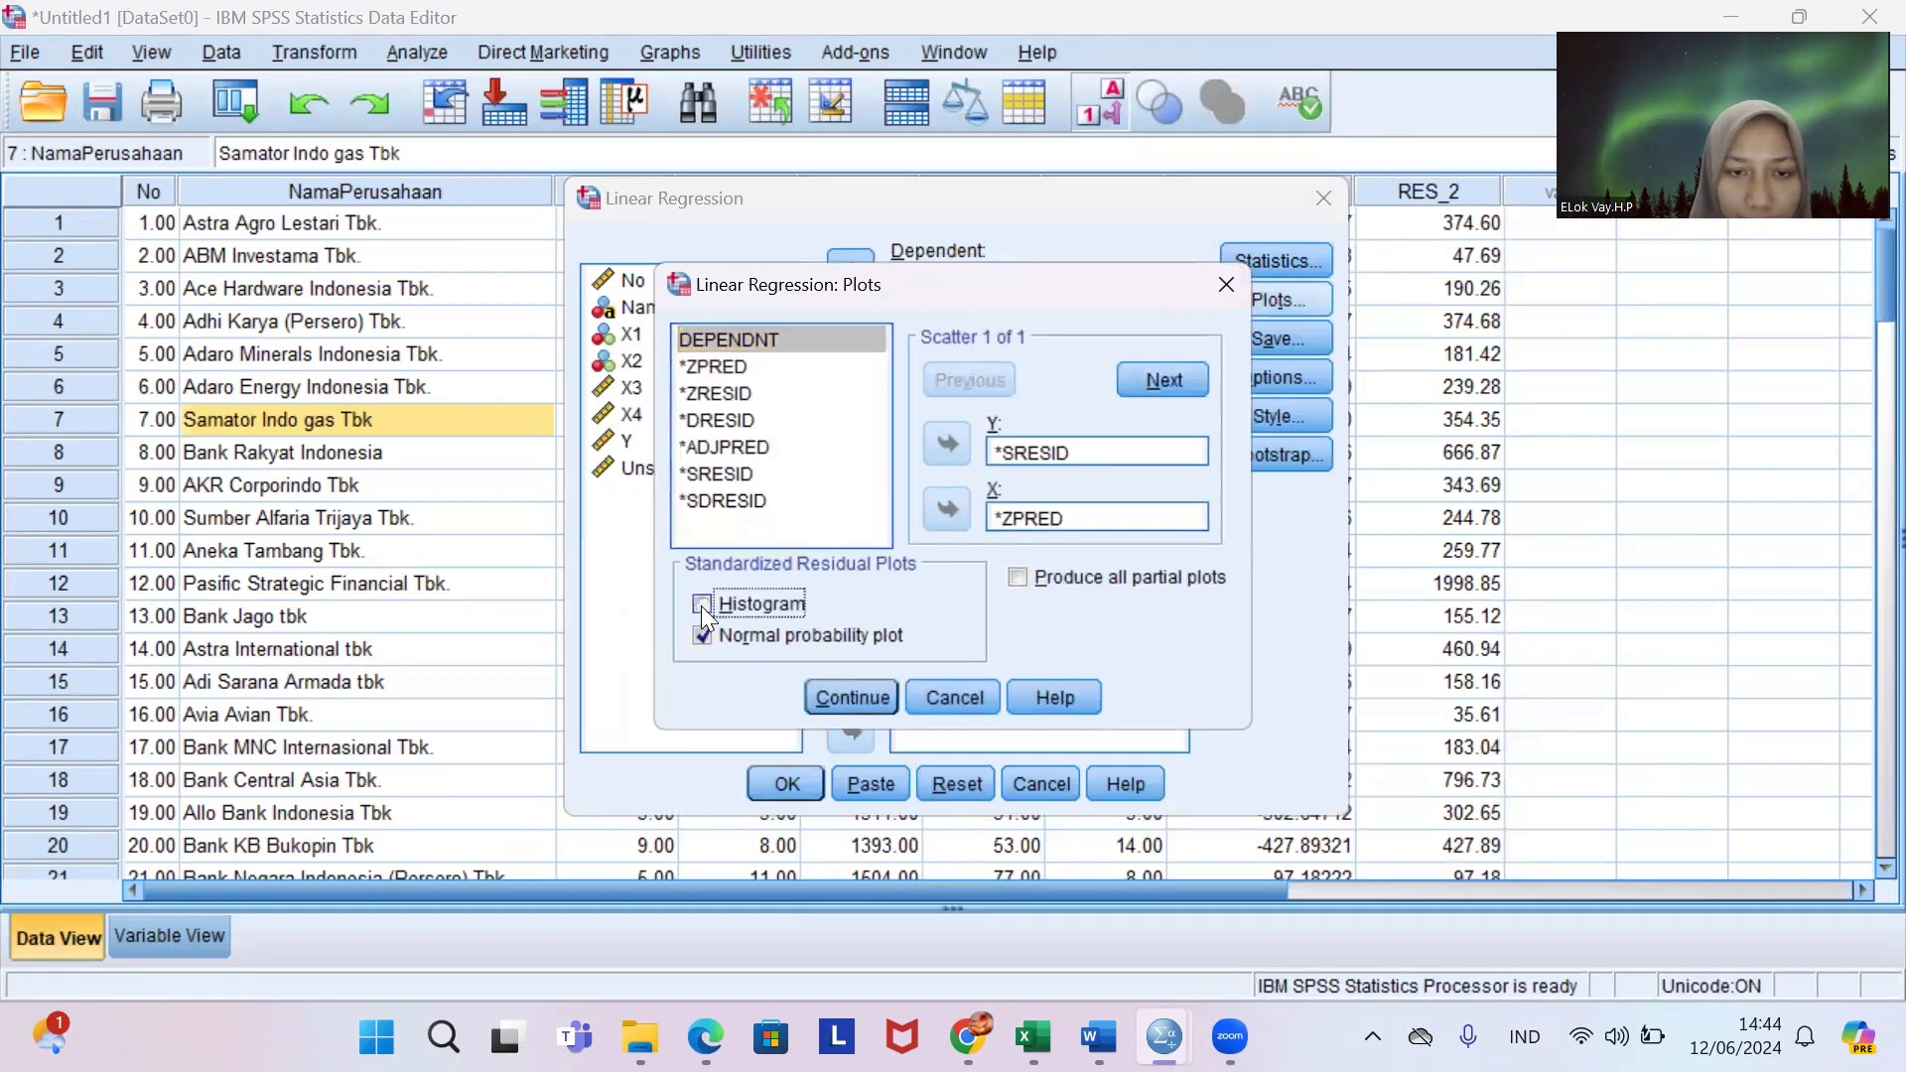
left_click(707, 632)
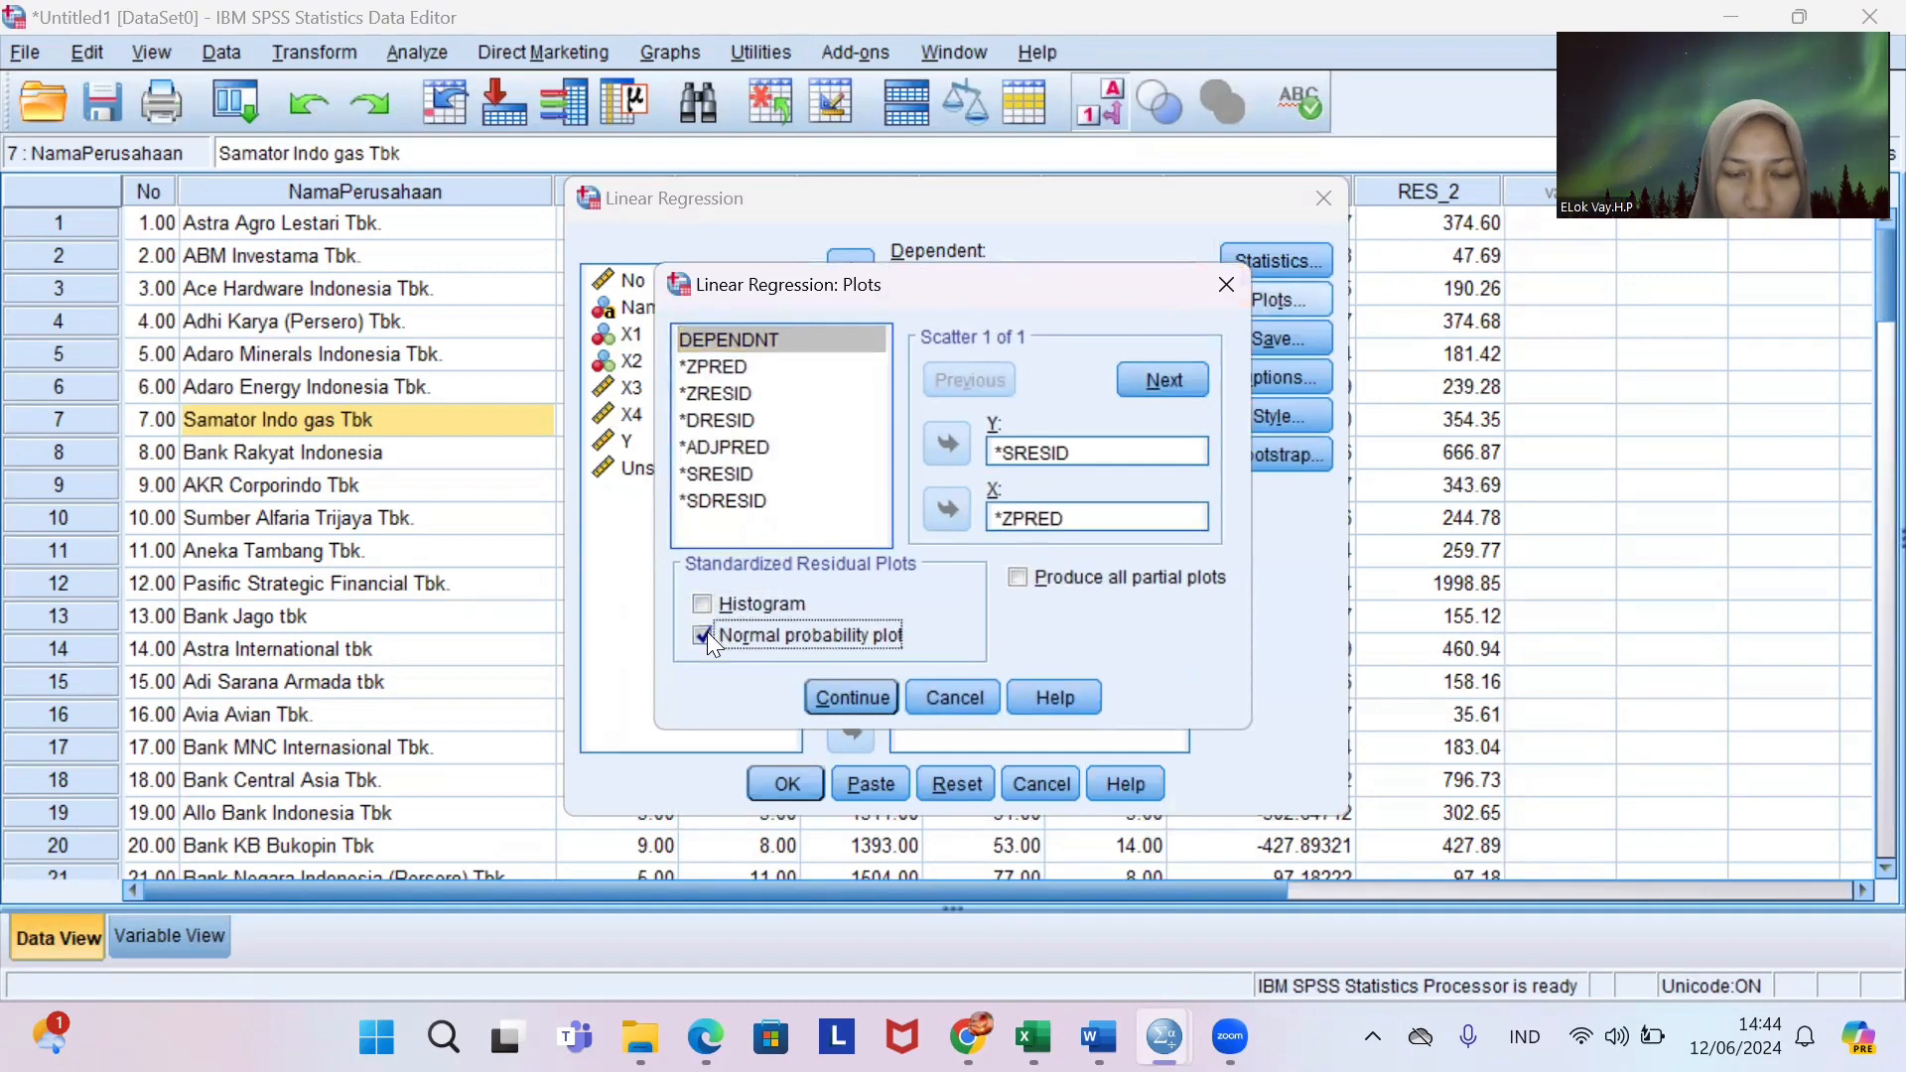
left_click(852, 698)
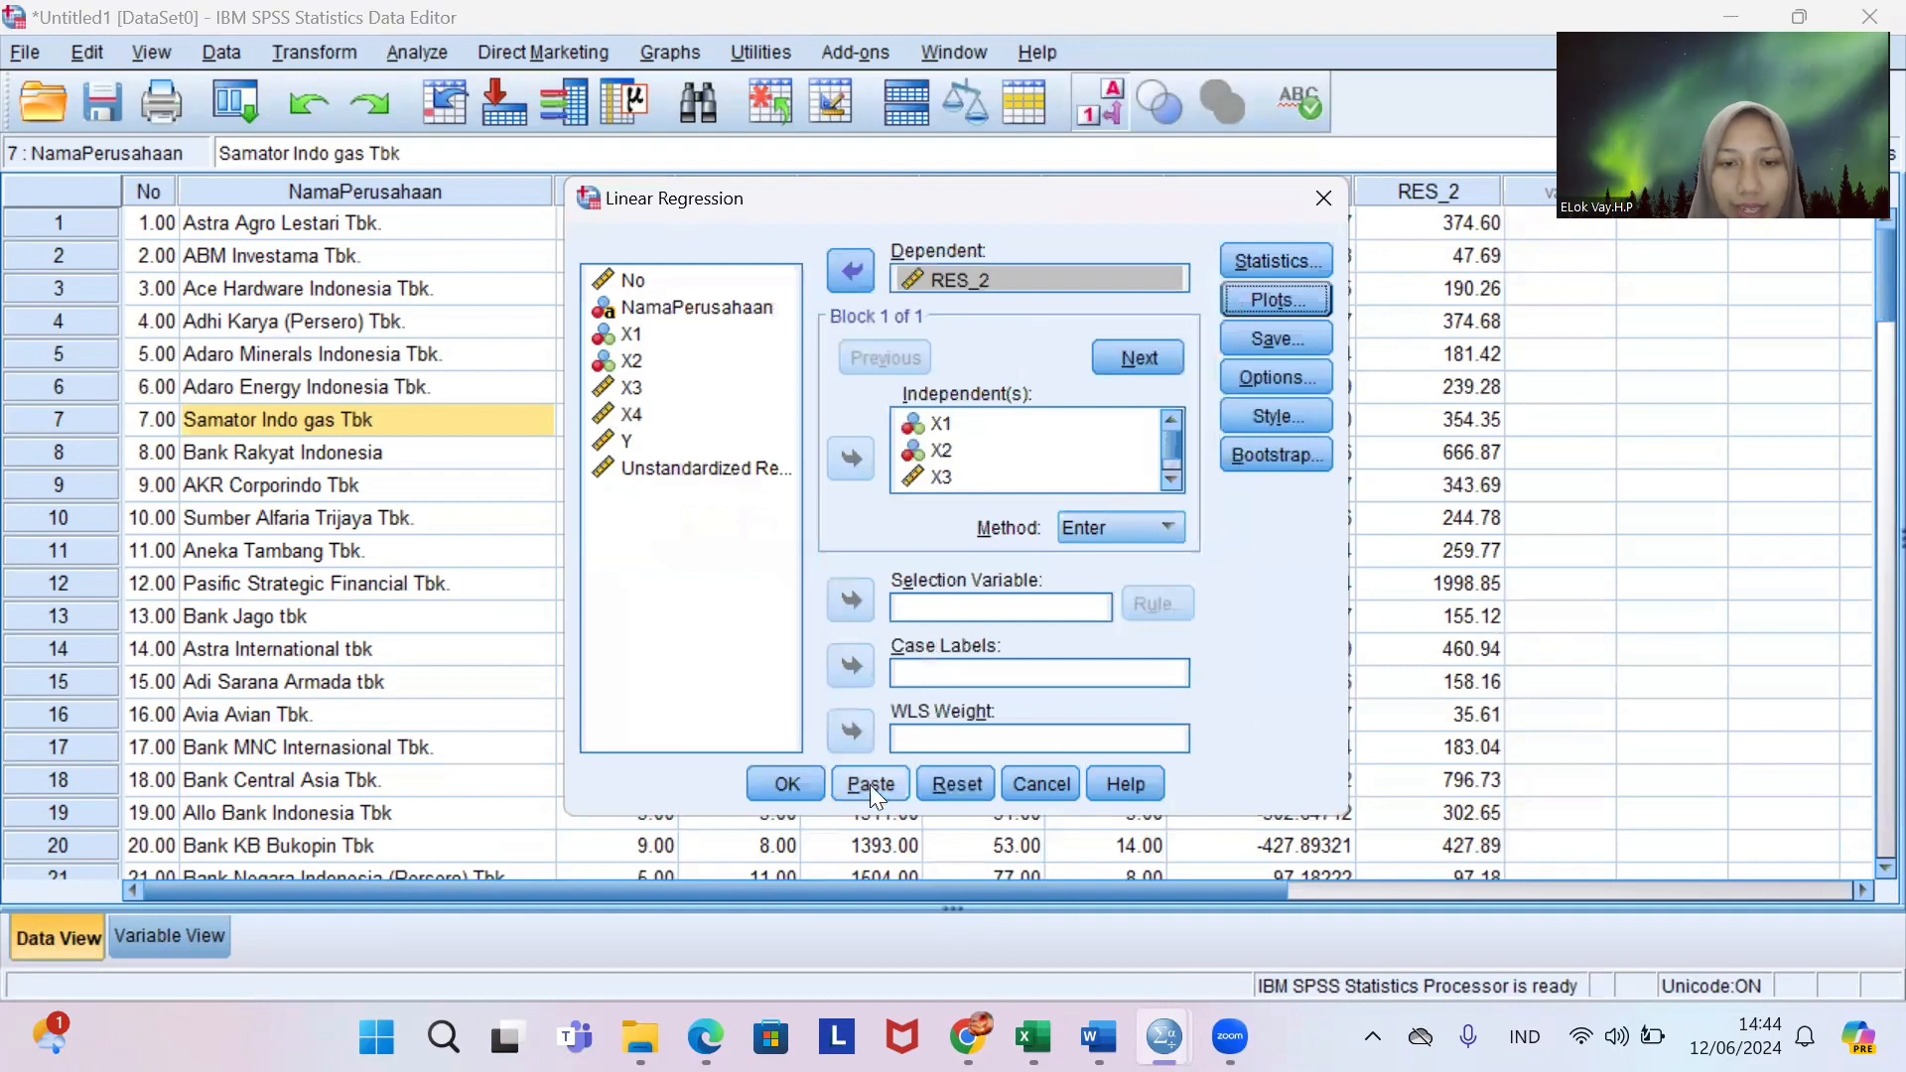
left_click(784, 780)
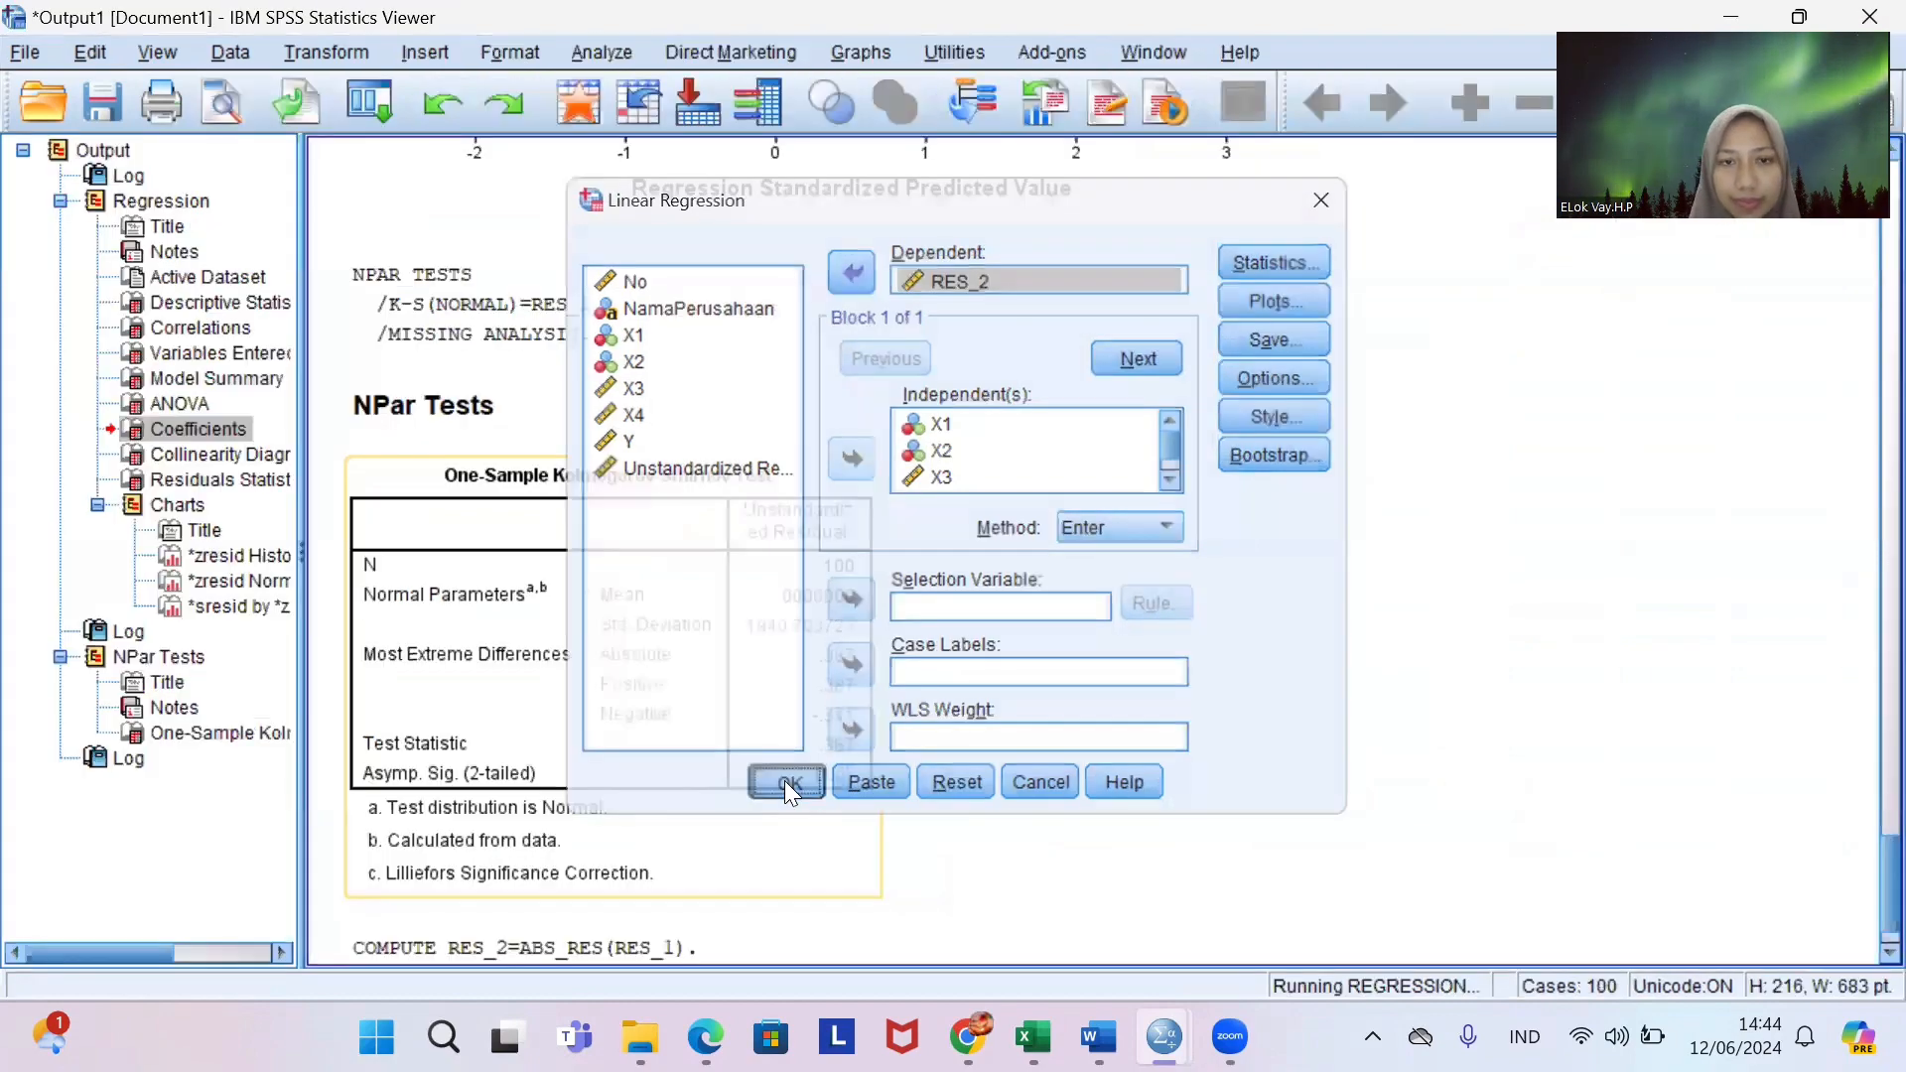
Examine the significance values in the RES_2 Coefficients table, the Coefficient Correlations and the Residuals Statistics.
scroll(894, 618, "down", 5)
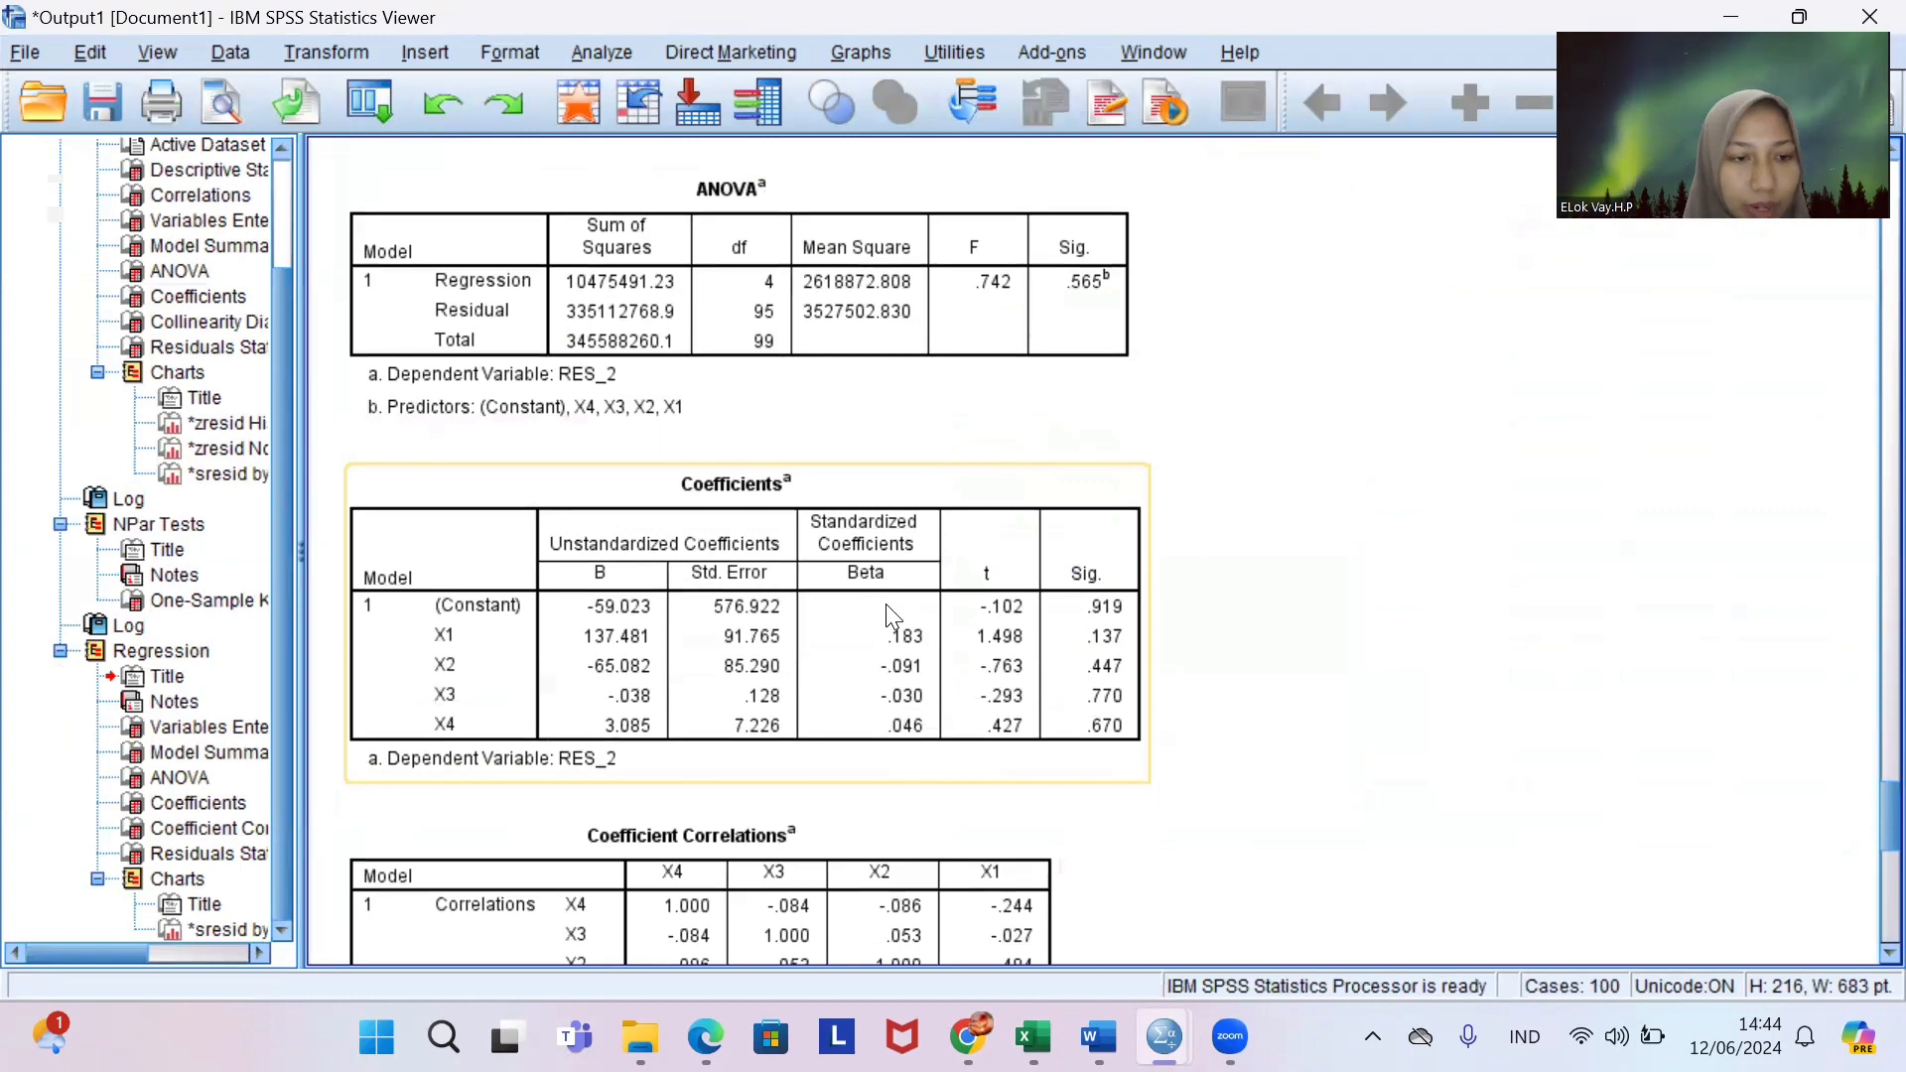
scroll(893, 618, "down", 3)
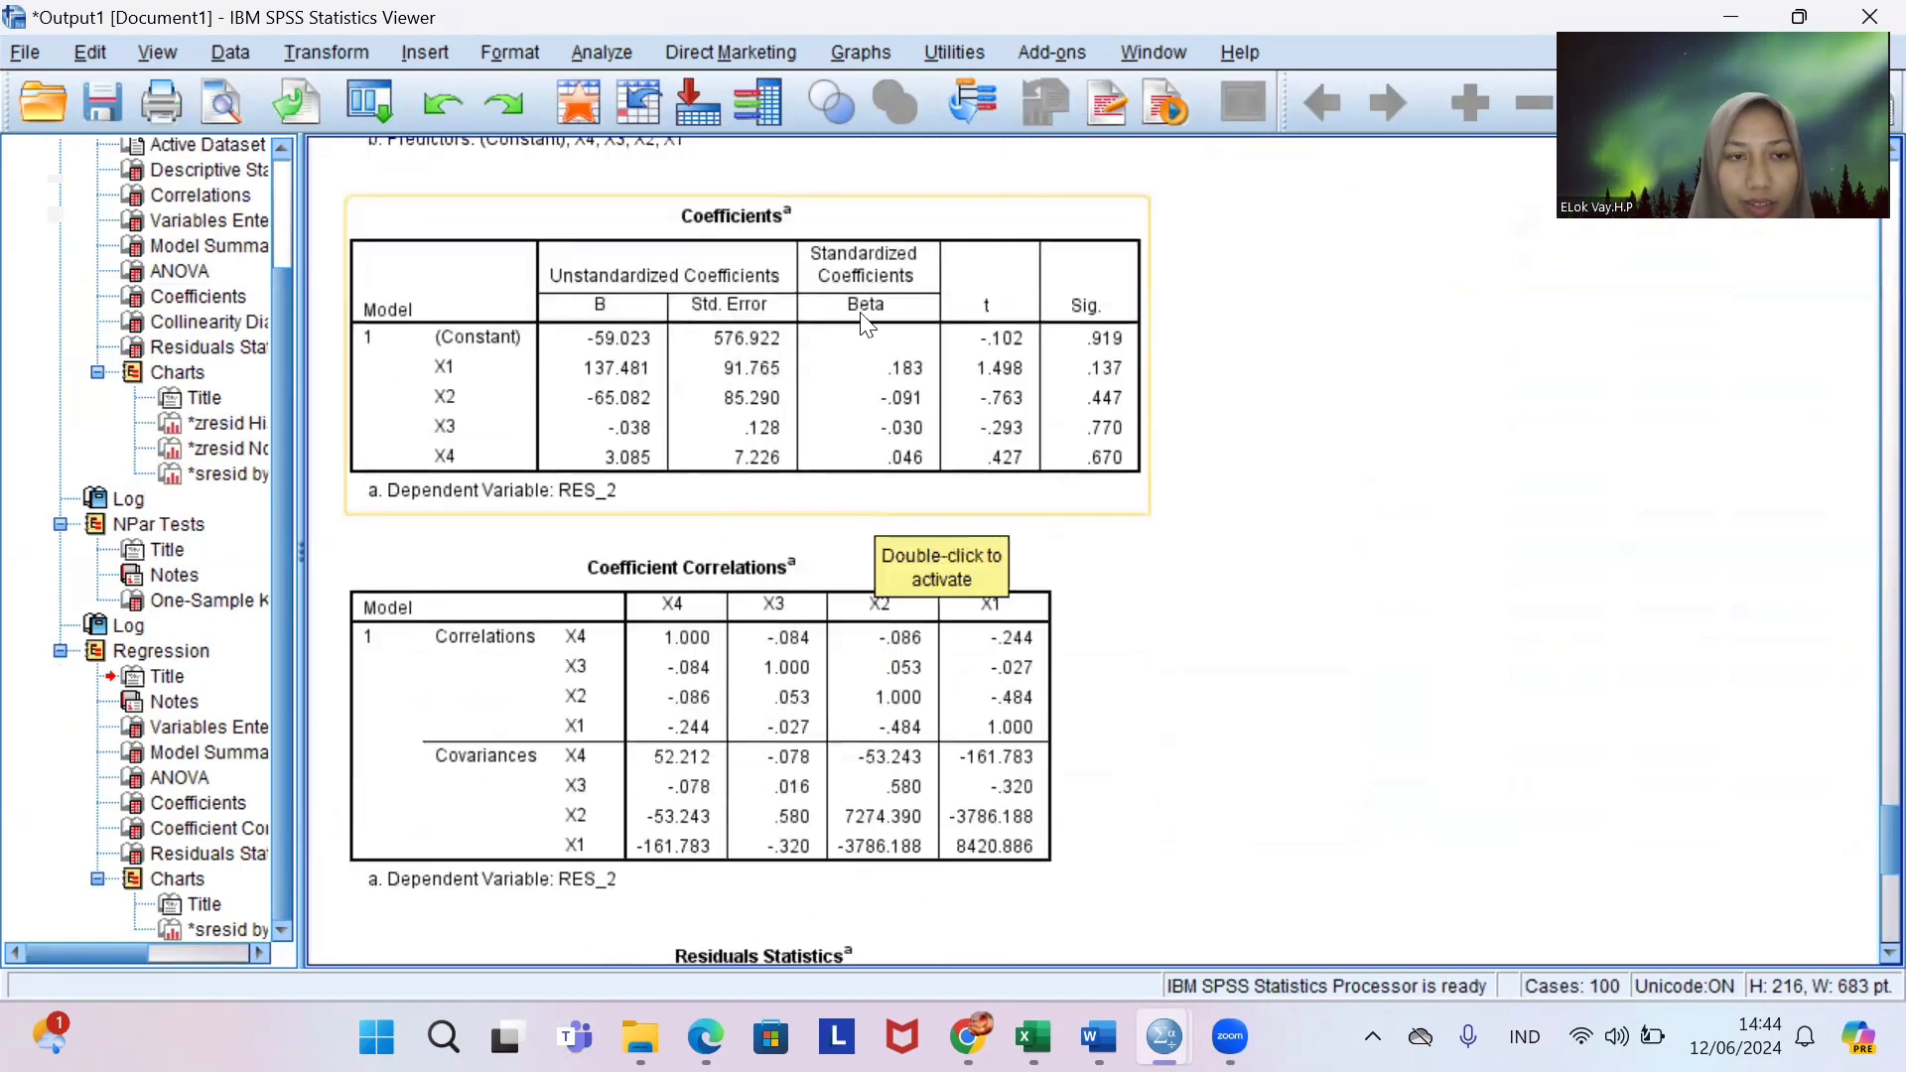
left_click(960, 285)
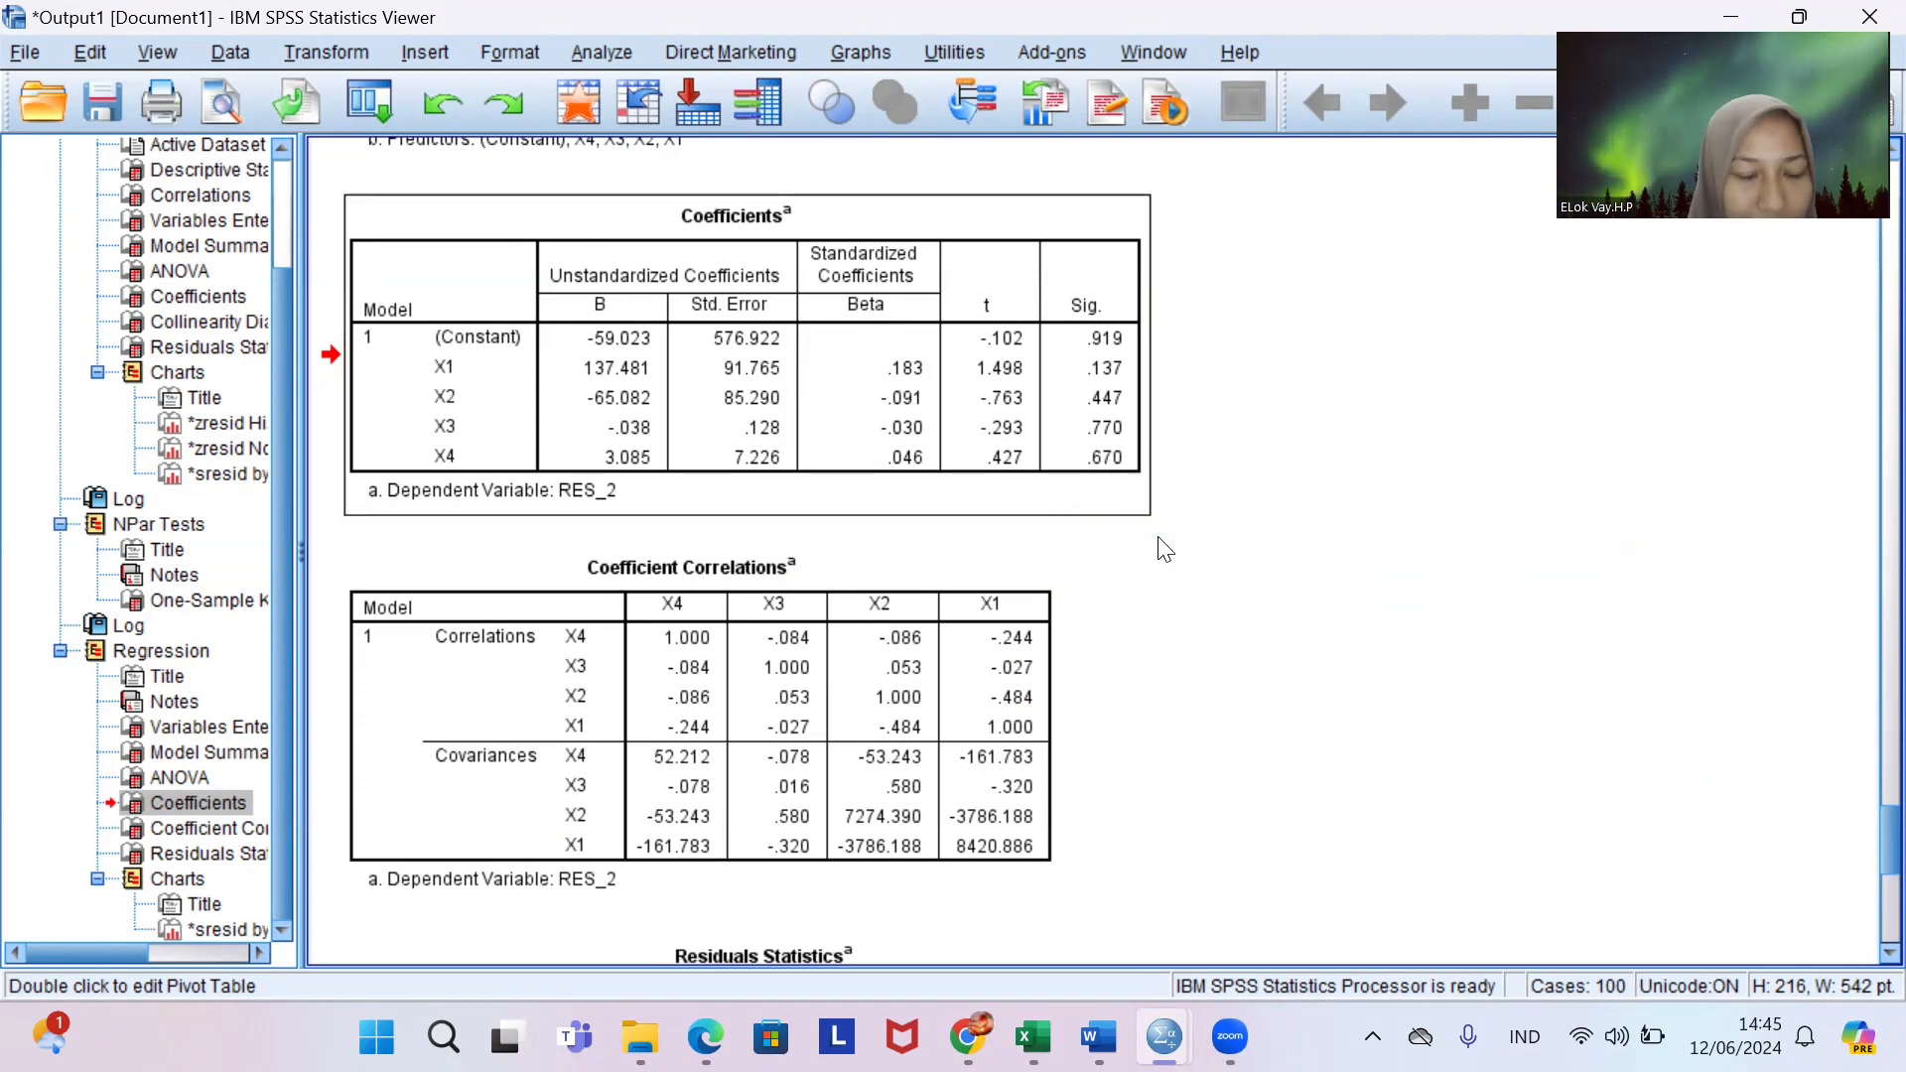
scroll(1165, 549, "down", 3)
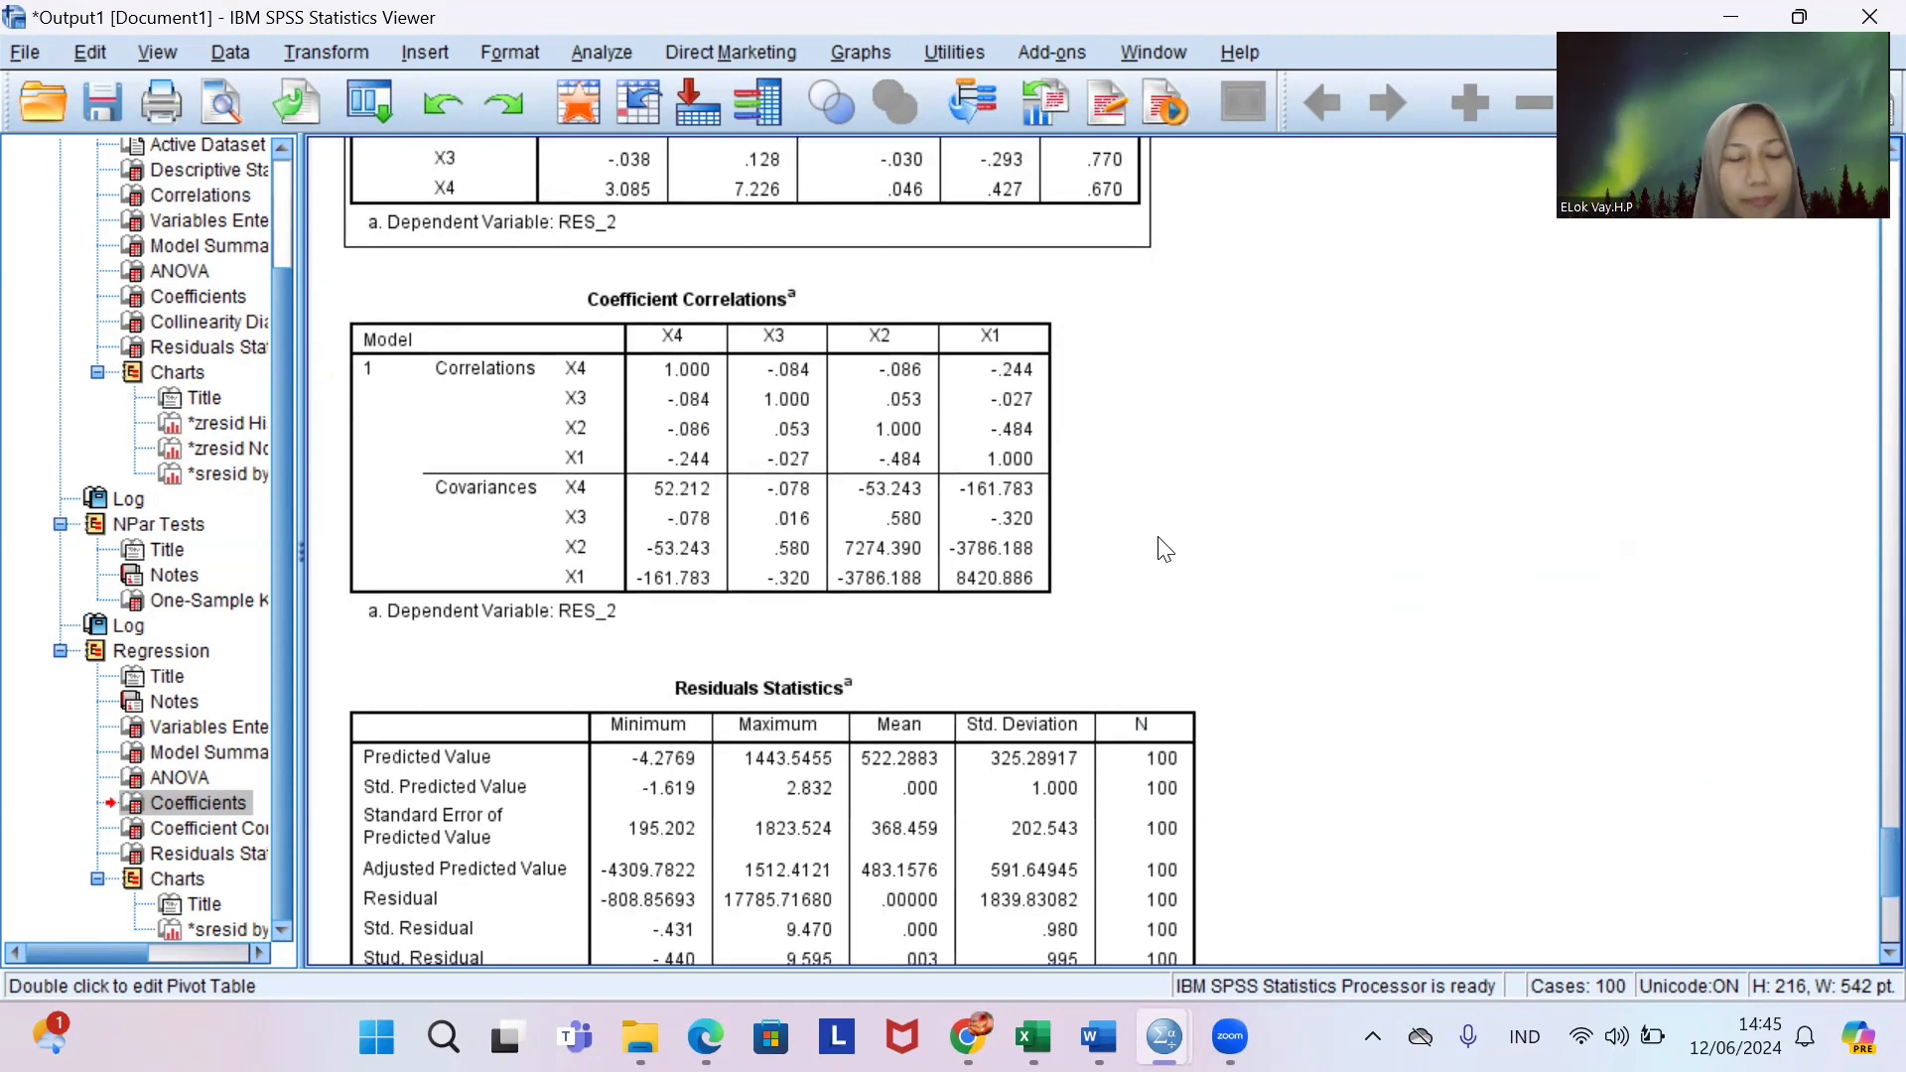
scroll(980, 610, "down", 3)
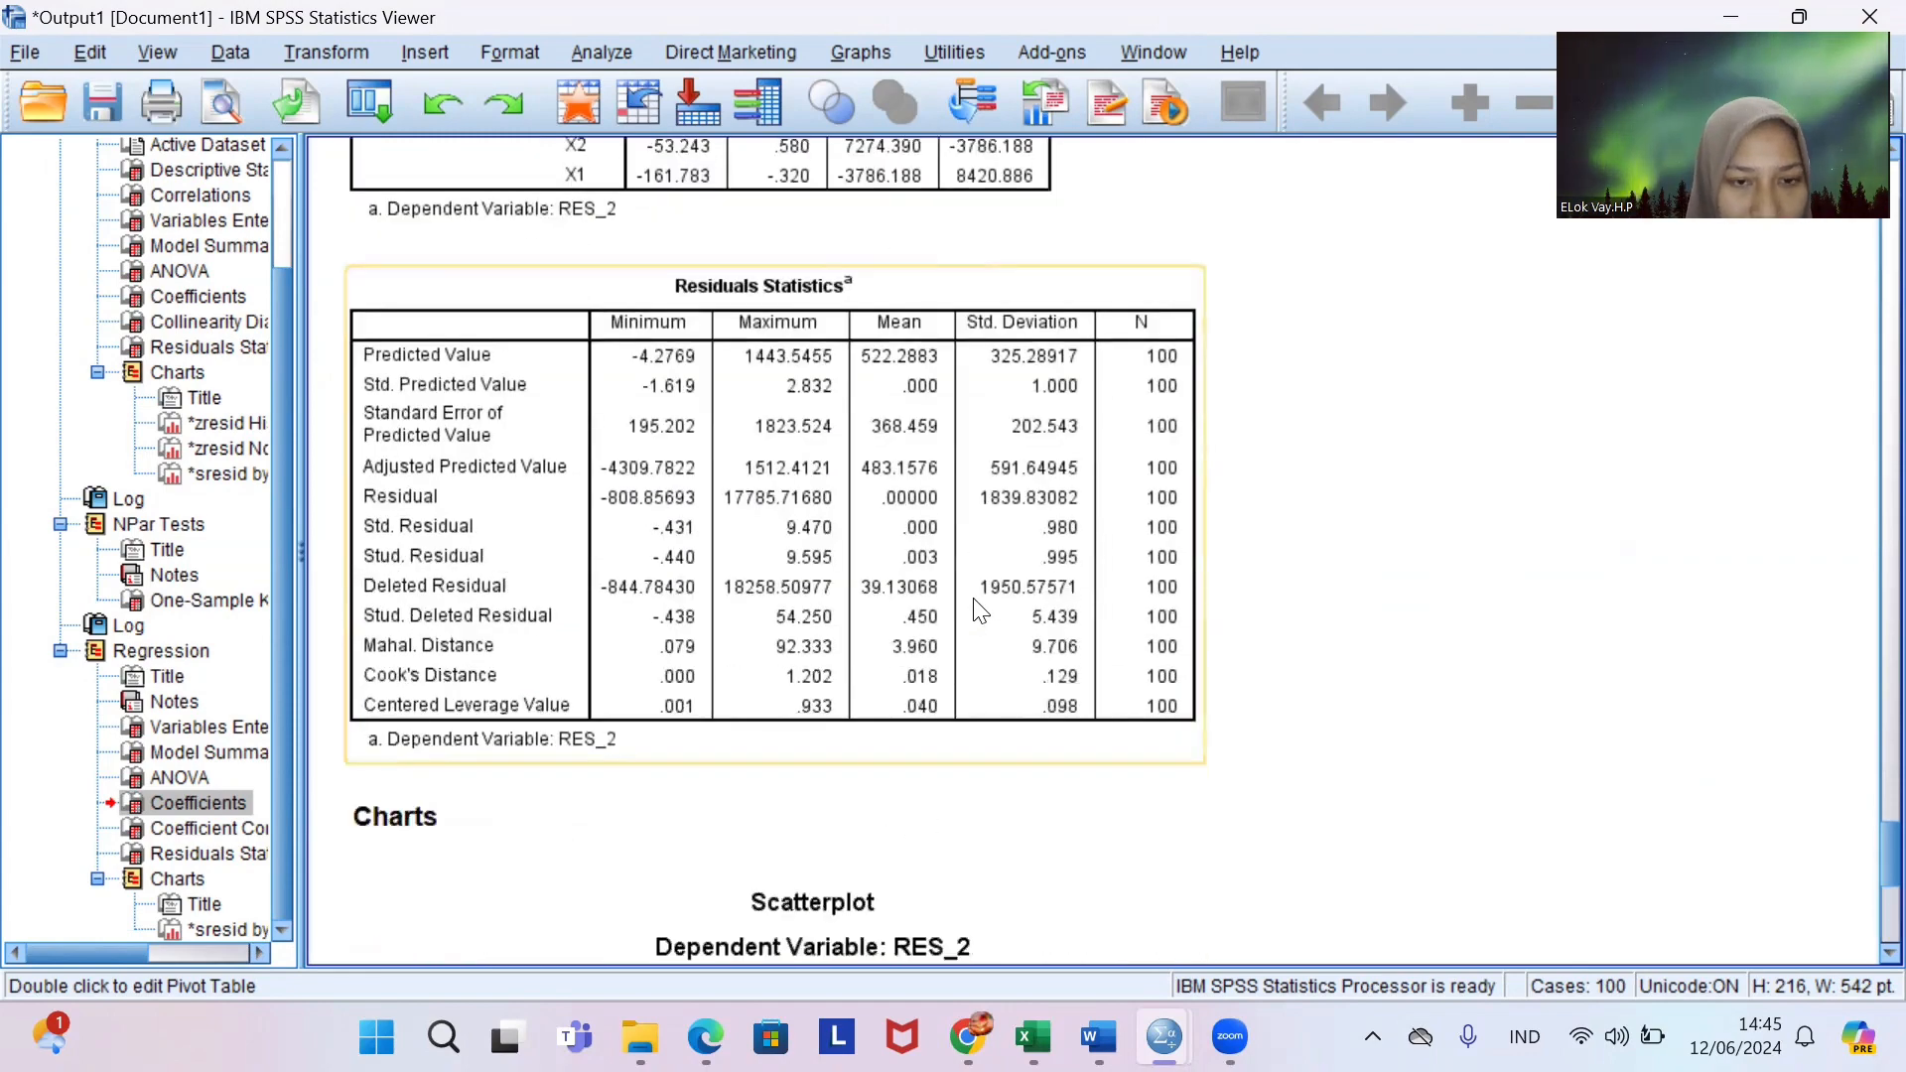
Examine the Durbin-Watson value in the Model Summary of the regression on Y, along with its ANOVA and Coefficients tables.
scroll(980, 611, "down", 2)
scroll(980, 611, "up", 12)
scroll(980, 610, "up", 15)
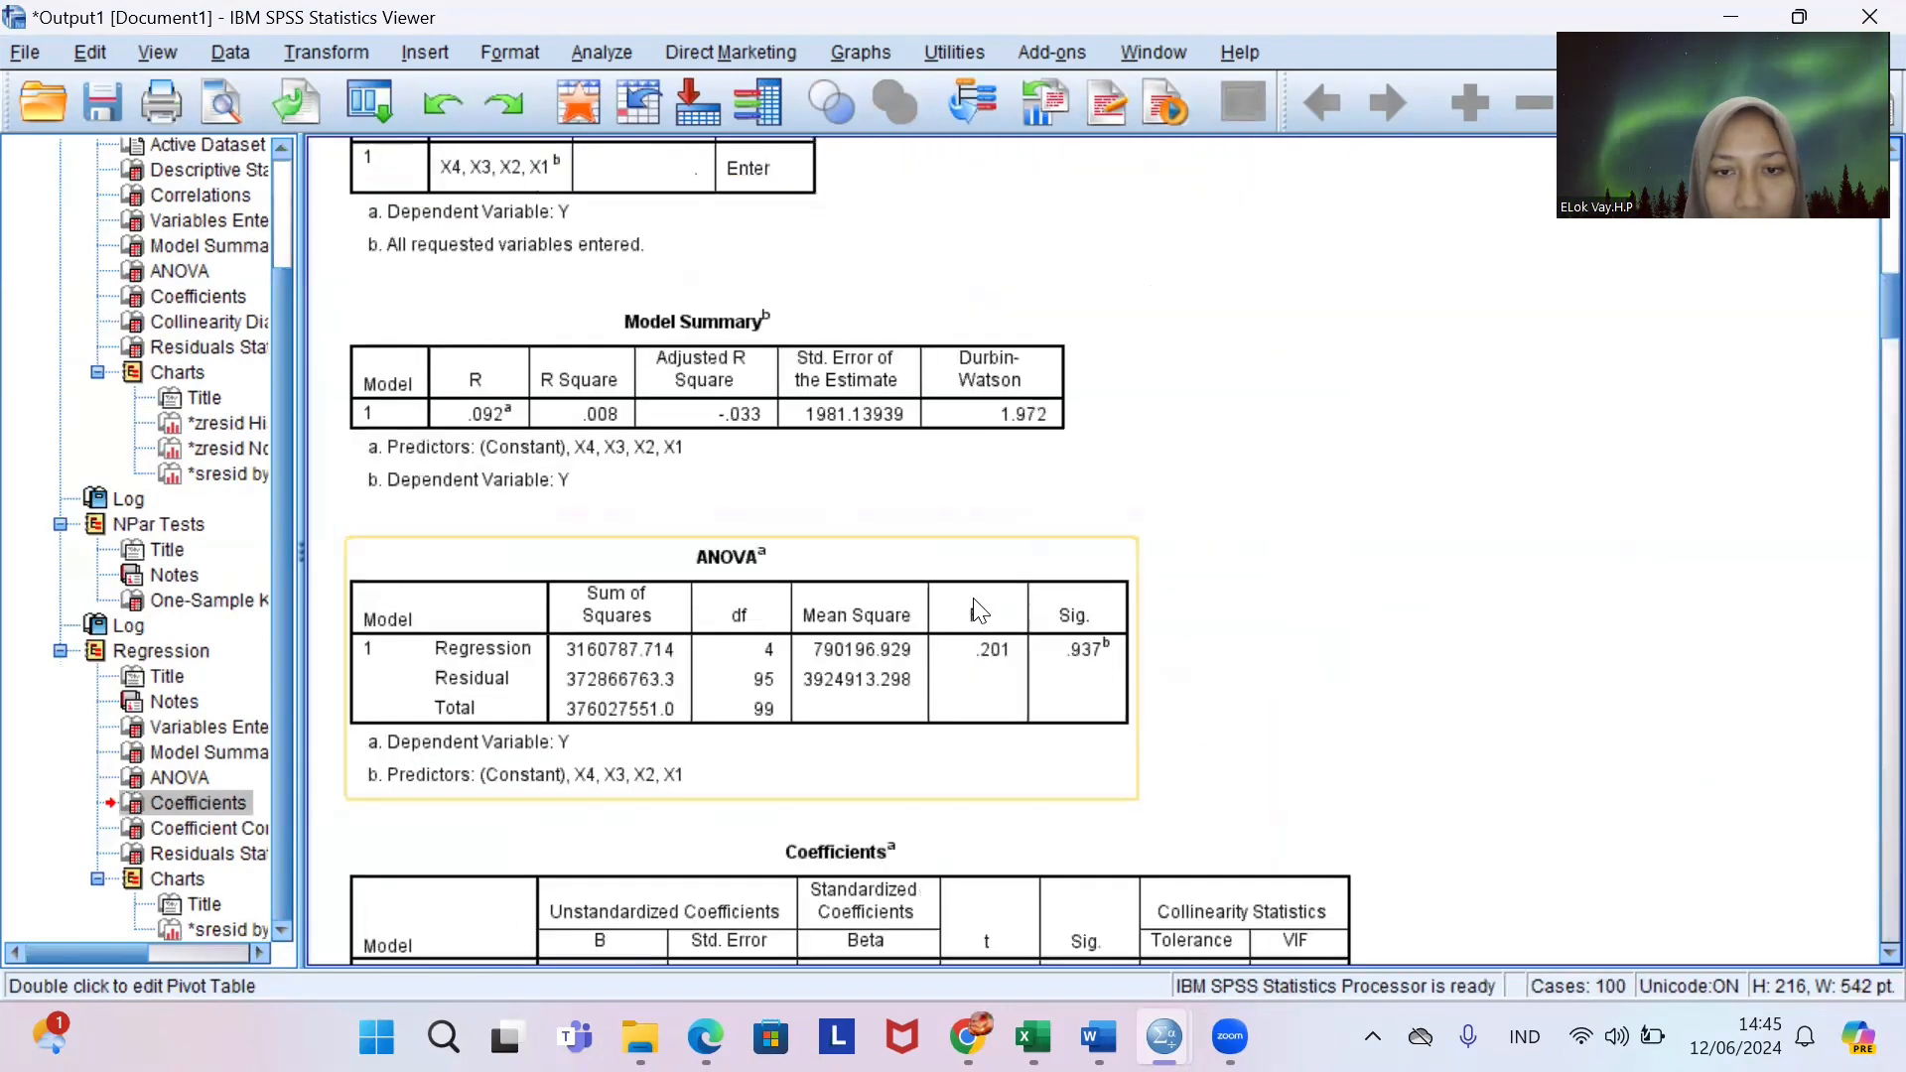
left_click(936, 425)
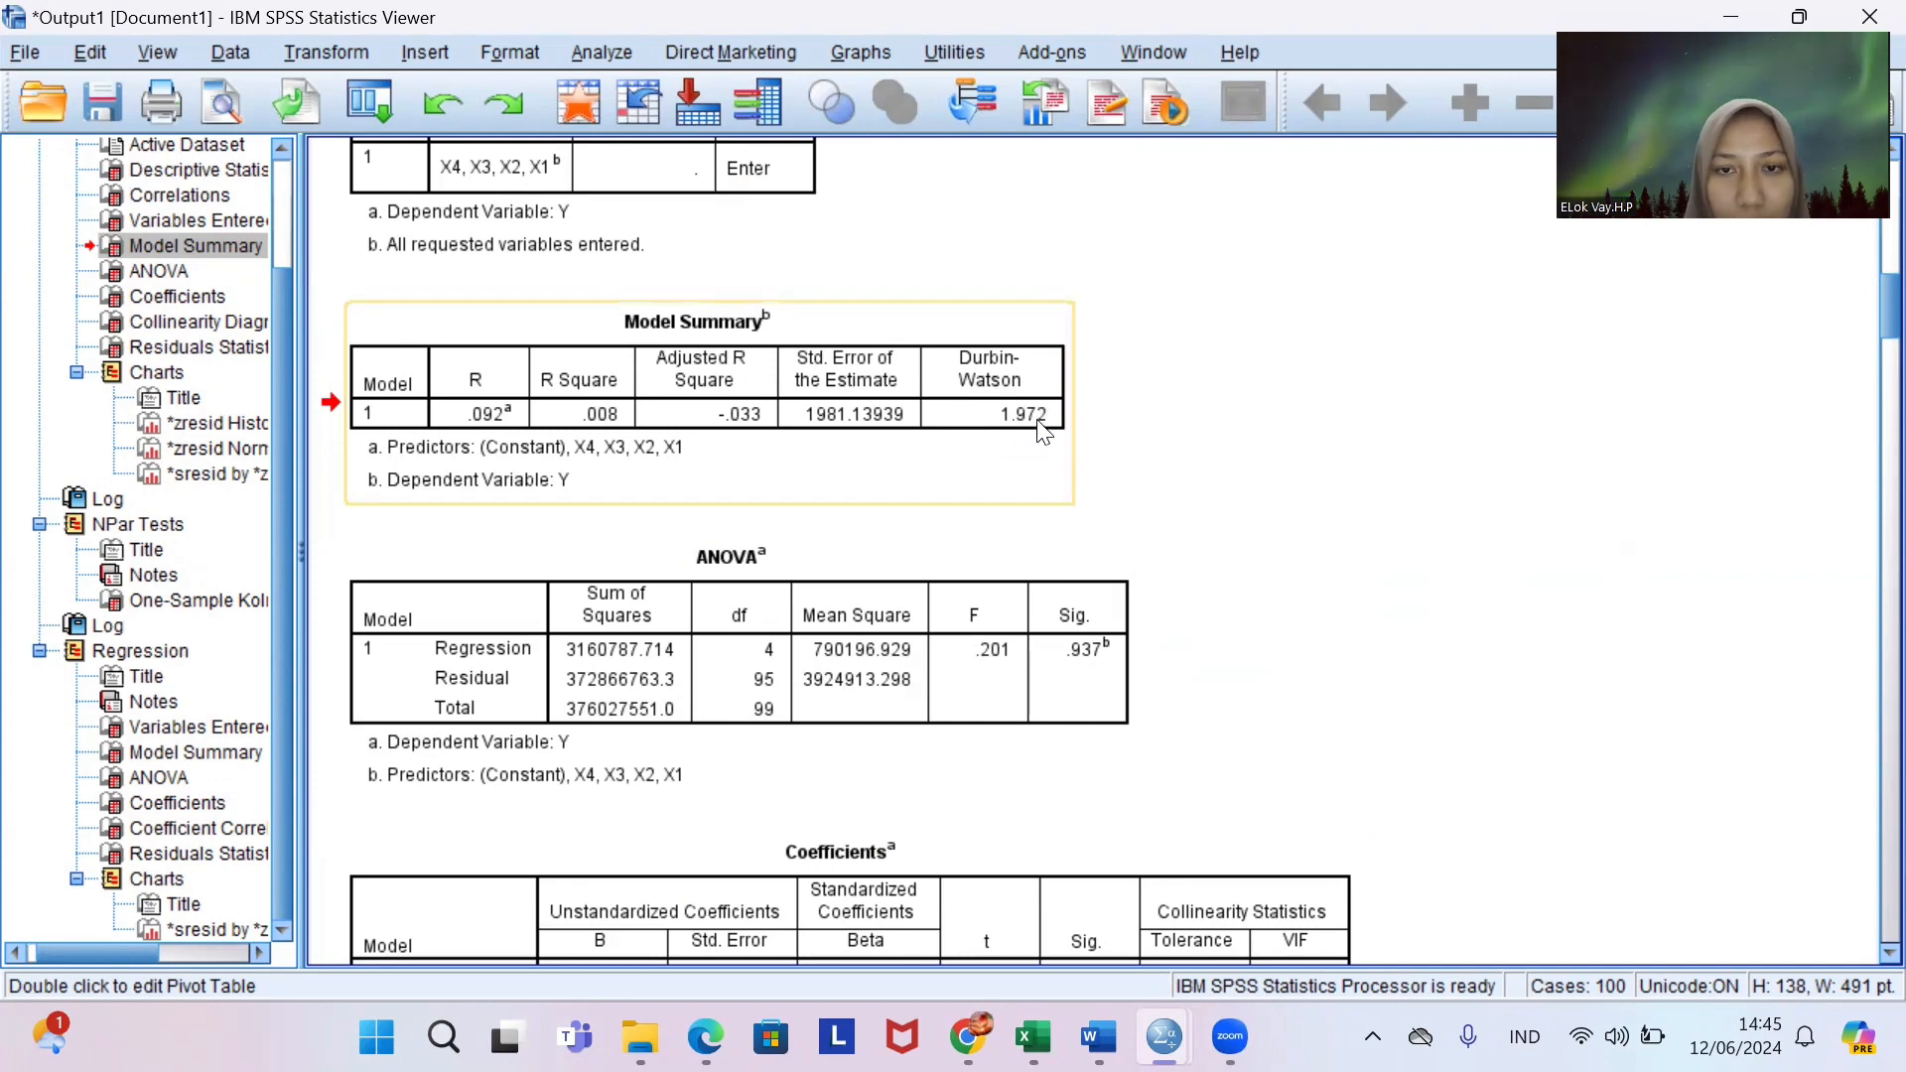
scroll(1061, 506, "down", 5)
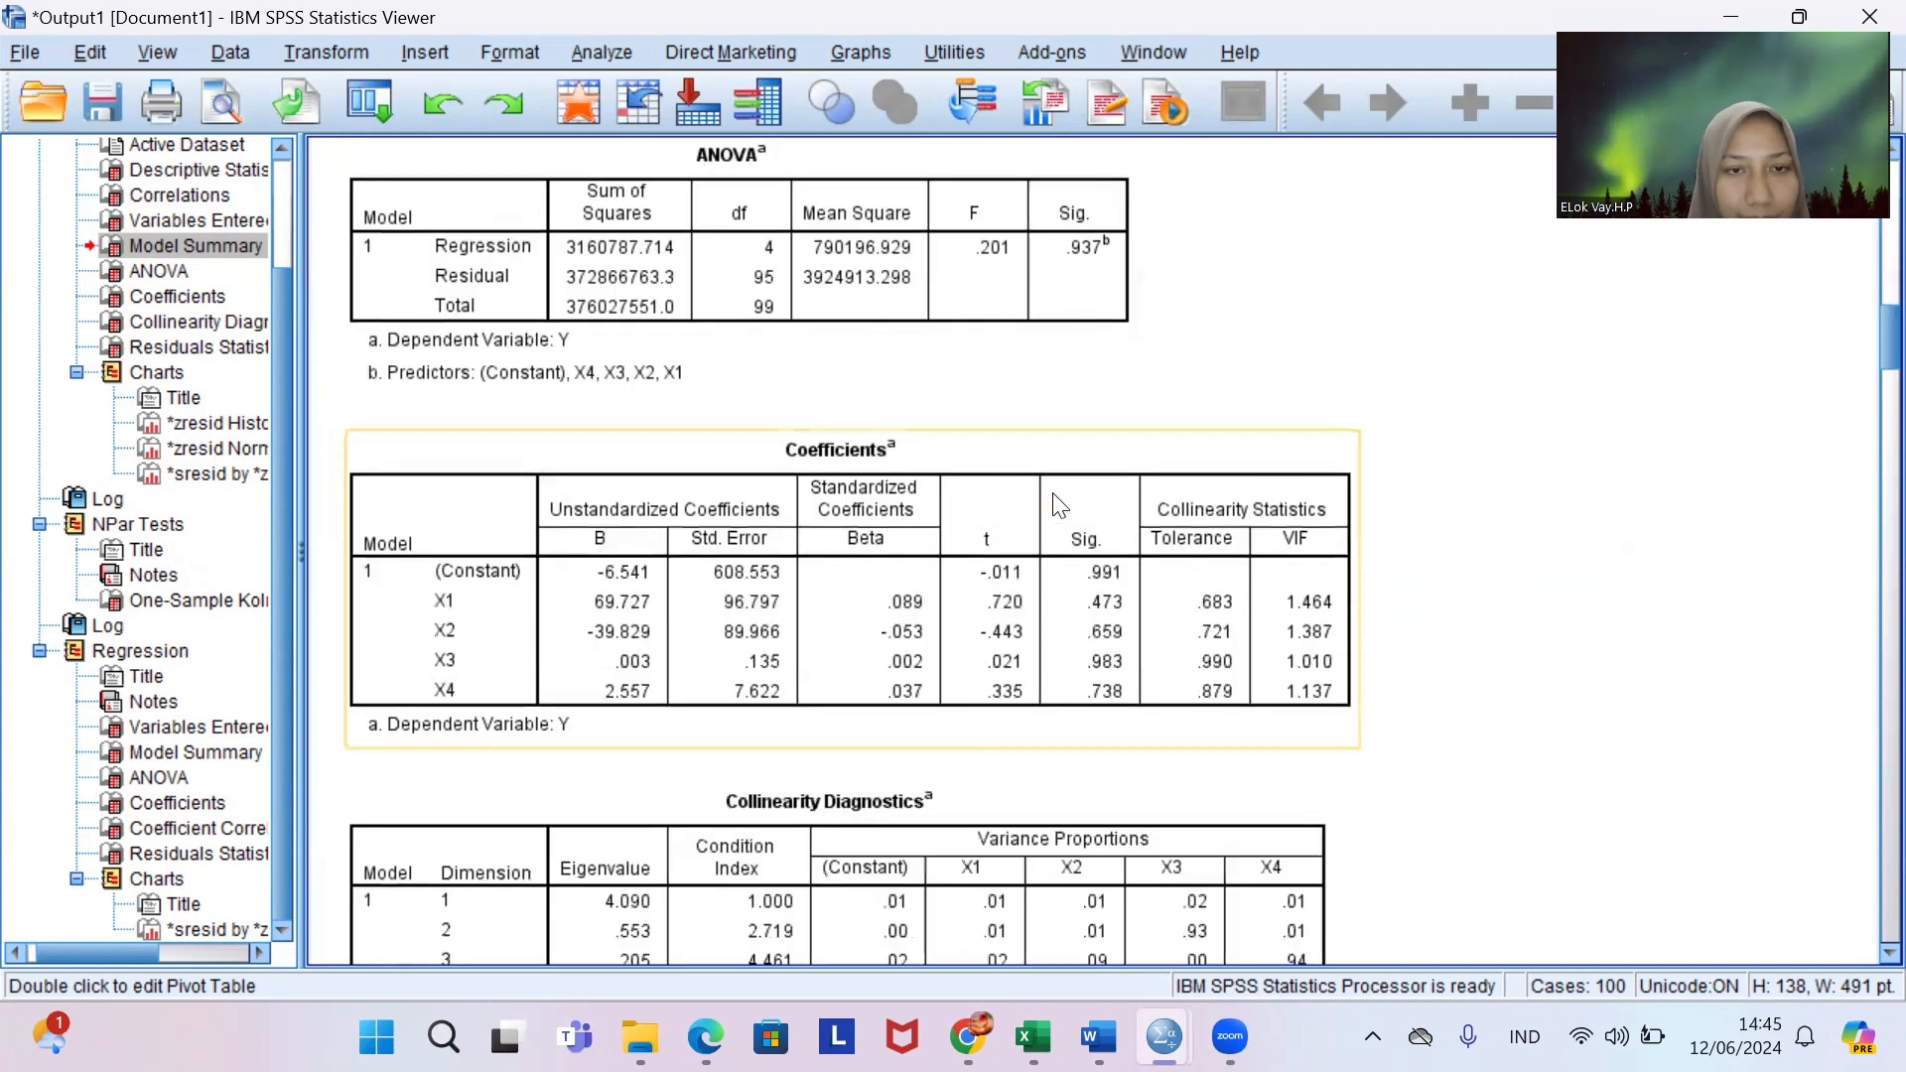
scroll(1060, 508, "up", 3)
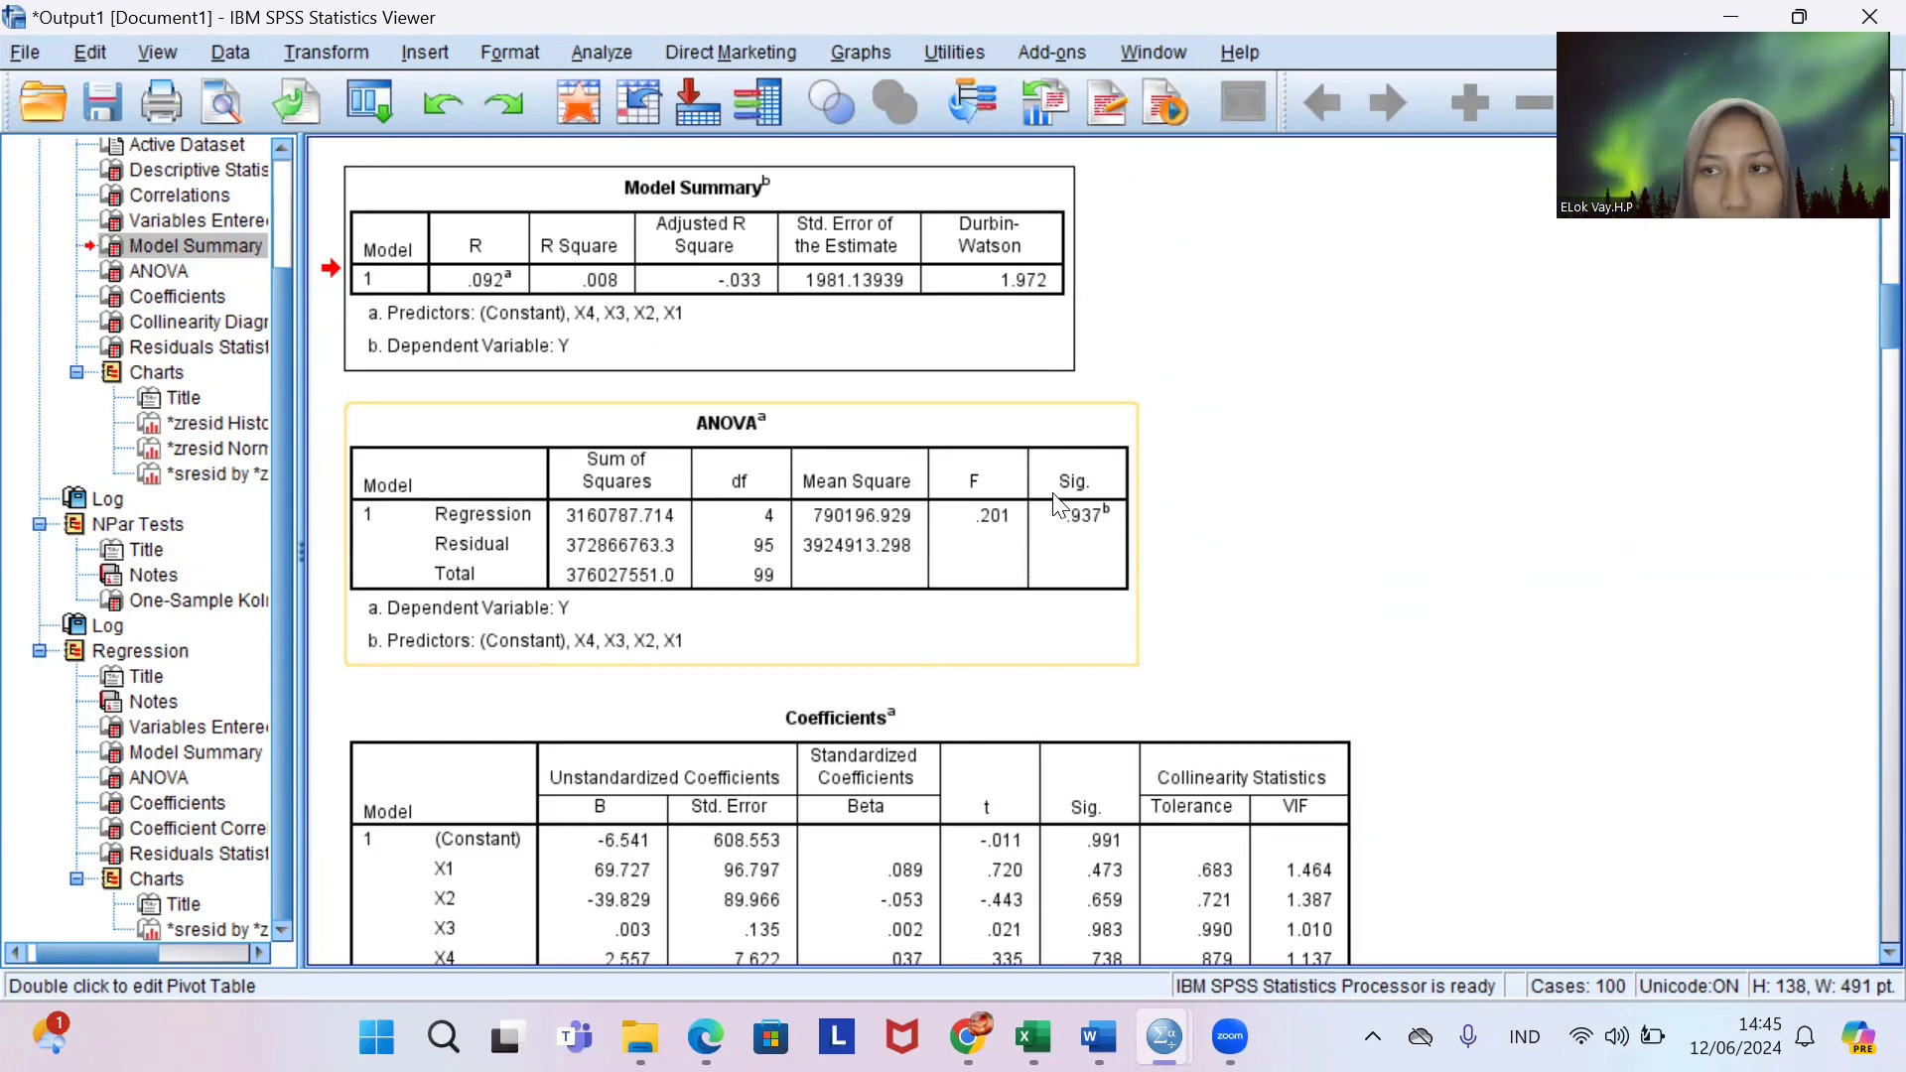
left_click(1070, 319)
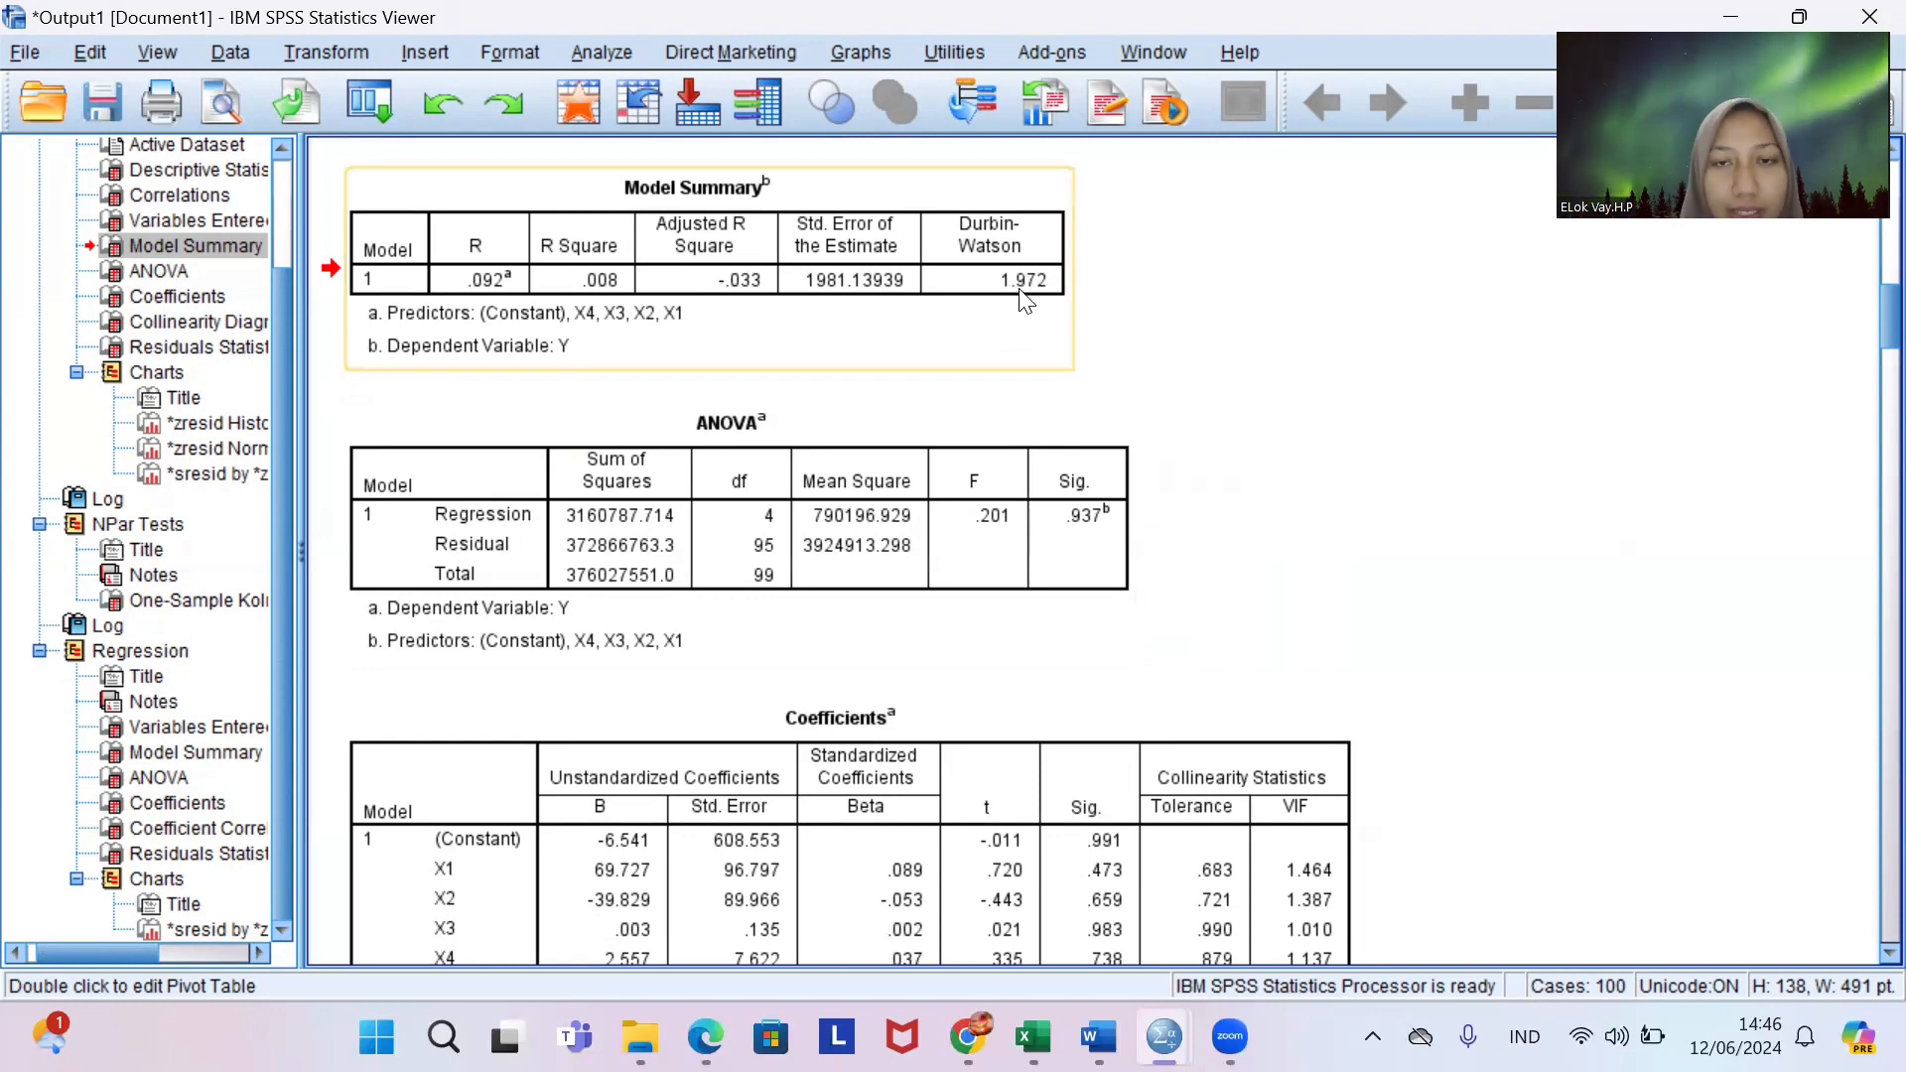
left_click(1069, 368)
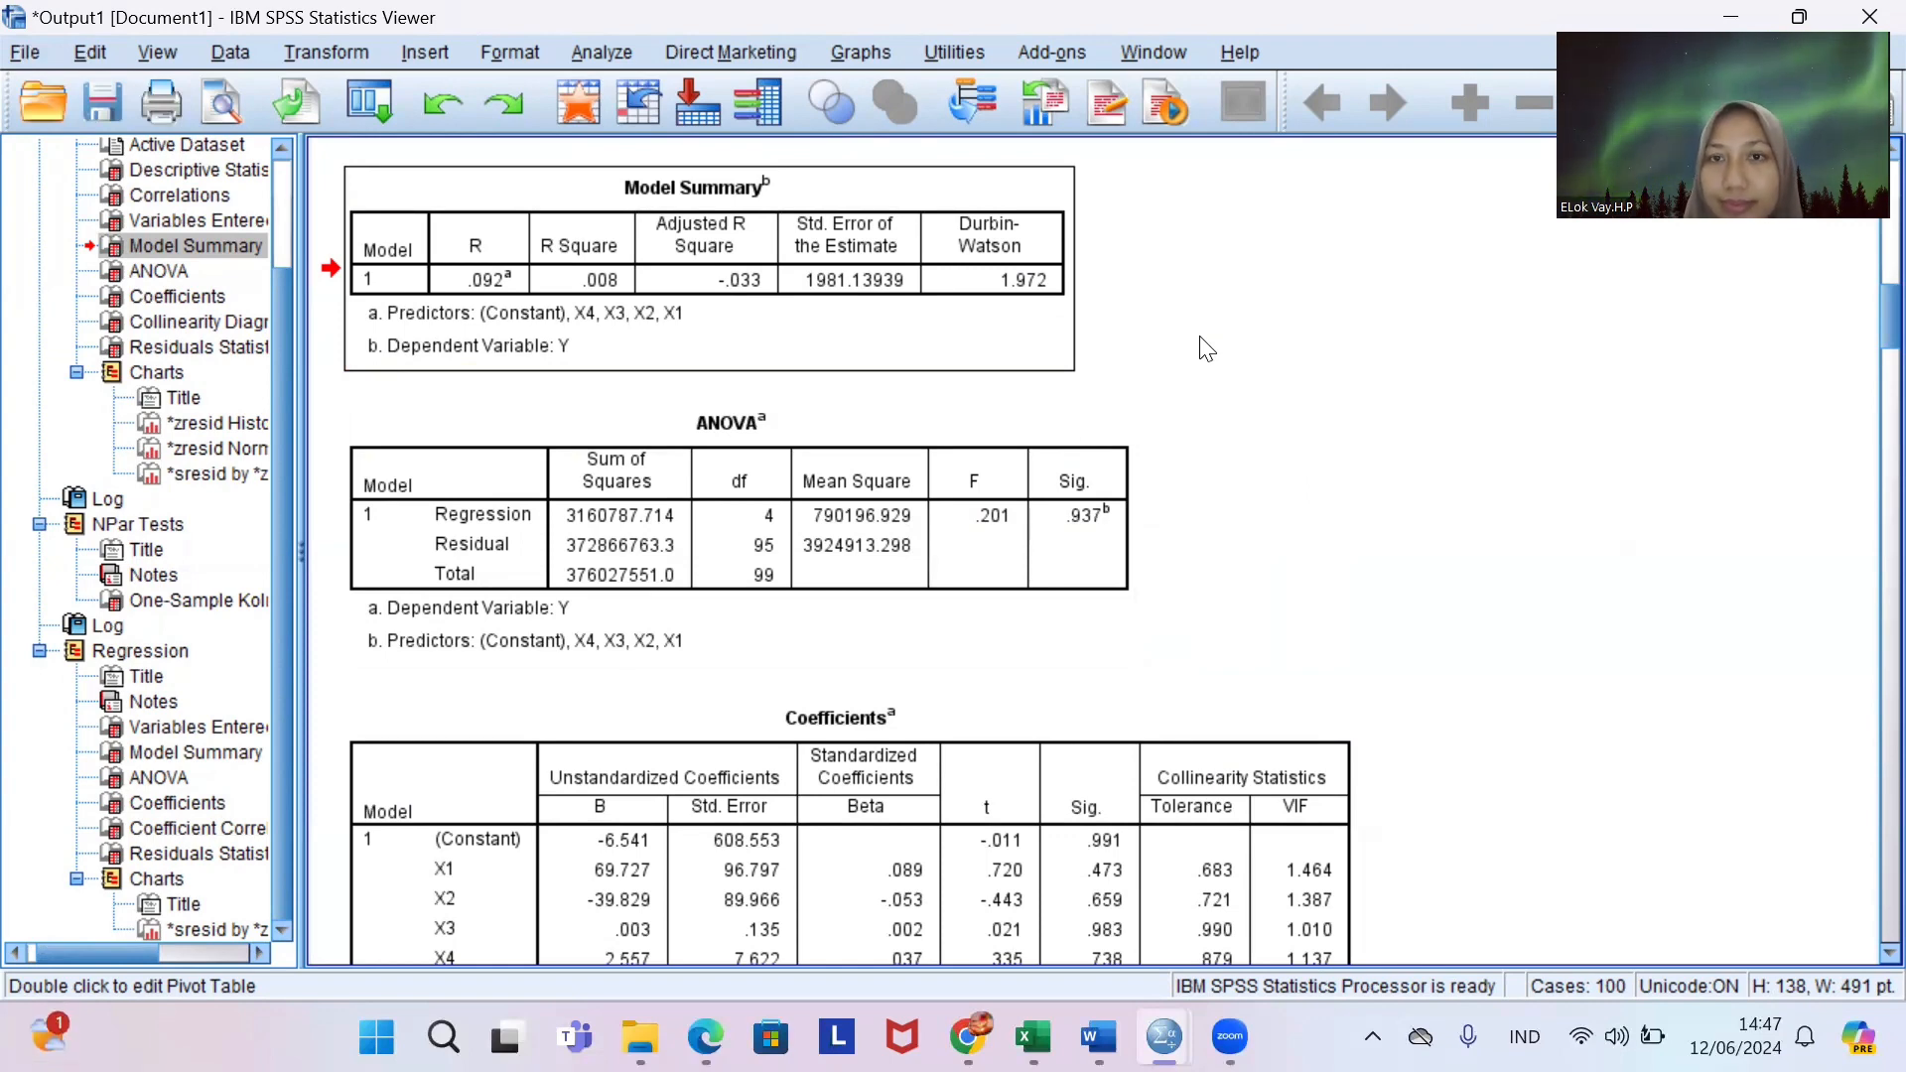
left_click(1031, 574)
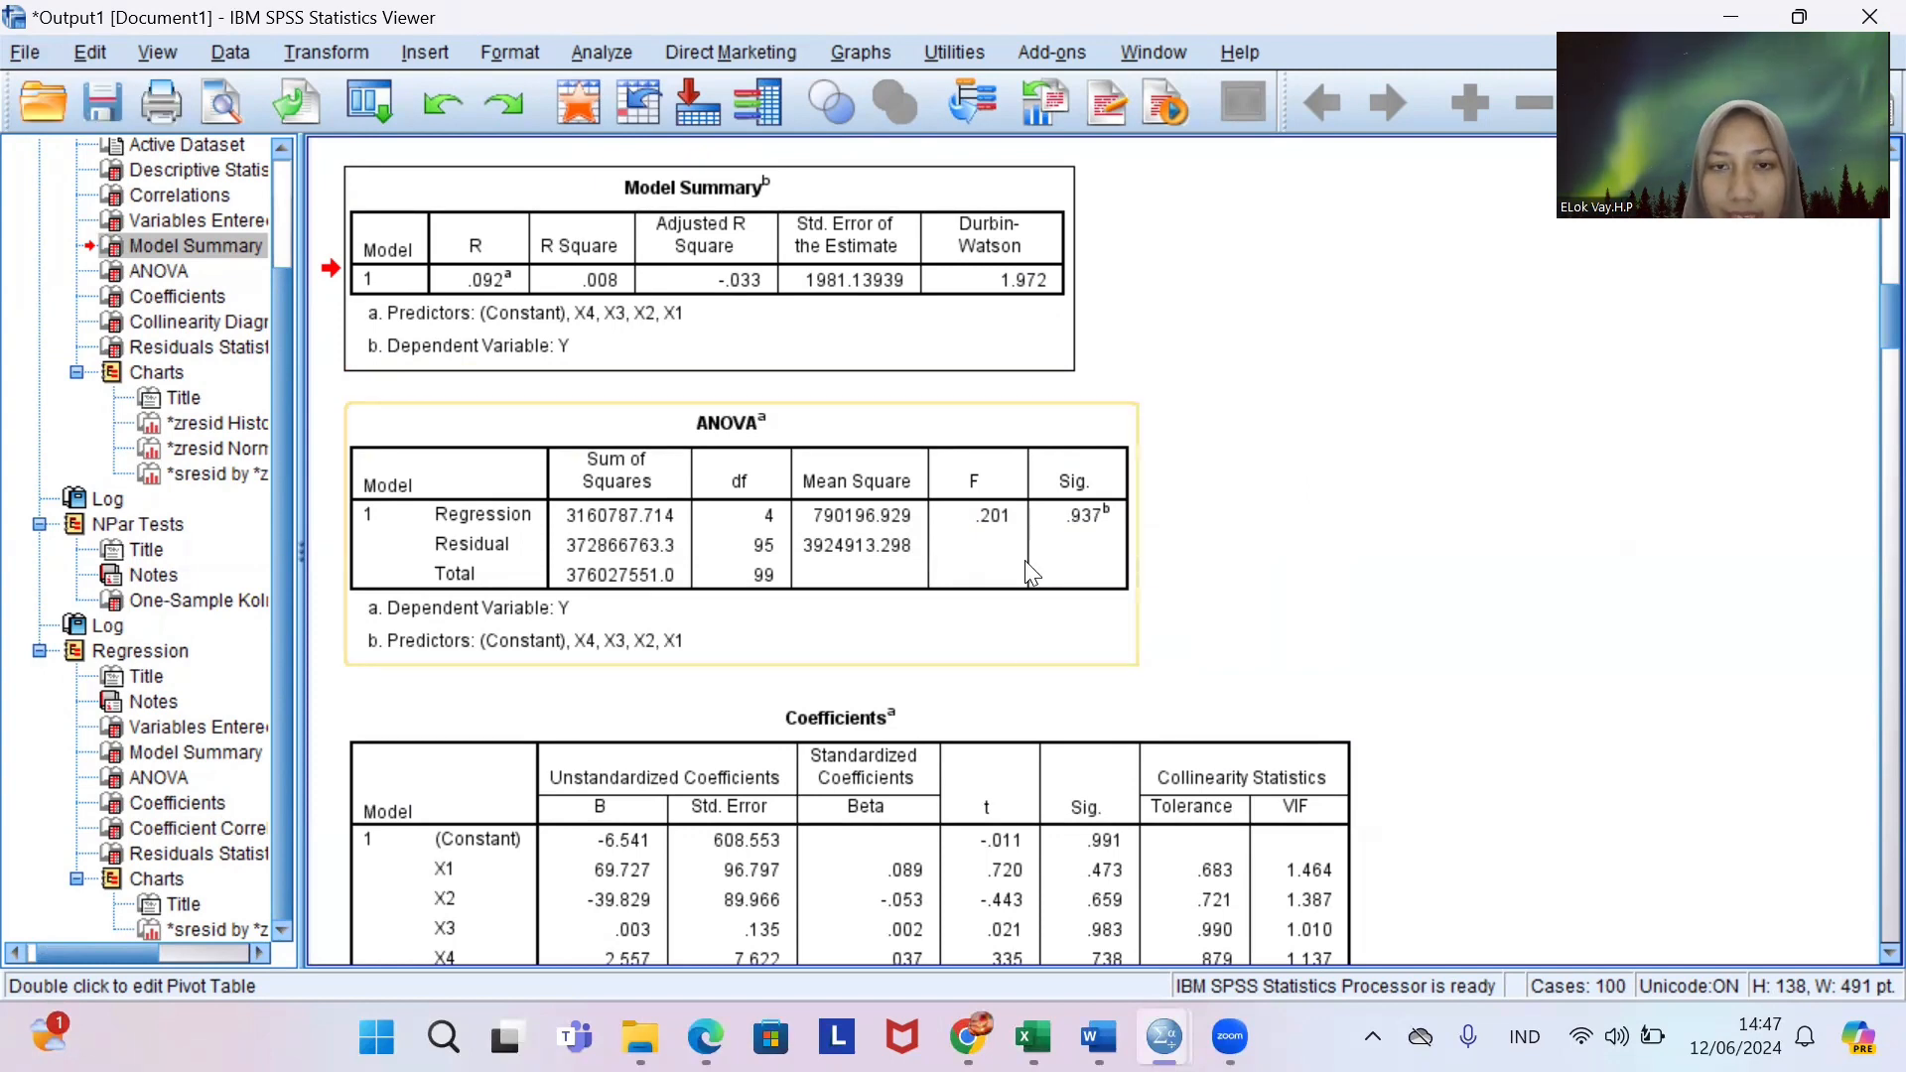
left_click(1254, 570)
scroll(1254, 571, "up", 15)
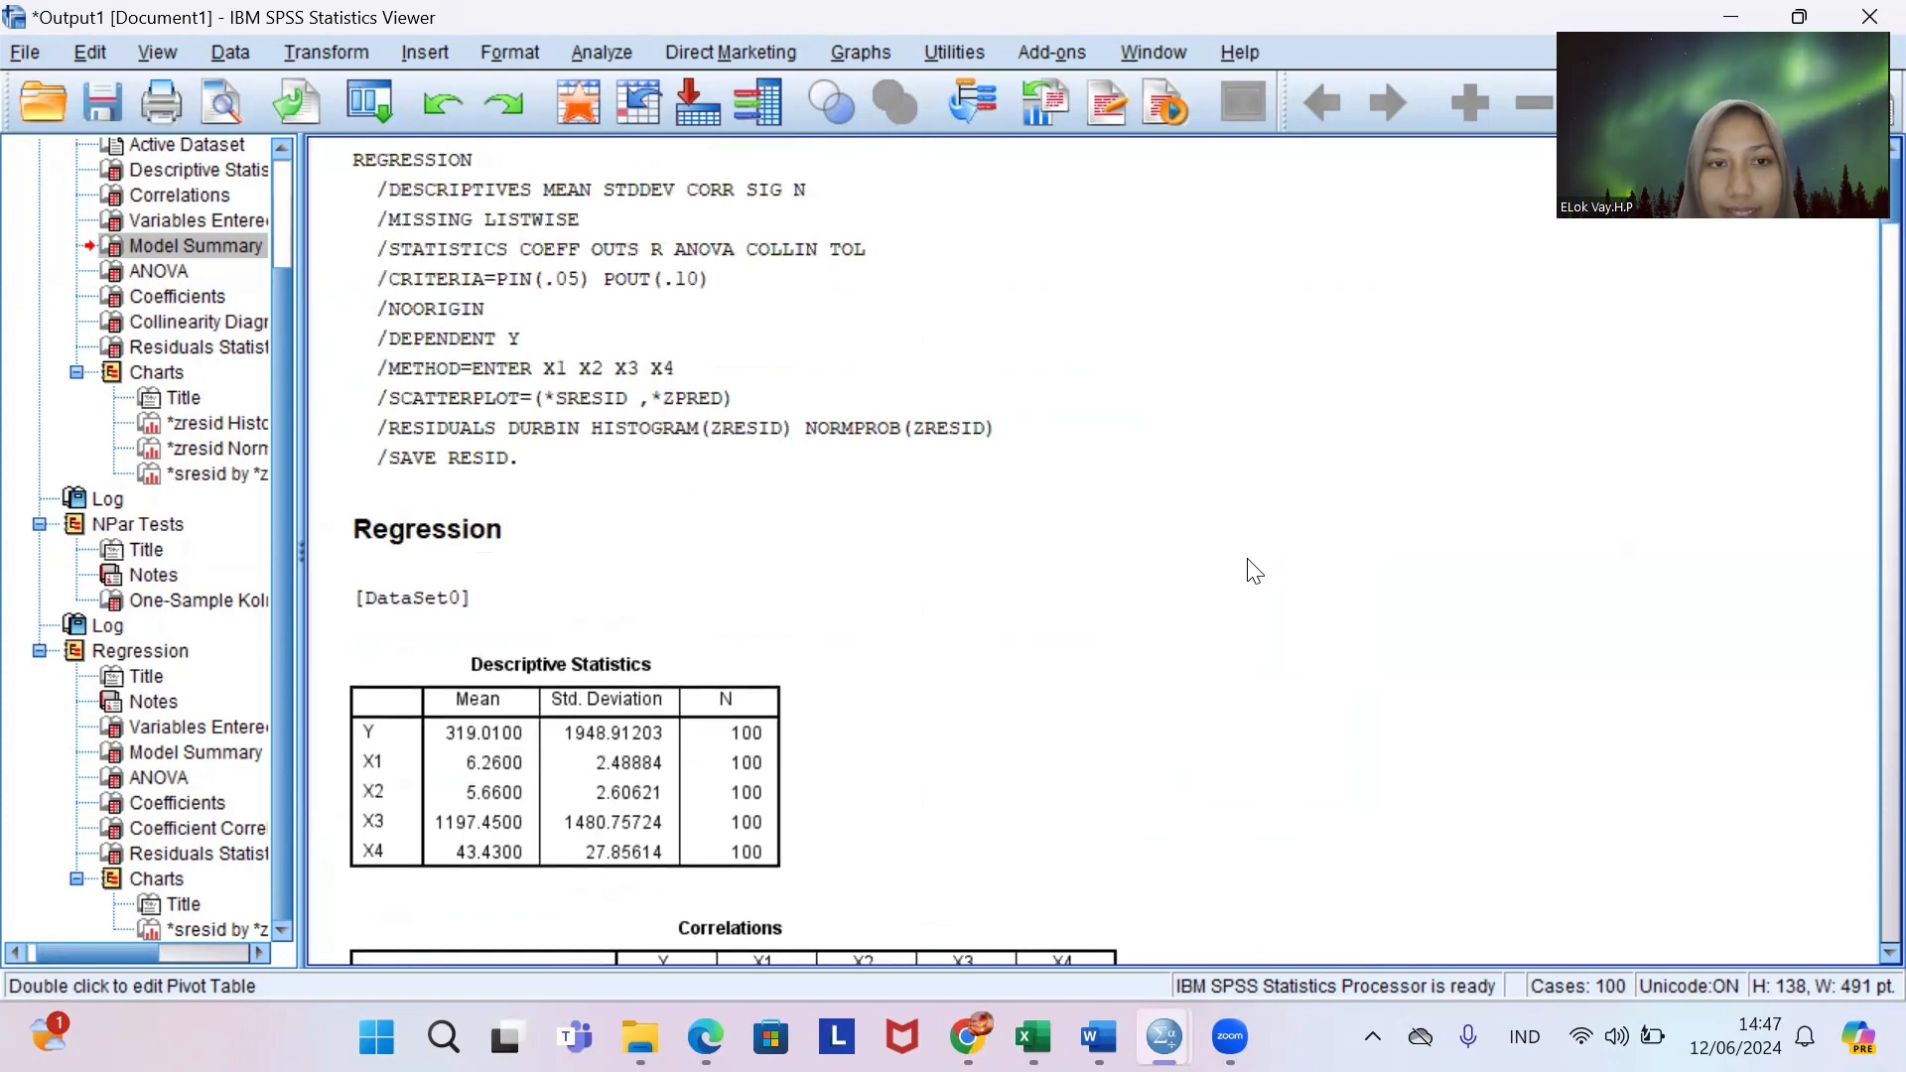
scroll(1253, 572, "down", 3)
scroll(1253, 572, "up", 3)
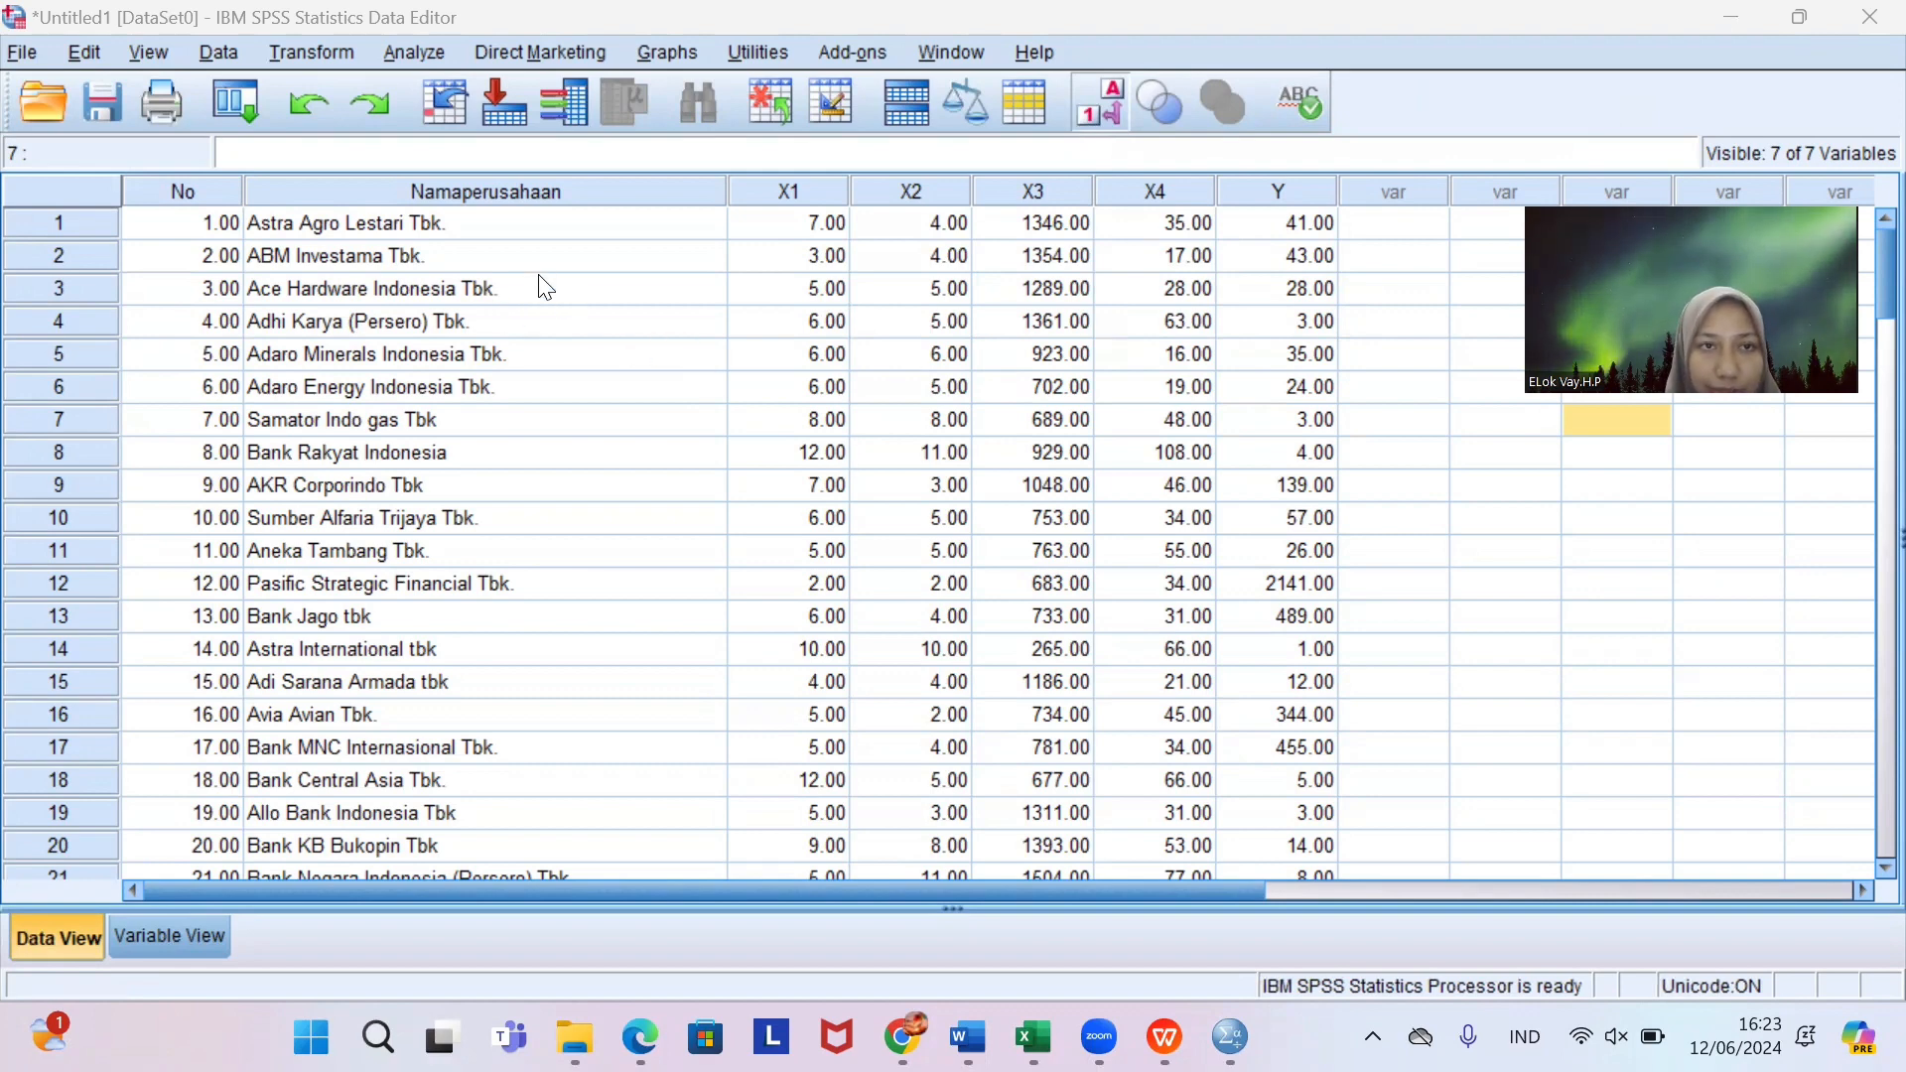
Run a nonparametric legacy Chi-square test on X1, X2, X3 and X4, with the expected range from data and all categories equal.
left_click(420, 54)
mouse_move(594, 409)
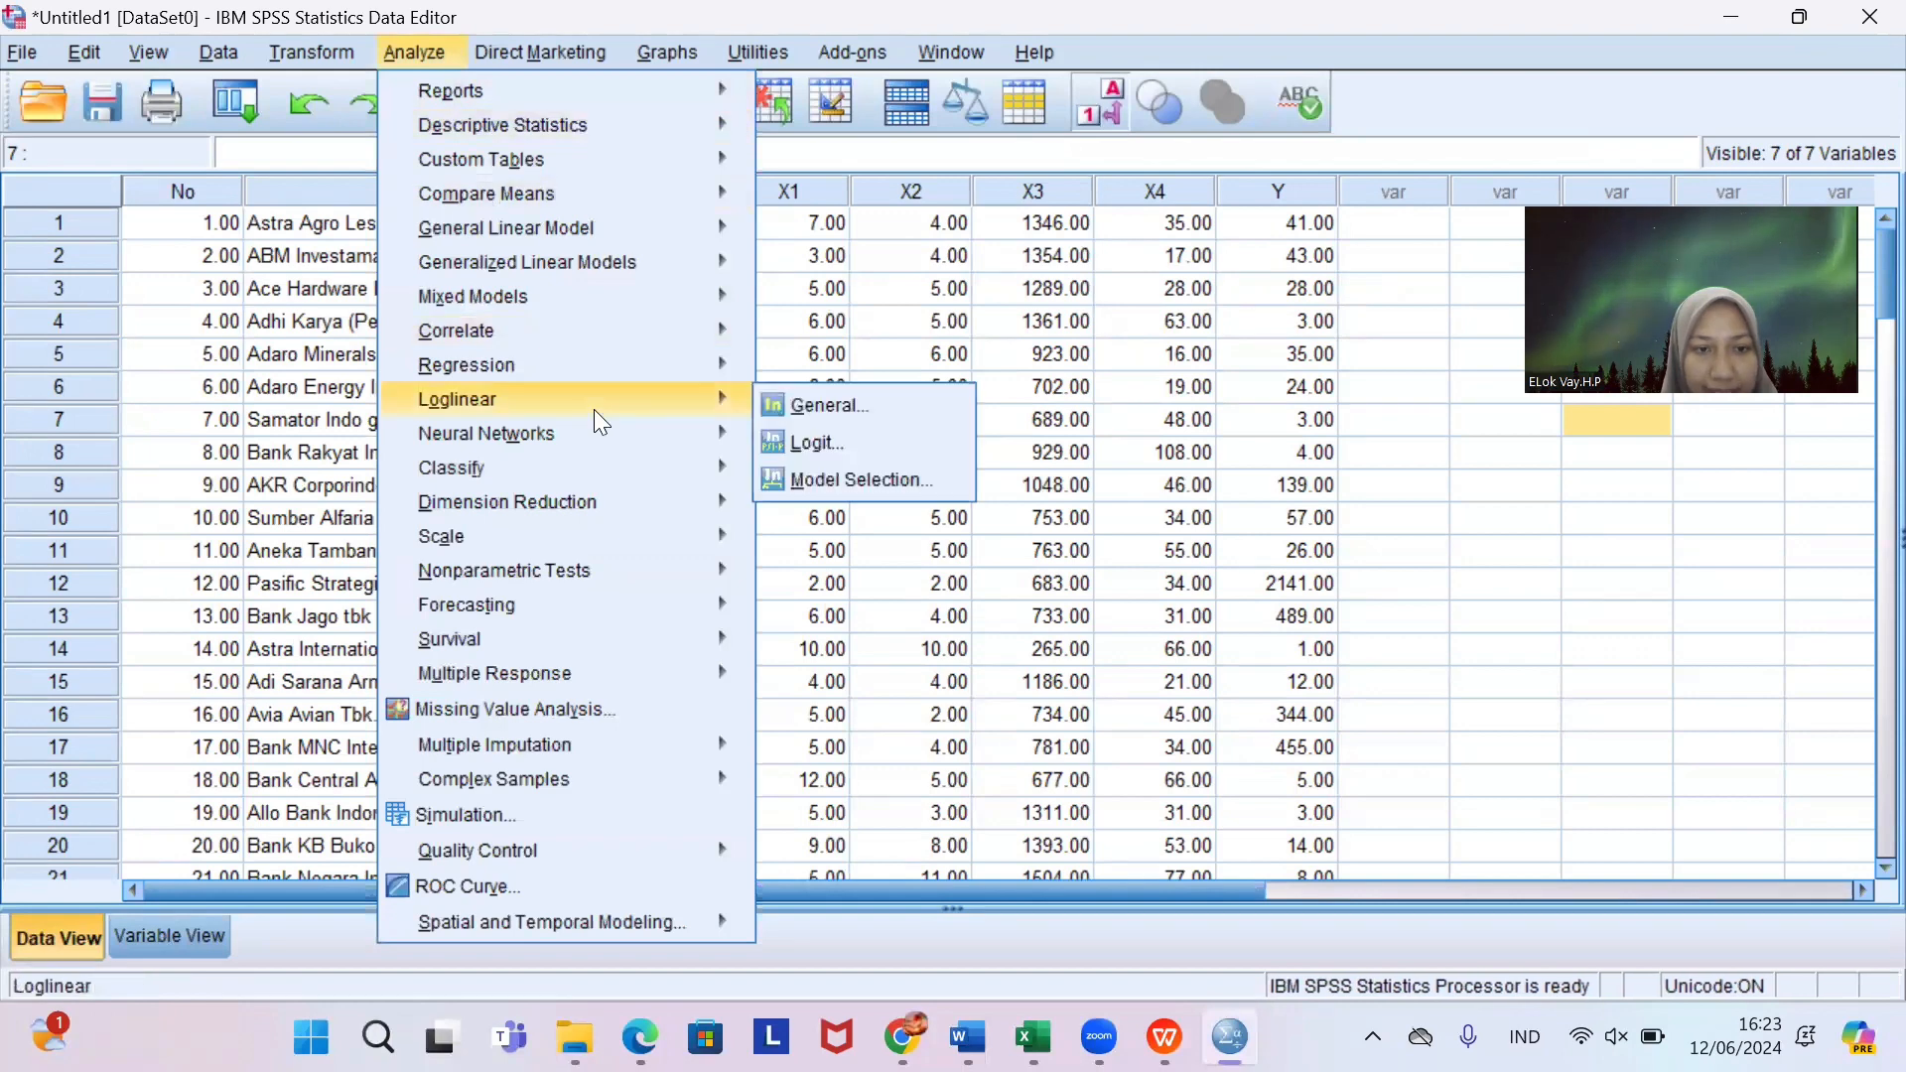
mouse_move(653, 565)
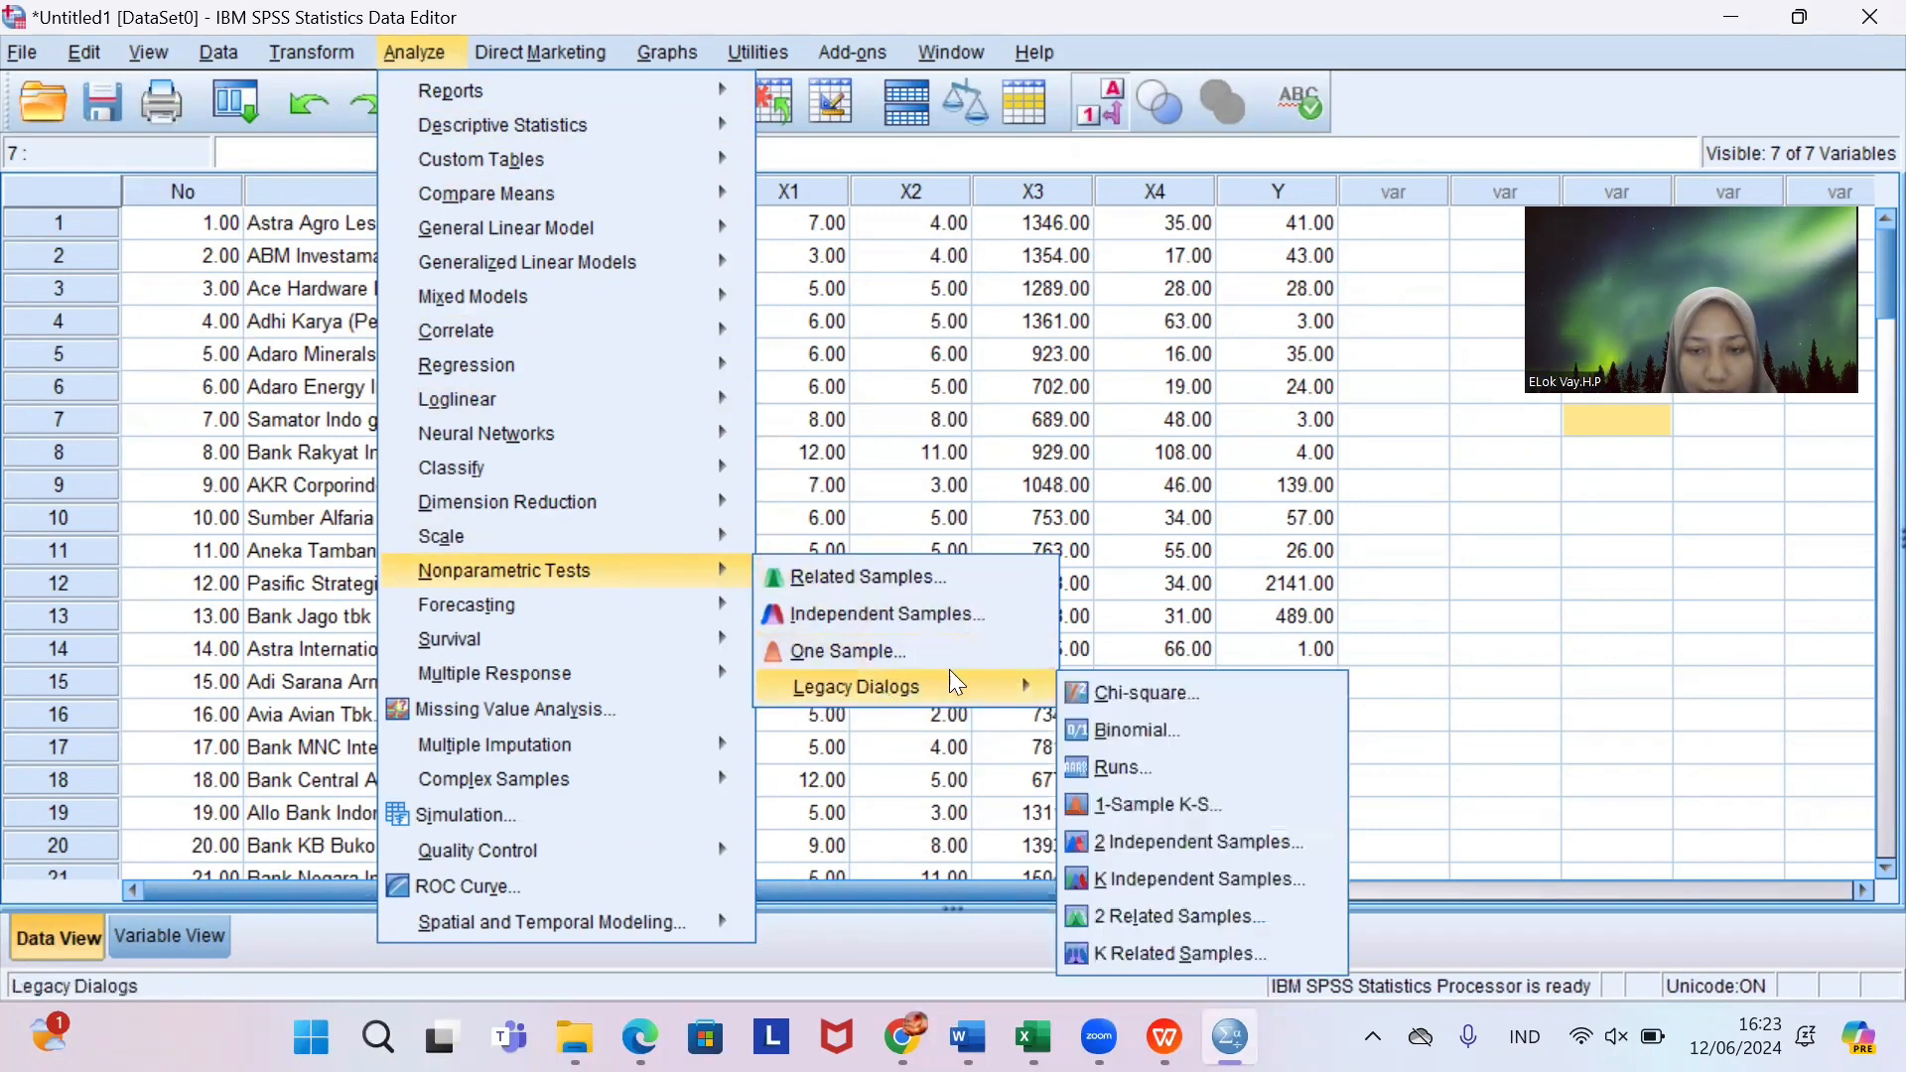
mouse_move(1033, 685)
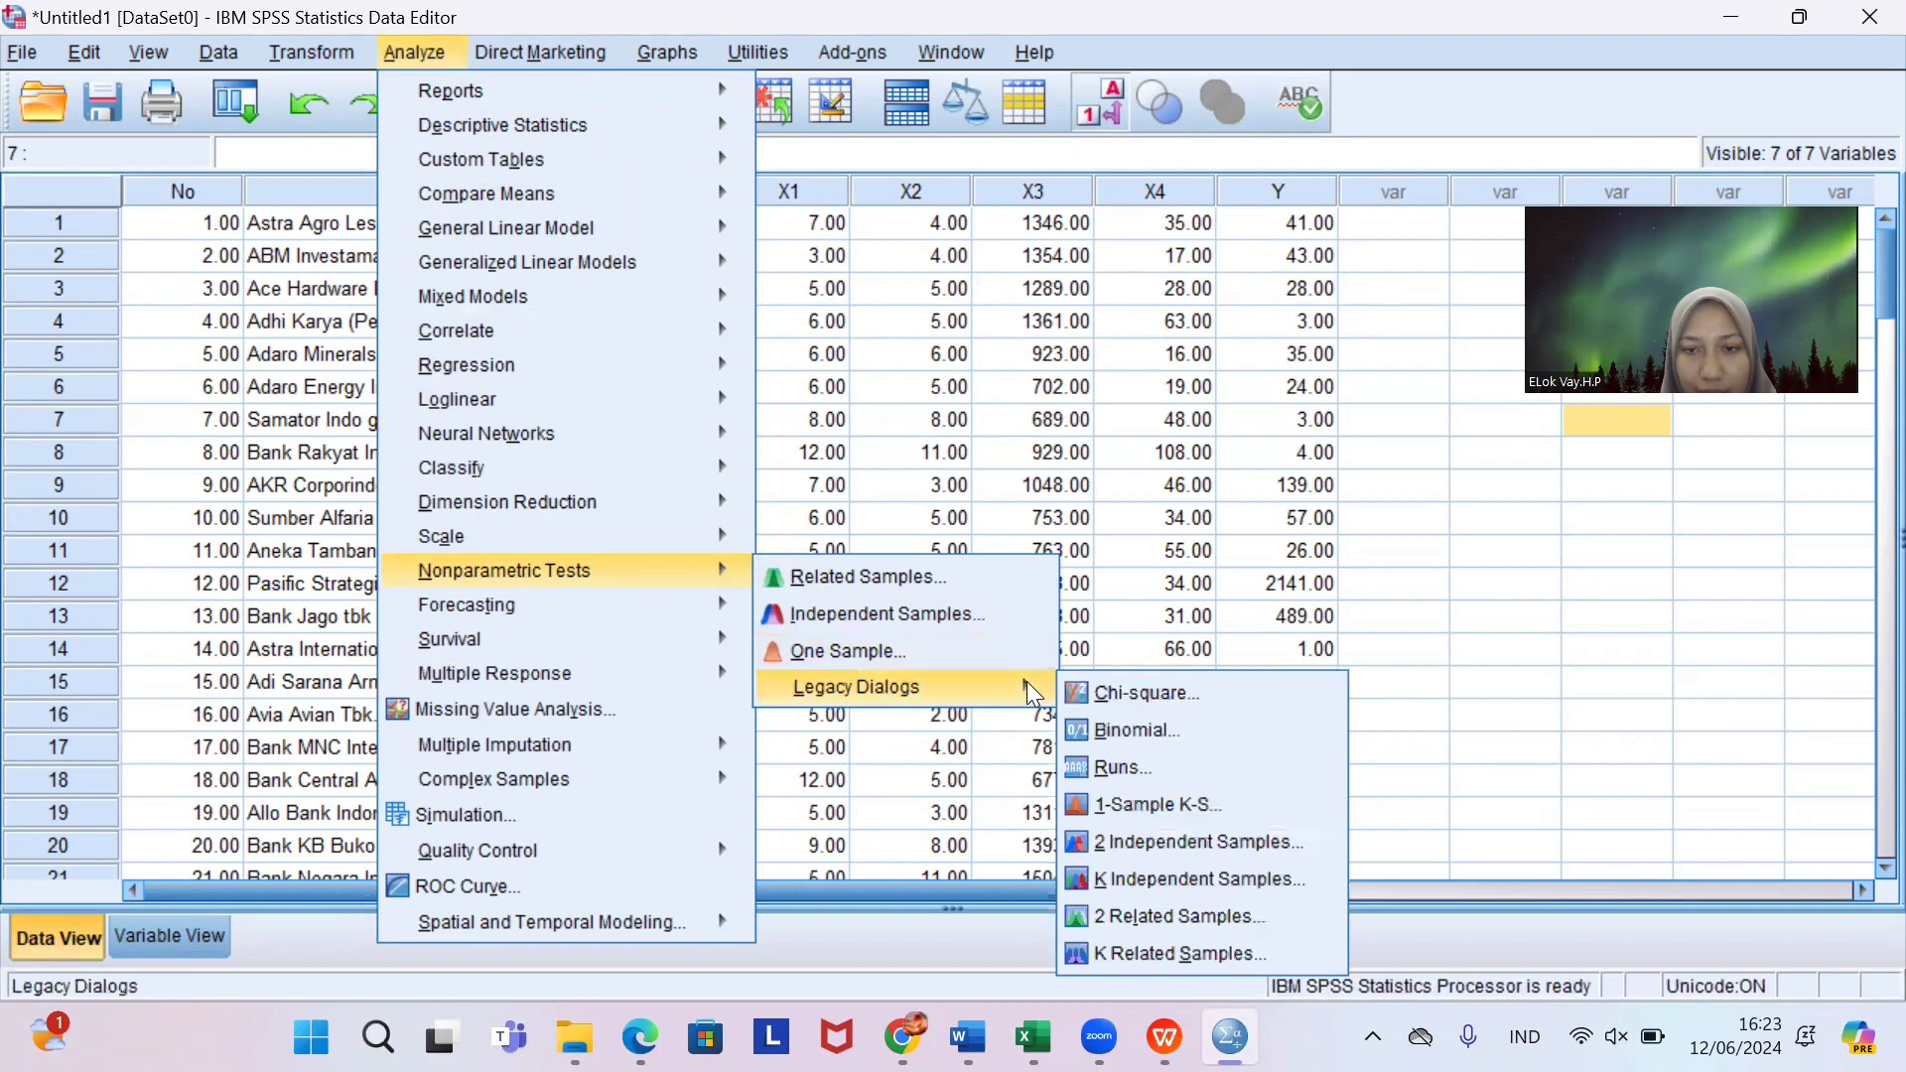
left_click(1108, 686)
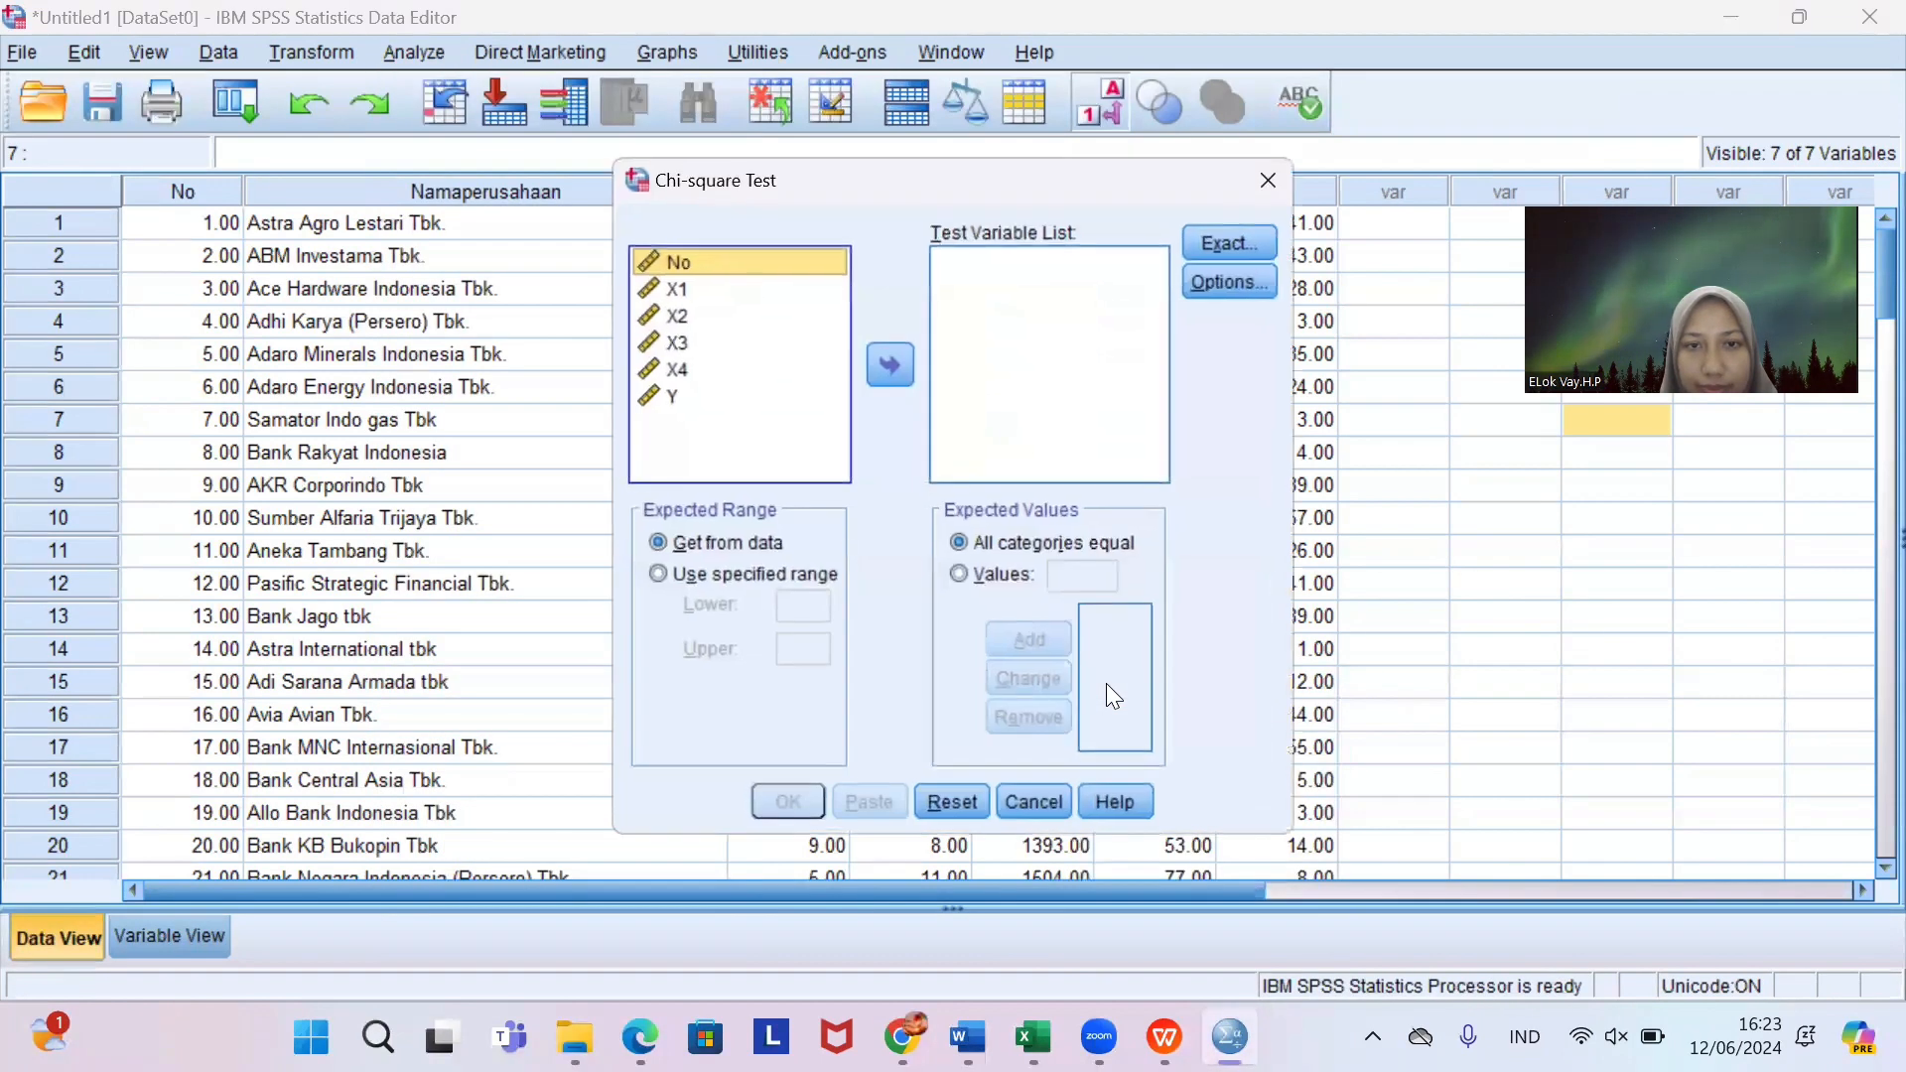
left_click(668, 288)
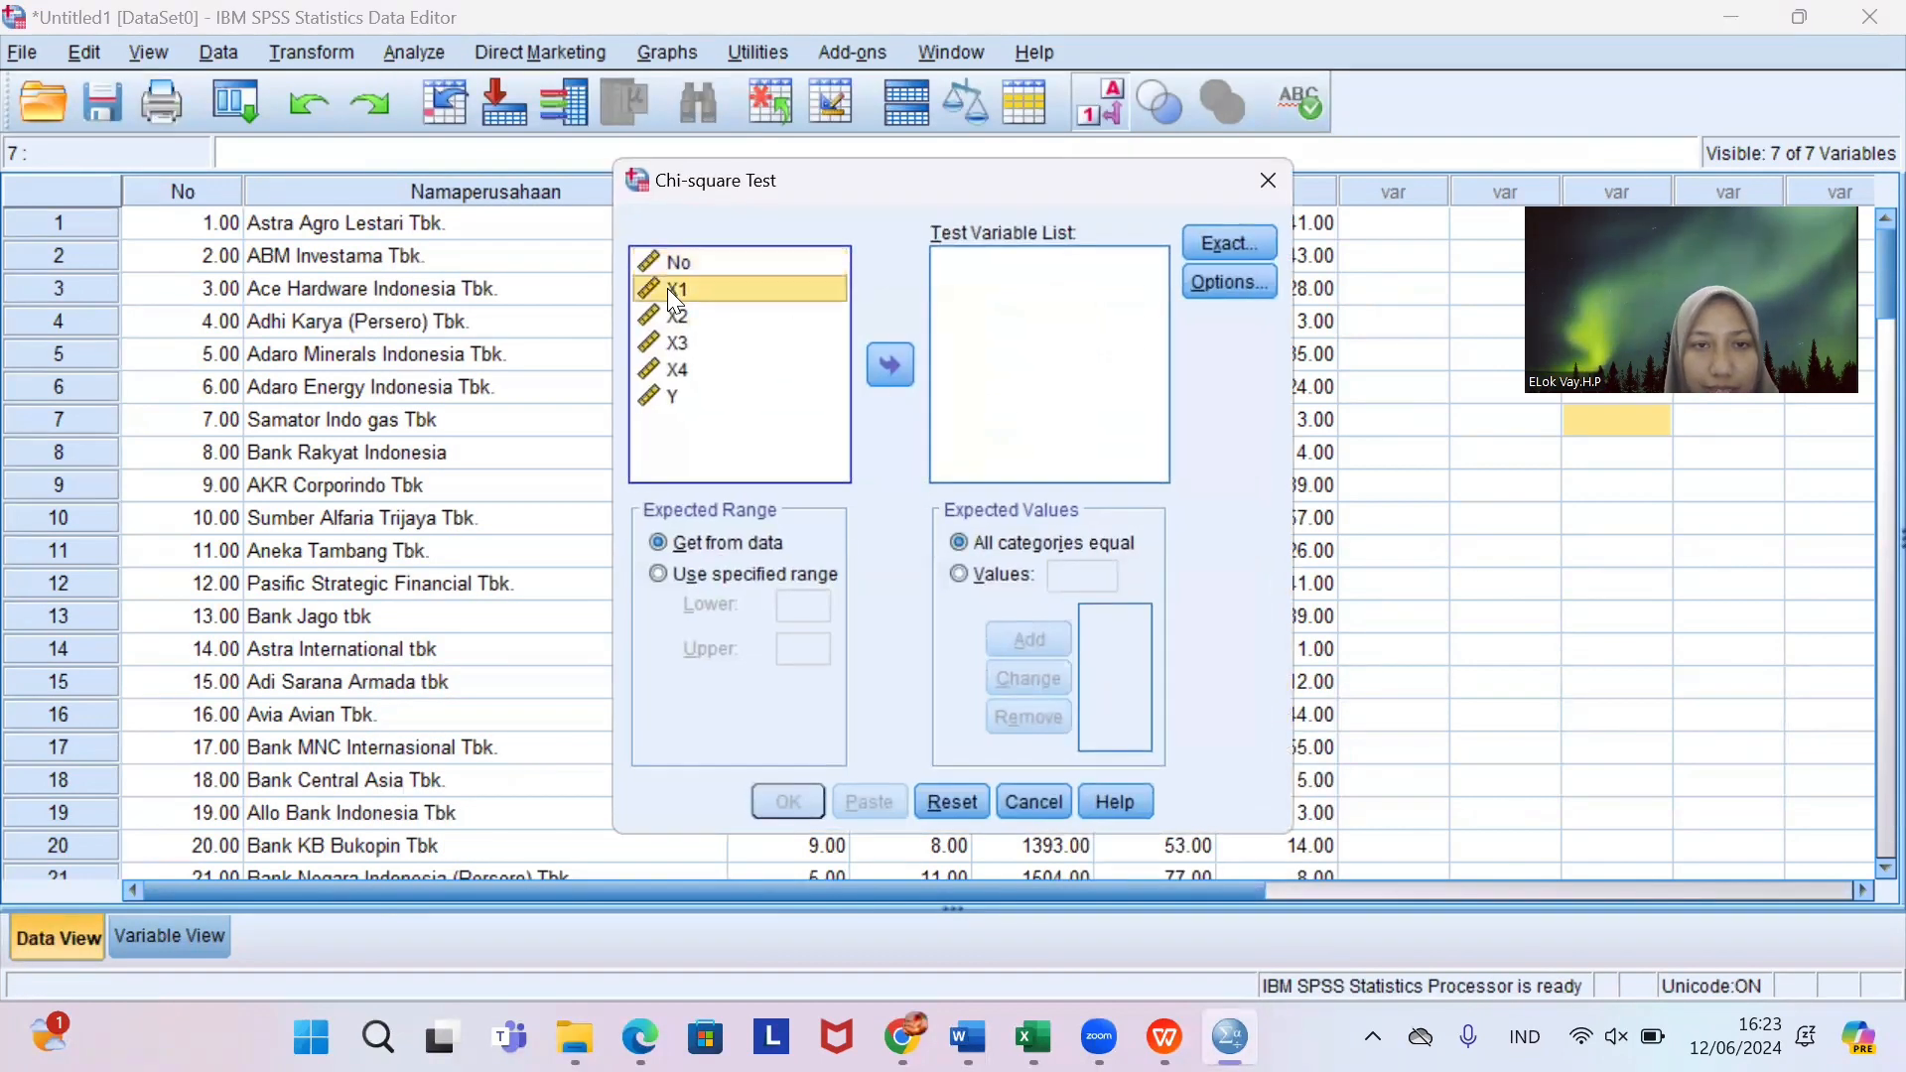
left_click(673, 312, "ctrl")
left_click(681, 346, "ctrl")
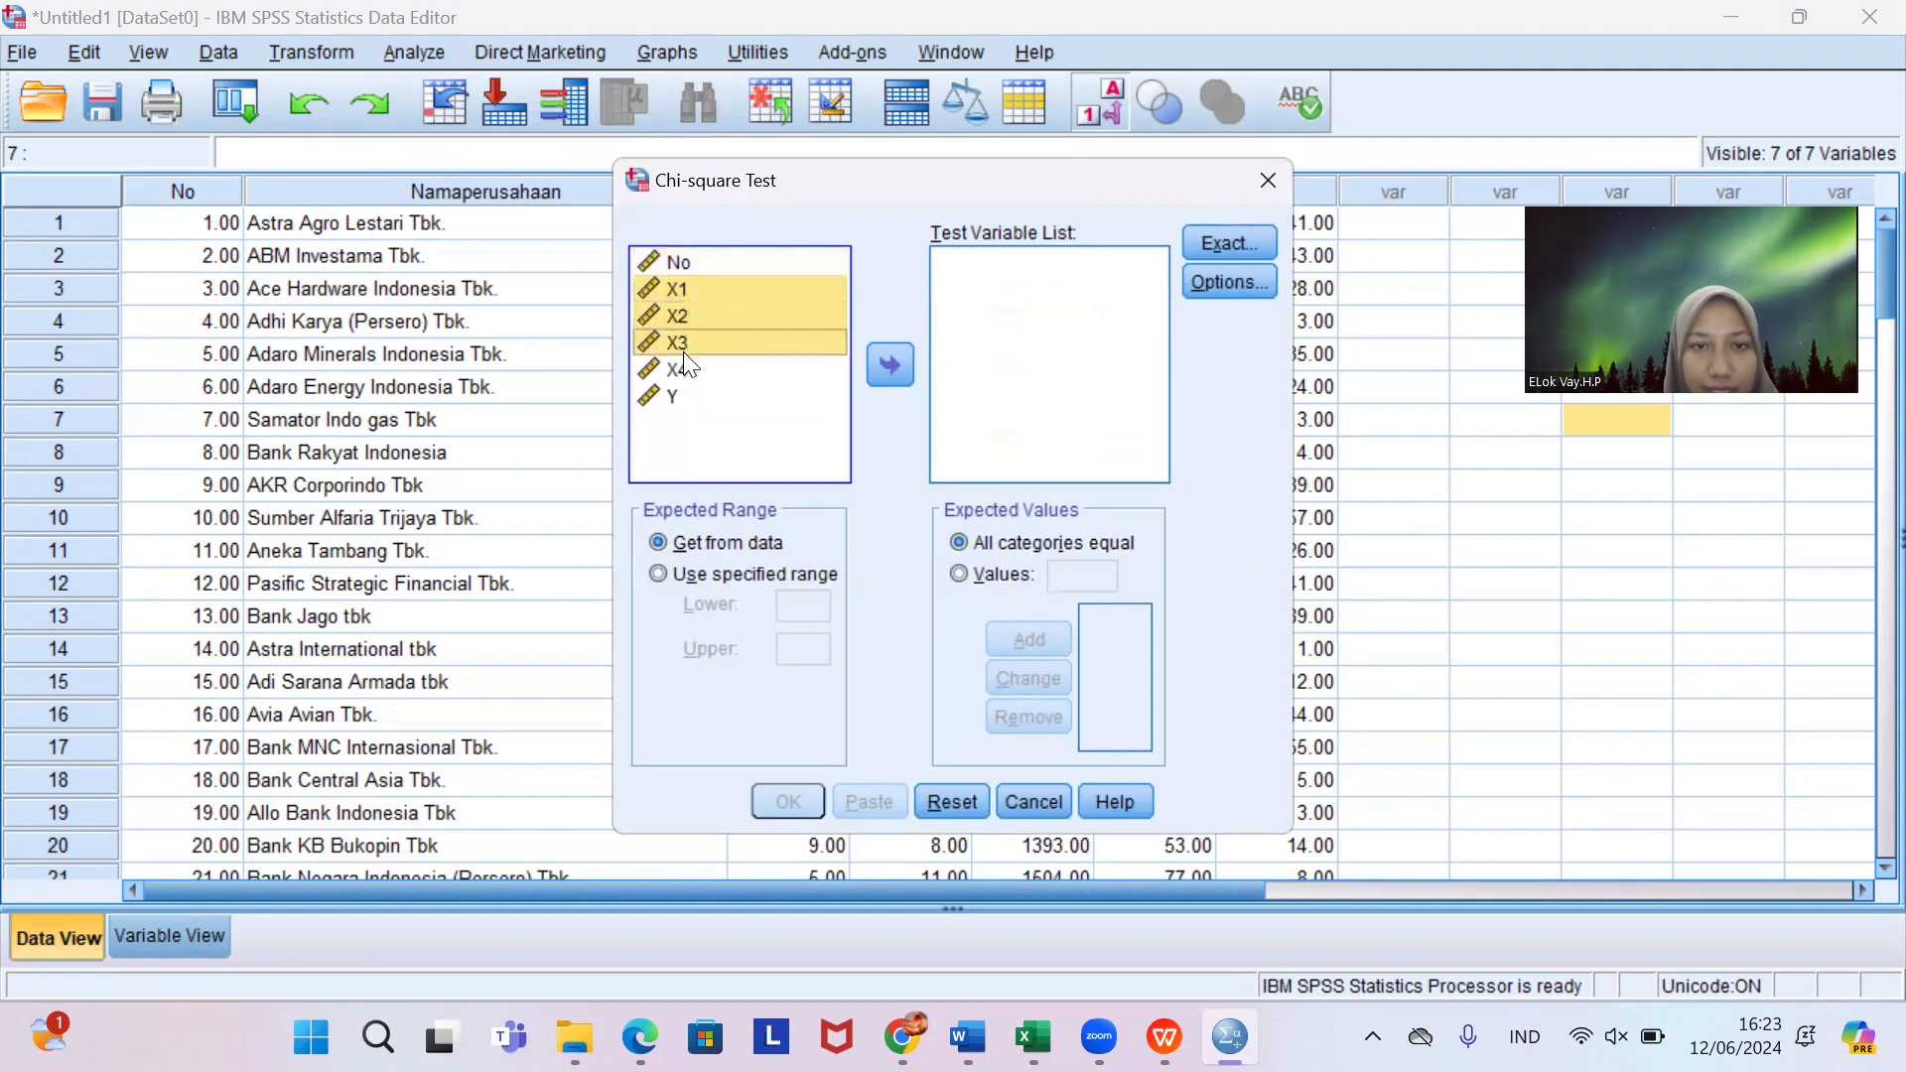
left_click(681, 372, "ctrl")
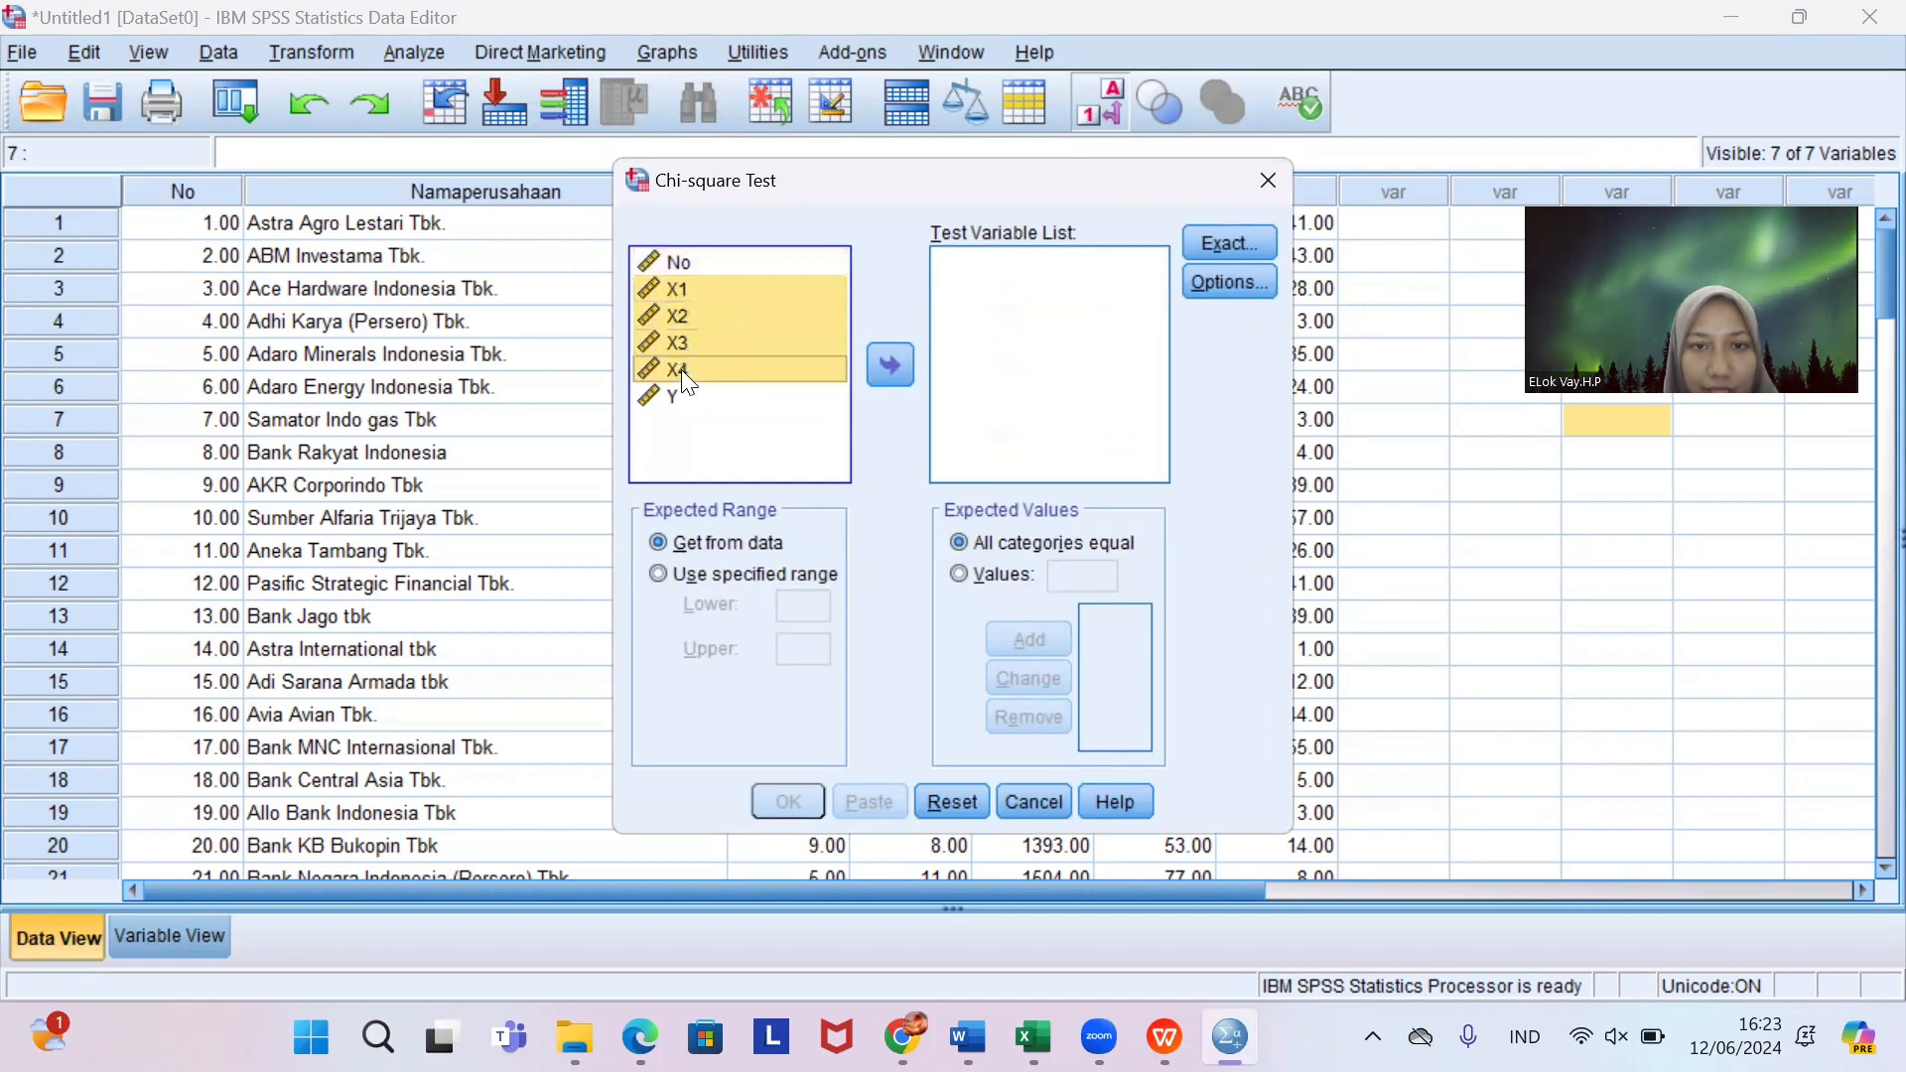
left_click(877, 367)
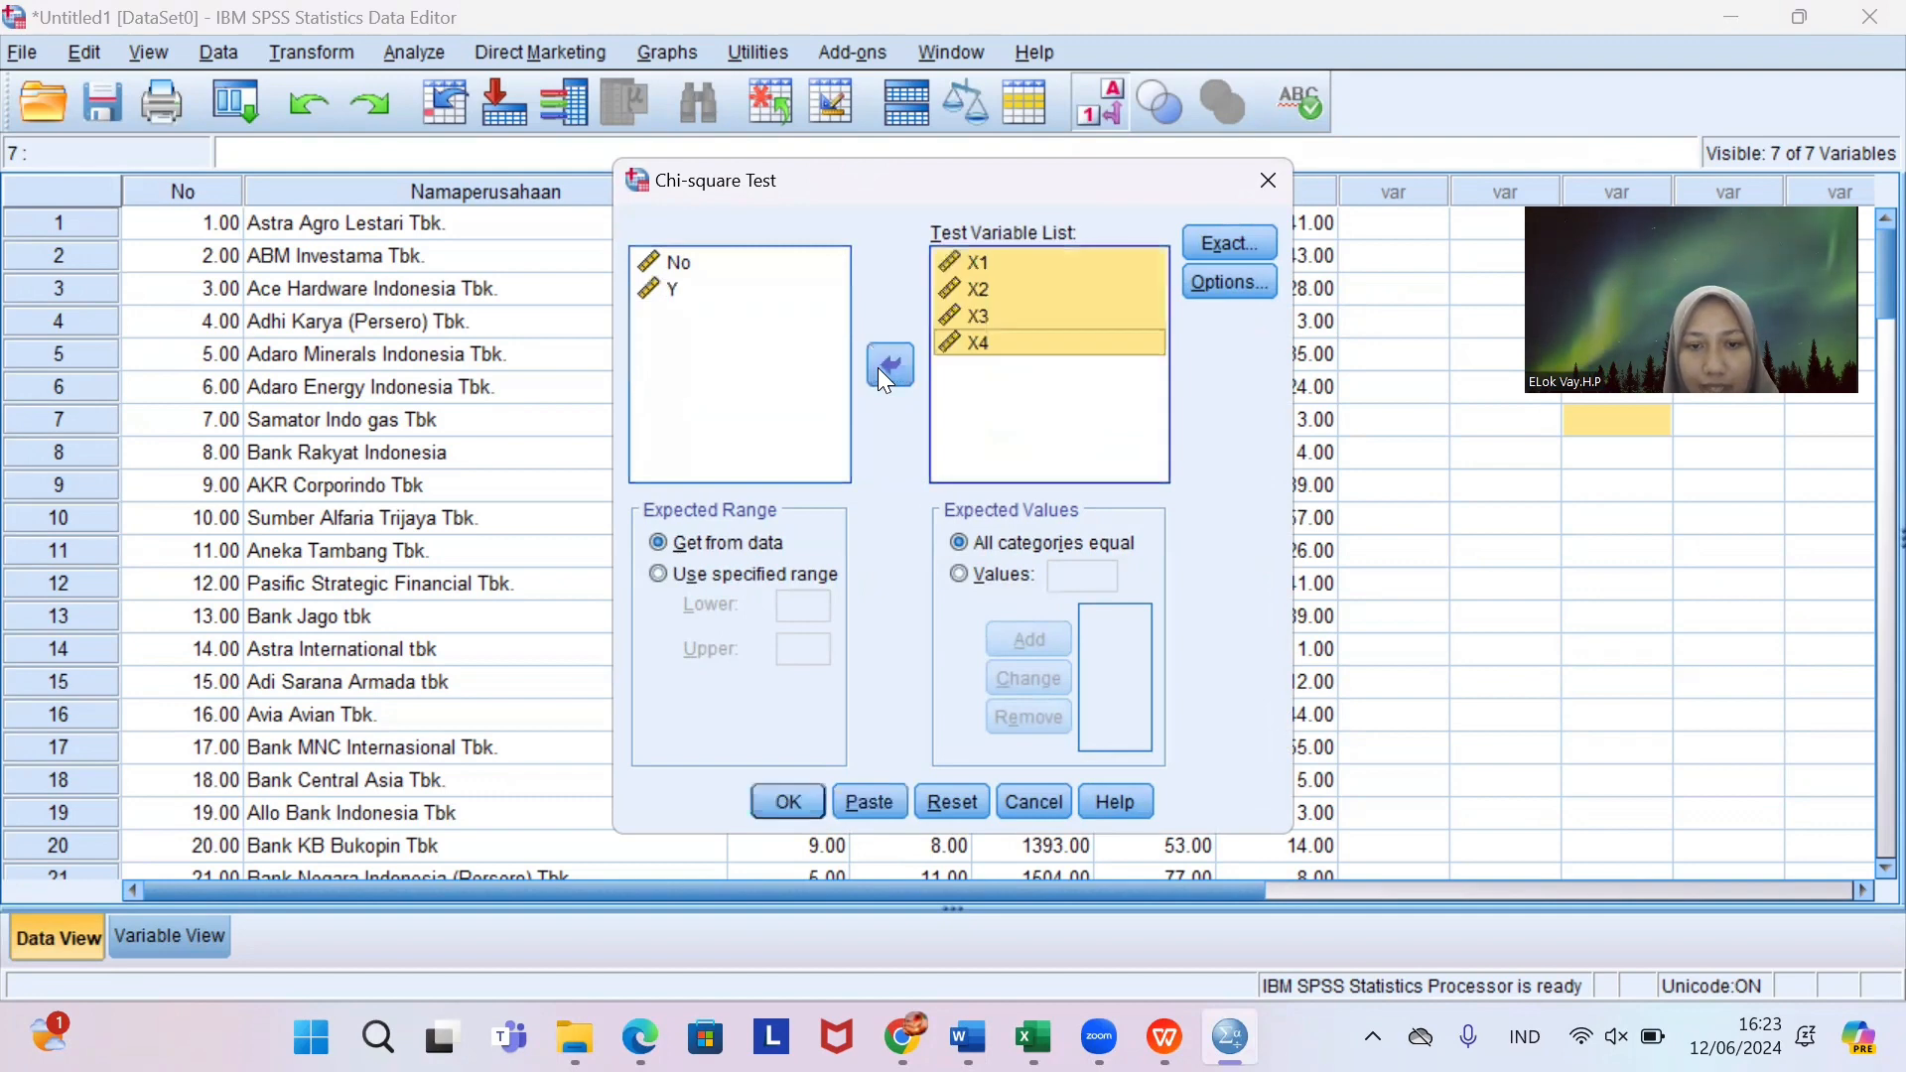
left_click(793, 795)
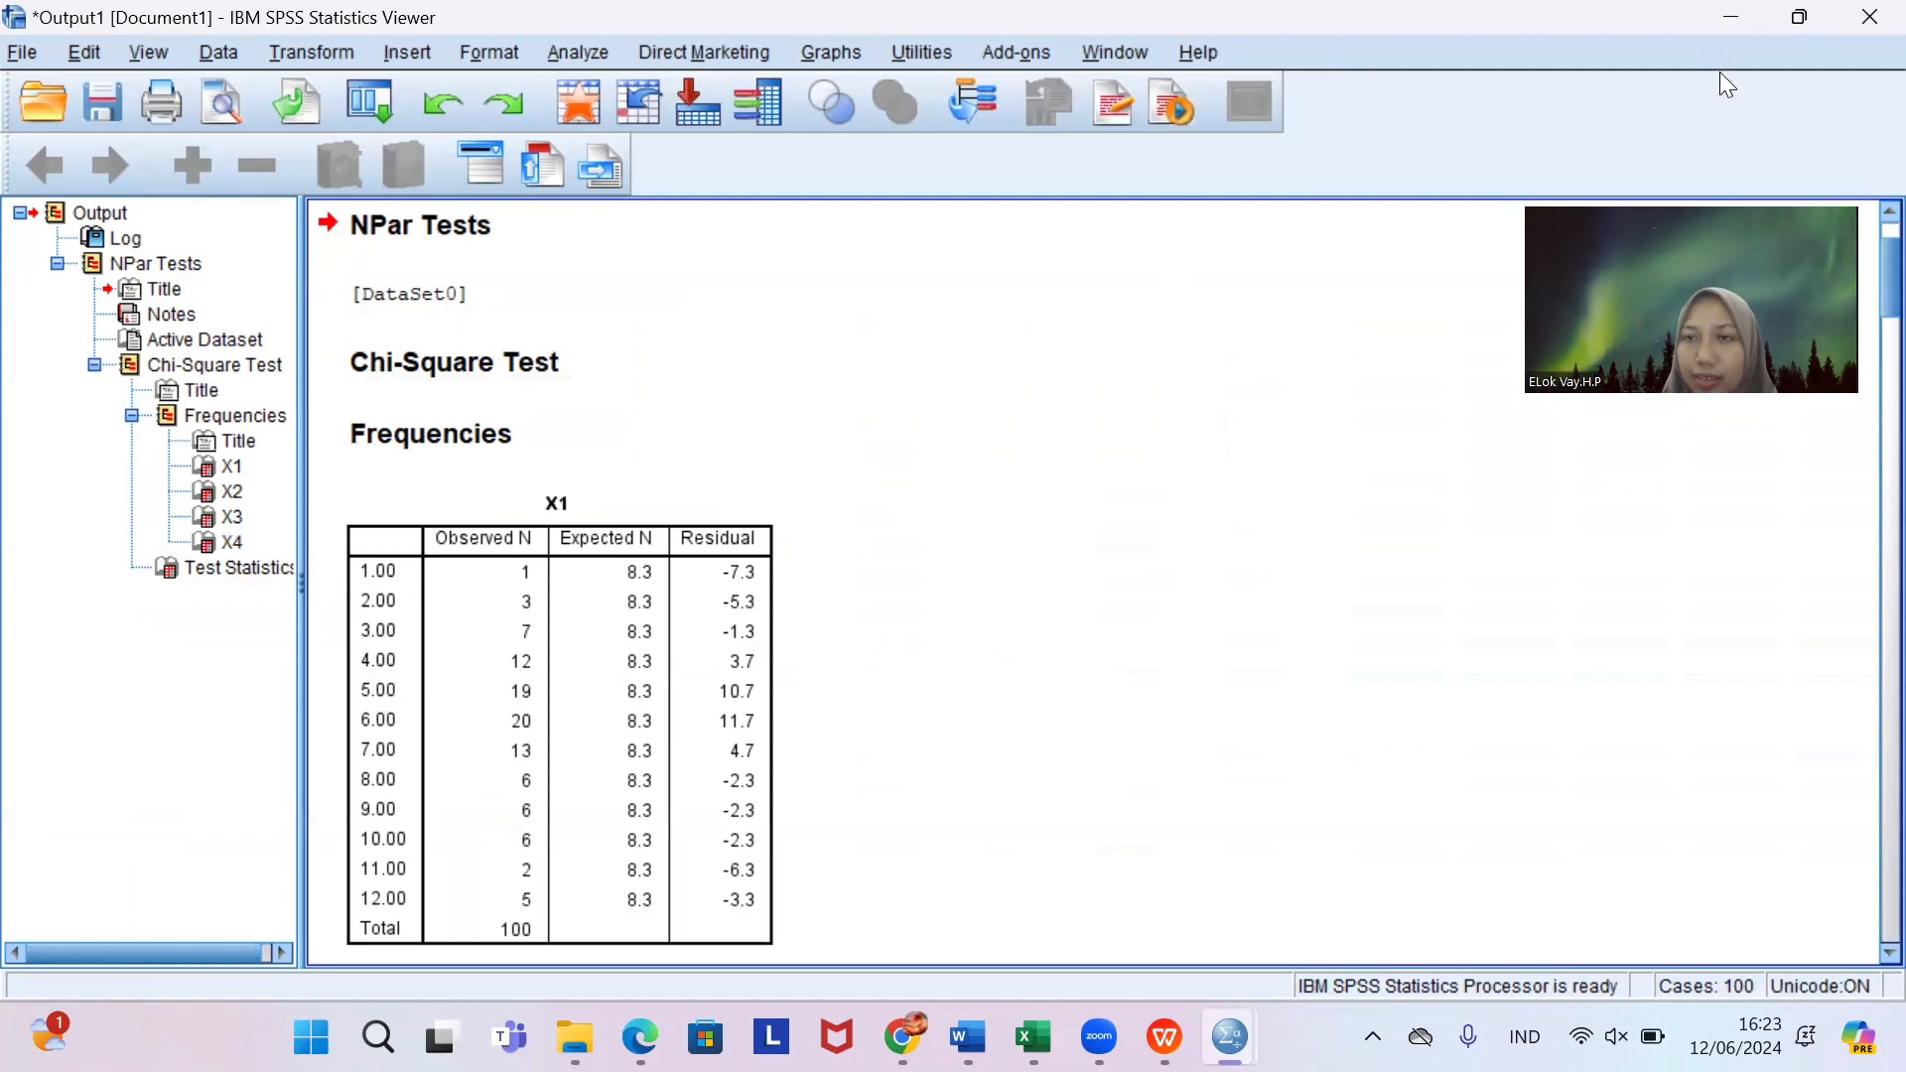
Examine the Chi-Square, df and Asymp. Sig. values for X1 to X4 in the Test Statistics table.
scroll(968, 621, "down", 20)
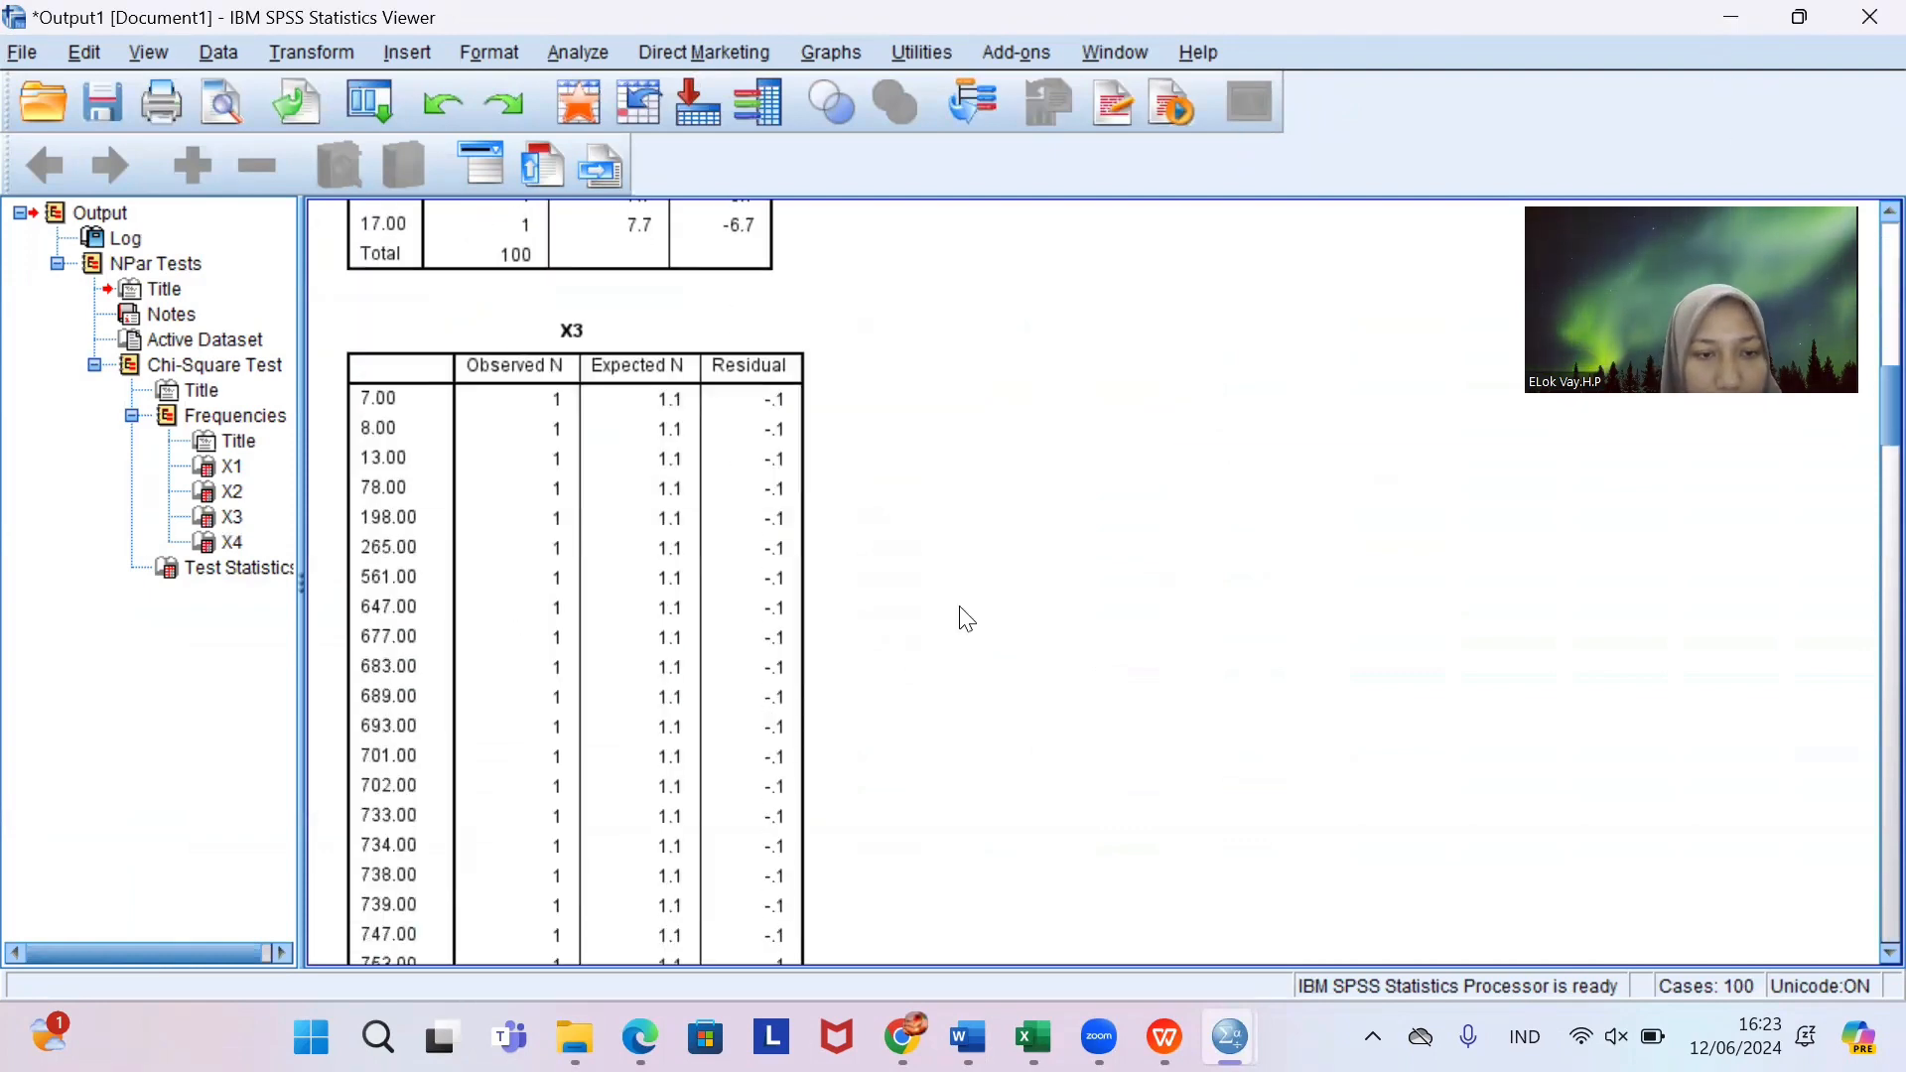
scroll(968, 621, "down", 20)
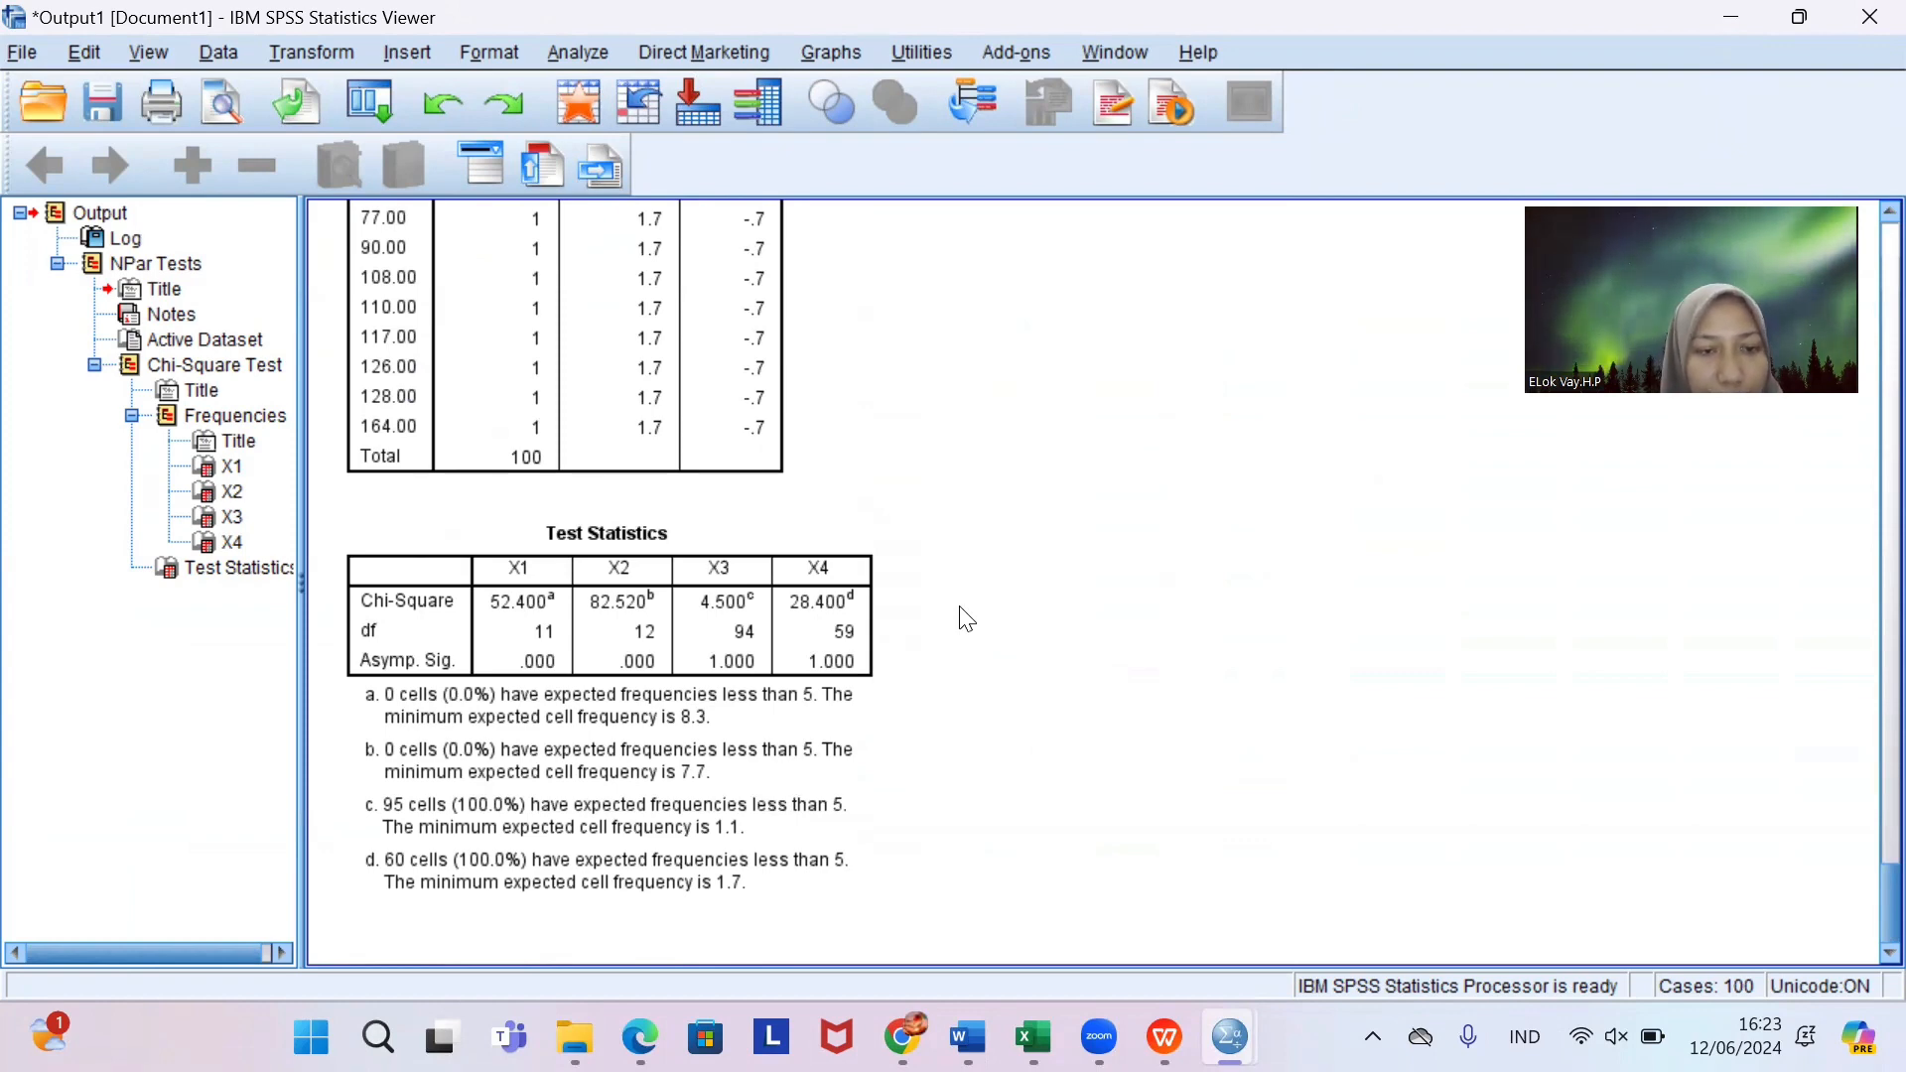
left_click(357, 627)
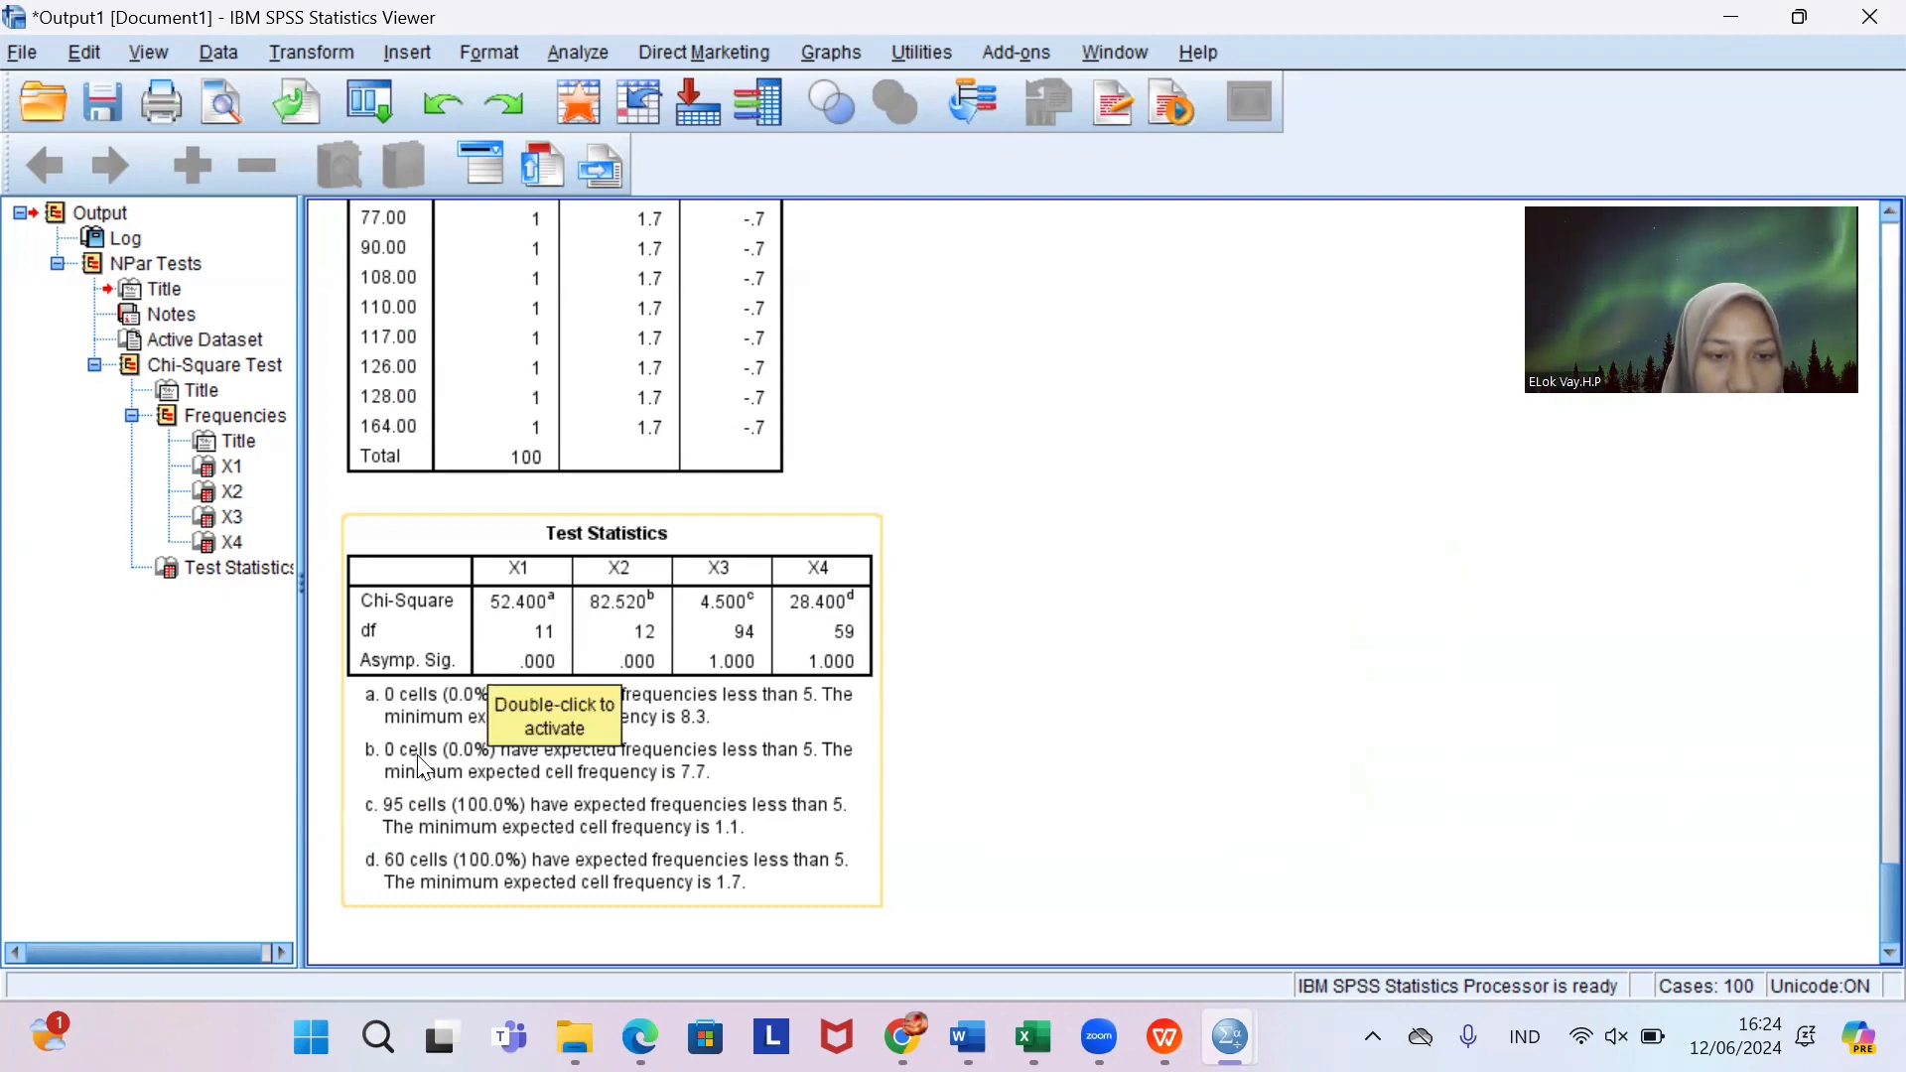
left_click(474, 771)
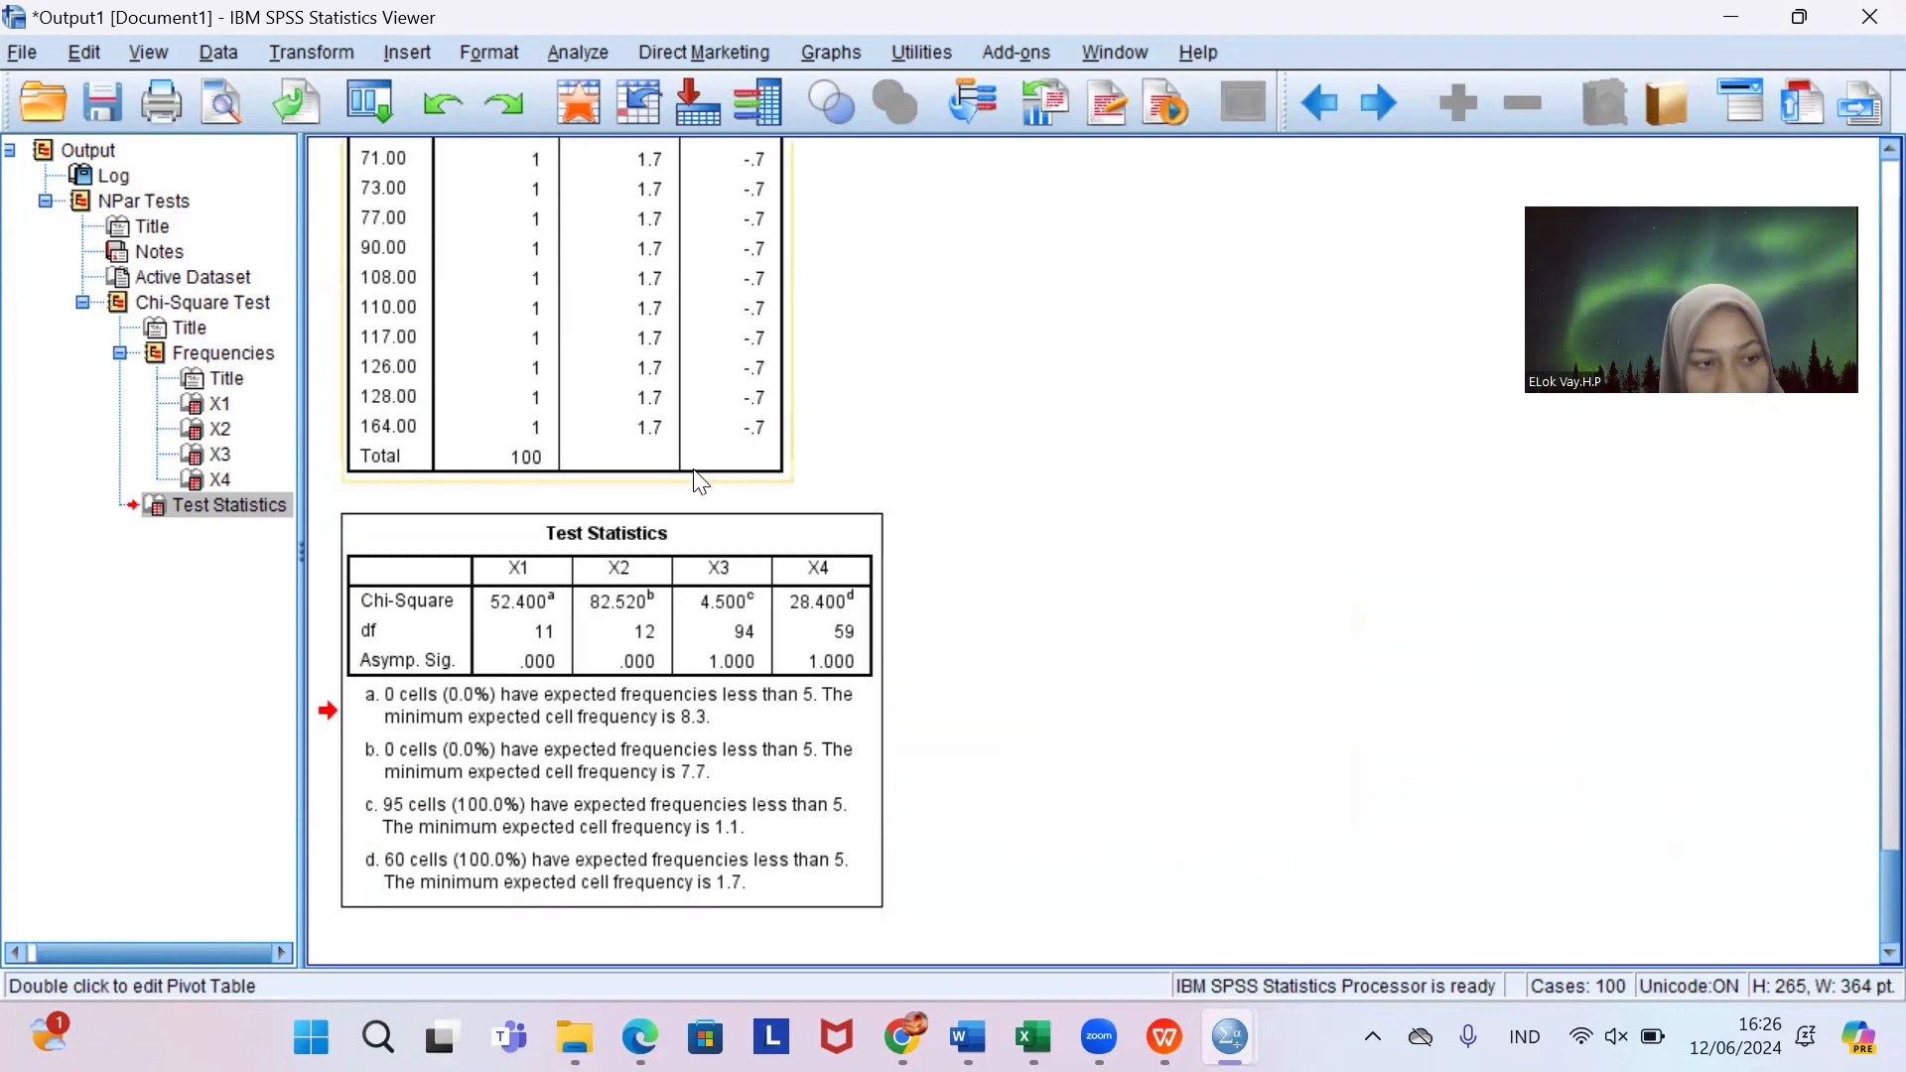
left_click(761, 593)
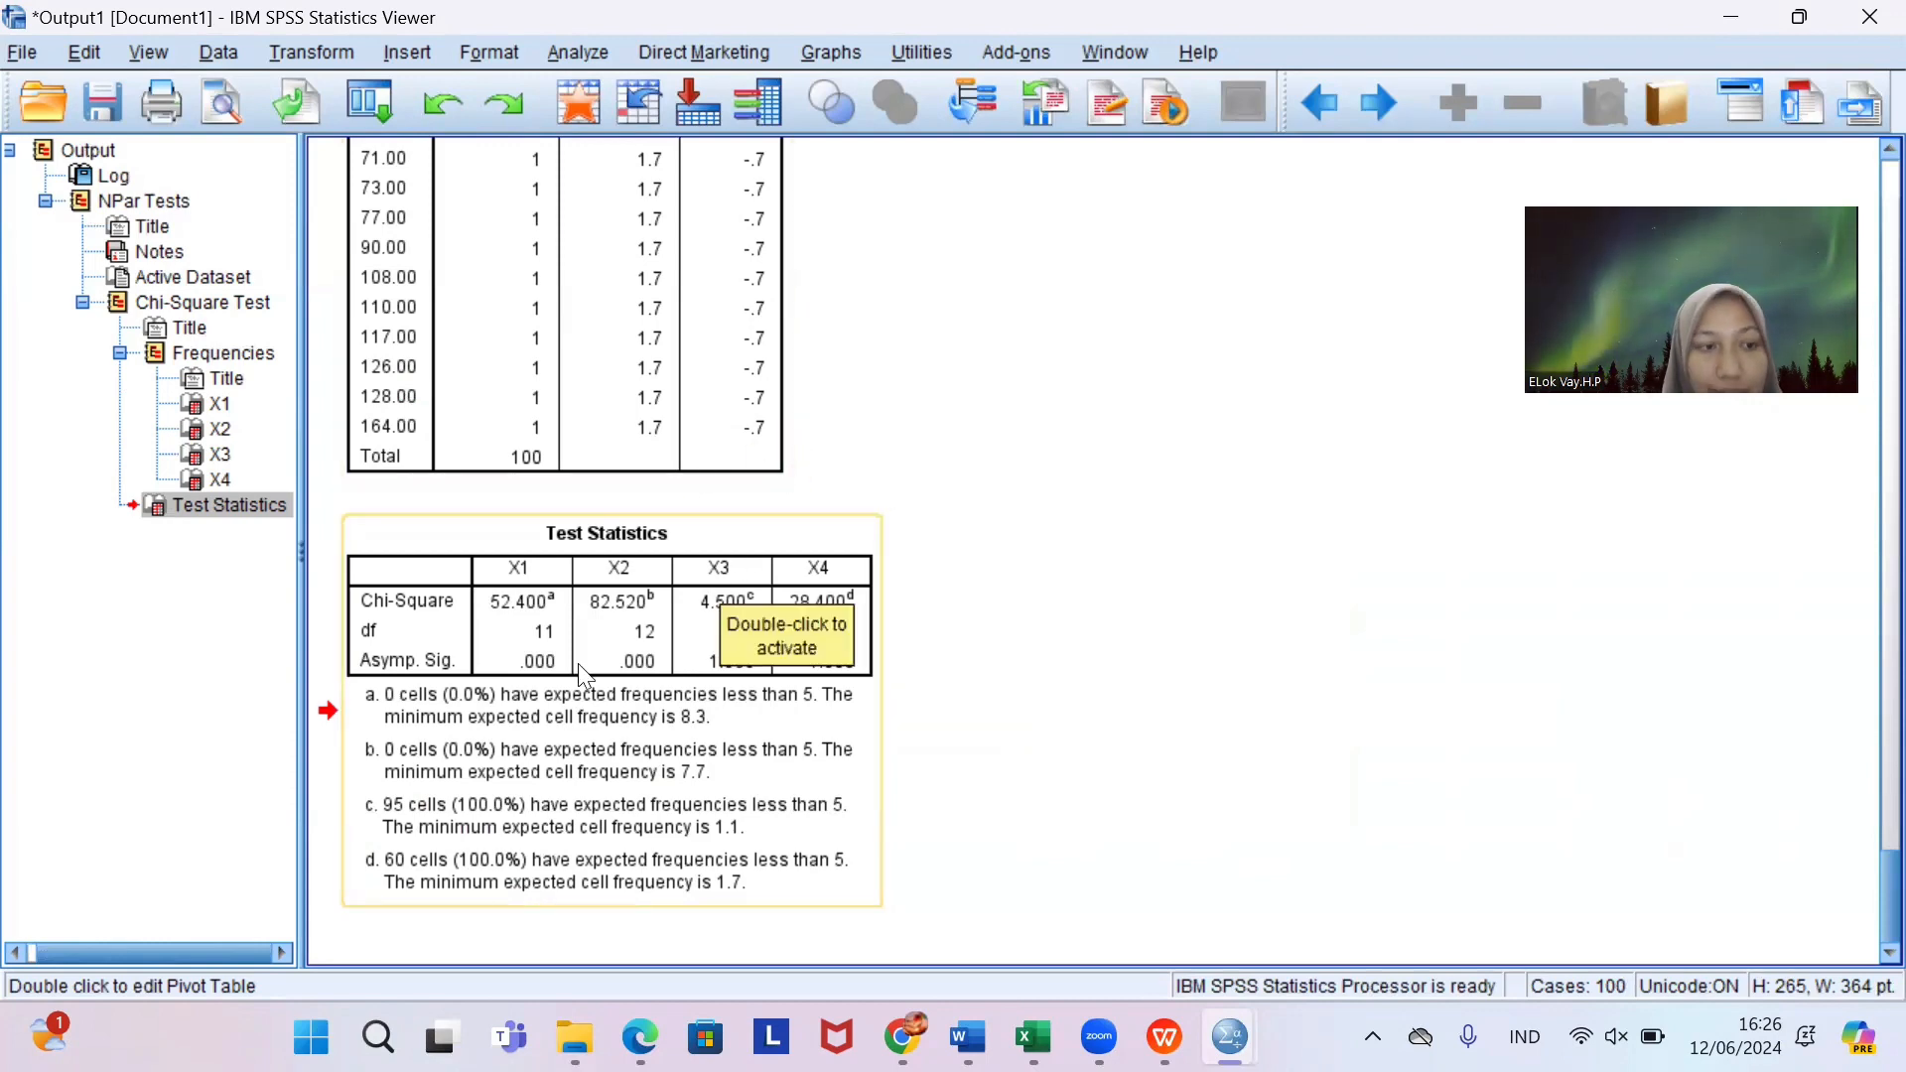